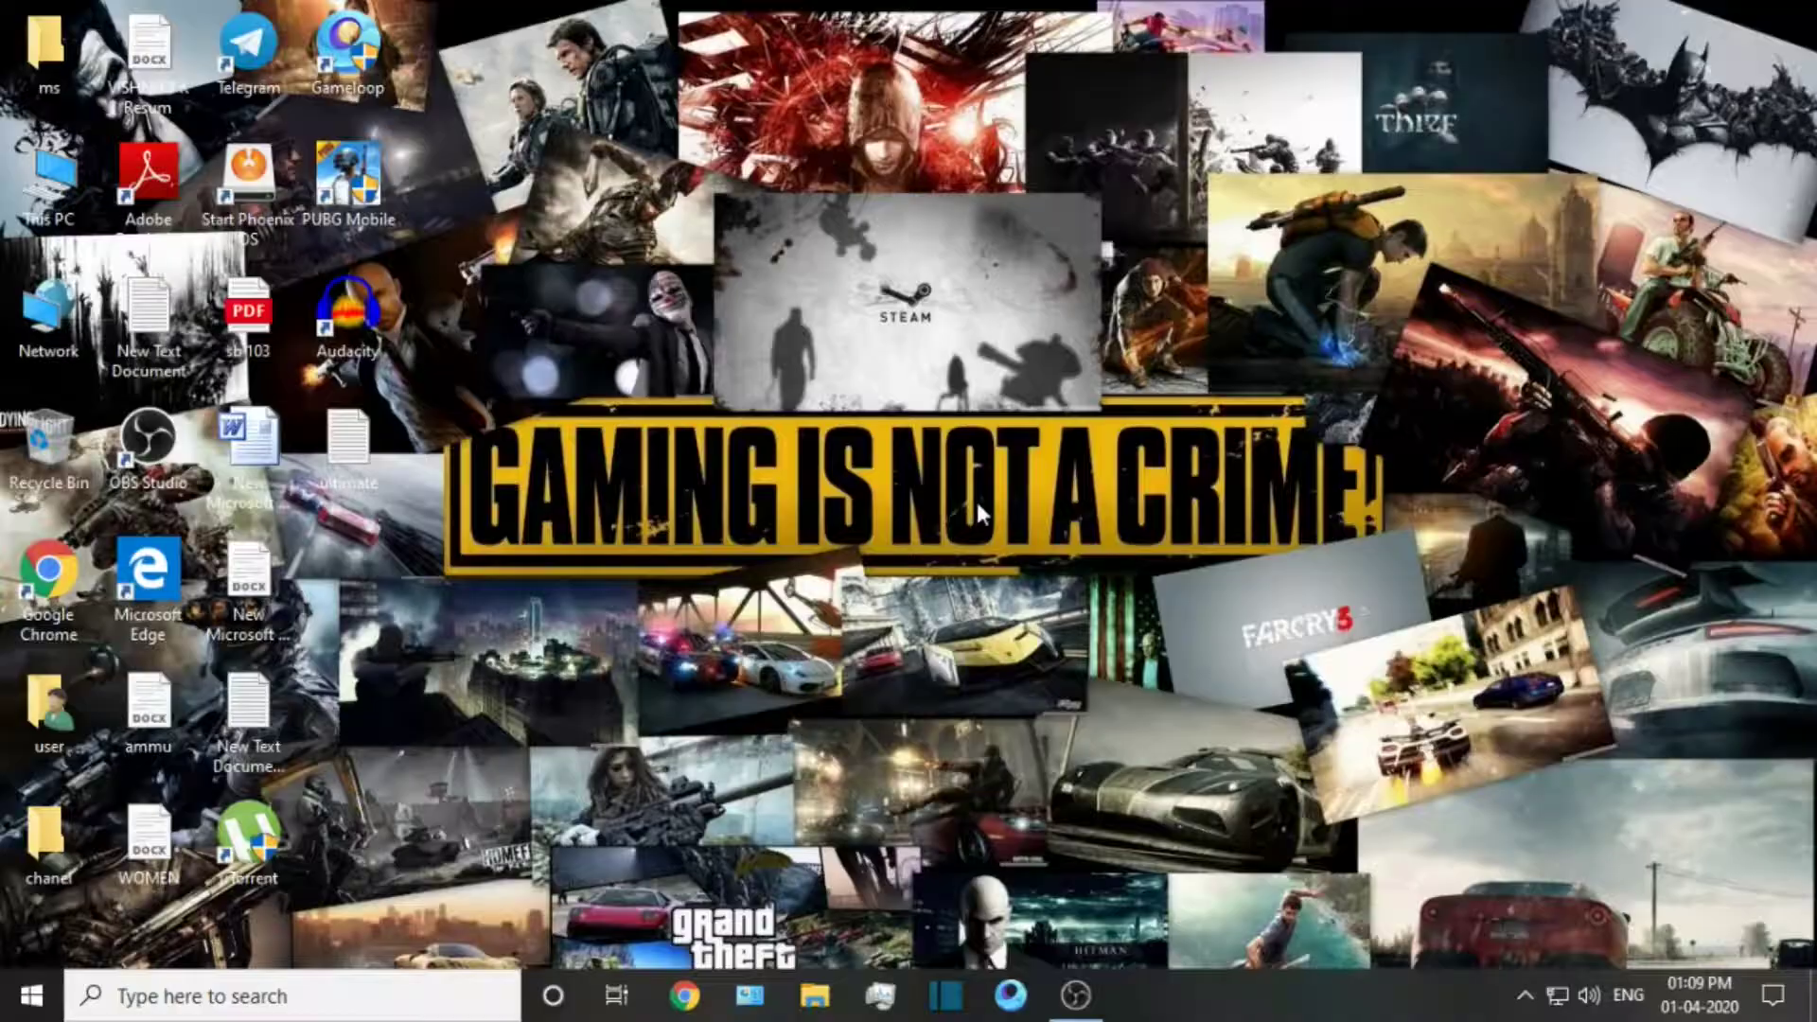
Refresh the desktop and look at a running background window's taskbar options
{"action": "right_click", "coordinate": [713, 197]}
{"action": "left_click", "coordinate": [1026, 275]}
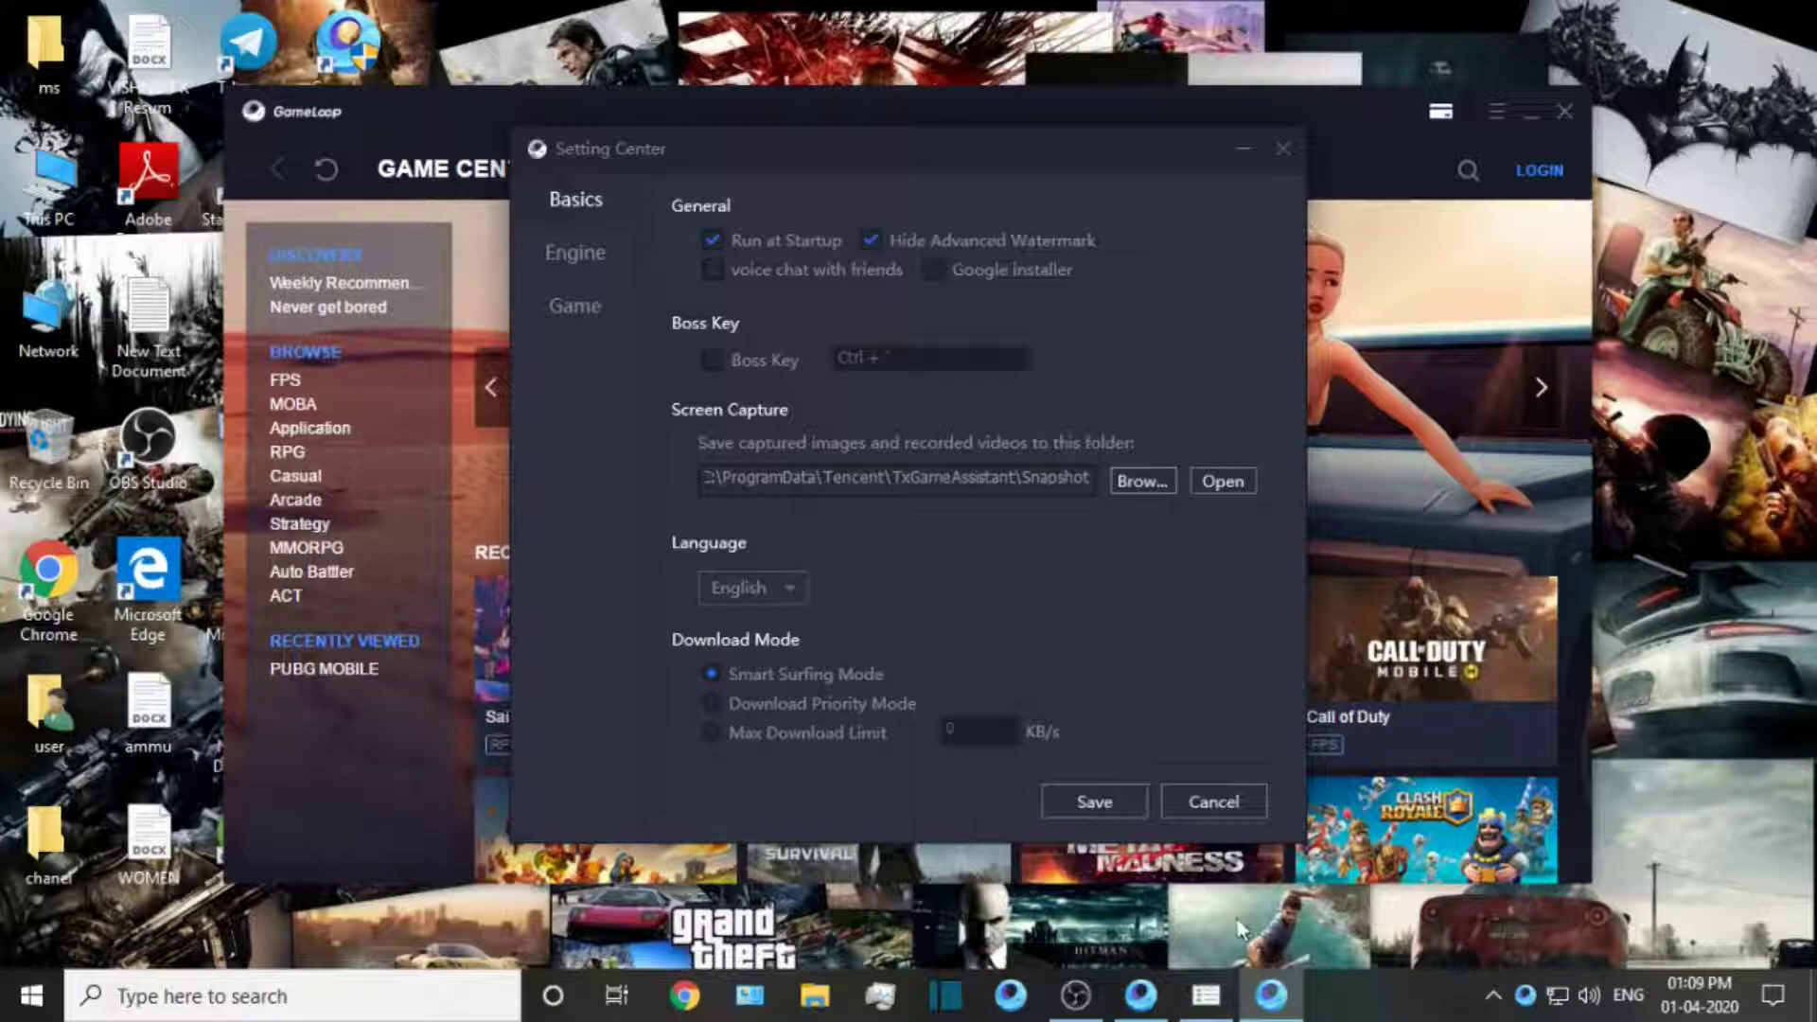
{"action": "right_click", "coordinate": [1199, 989]}
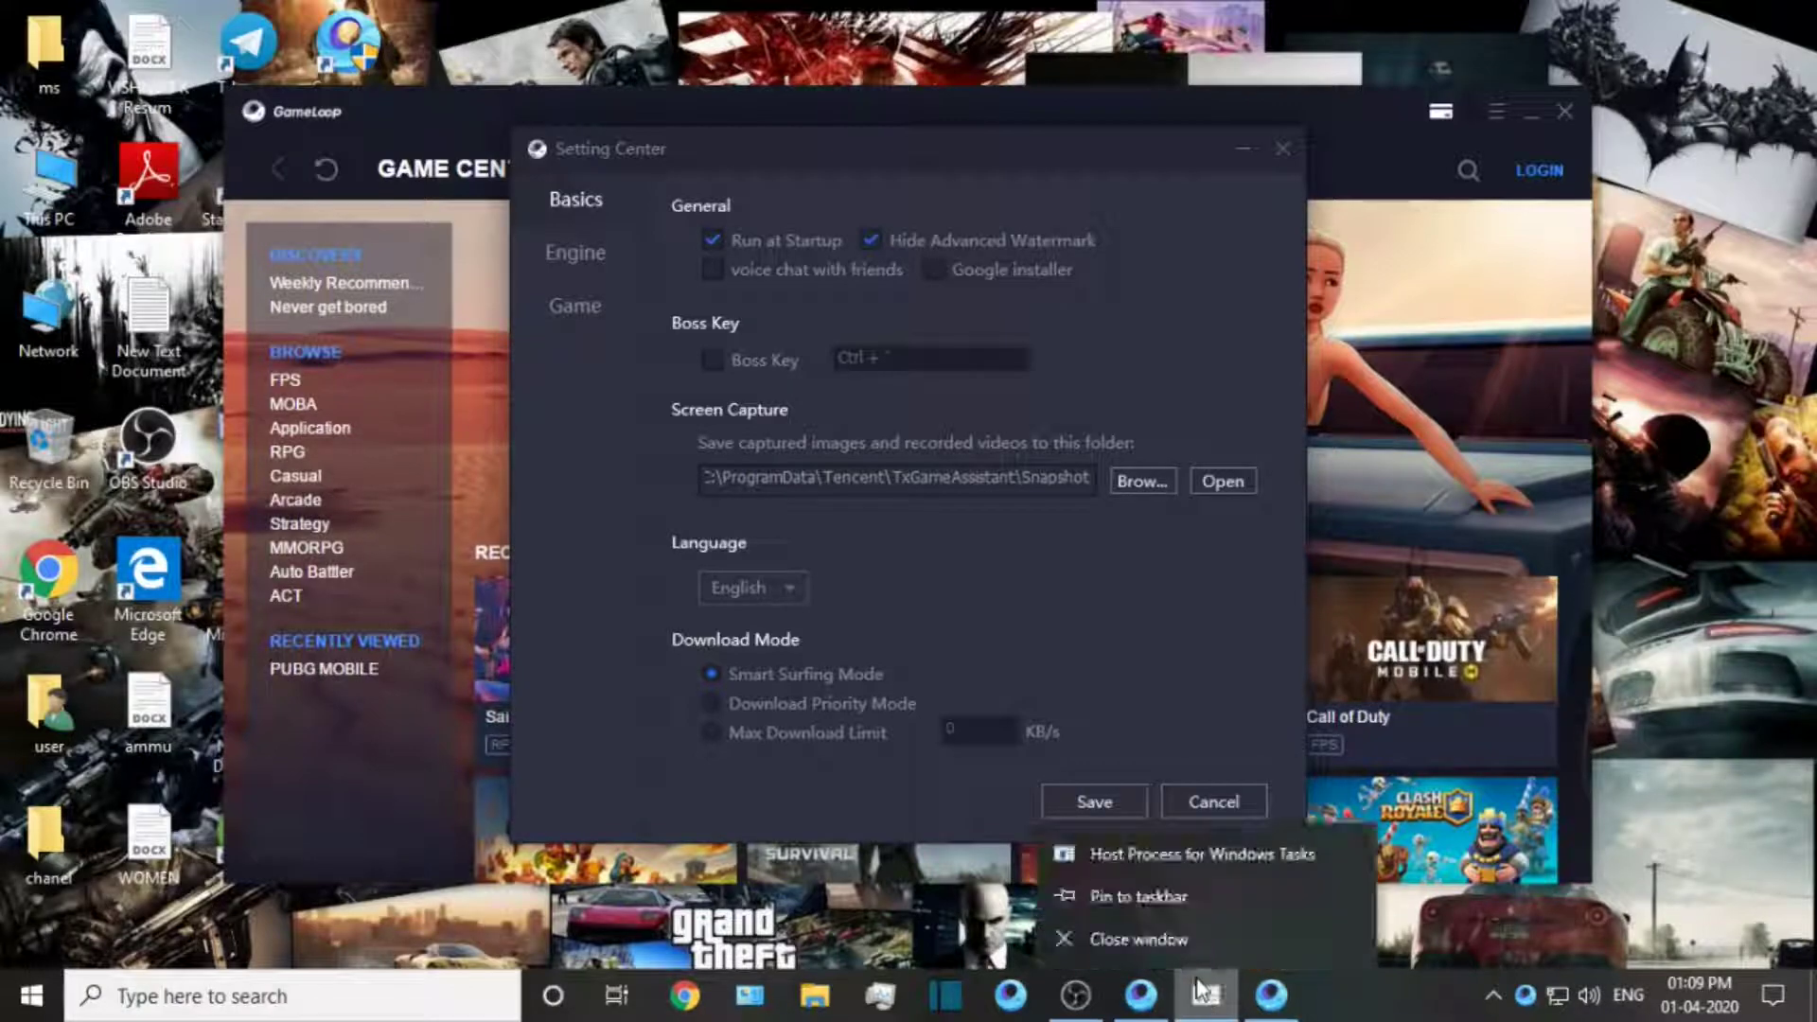
{"action": "left_click", "coordinate": [1279, 442]}
Close the compatibility troubleshooter, then disable Run at Startup and enable voice chat with friends
{"action": "mouse_move", "coordinate": [1206, 994]}
{"action": "left_click", "coordinate": [1196, 922]}
{"action": "left_click", "coordinate": [900, 529]}
{"action": "left_click", "coordinate": [1247, 745]}
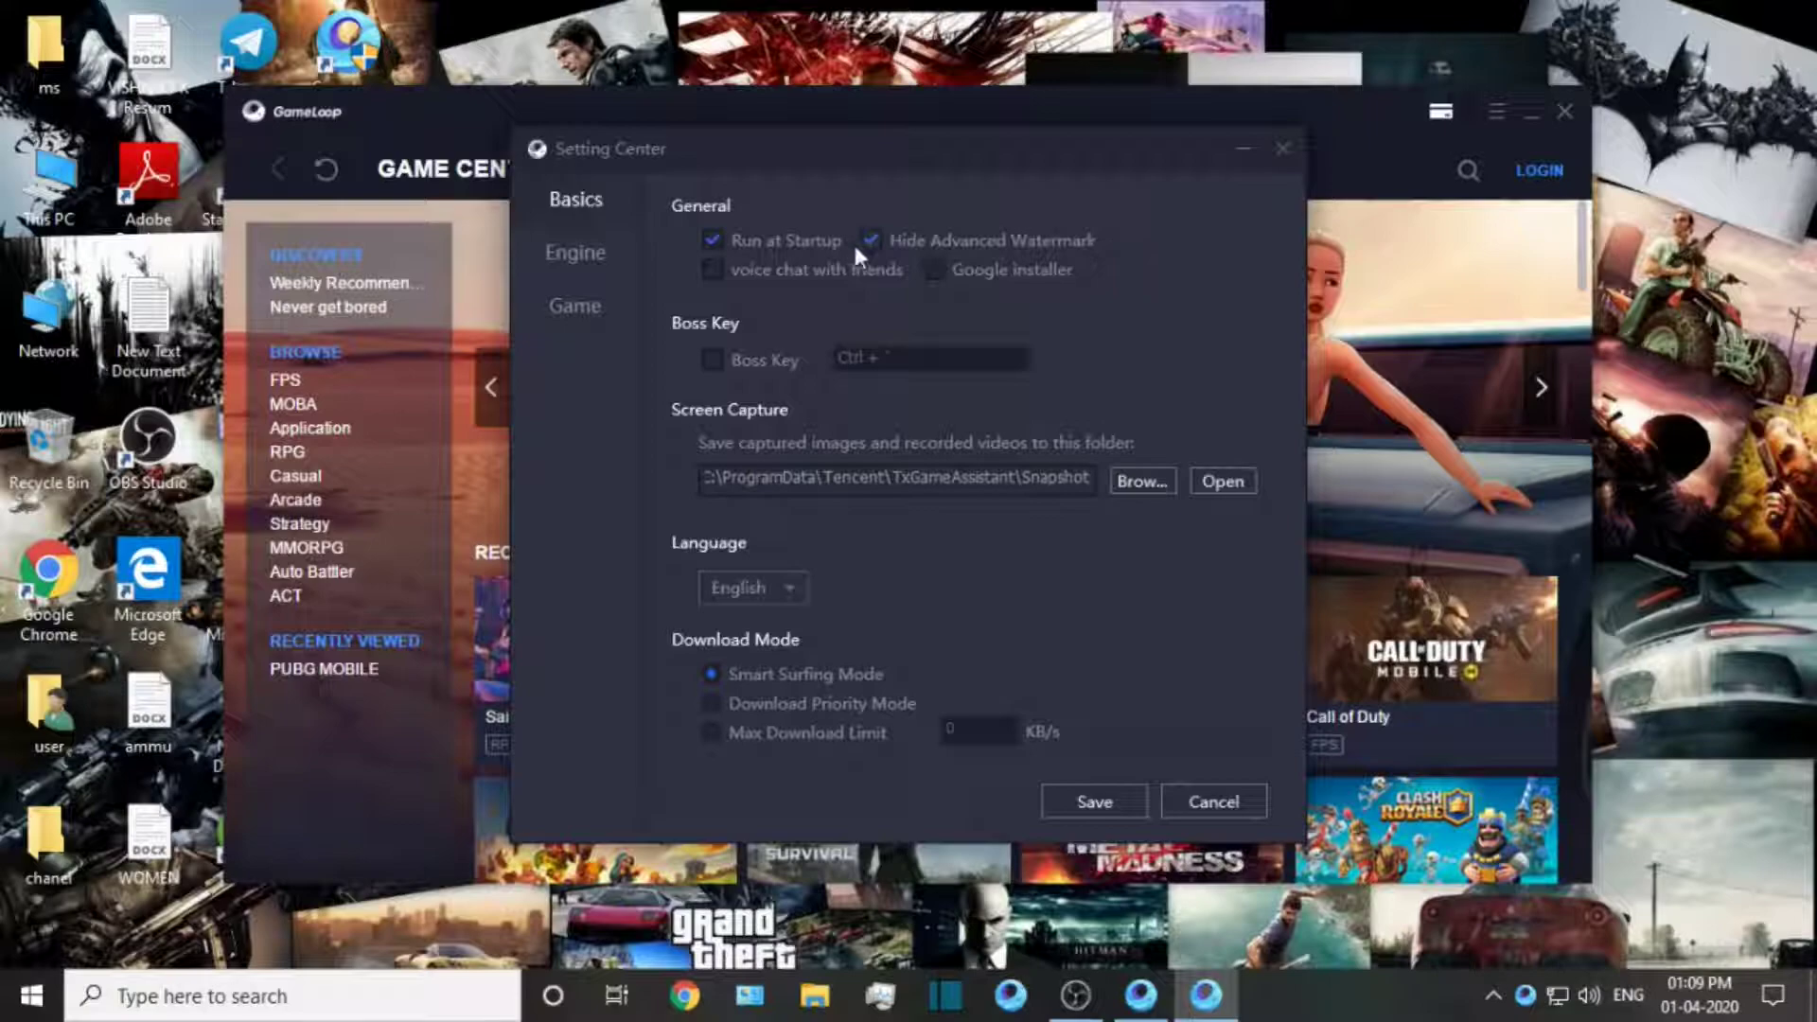
{"action": "left_click", "coordinate": [733, 241]}
{"action": "left_click", "coordinate": [729, 273]}
On the Engine page, keep anti-aliasing Close, resolution 1280x720 and DPI 160
{"action": "left_click", "coordinate": [583, 253]}
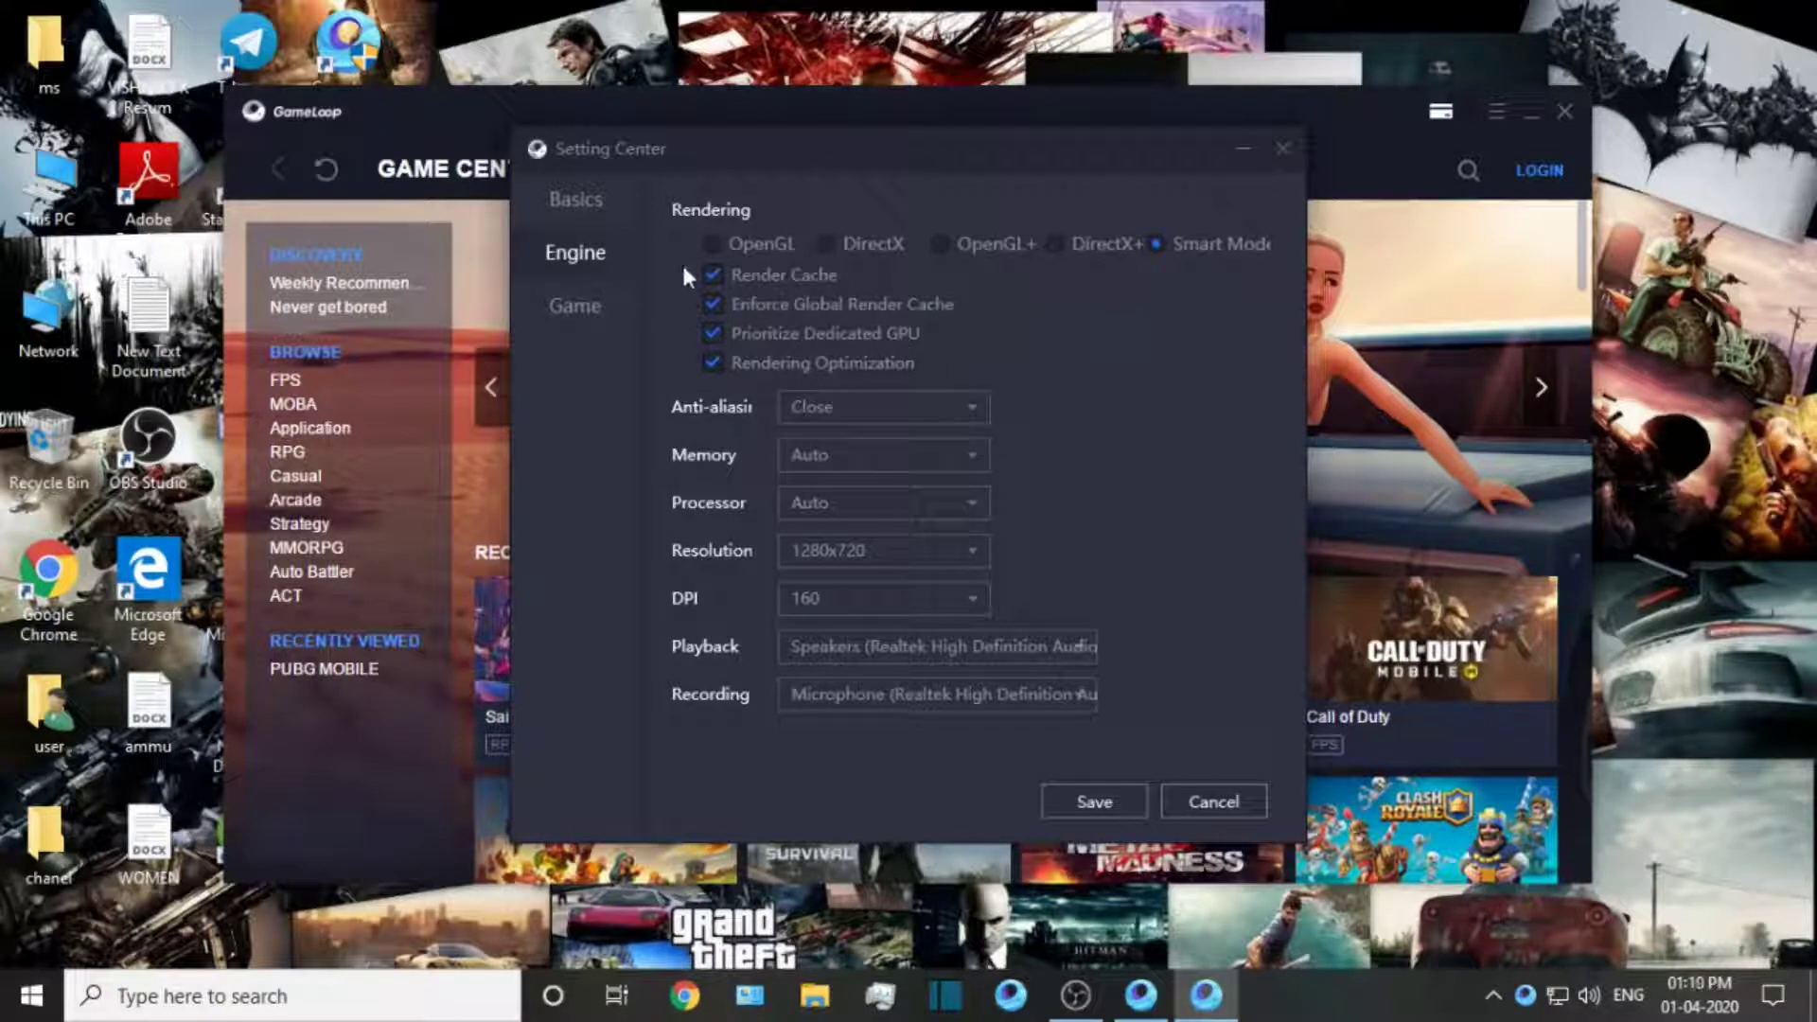
{"action": "left_click", "coordinate": [839, 405]}
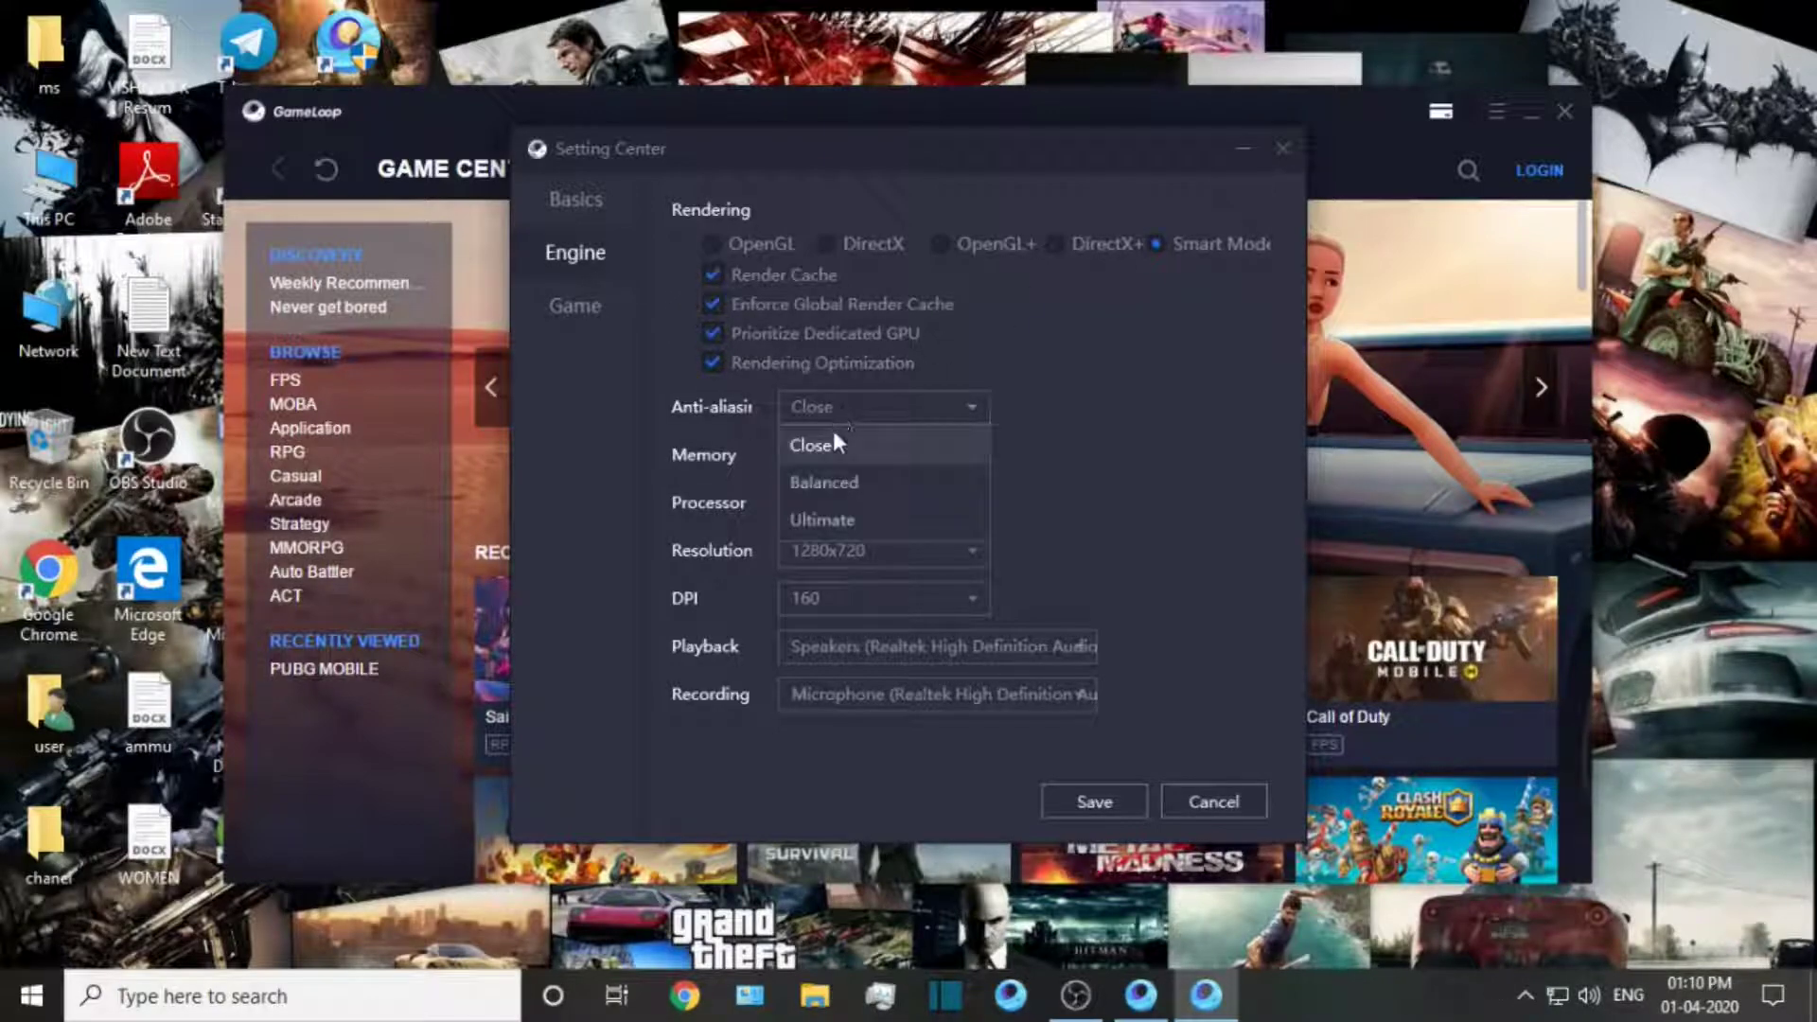
{"action": "left_click", "coordinate": [833, 430]}
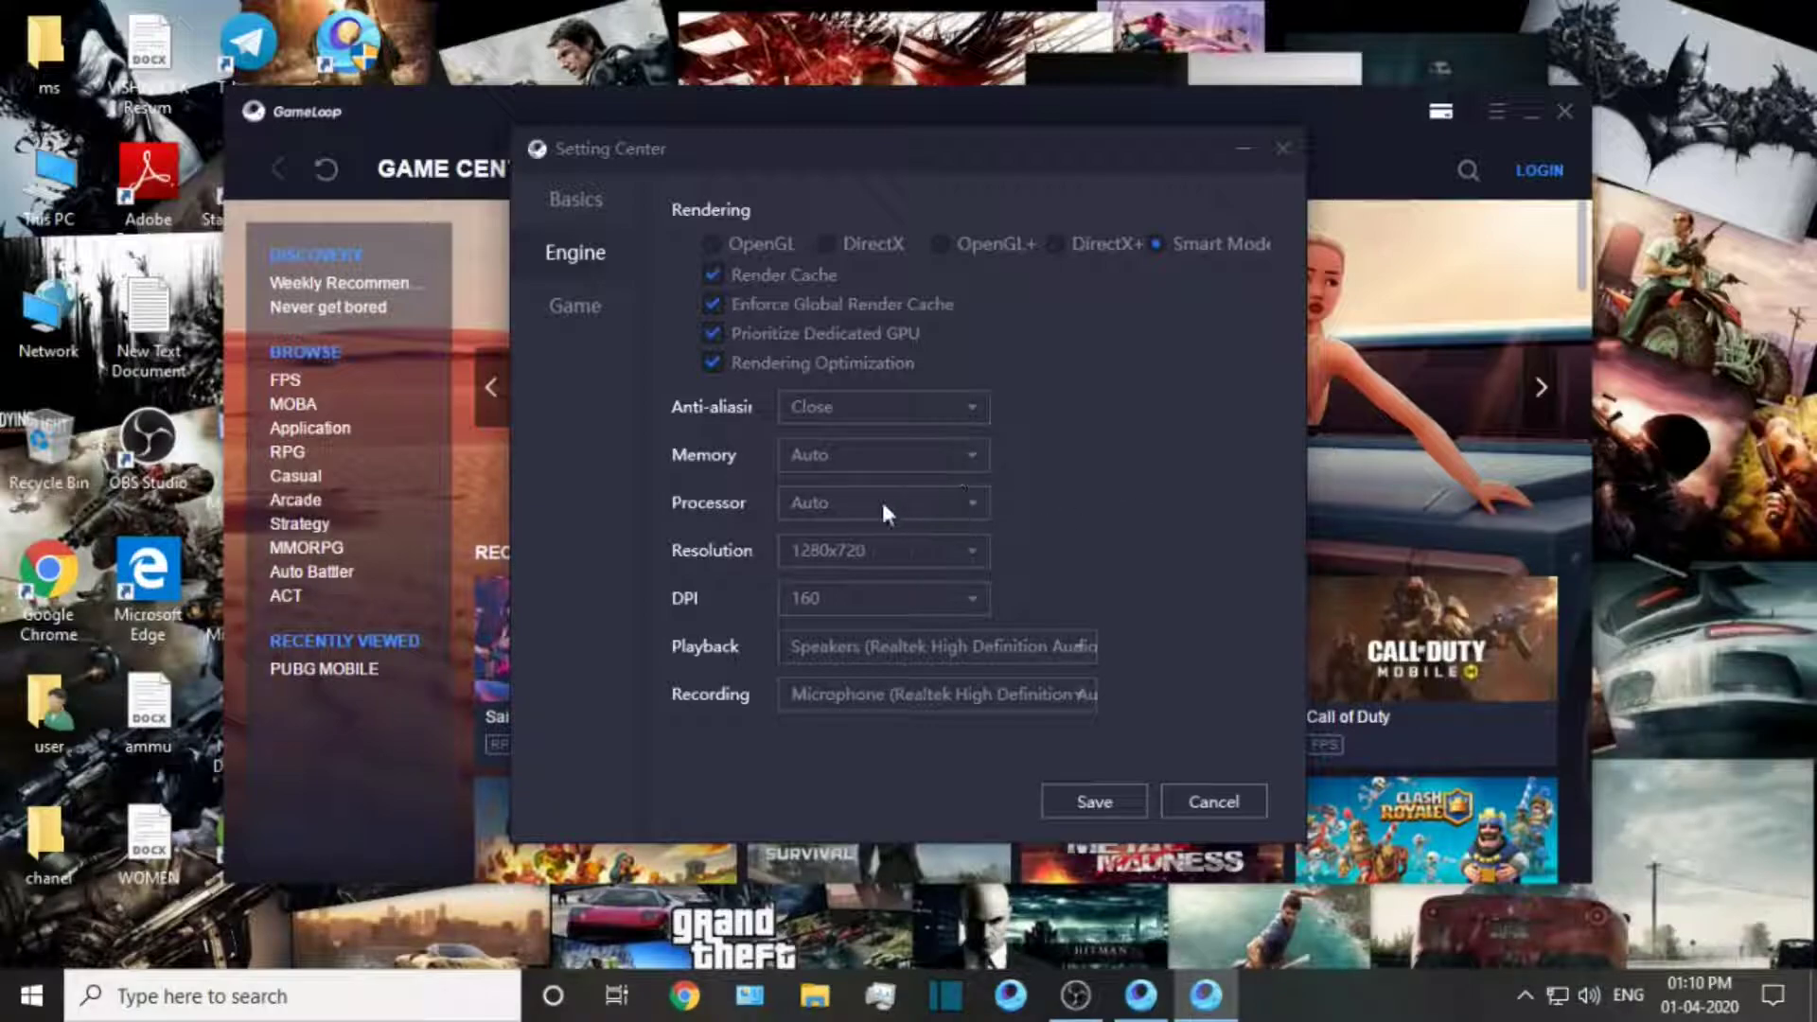
{"action": "left_click", "coordinate": [873, 550]}
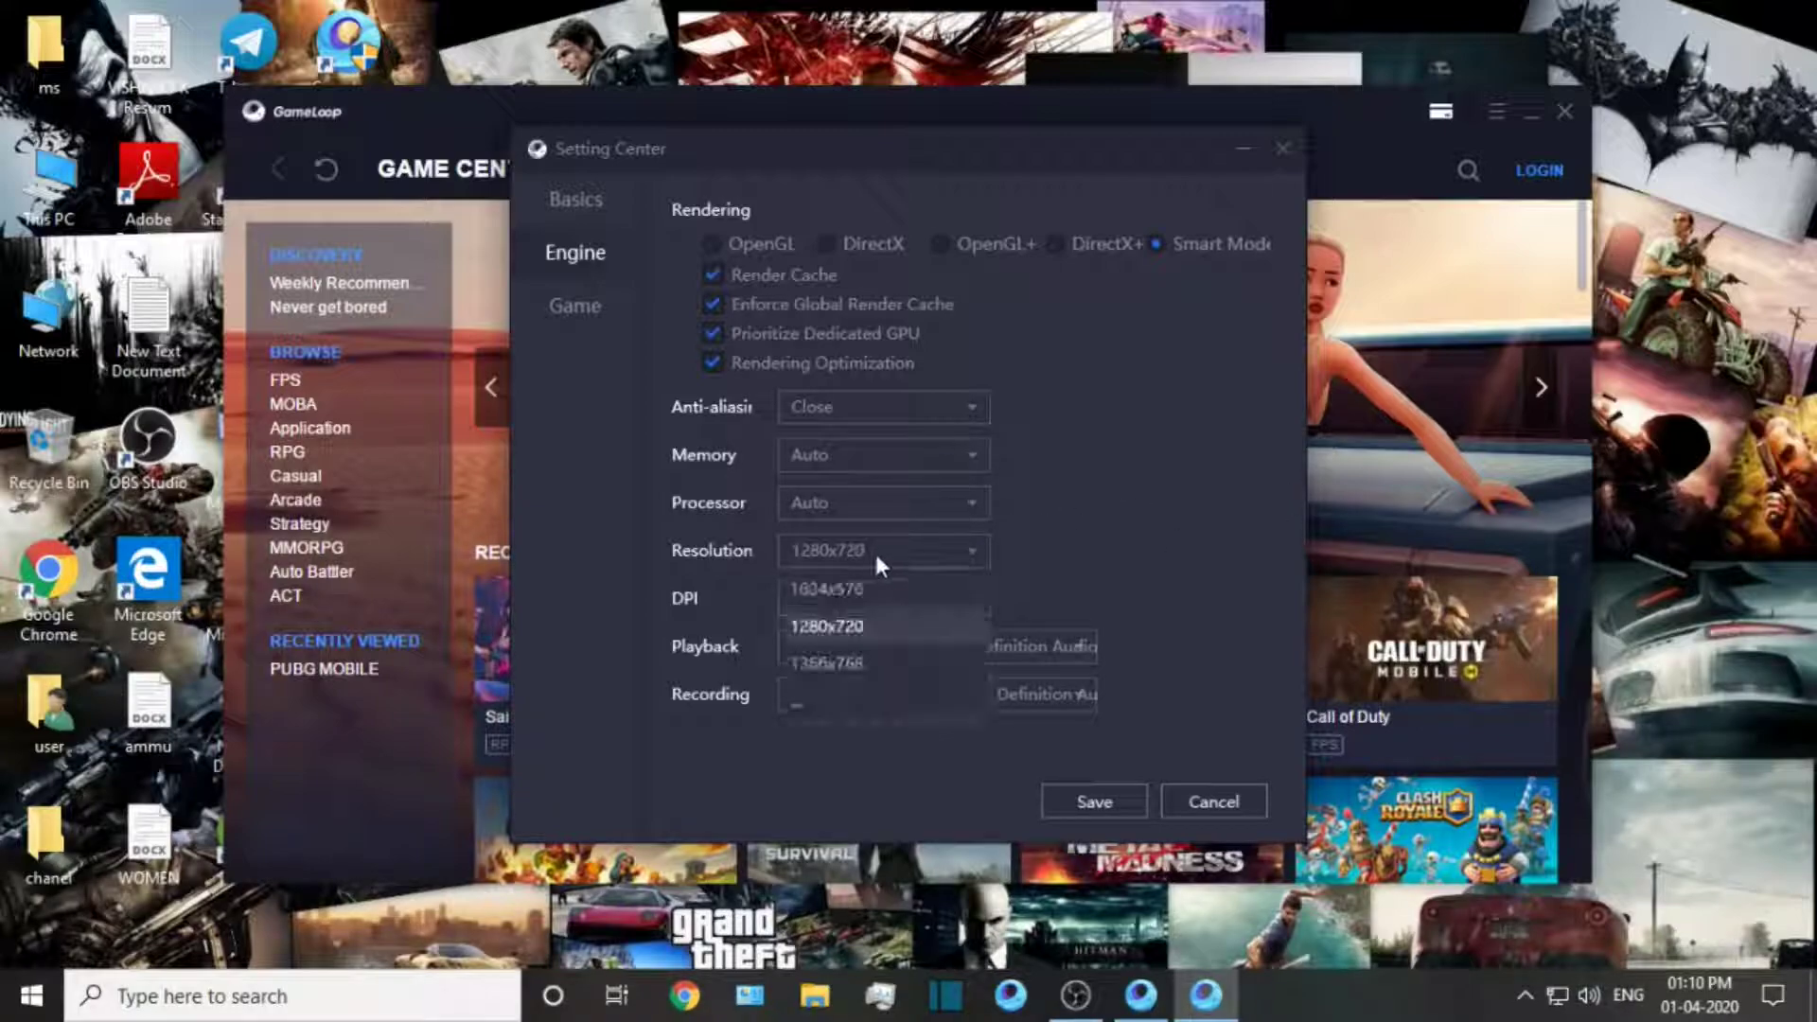
{"action": "left_click", "coordinate": [842, 628]}
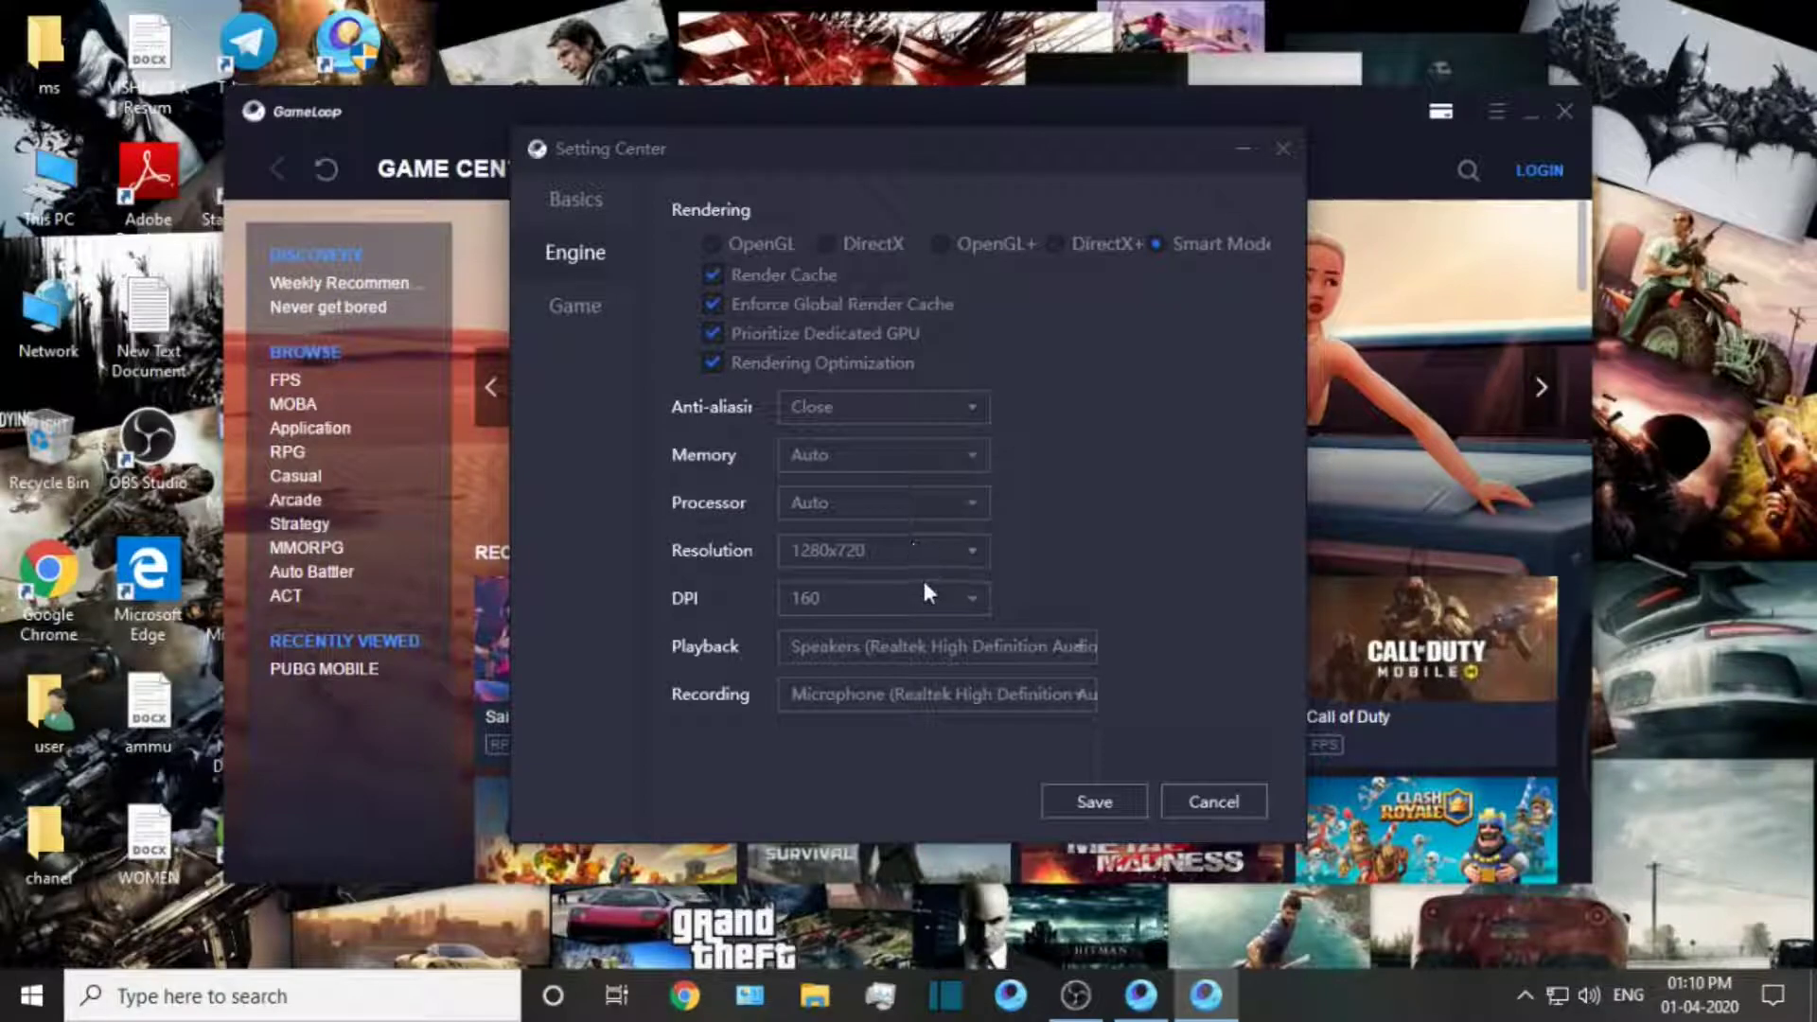
{"action": "left_click", "coordinate": [883, 603]}
{"action": "left_click", "coordinate": [810, 648]}
Check the PUBG MOBILE settings, reconfirm 1280x720, save the settings and close GameLoop
{"action": "left_click", "coordinate": [573, 307]}
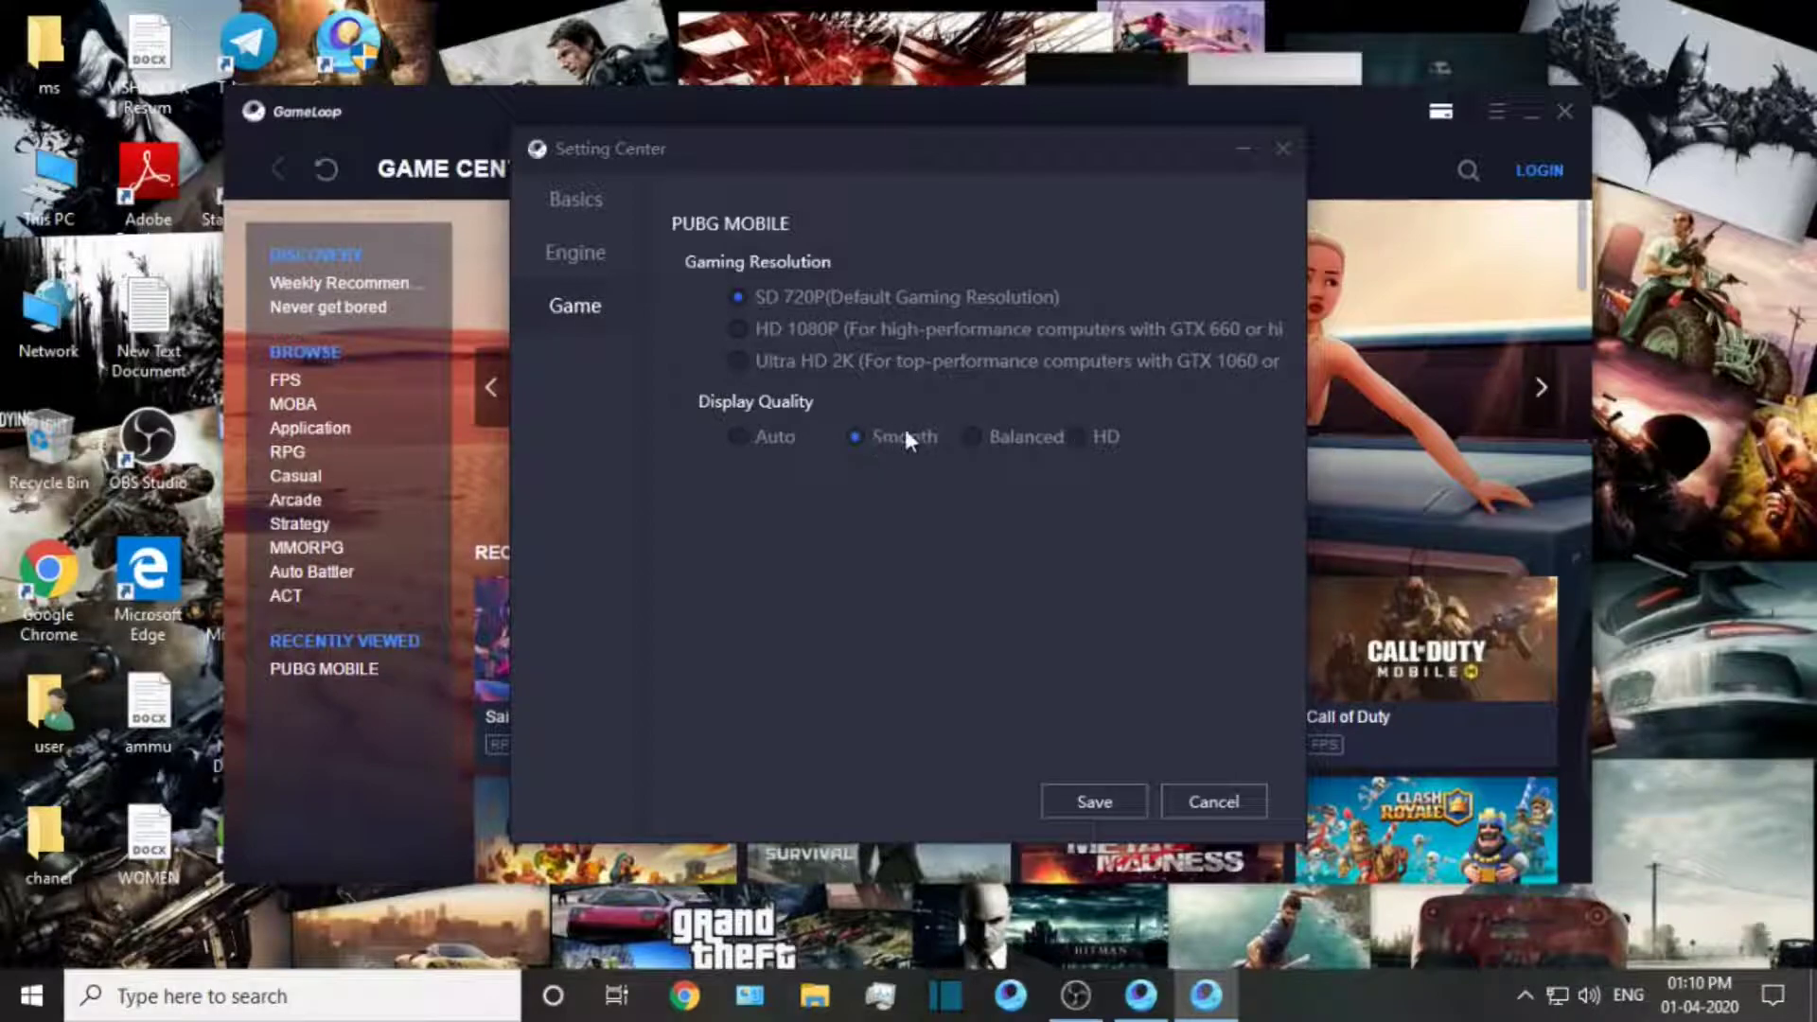
{"action": "left_click", "coordinate": [573, 254]}
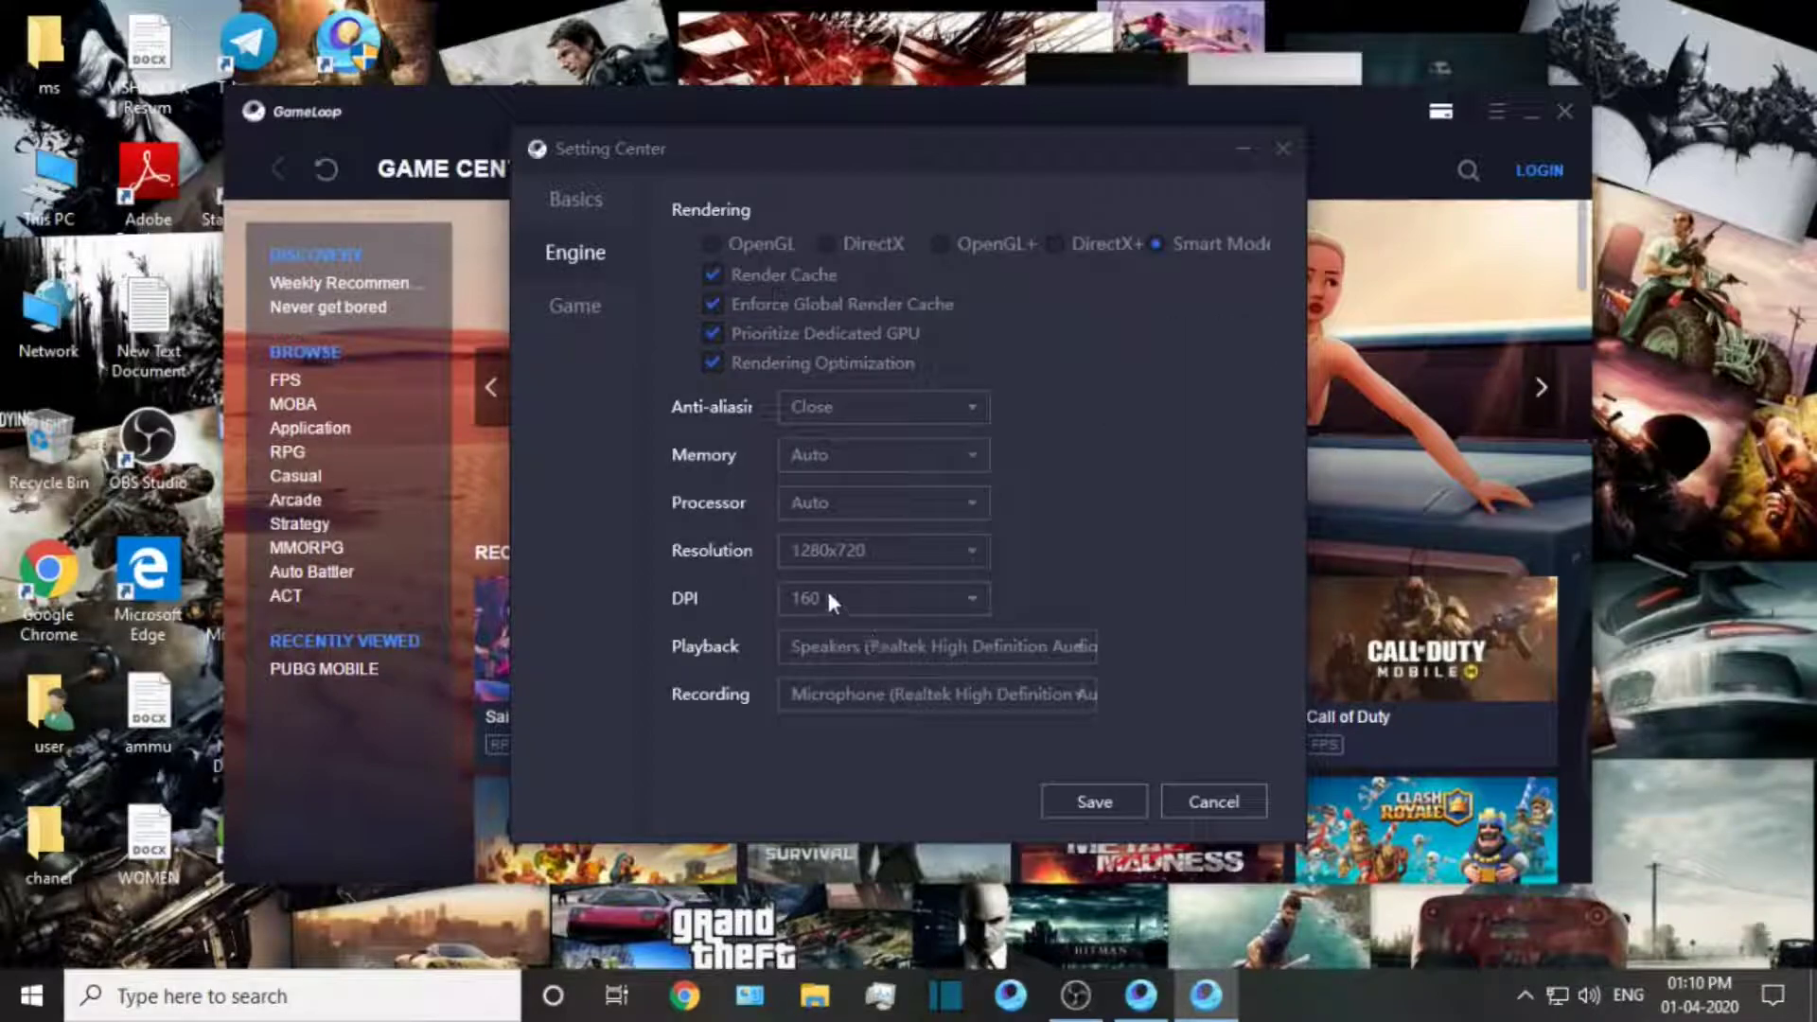
{"action": "left_click", "coordinate": [826, 555]}
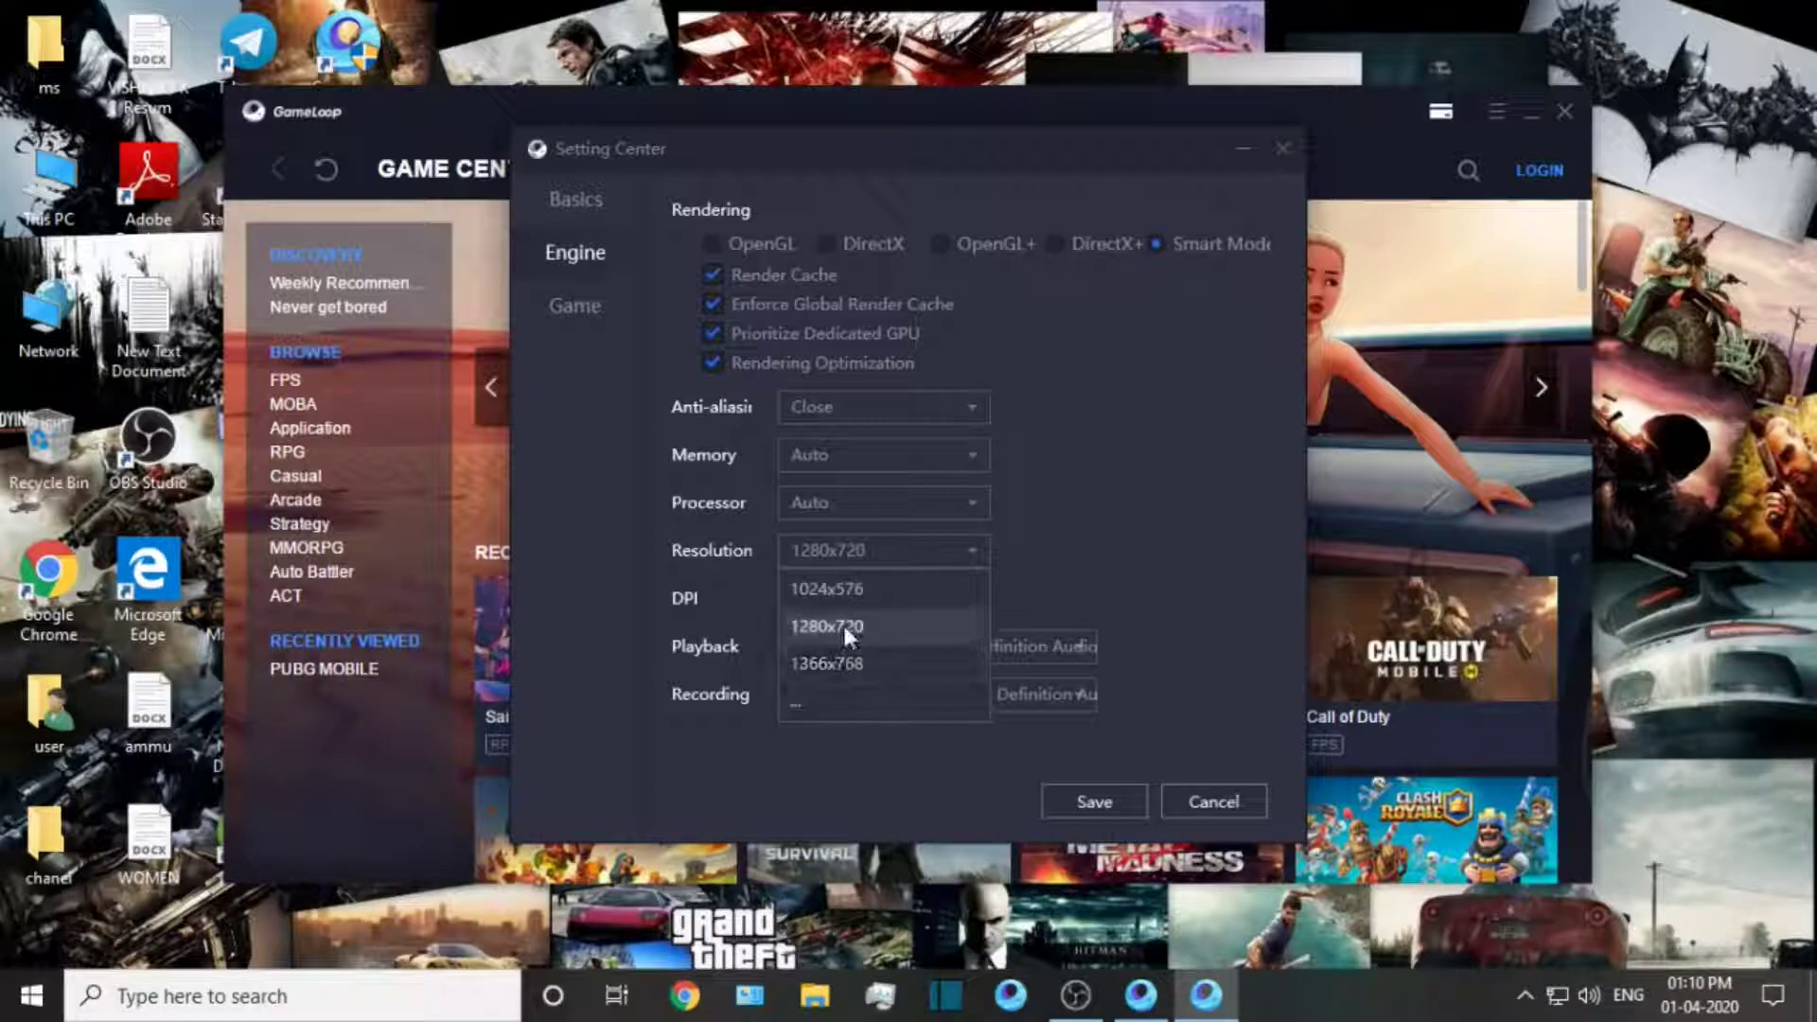
{"action": "left_click", "coordinate": [845, 625]}
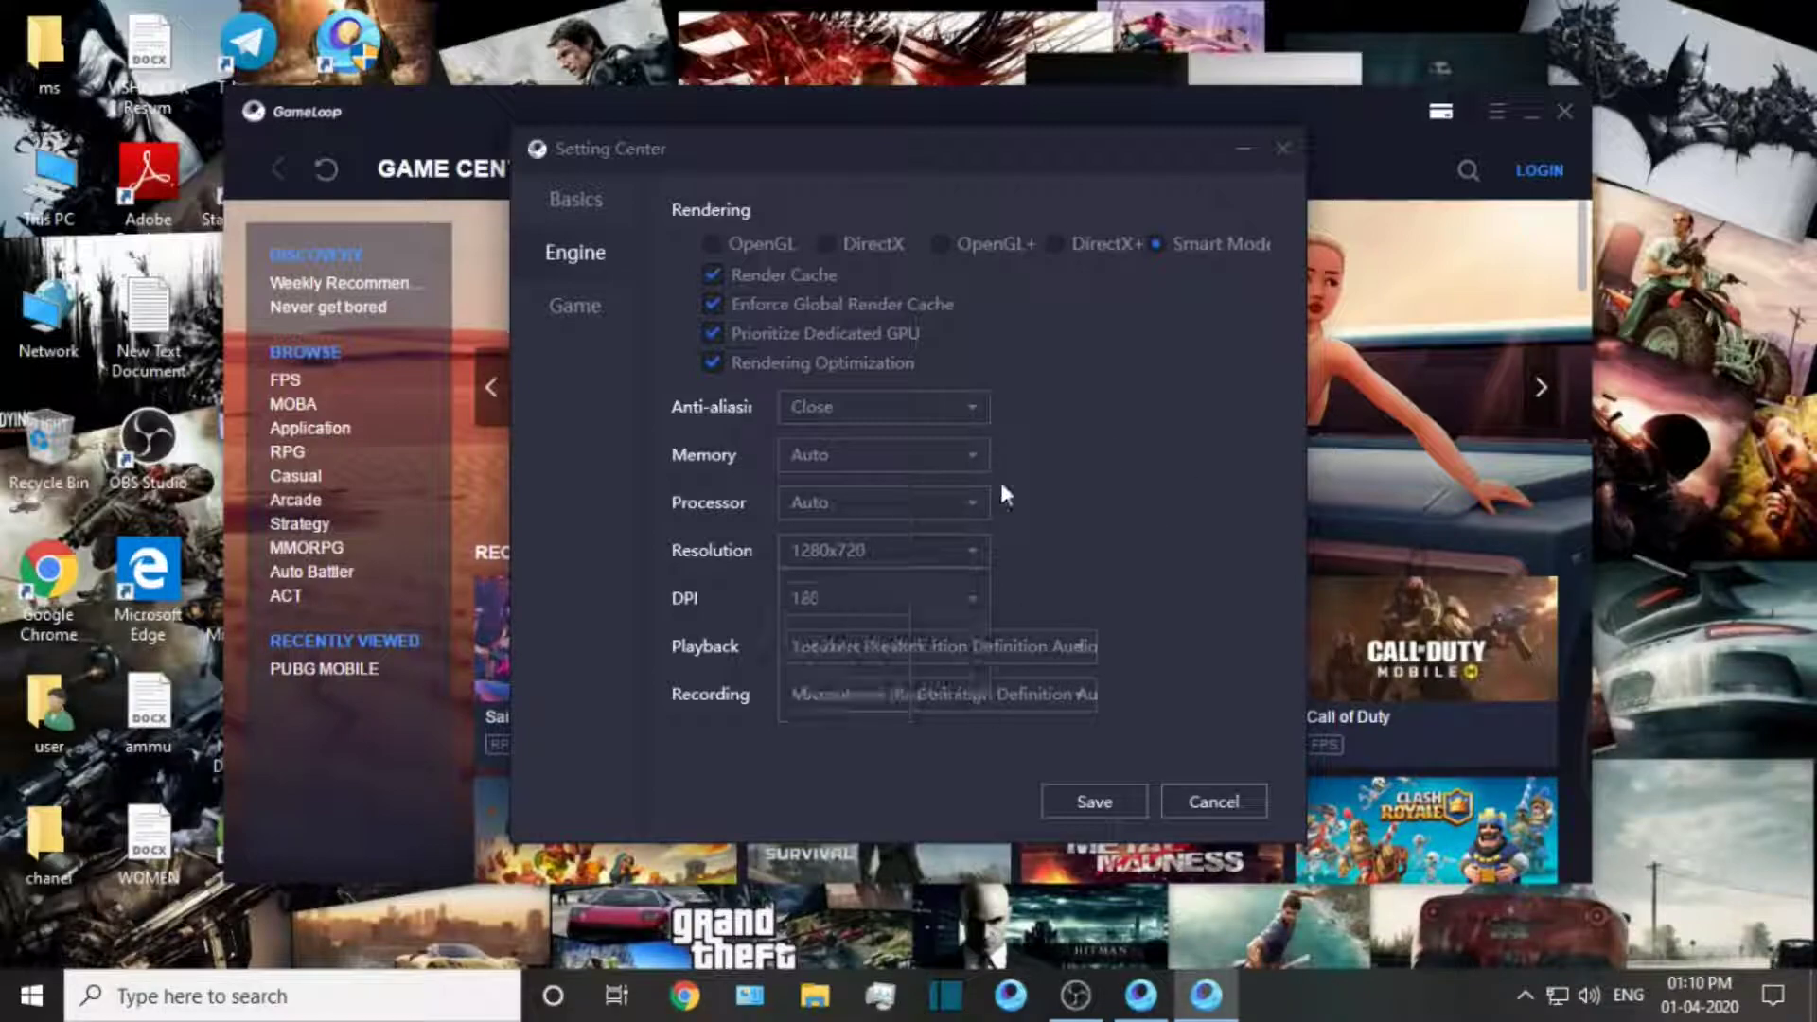
{"action": "left_click", "coordinate": [1094, 800]}
{"action": "left_click", "coordinate": [1171, 542]}
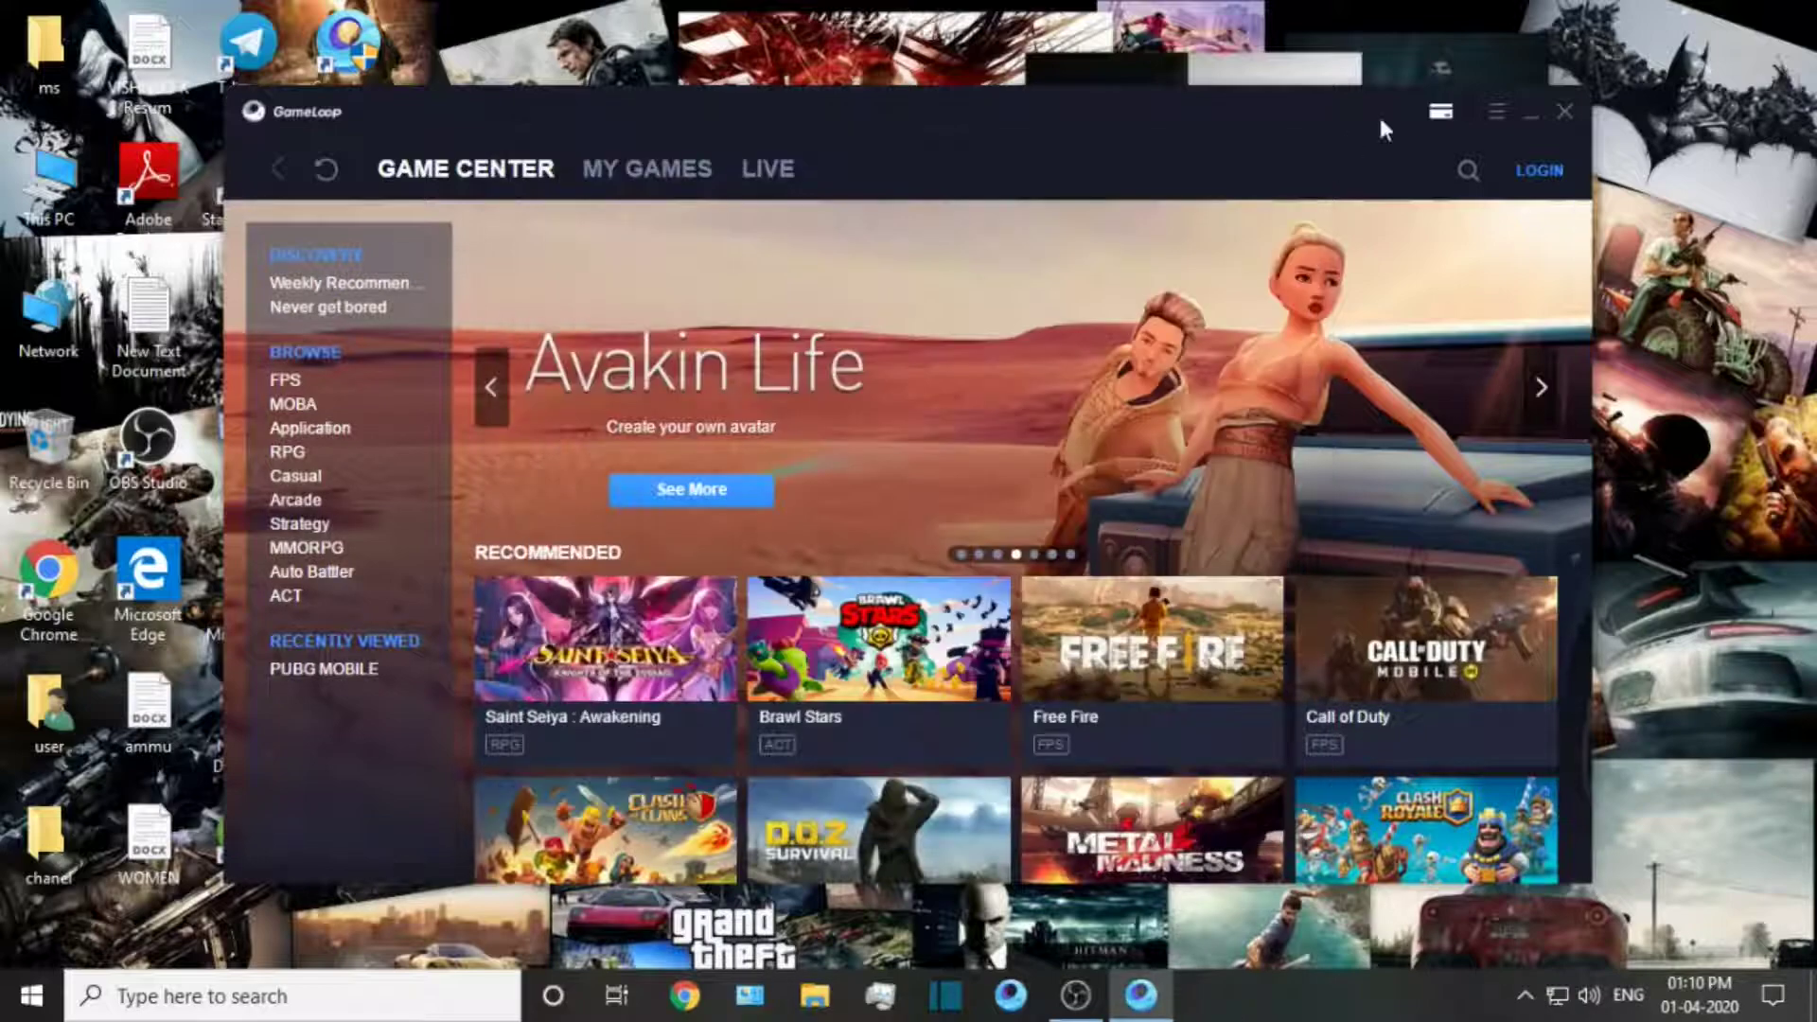
{"action": "left_click", "coordinate": [1566, 111]}
Refresh the desktop and open the Gameloop shortcut's Compatibility properties
{"action": "right_click", "coordinate": [904, 30]}
{"action": "left_click", "coordinate": [1019, 108]}
{"action": "right_click", "coordinate": [1019, 108]}
{"action": "left_click", "coordinate": [1092, 180]}
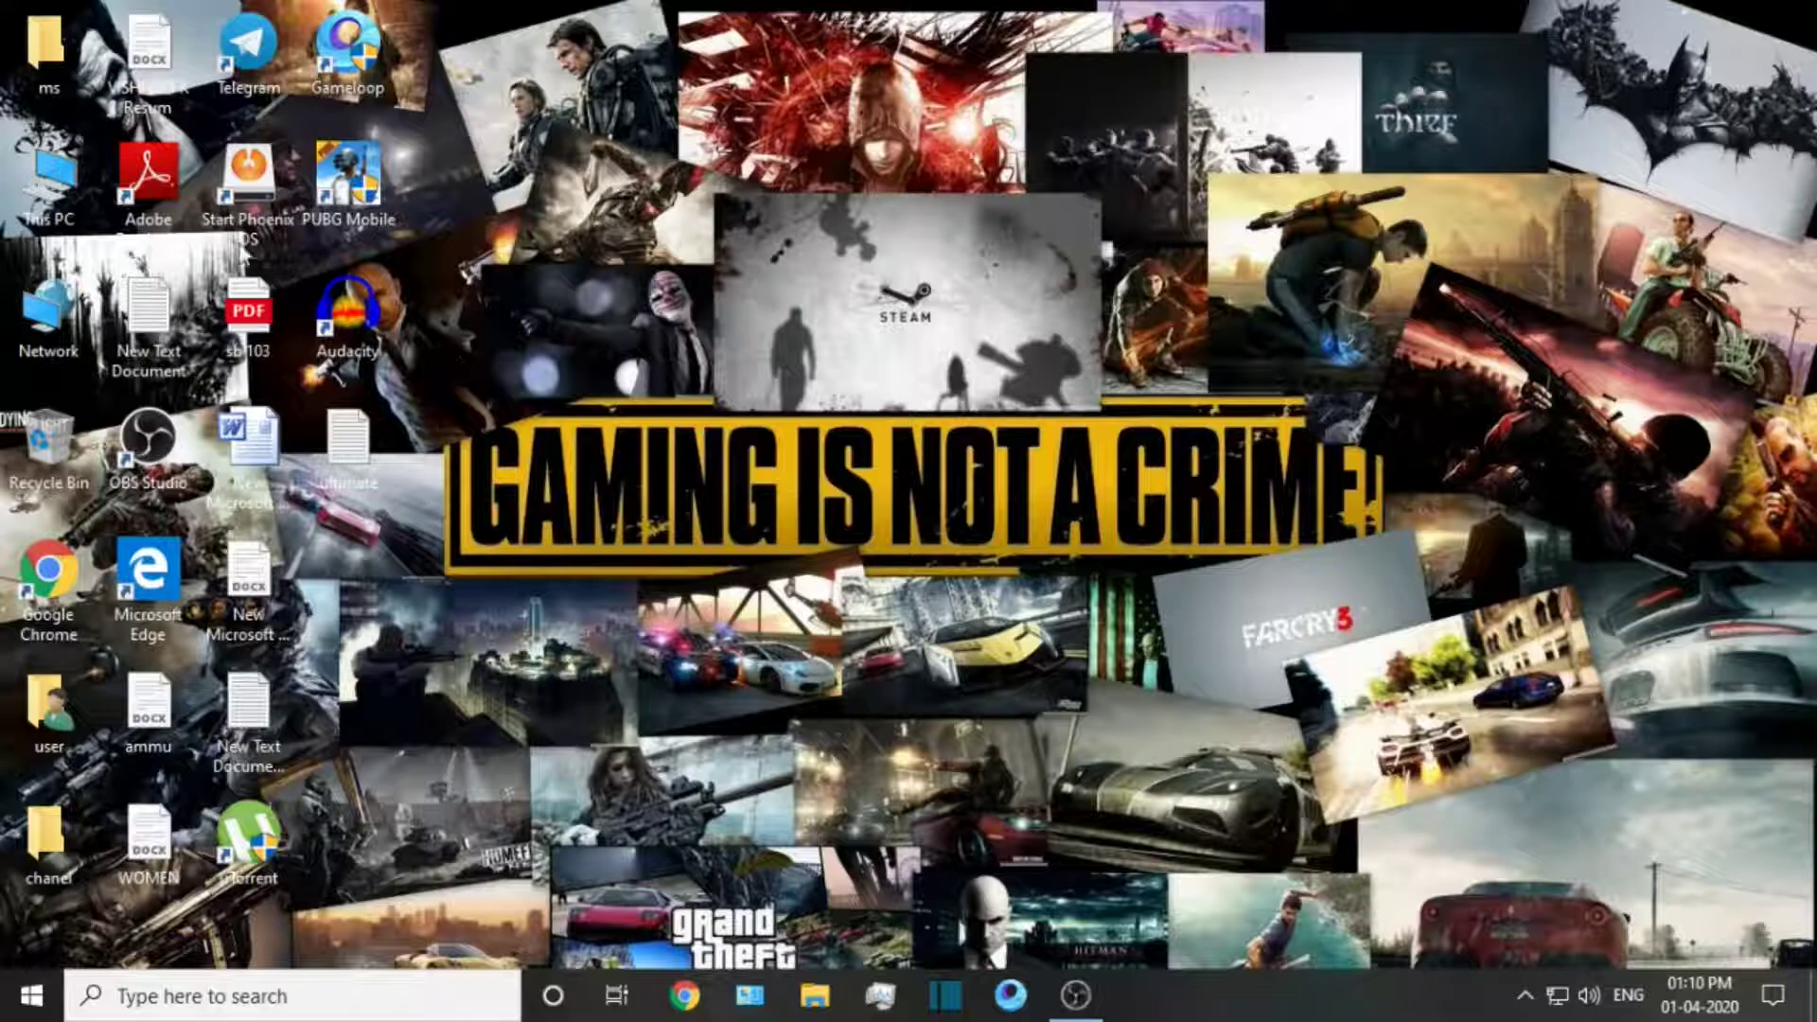
{"action": "right_click", "coordinate": [343, 59]}
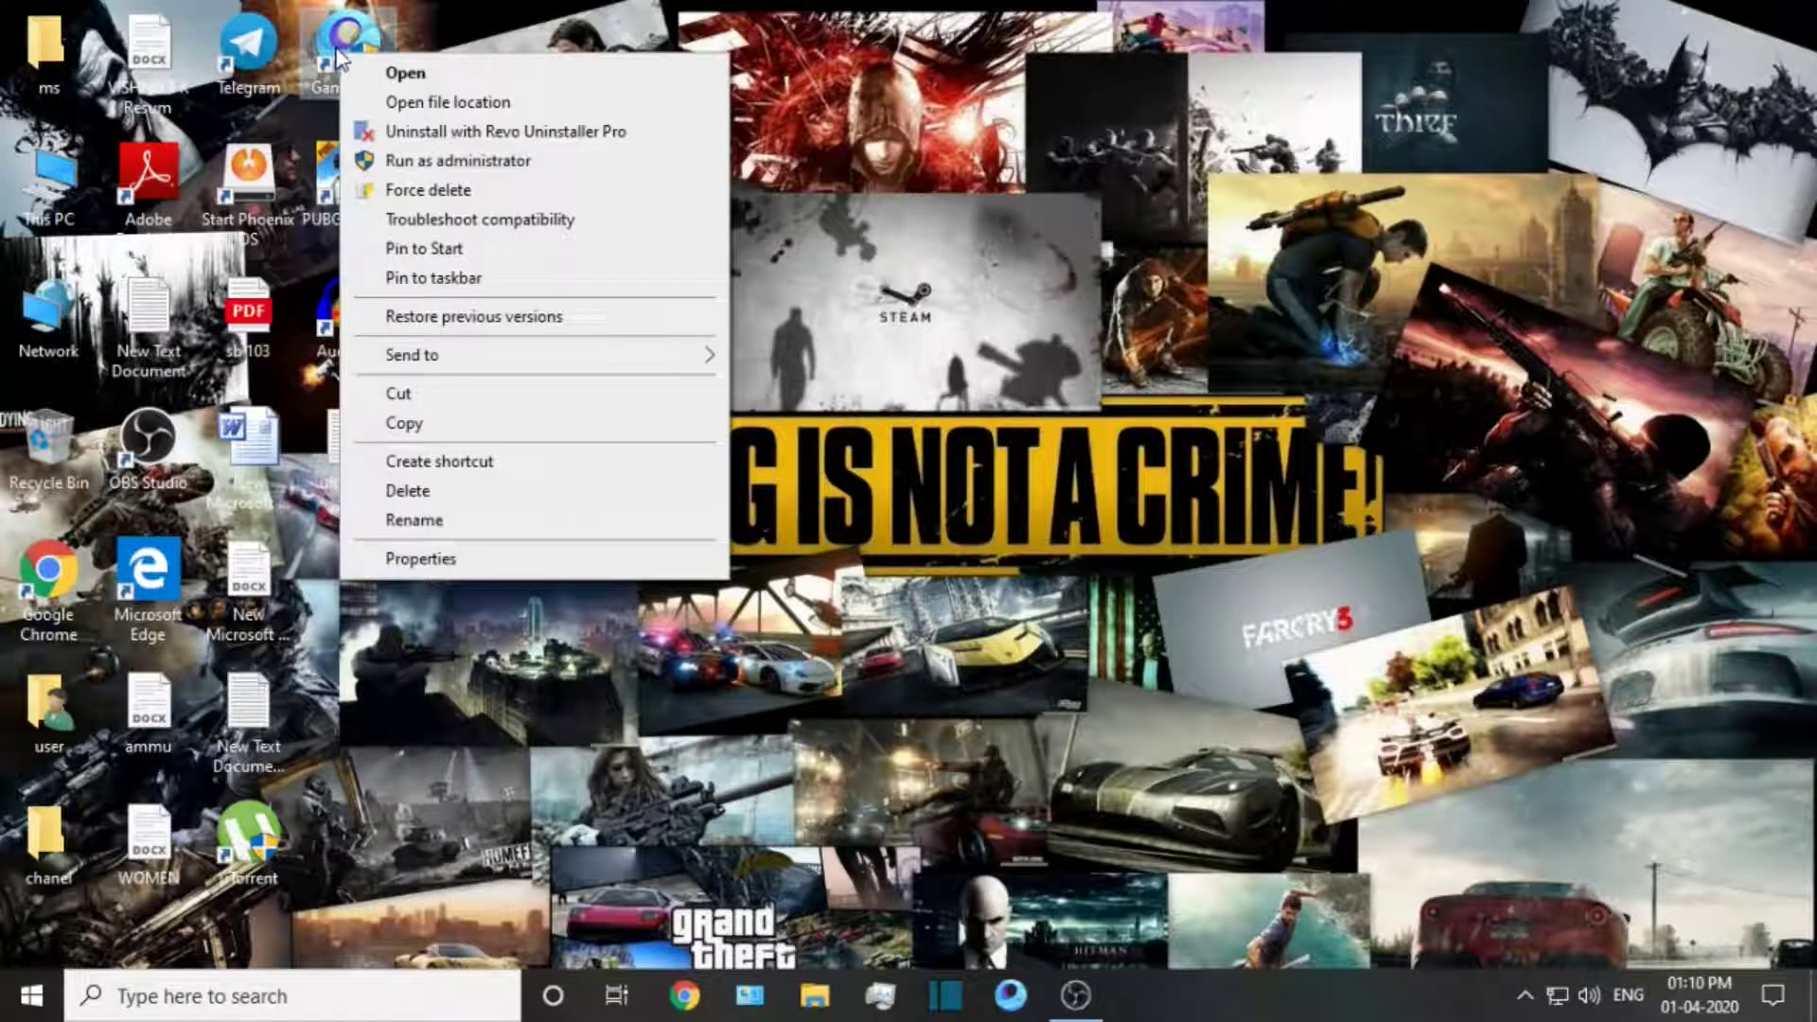
{"action": "left_click", "coordinate": [422, 559]}
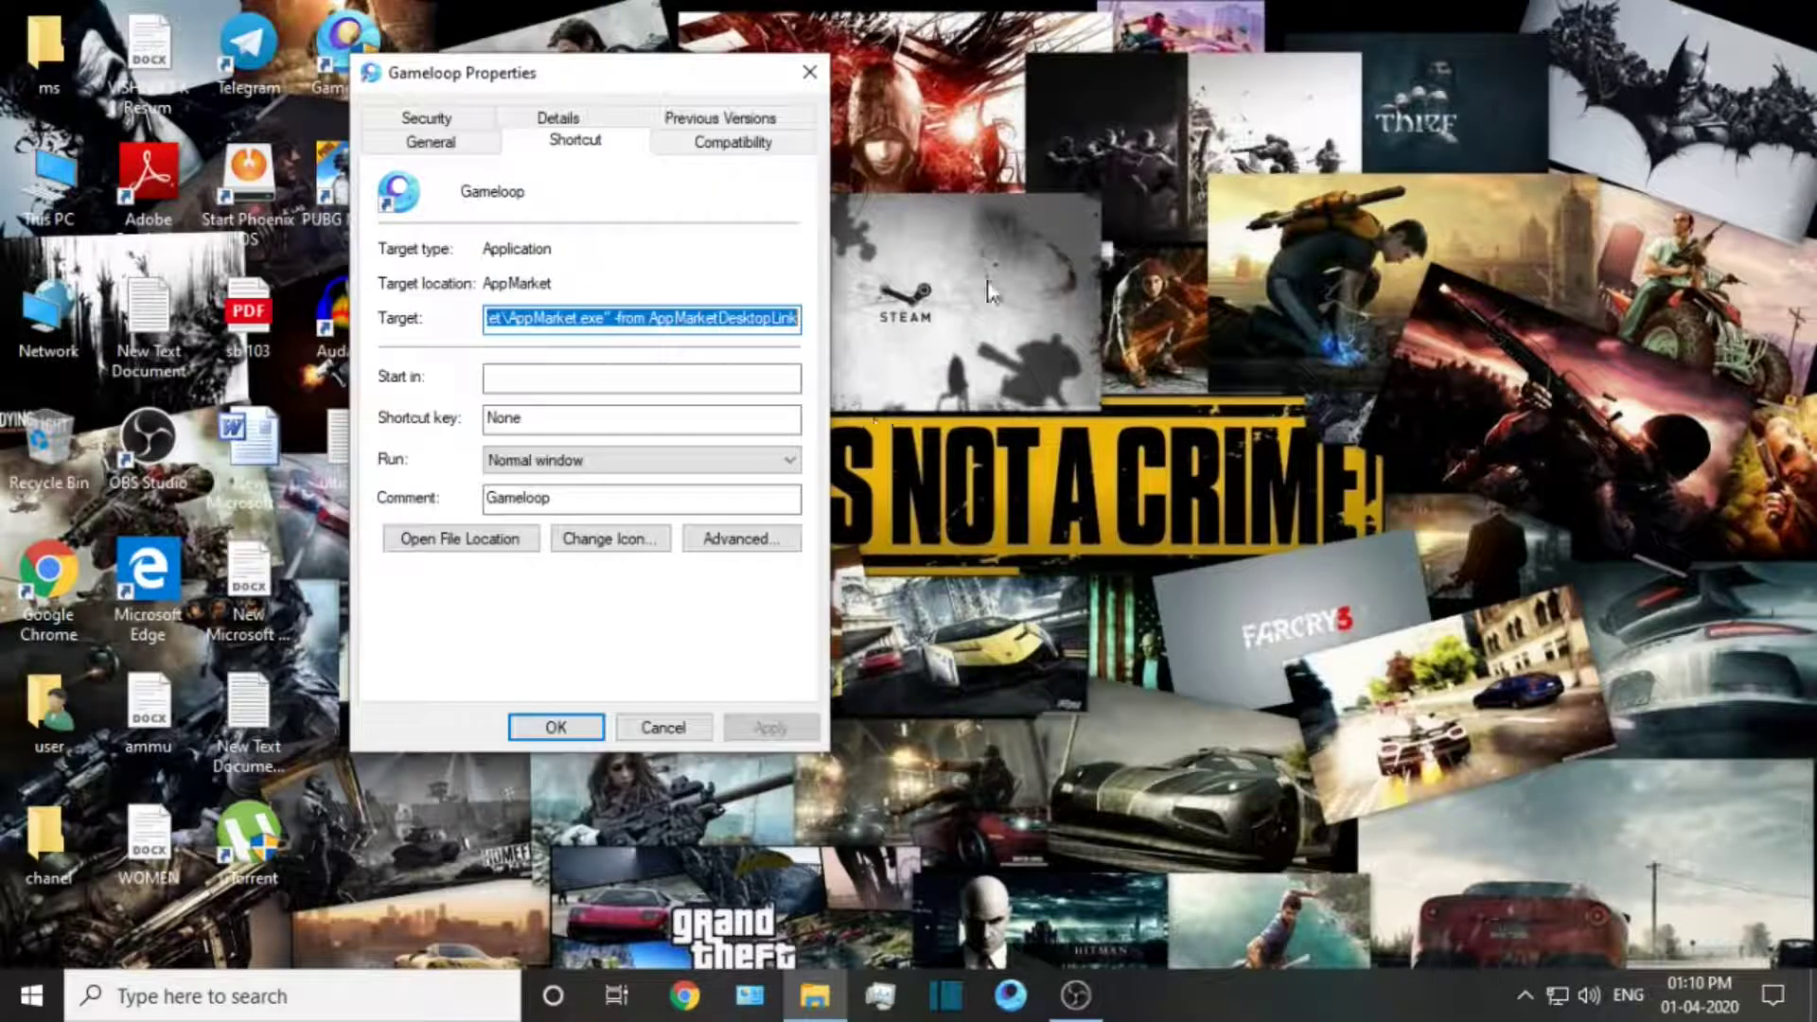
{"action": "left_click", "coordinate": [719, 121]}
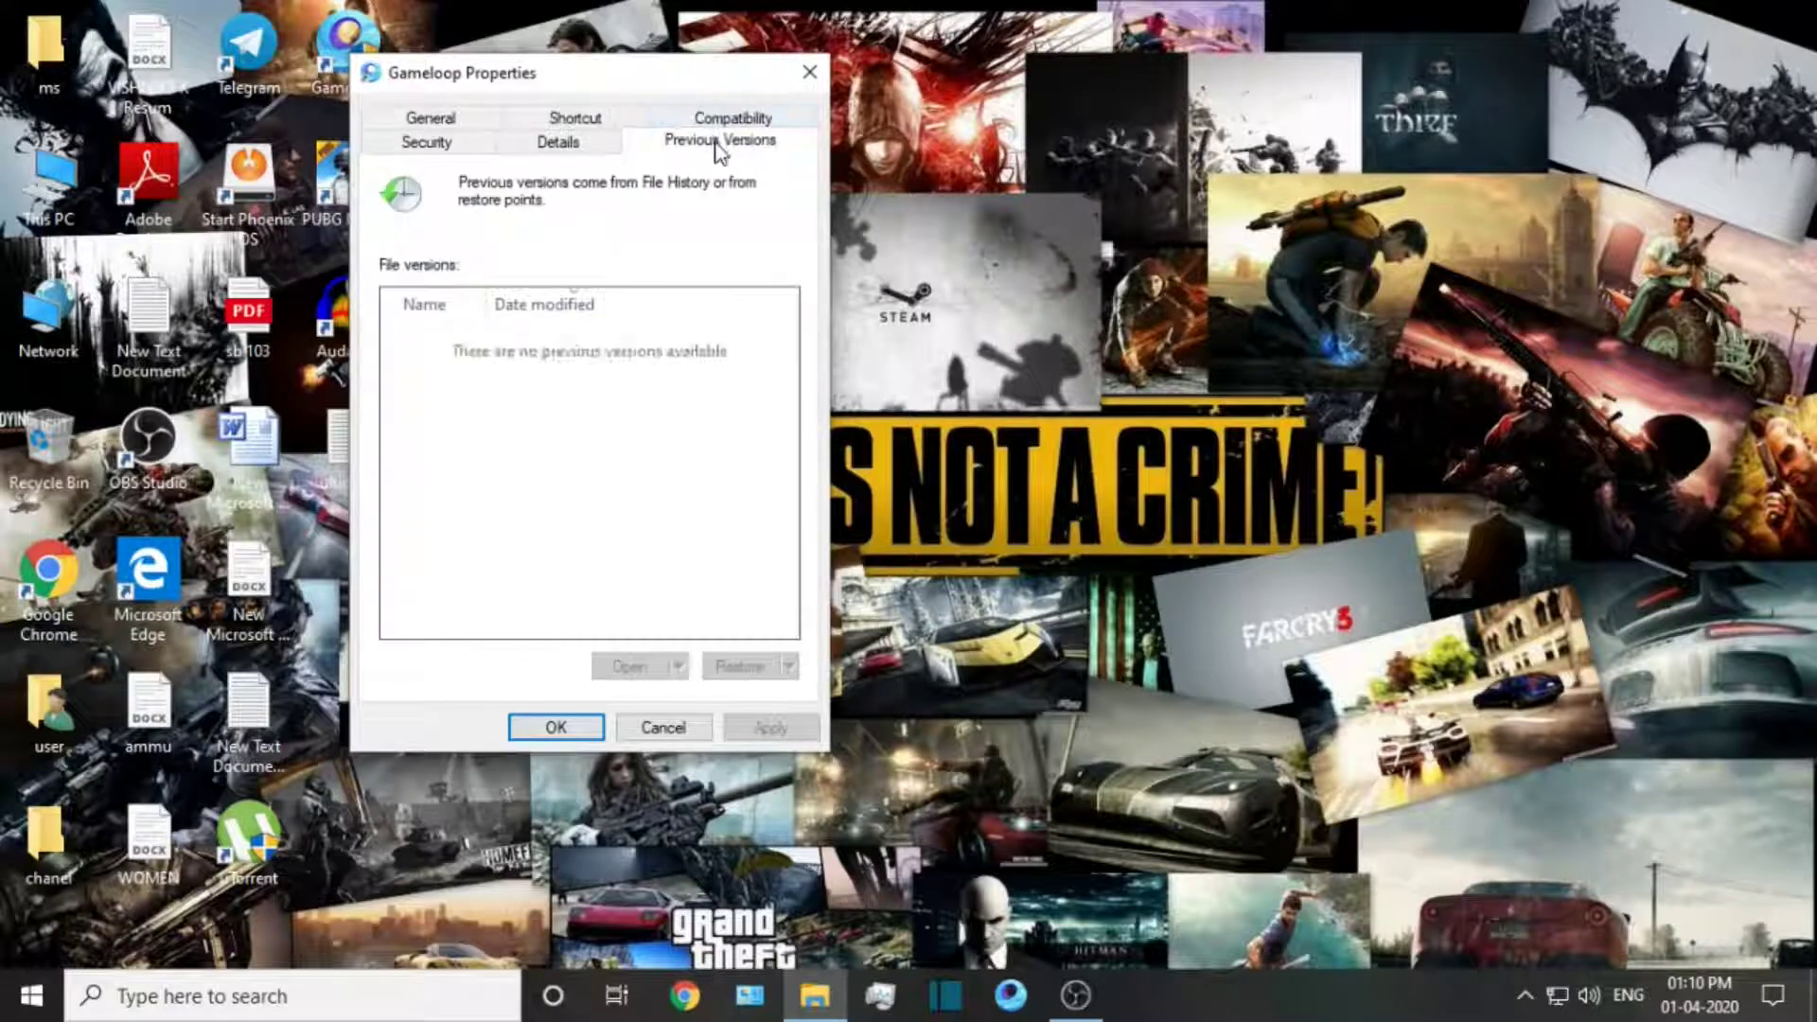
{"action": "left_click", "coordinate": [731, 119]}
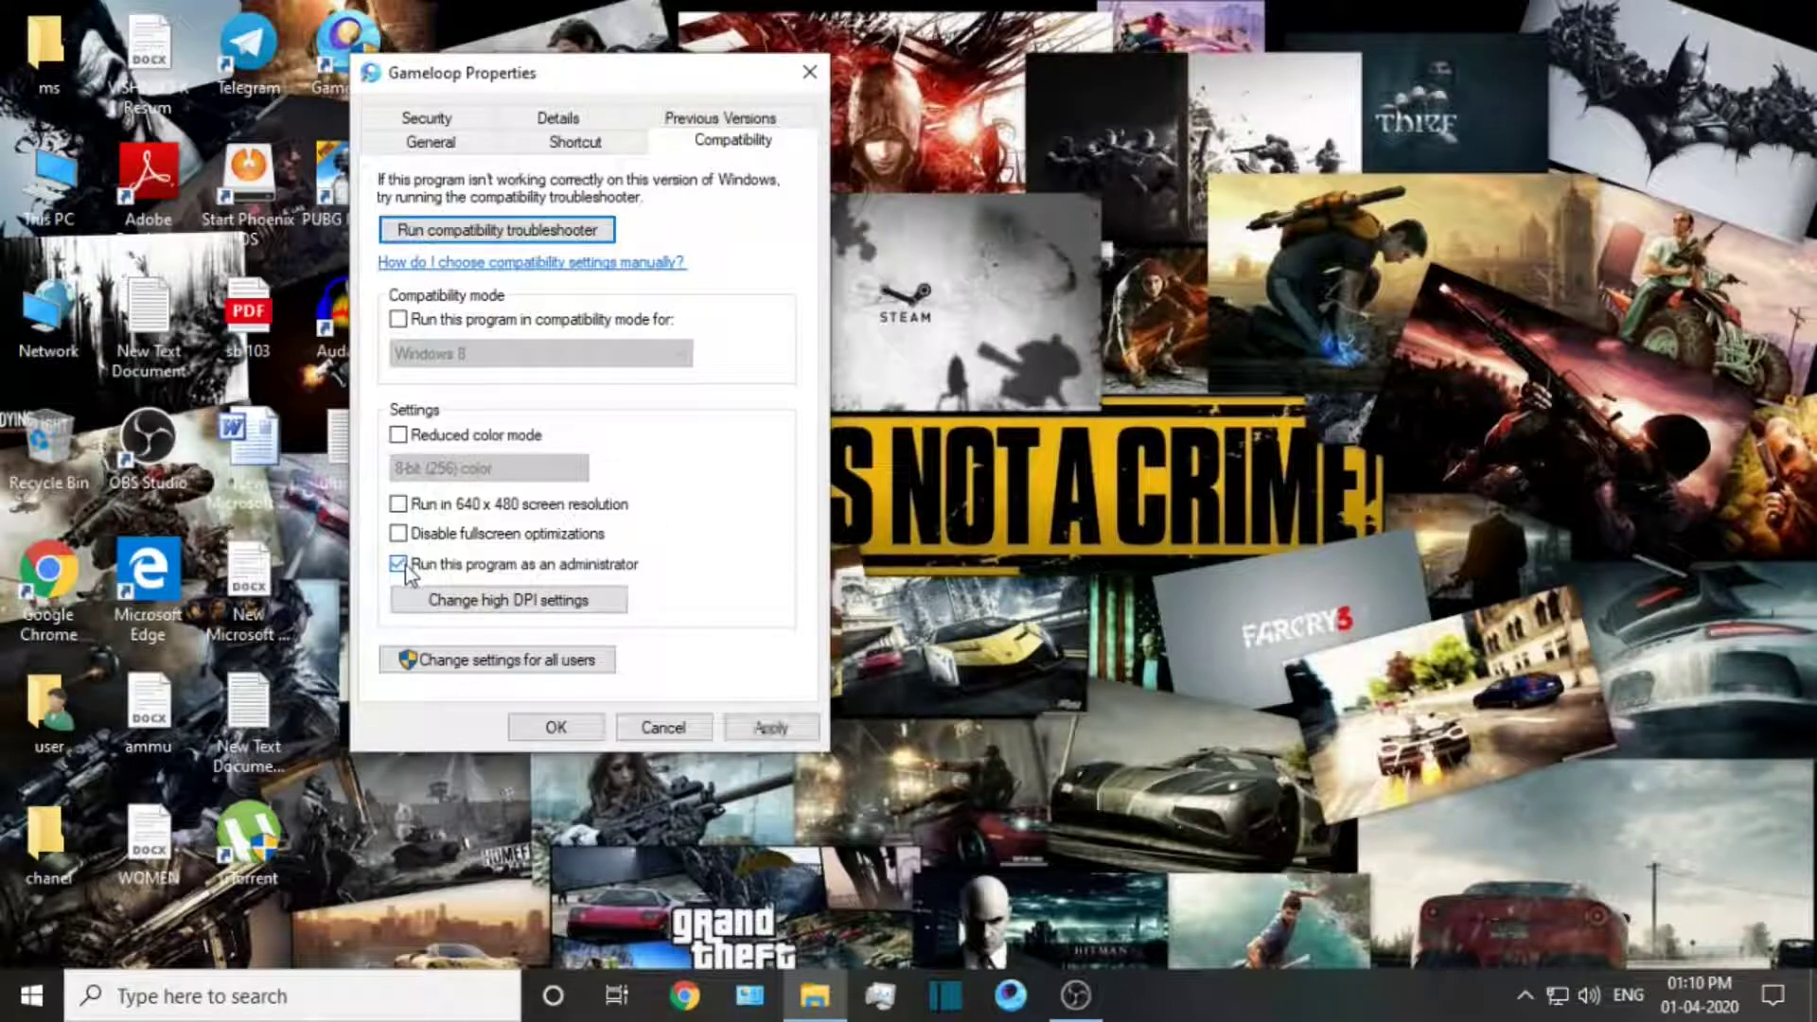
Override high DPI scaling with Application, then apply and close the shortcut properties
{"action": "left_click", "coordinate": [509, 601]}
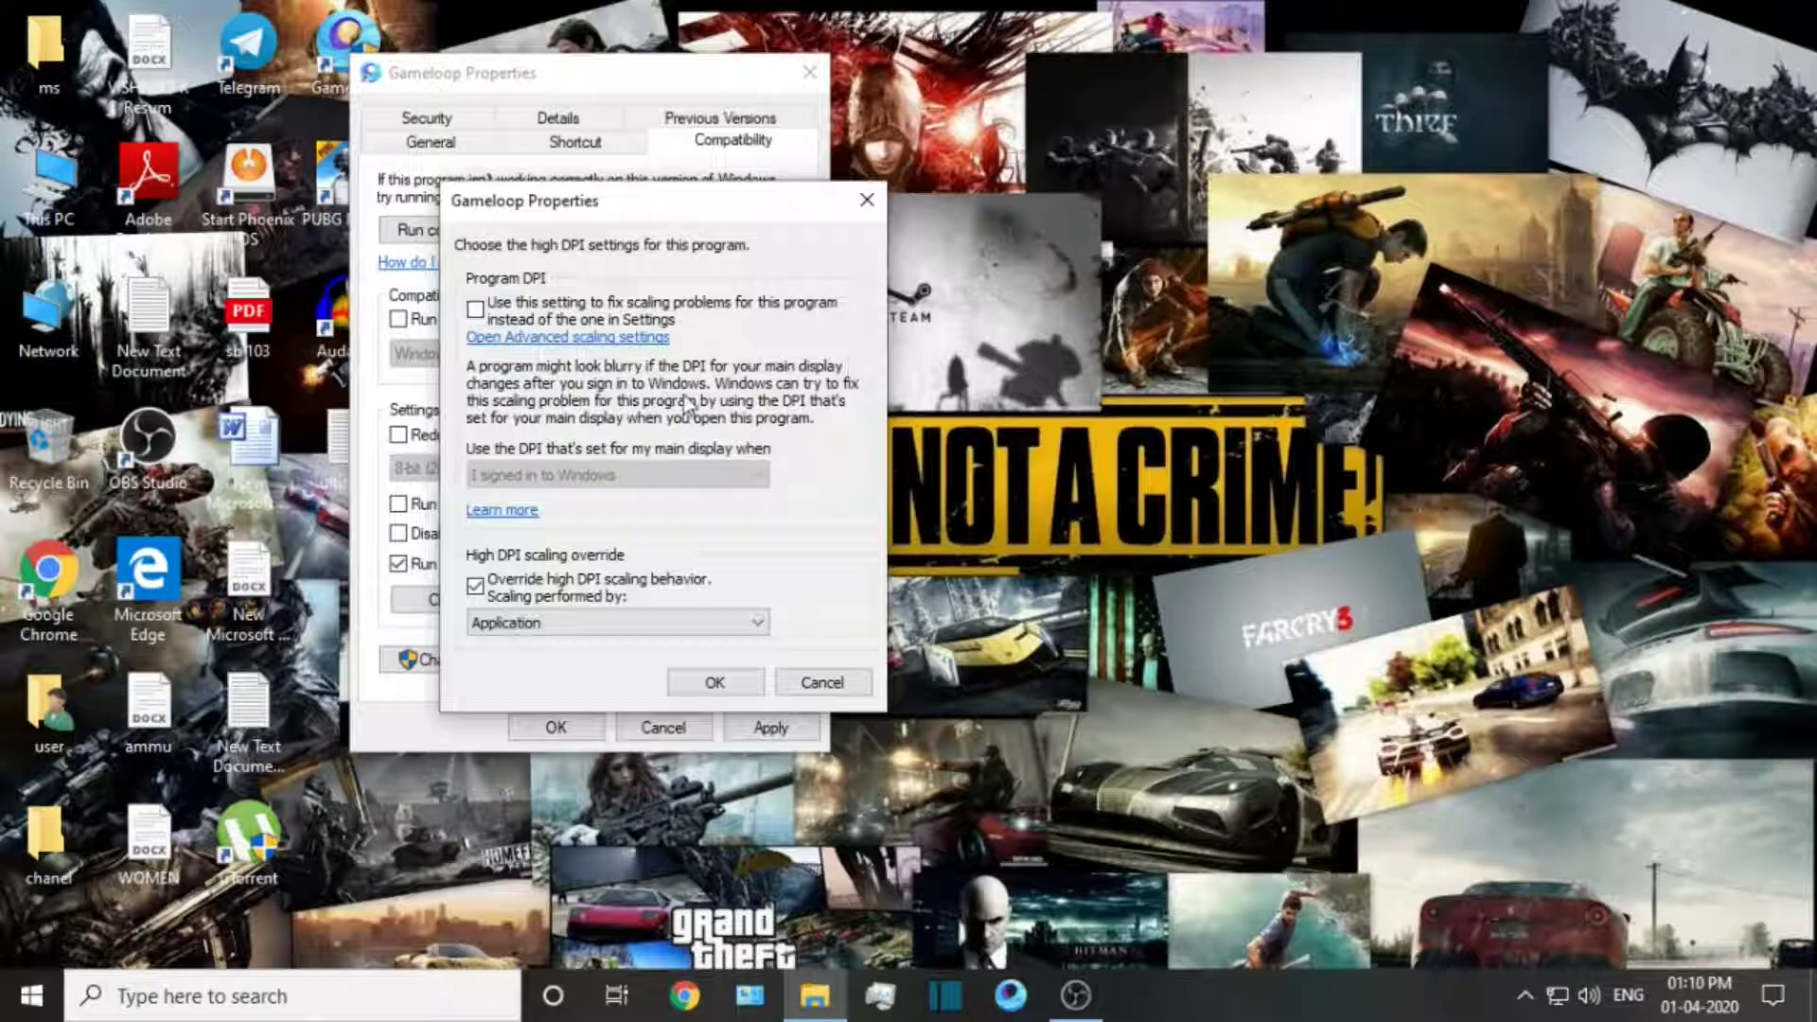
{"action": "left_click", "coordinate": [867, 199]}
{"action": "left_click", "coordinate": [571, 603]}
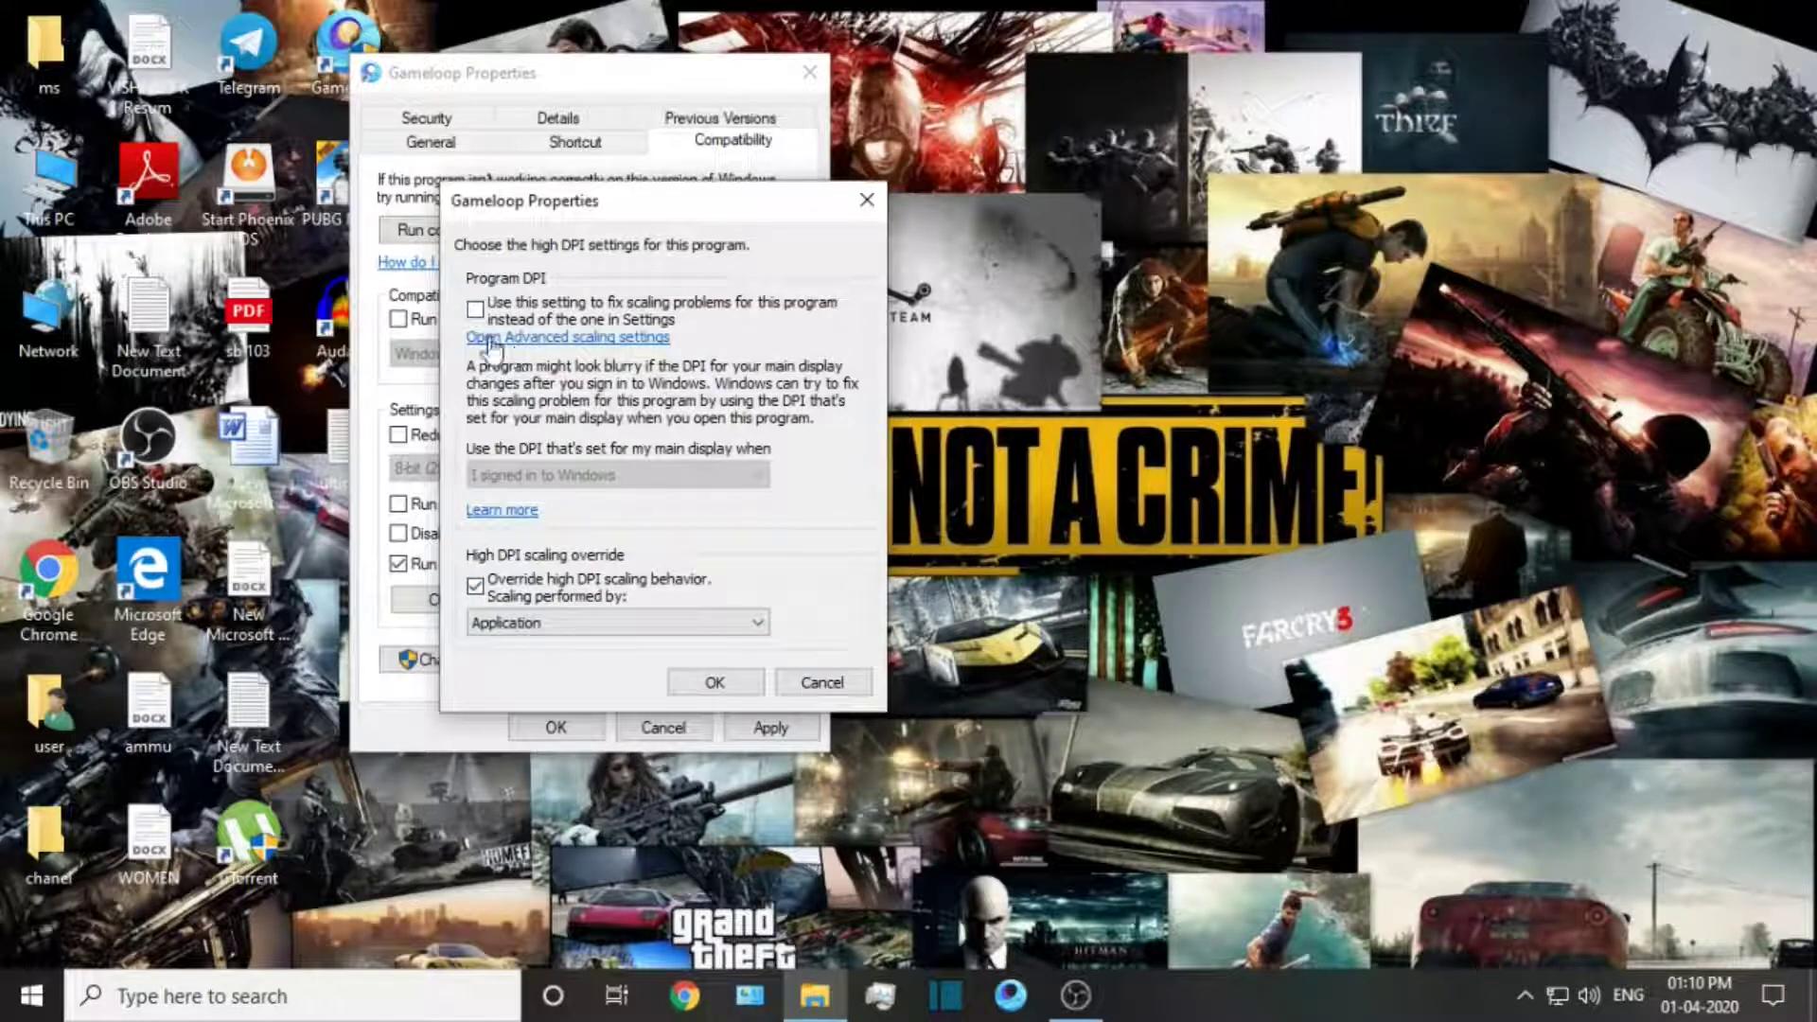
{"action": "left_click", "coordinate": [475, 587]}
{"action": "left_click", "coordinate": [489, 592]}
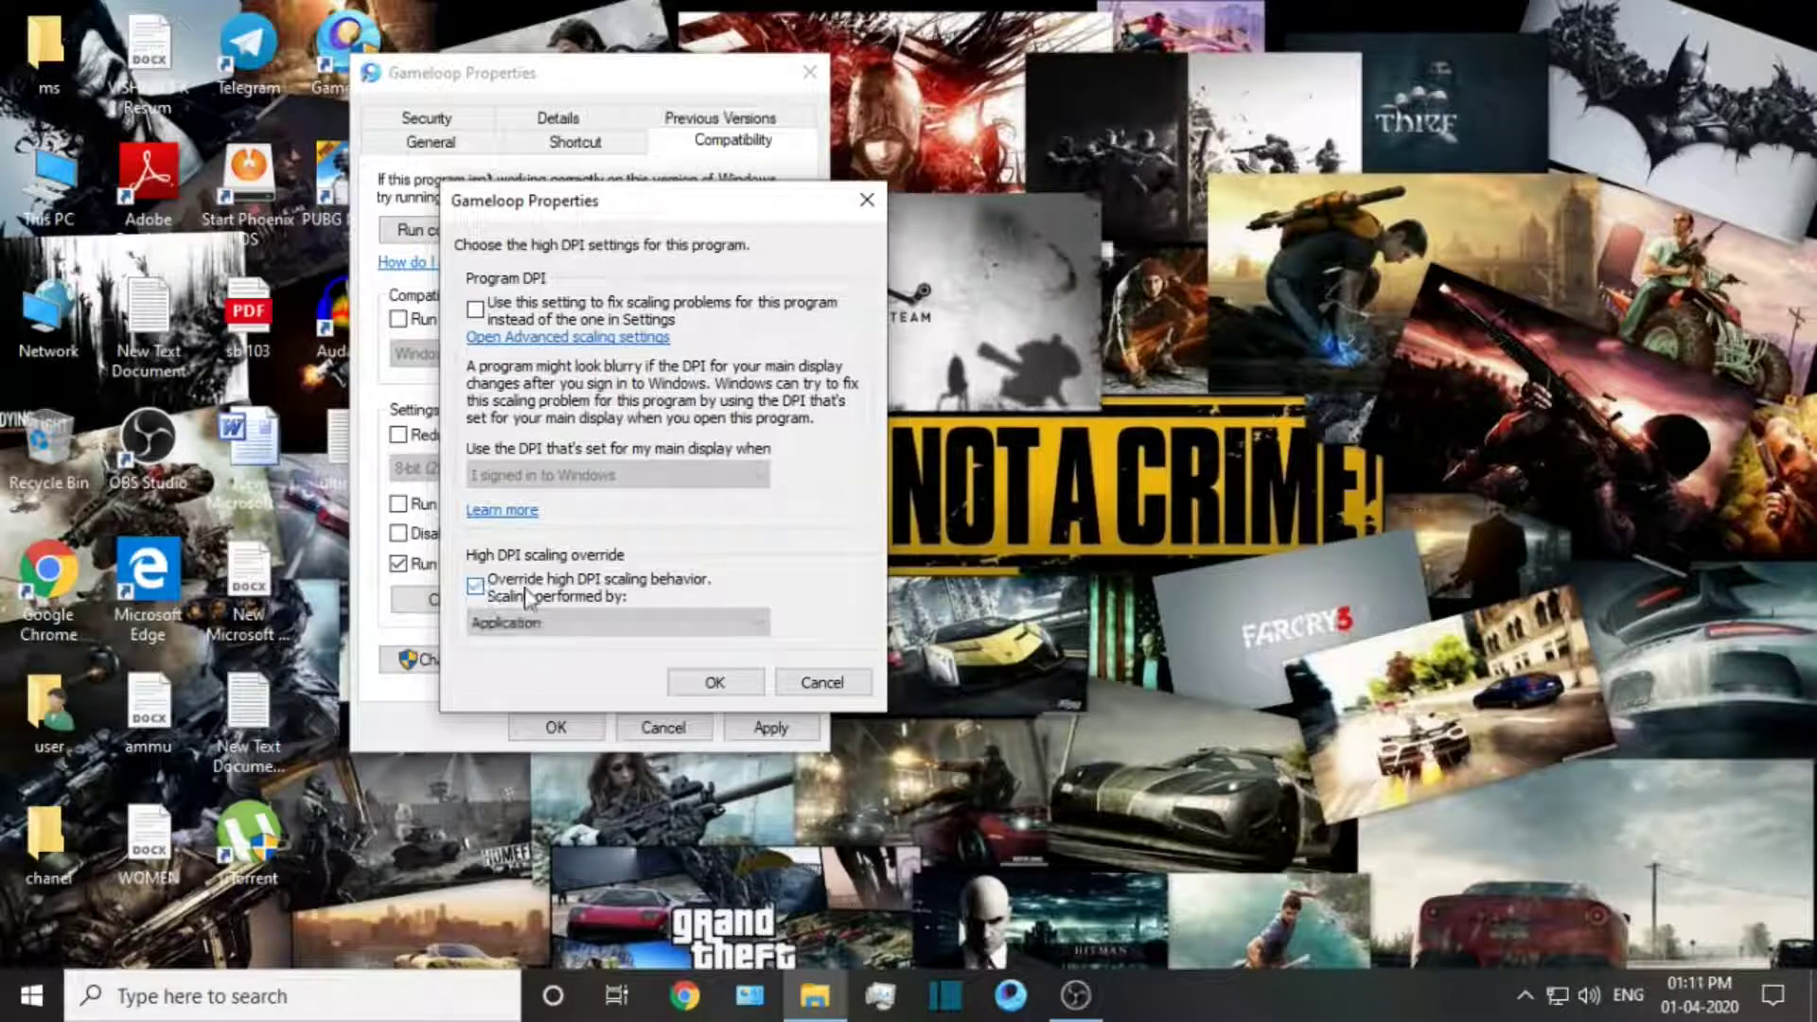
{"action": "left_click", "coordinate": [530, 622]}
{"action": "left_click", "coordinate": [525, 651]}
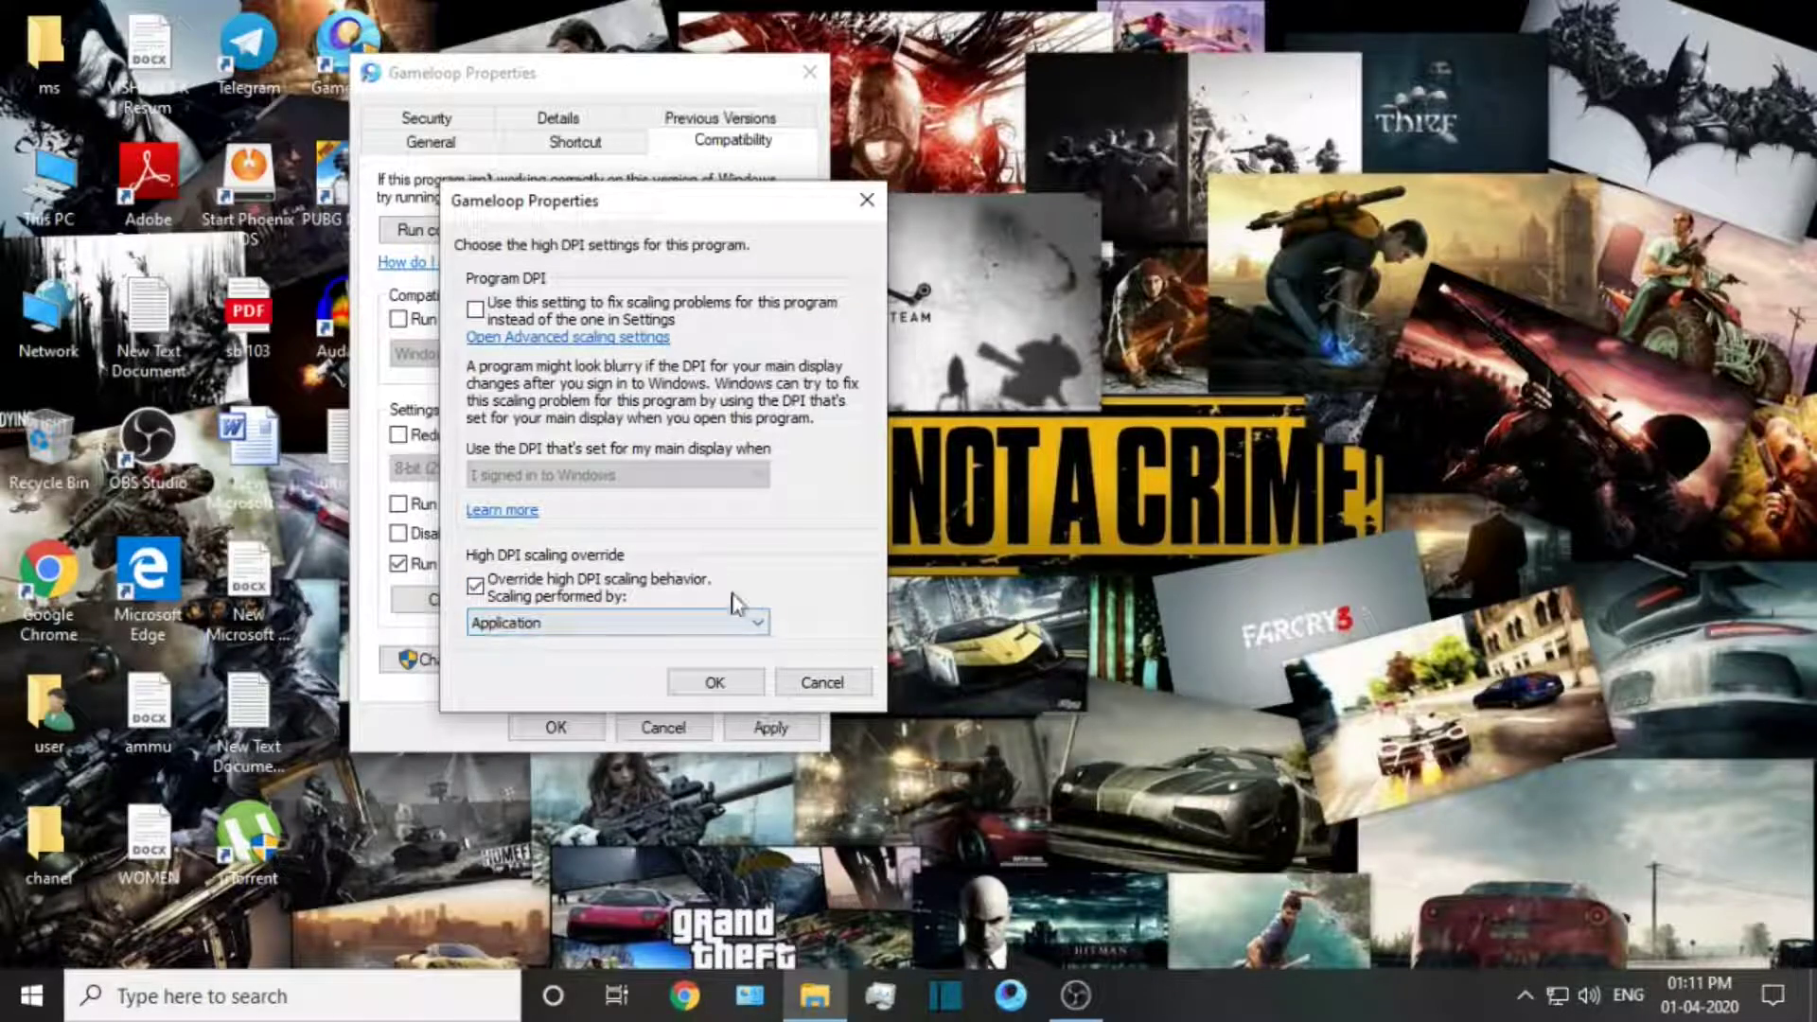
{"action": "left_click", "coordinate": [708, 683]}
{"action": "left_click", "coordinate": [767, 725]}
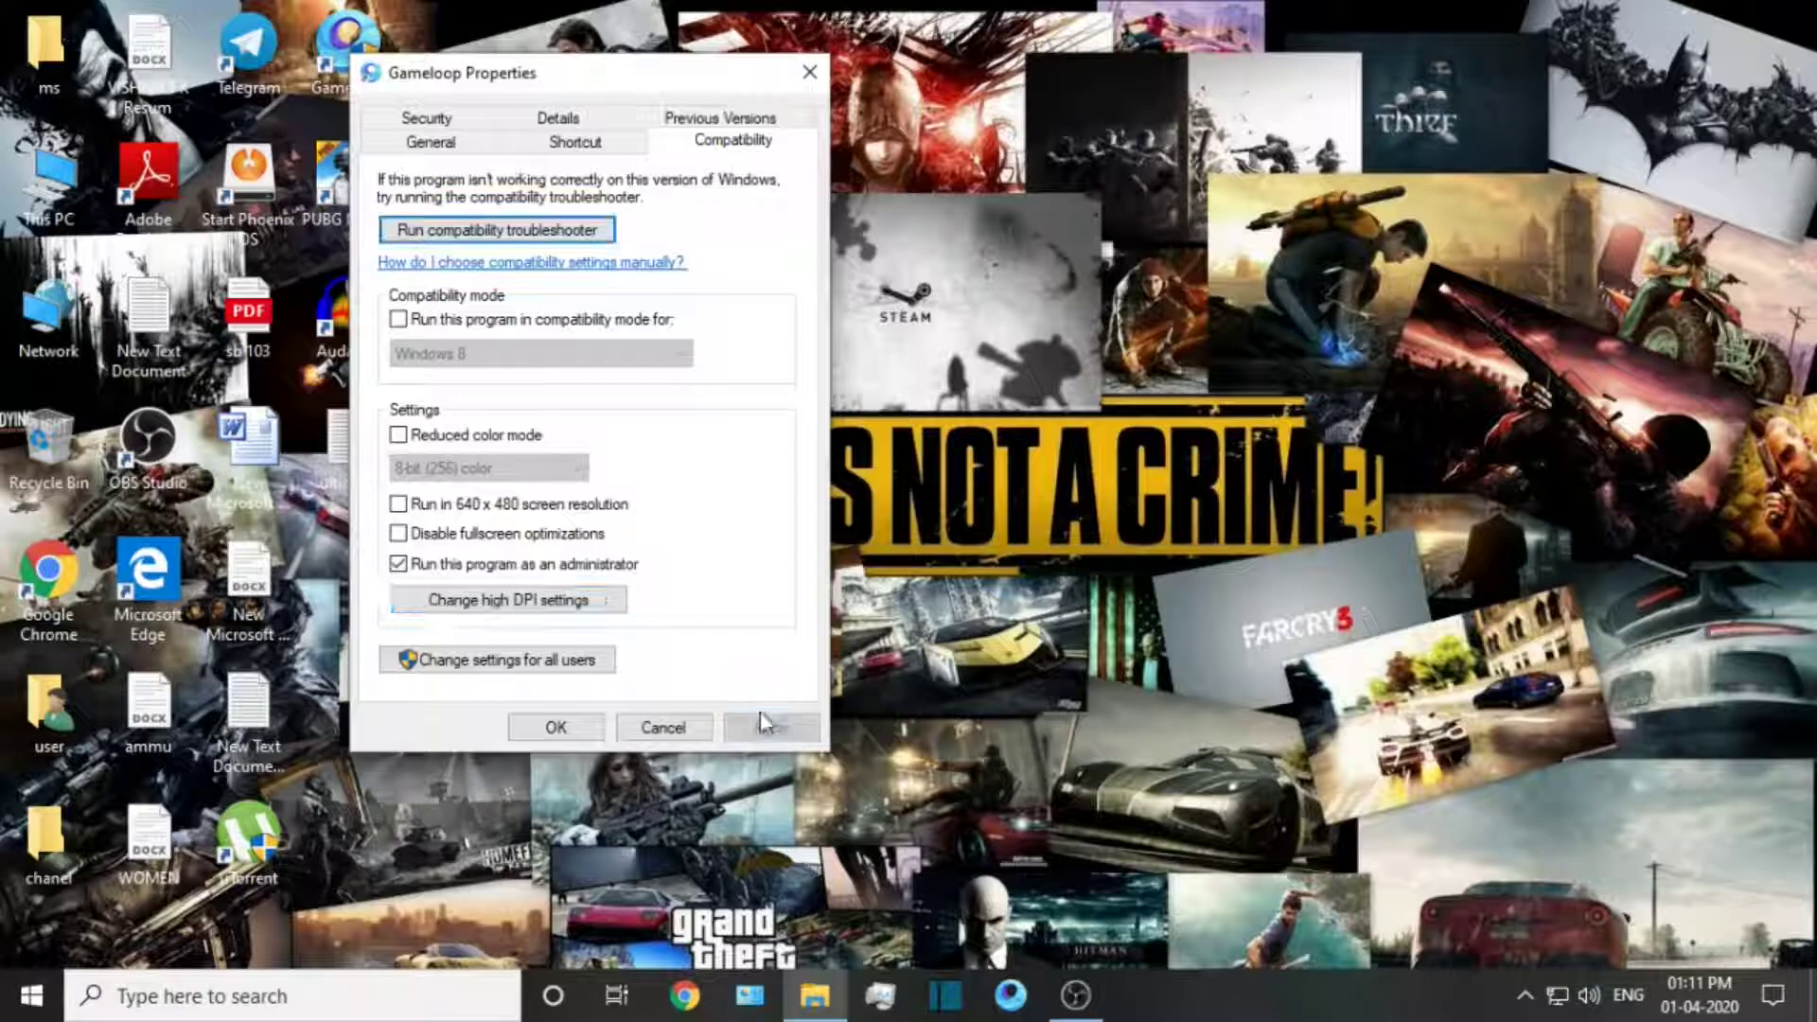
{"action": "left_click", "coordinate": [576, 725]}
From the Gameloop shortcut's file location, open E:\Program Files\TxGameAssistant\ui
{"action": "right_click", "coordinate": [408, 63]}
{"action": "right_click", "coordinate": [371, 49]}
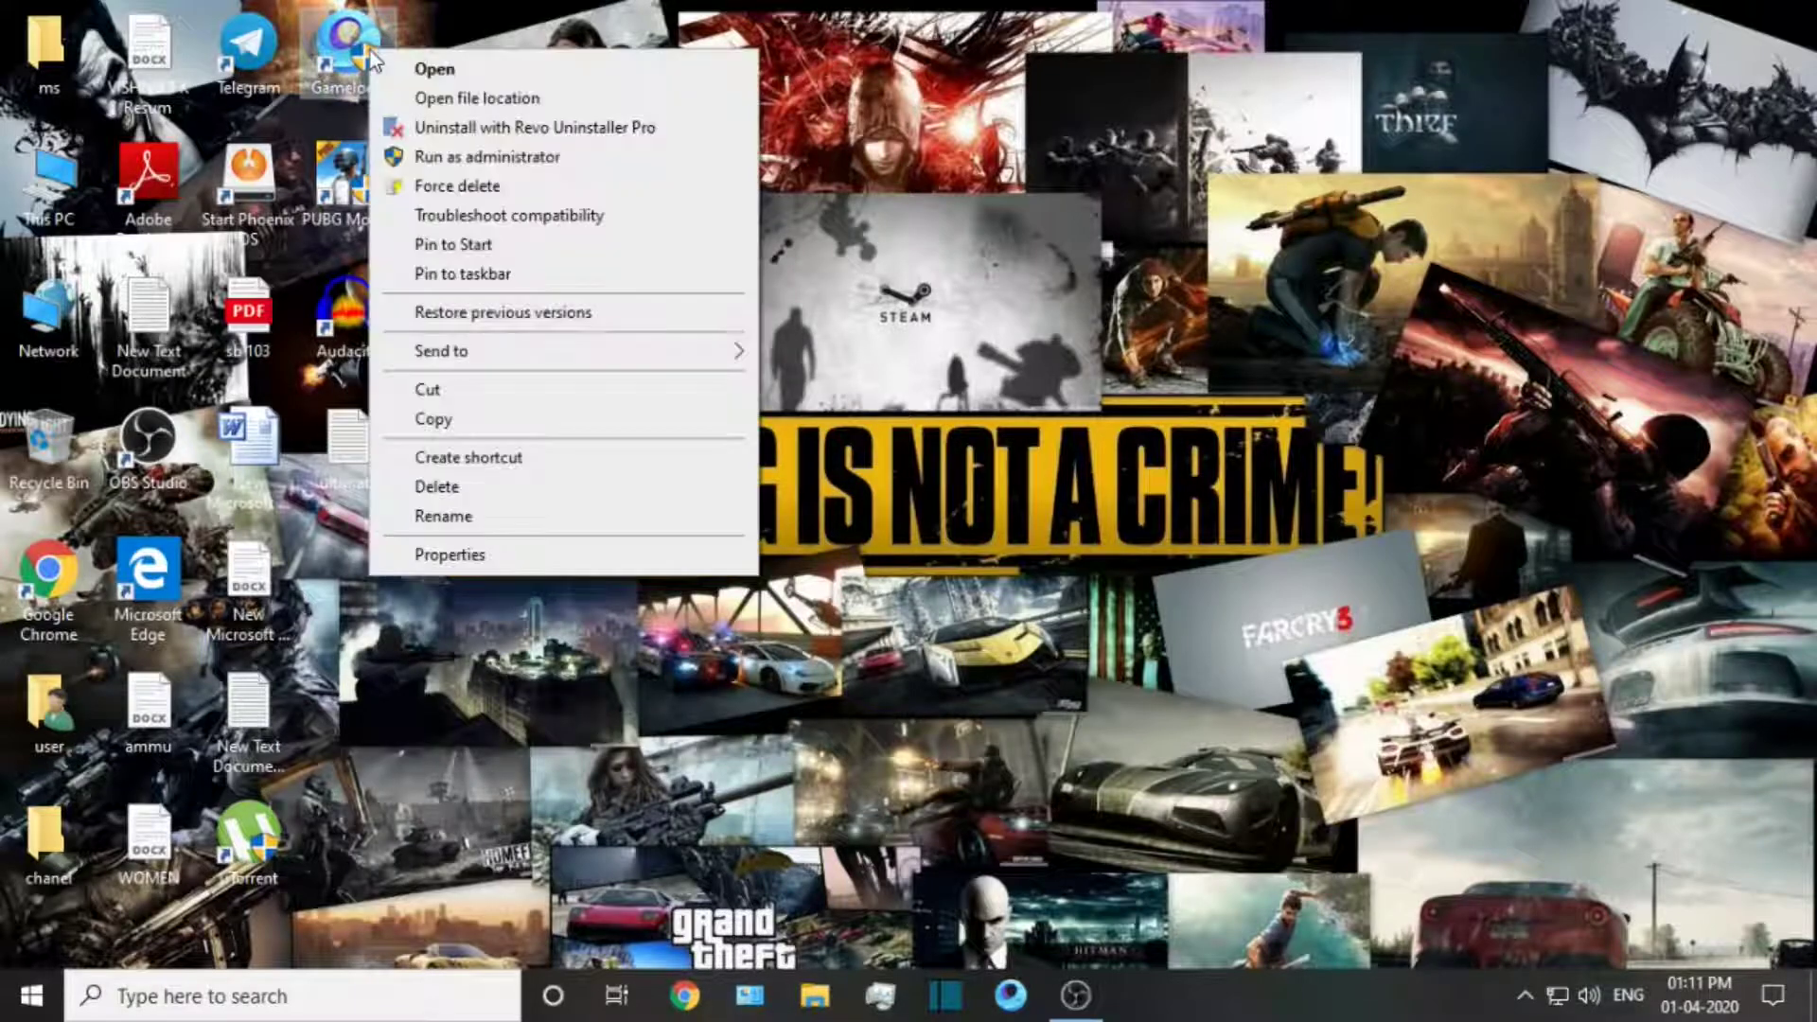
{"action": "left_click", "coordinate": [477, 97]}
{"action": "left_click_drag", "start_coordinate": [1507, 426], "coordinate": [1507, 246]}
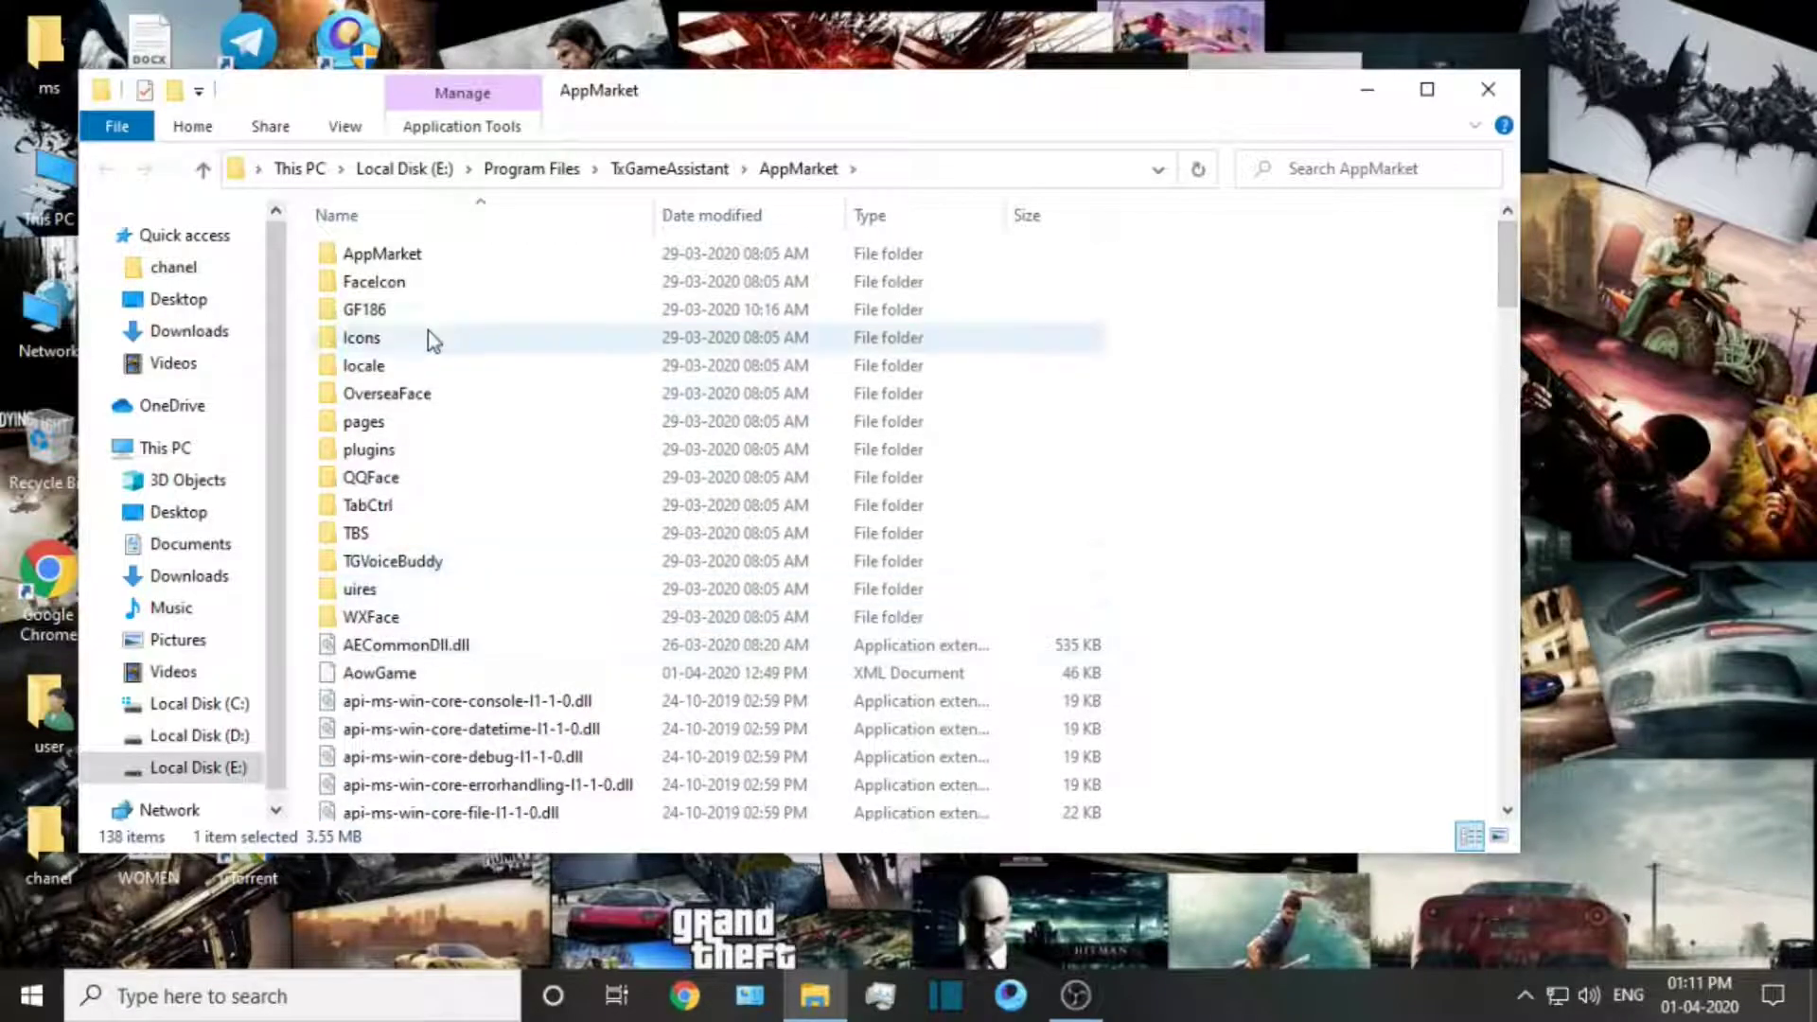
{"action": "left_click", "coordinate": [660, 169]}
{"action": "double_click", "coordinate": [513, 313]}
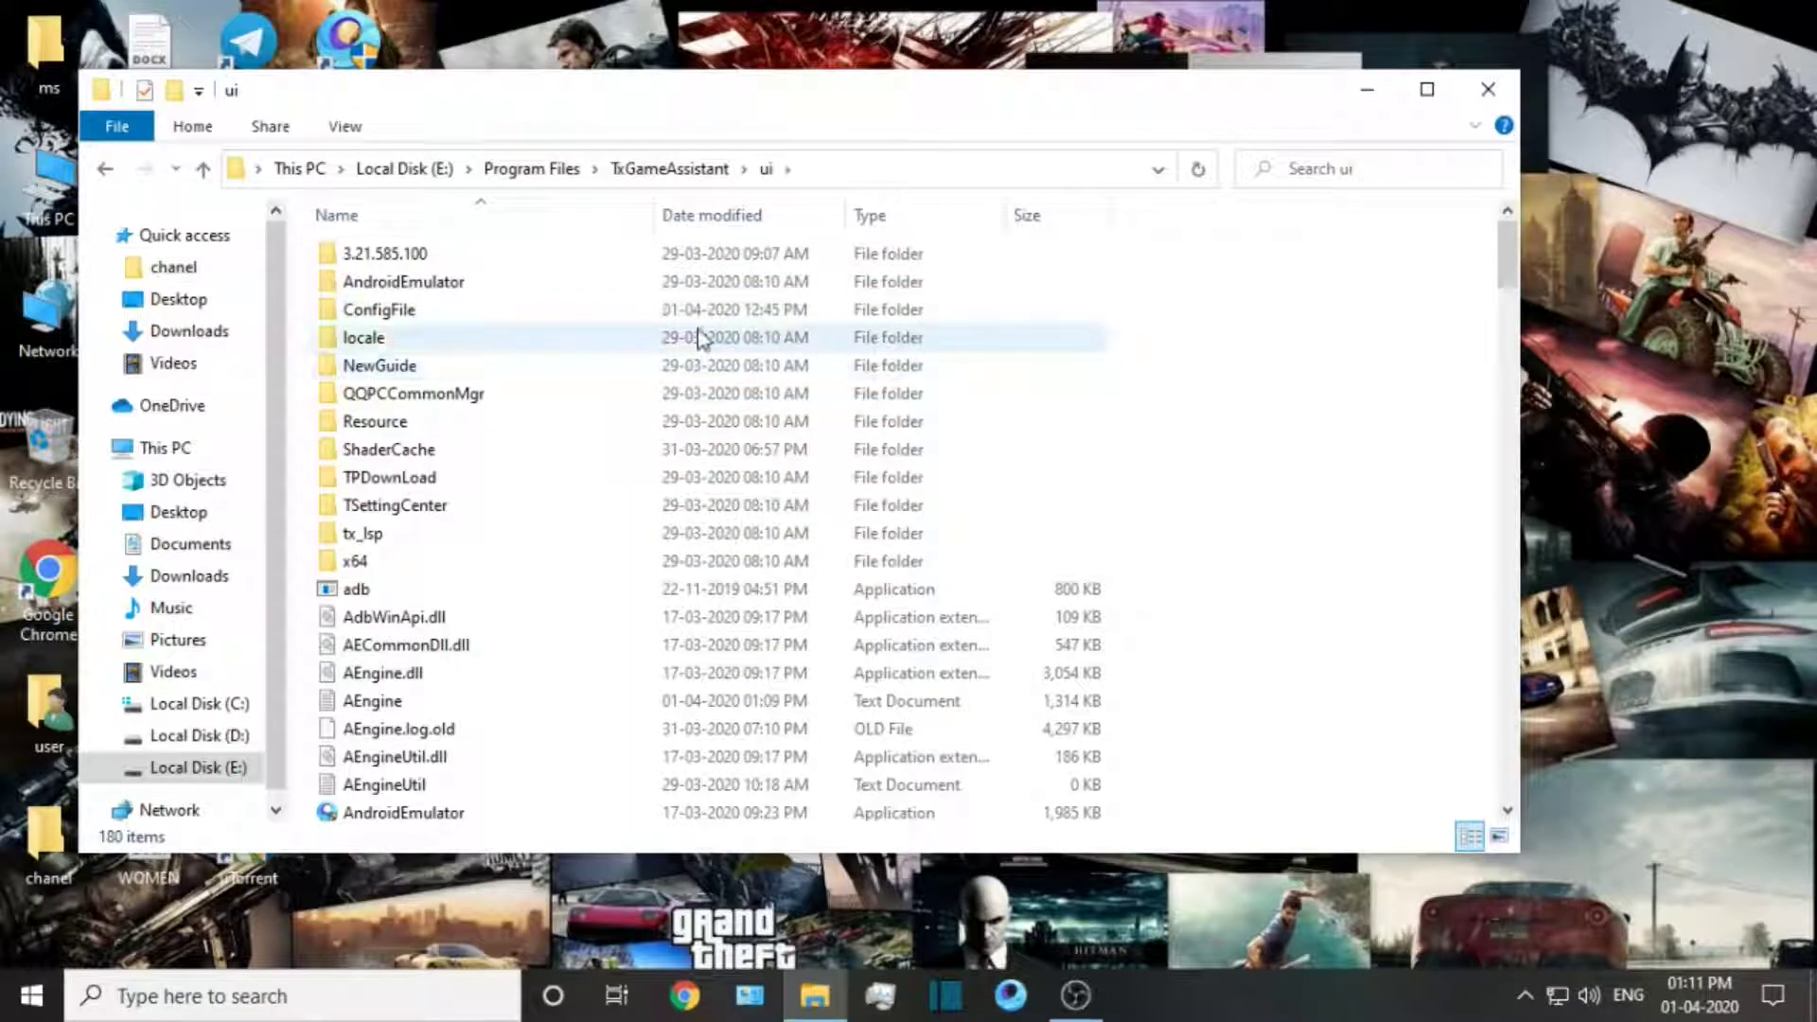
{"action": "left_click", "coordinate": [531, 168]}
{"action": "double_click", "coordinate": [485, 265]}
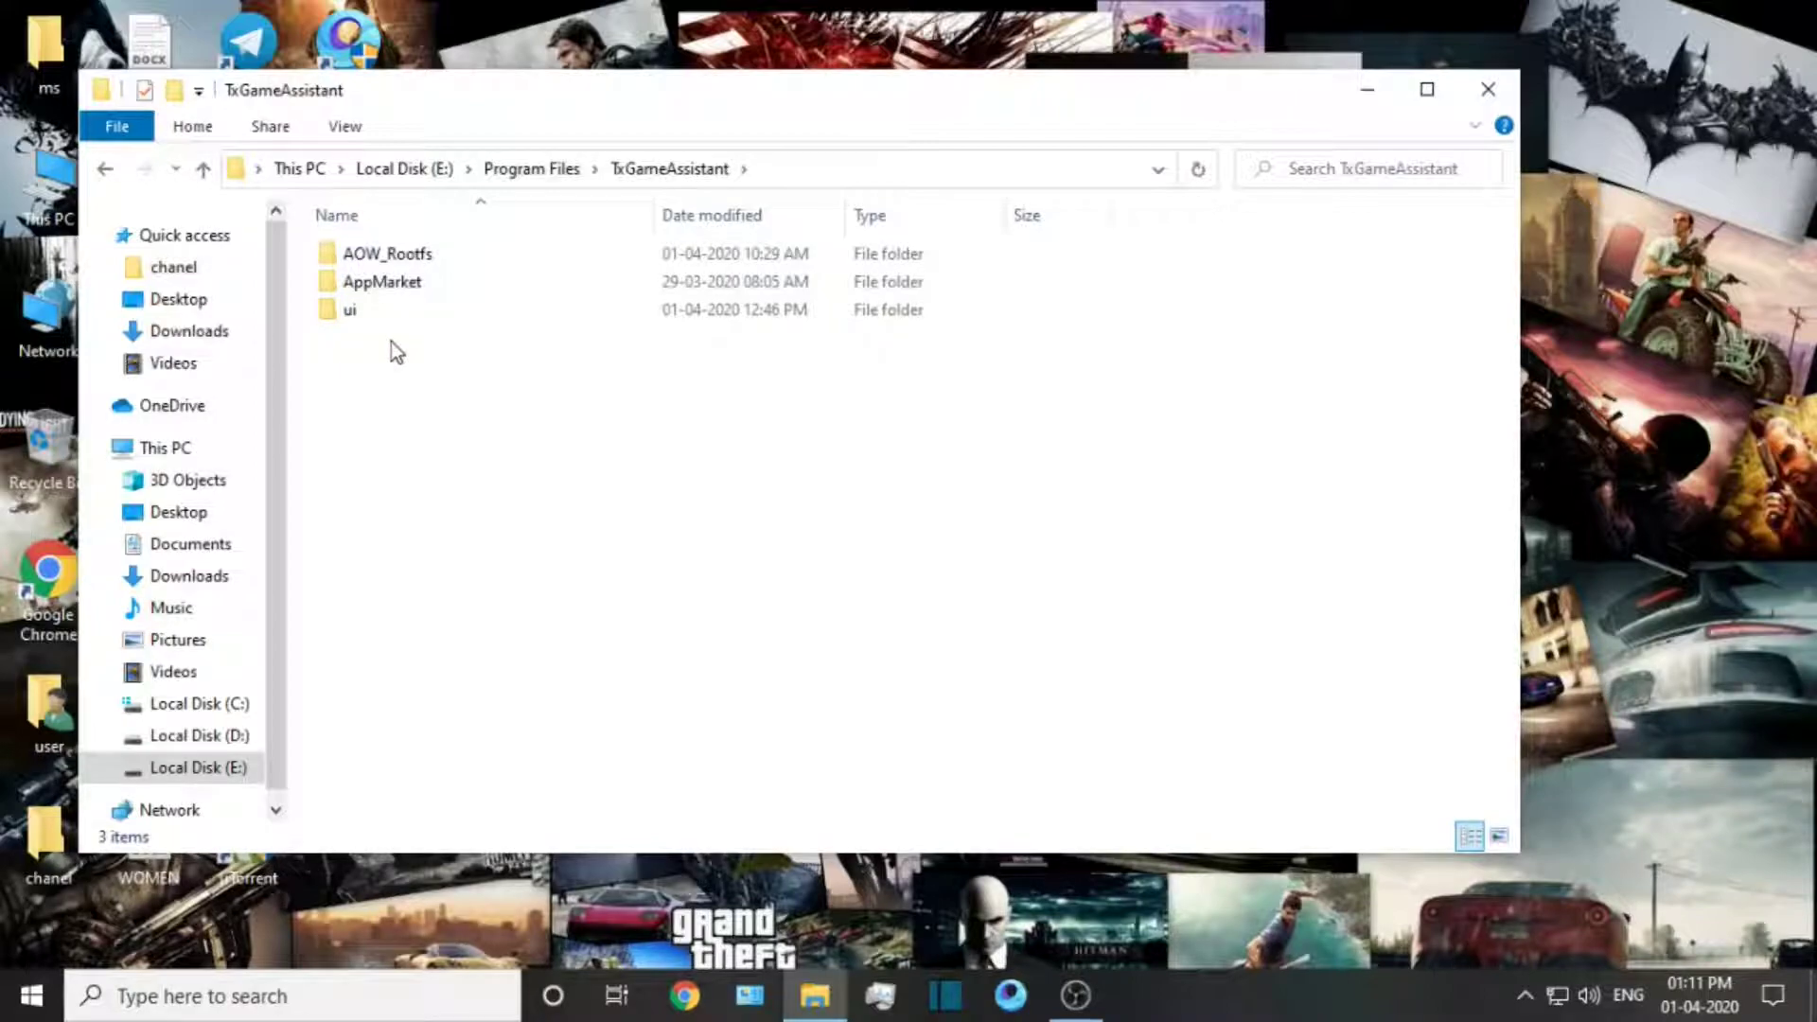
{"action": "double_click", "coordinate": [352, 313]}
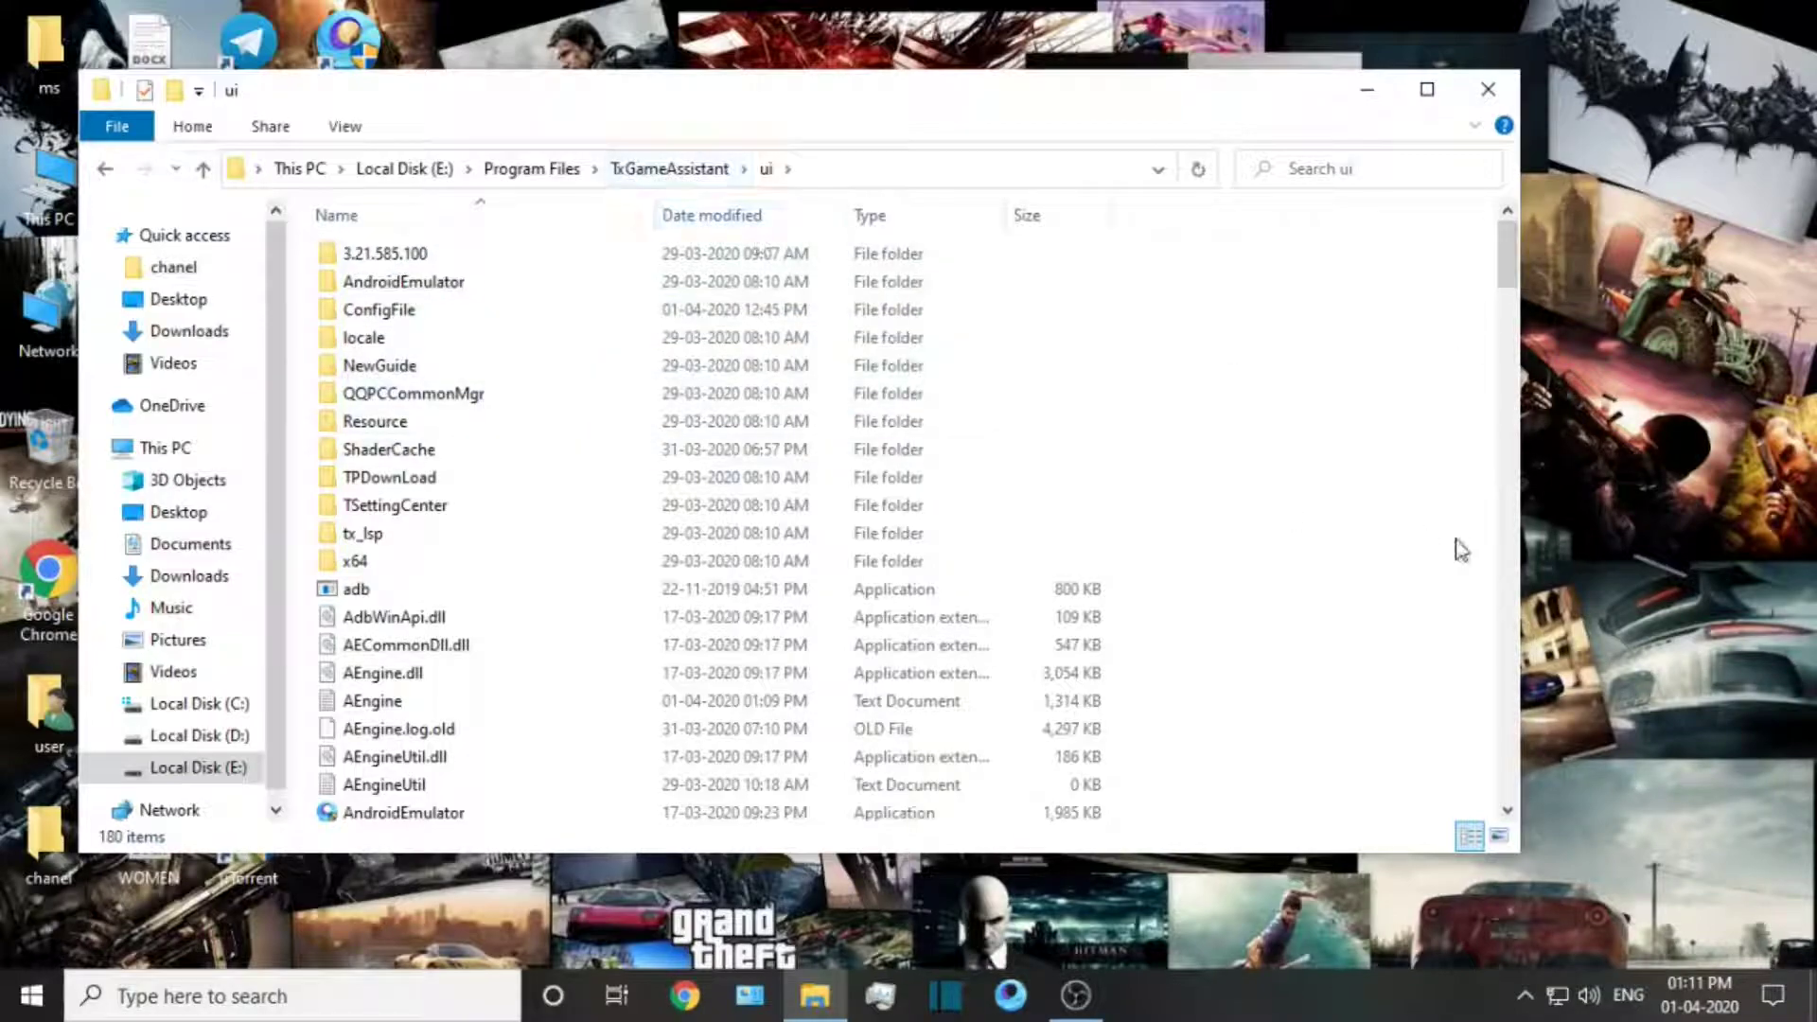
{"action": "mouse_move", "coordinate": [1508, 253]}
{"action": "left_mouse_down"}
{"action": "mouse_move", "coordinate": [1498, 333]}
{"action": "mouse_move", "coordinate": [1507, 283]}
{"action": "left_mouse_up"}
Set AndroidEmulator's high DPI scaling override to Application and apply the compatibility changes
{"action": "left_click", "coordinate": [517, 566]}
{"action": "right_click", "coordinate": [515, 564]}
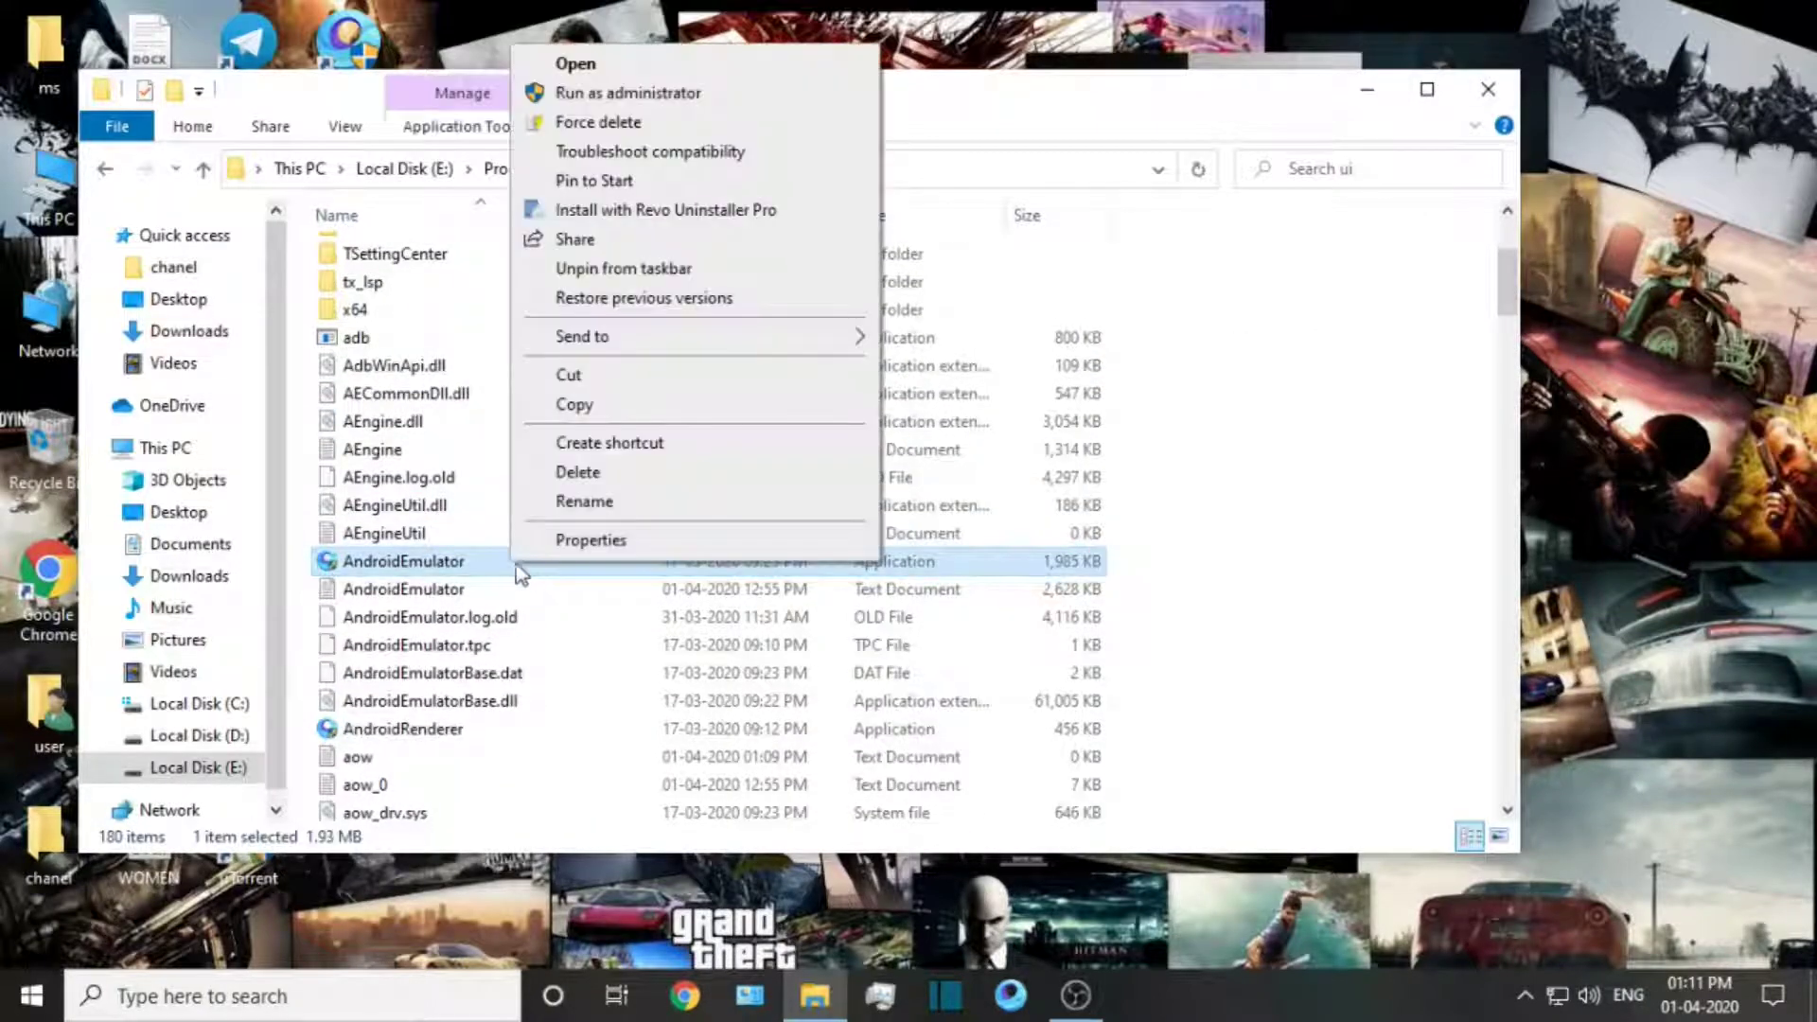
{"action": "left_click", "coordinate": [558, 544]}
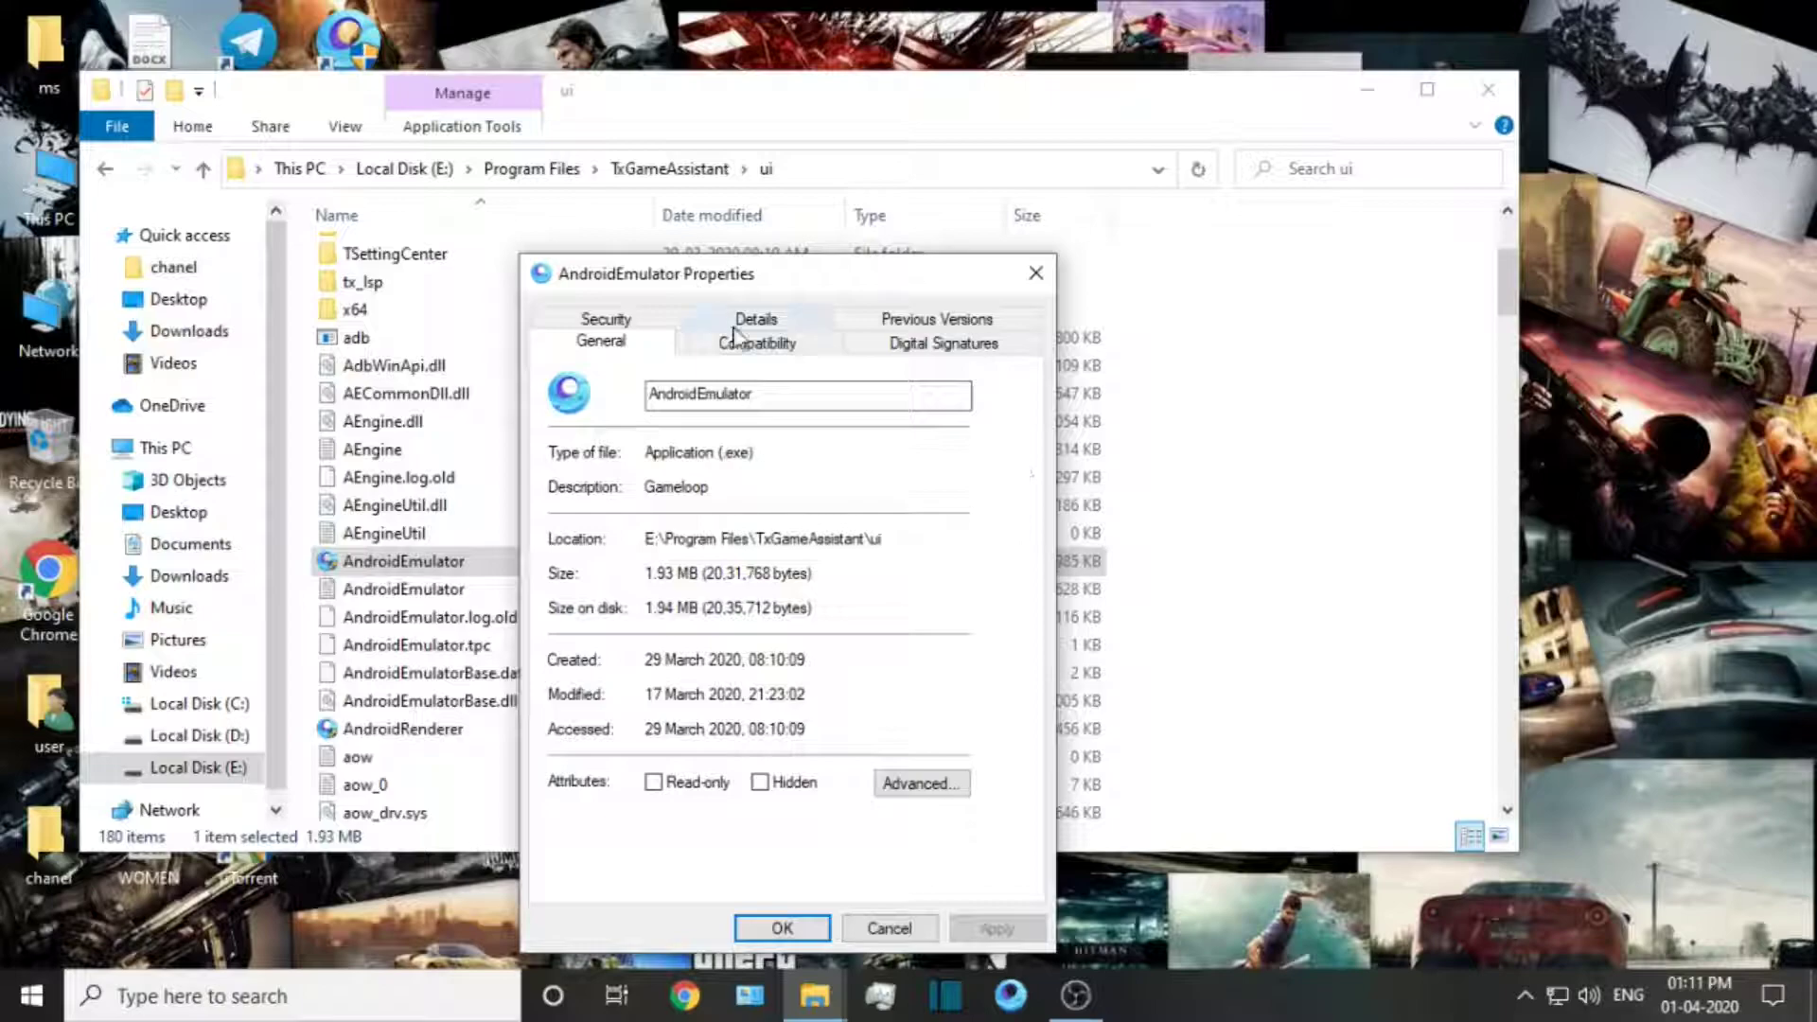
{"action": "left_click", "coordinate": [768, 344]}
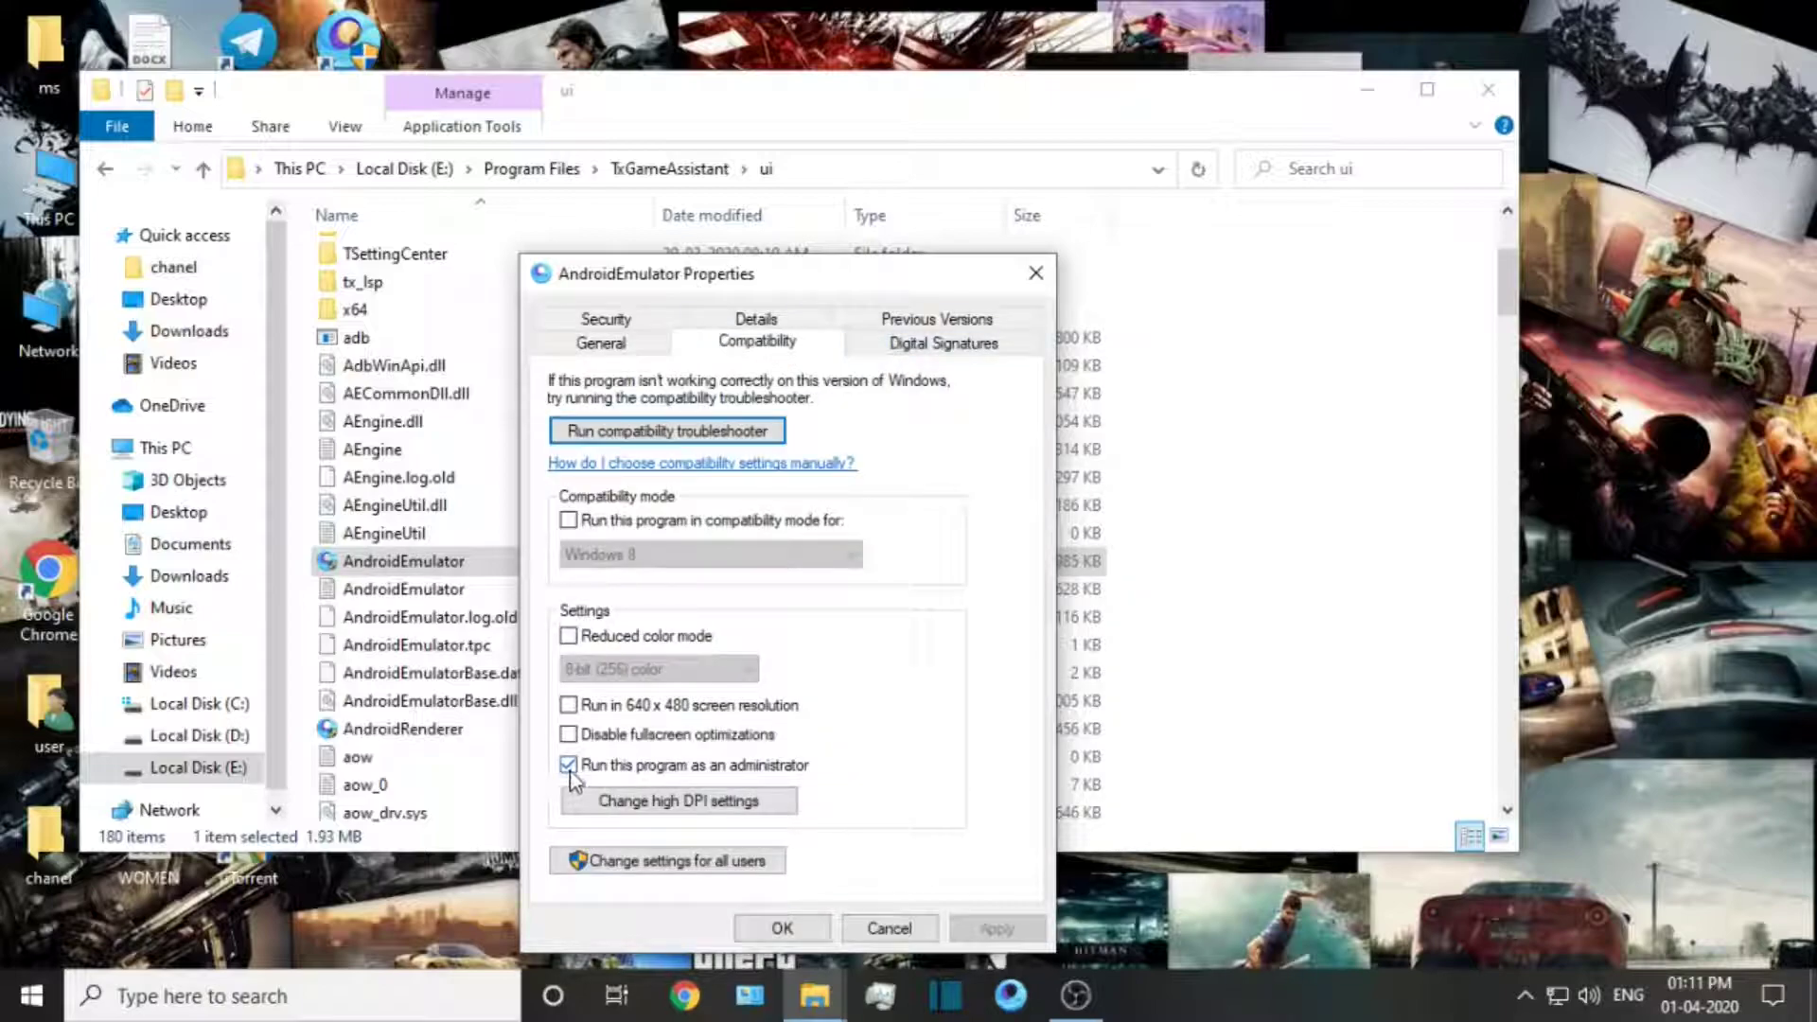
{"action": "left_click", "coordinate": [669, 810]}
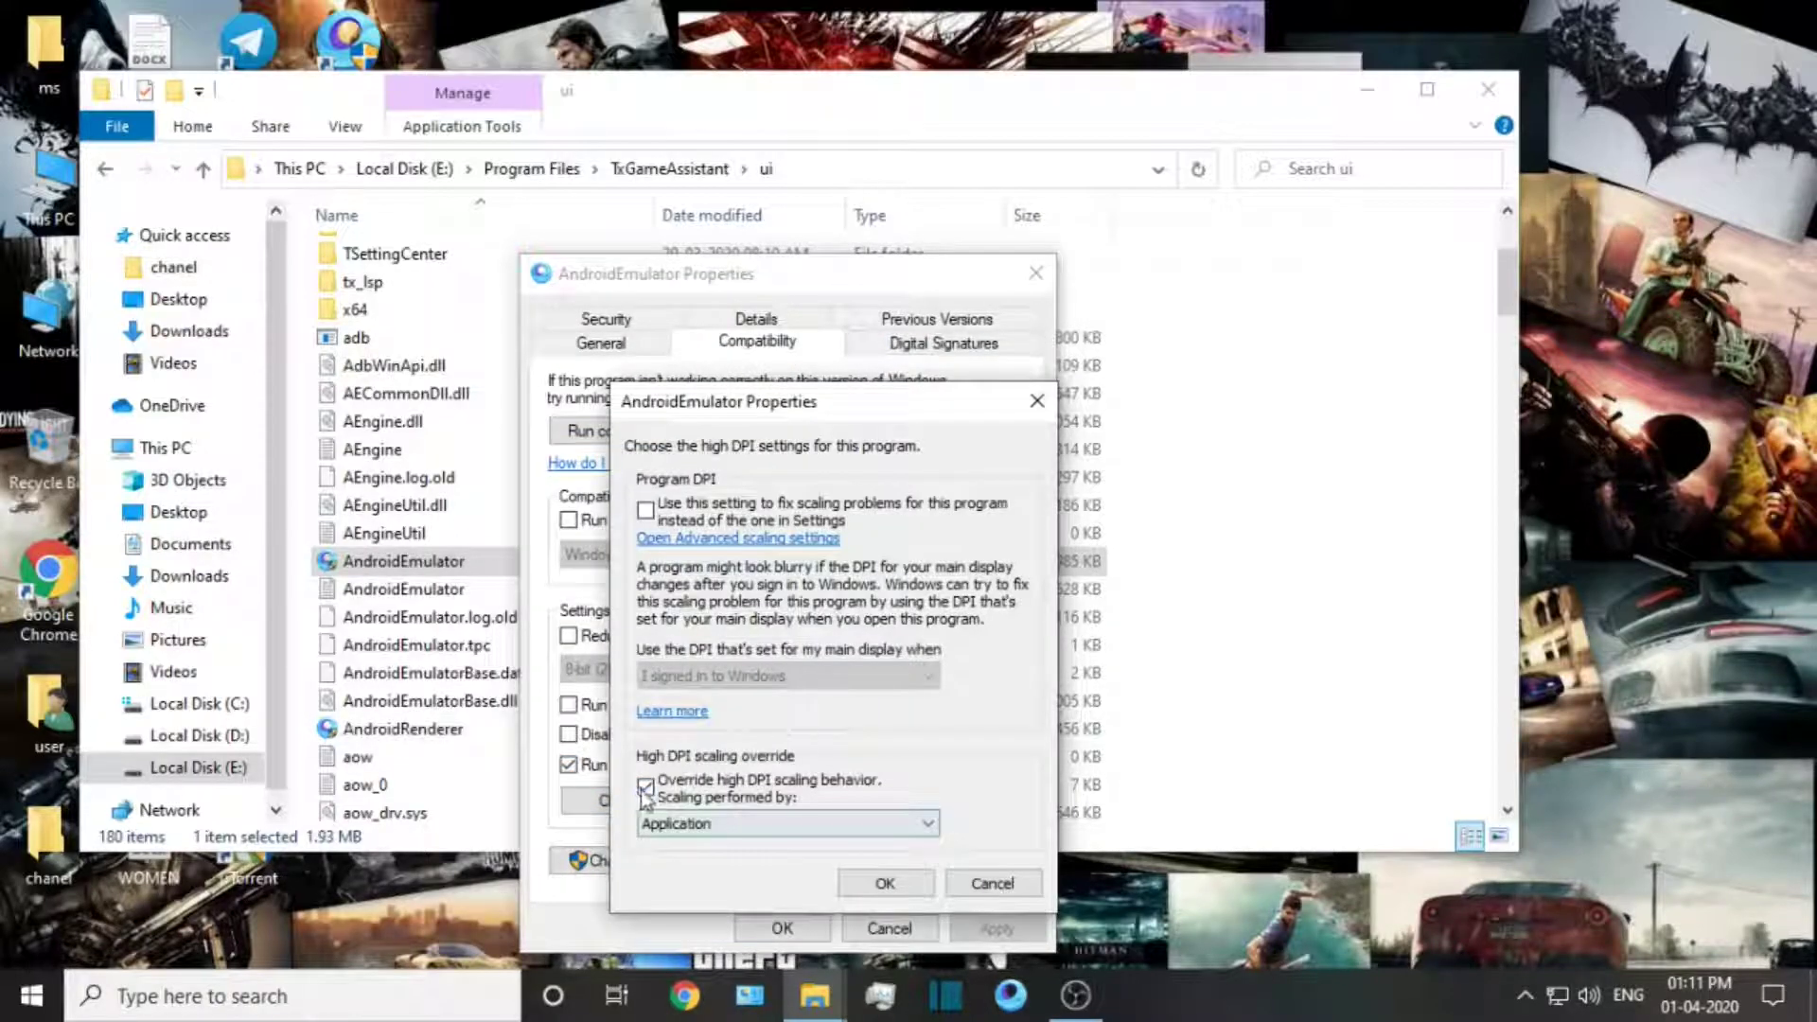
{"action": "left_click", "coordinate": [852, 823]}
{"action": "left_click", "coordinate": [866, 842]}
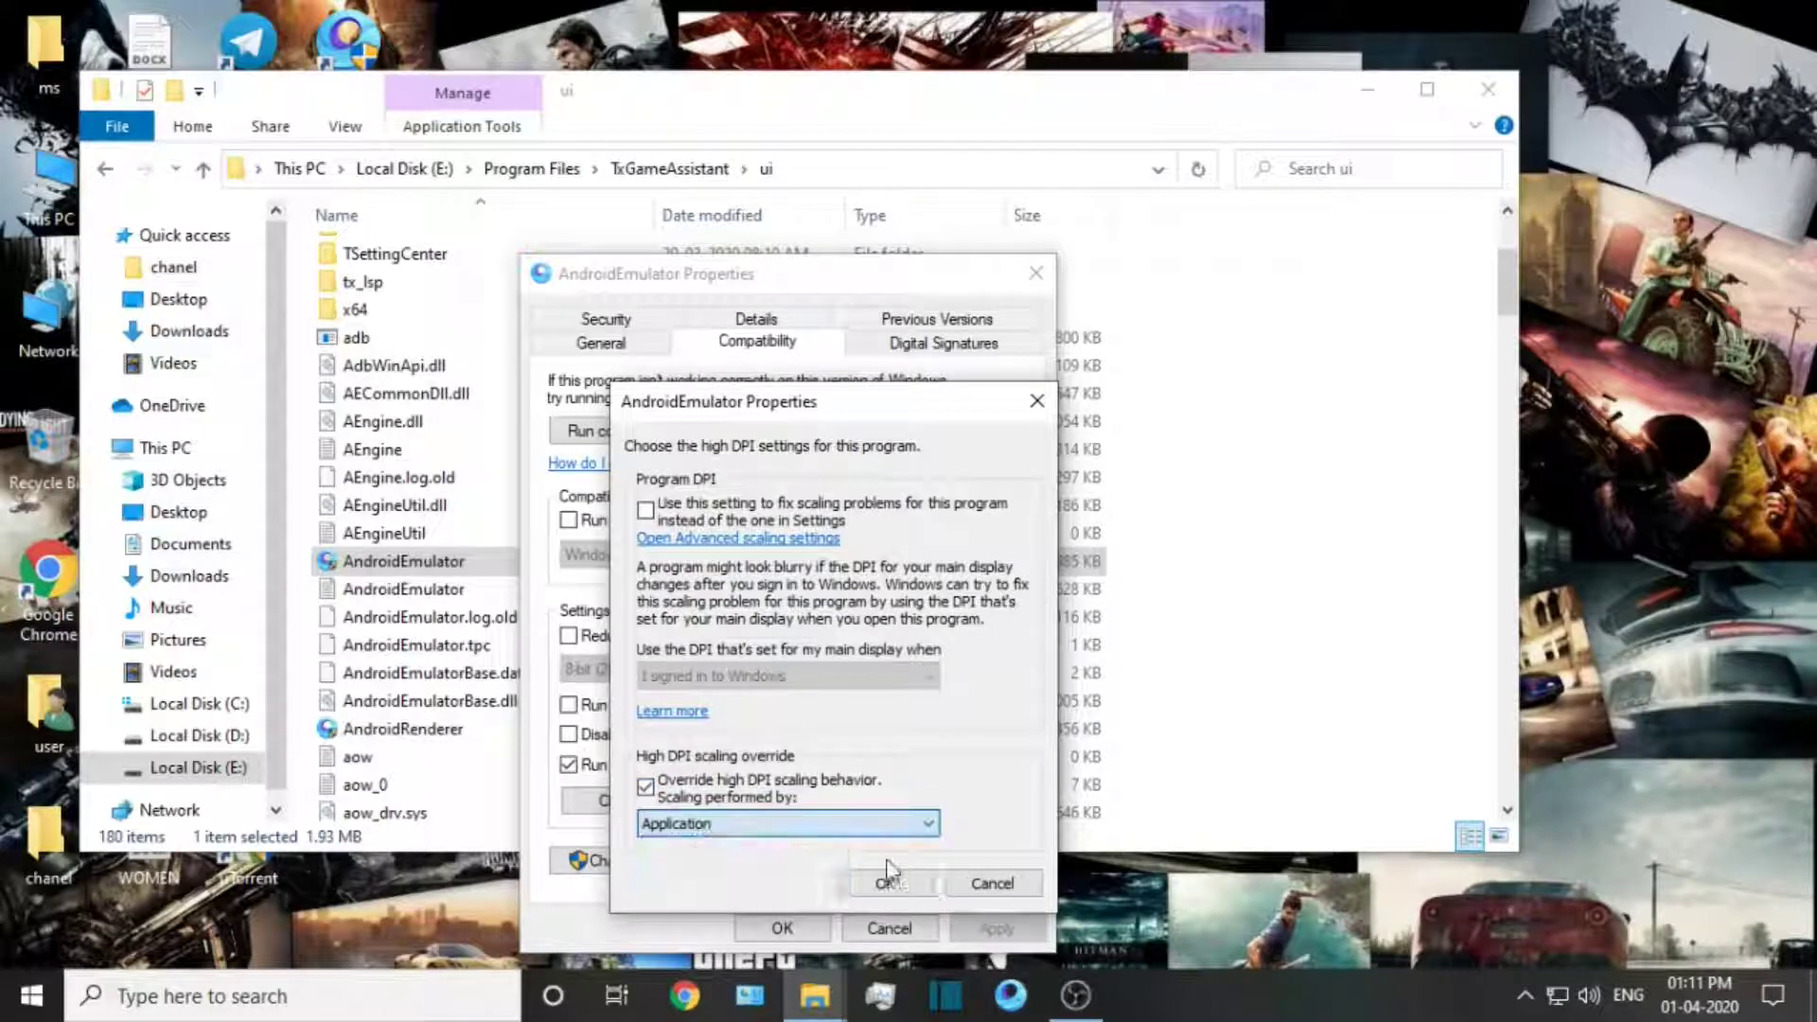
{"action": "left_click", "coordinate": [890, 880]}
{"action": "left_click", "coordinate": [995, 927]}
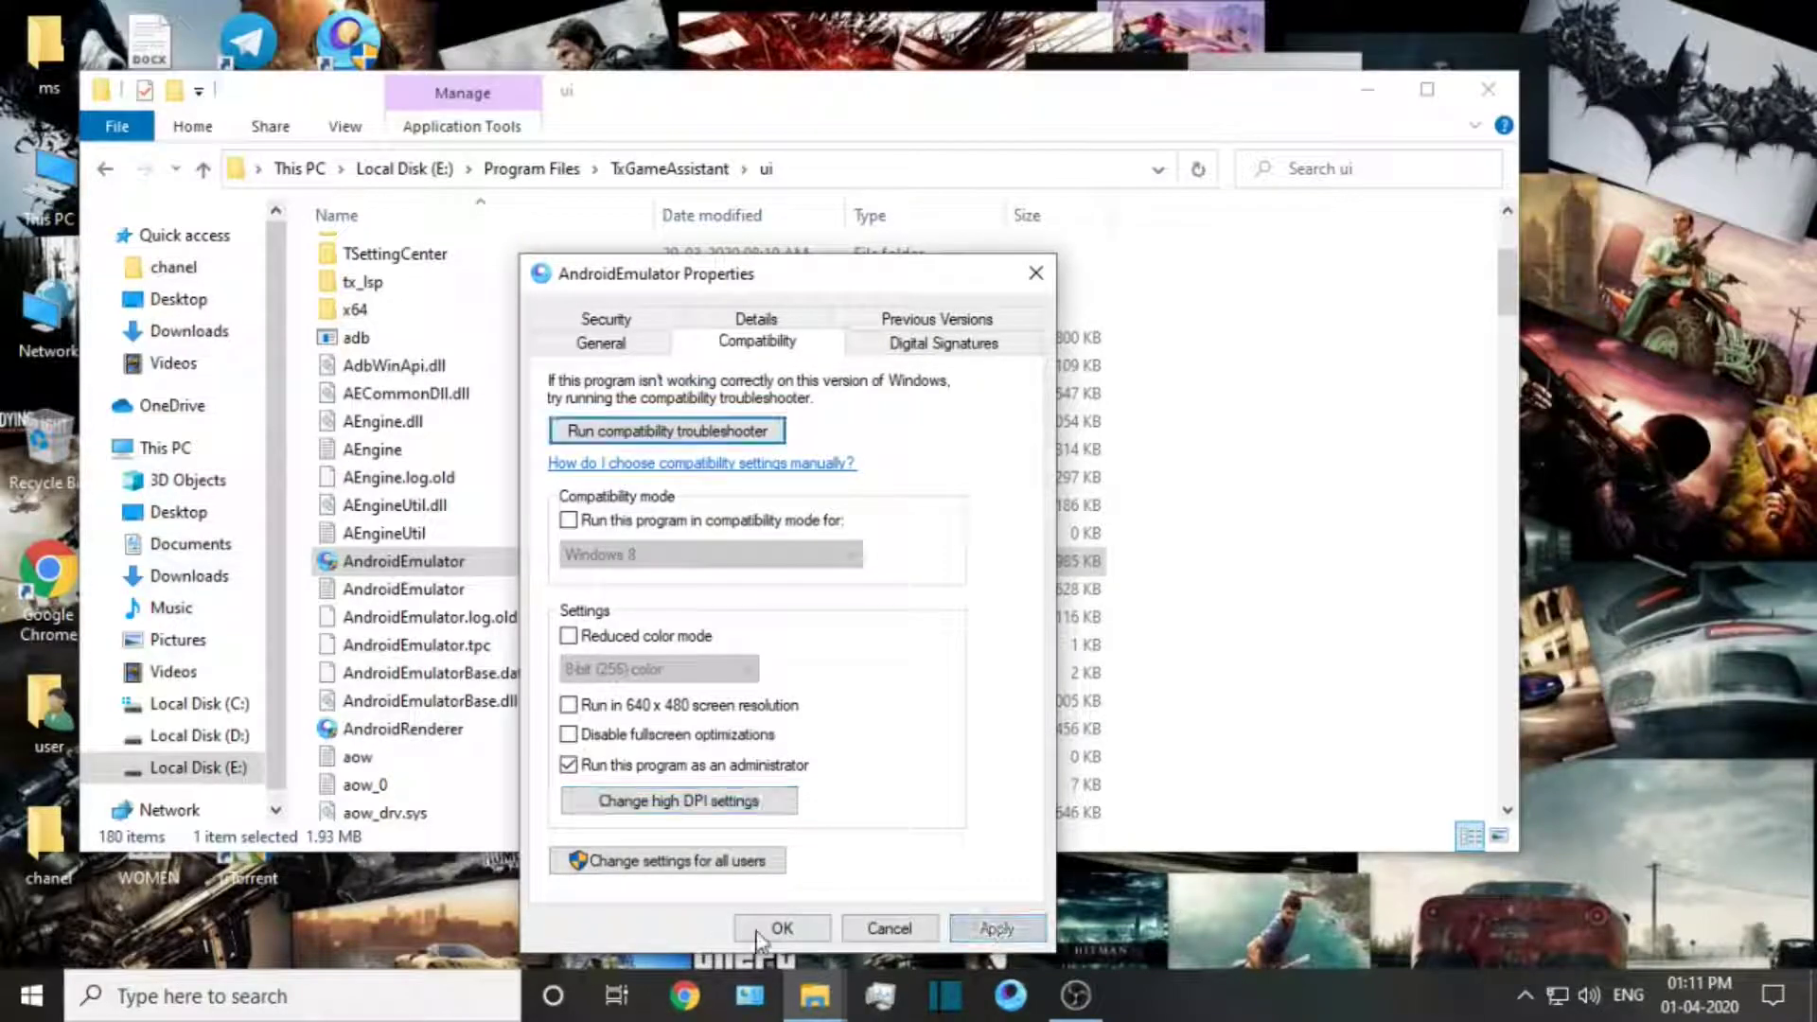
{"action": "left_click", "coordinate": [782, 927]}
Close File Explorer and refresh the desktop
{"action": "left_click", "coordinate": [1488, 88]}
{"action": "right_click", "coordinate": [904, 5]}
{"action": "left_click", "coordinate": [985, 79]}
Go from This PC's properties to Virtual Memory and leave automatic paging management off
{"action": "right_click", "coordinate": [66, 196]}
{"action": "right_click", "coordinate": [55, 178]}
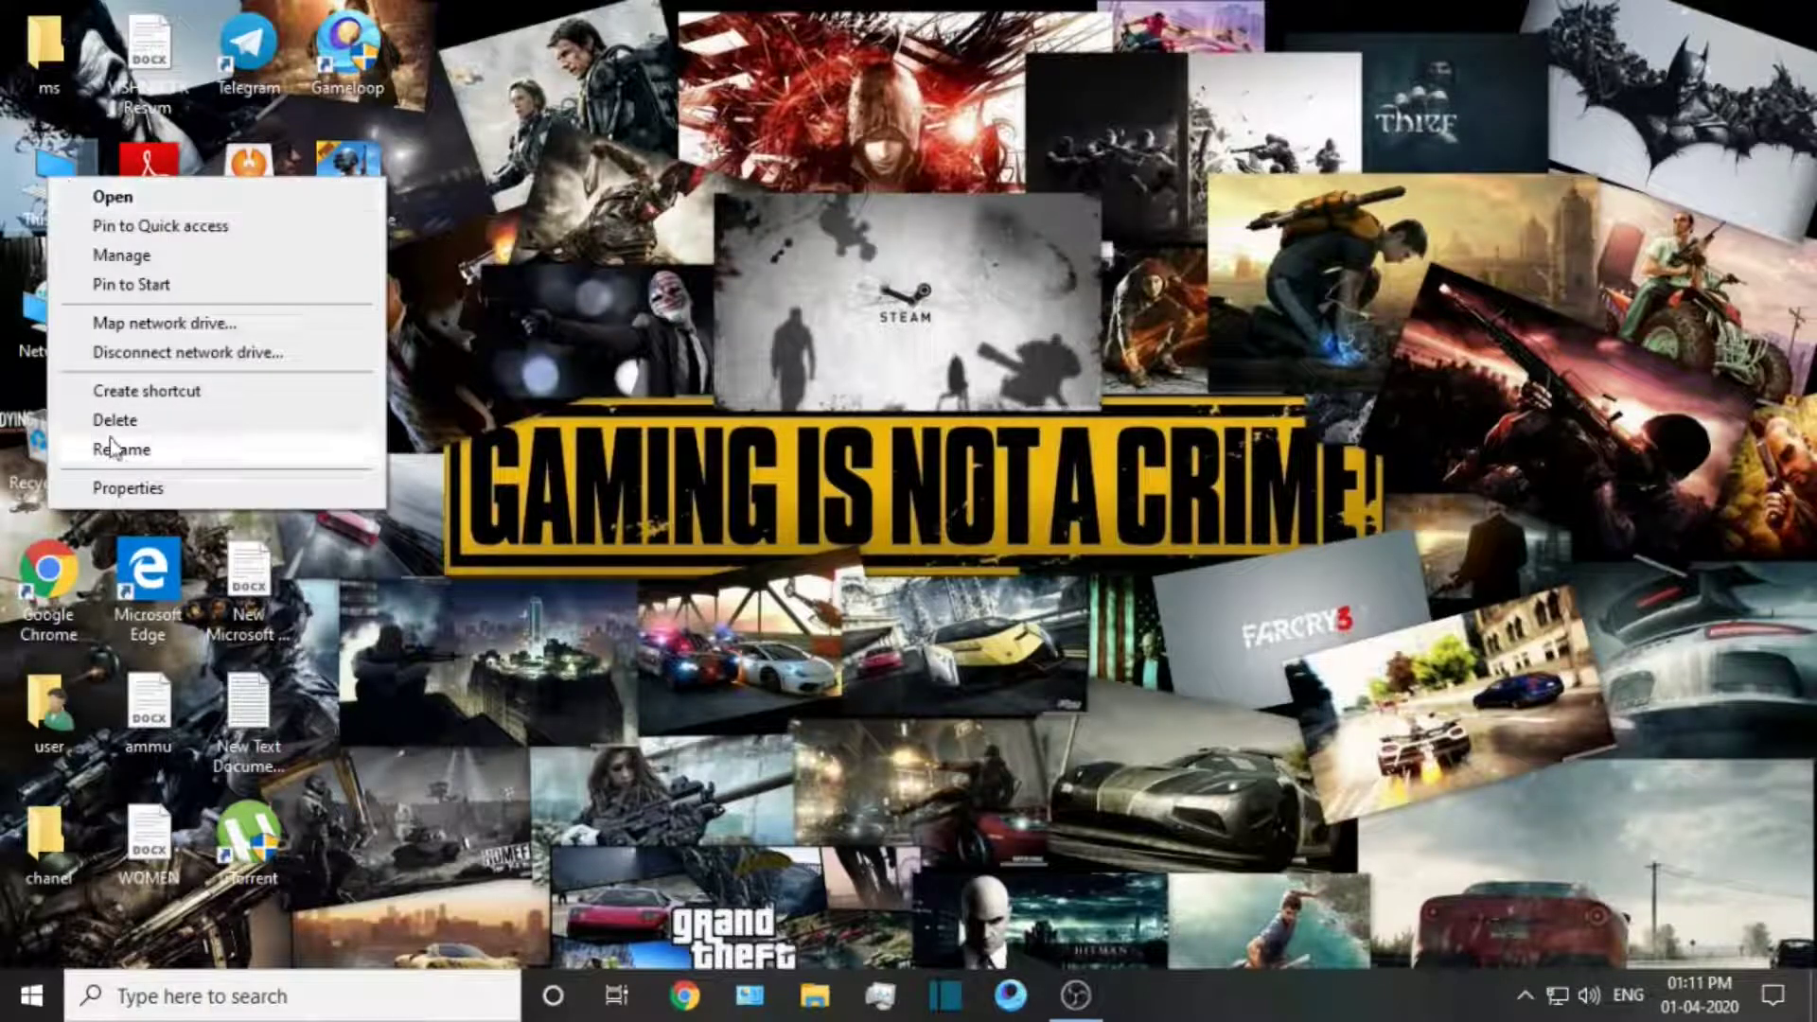
{"action": "left_click", "coordinate": [127, 487]}
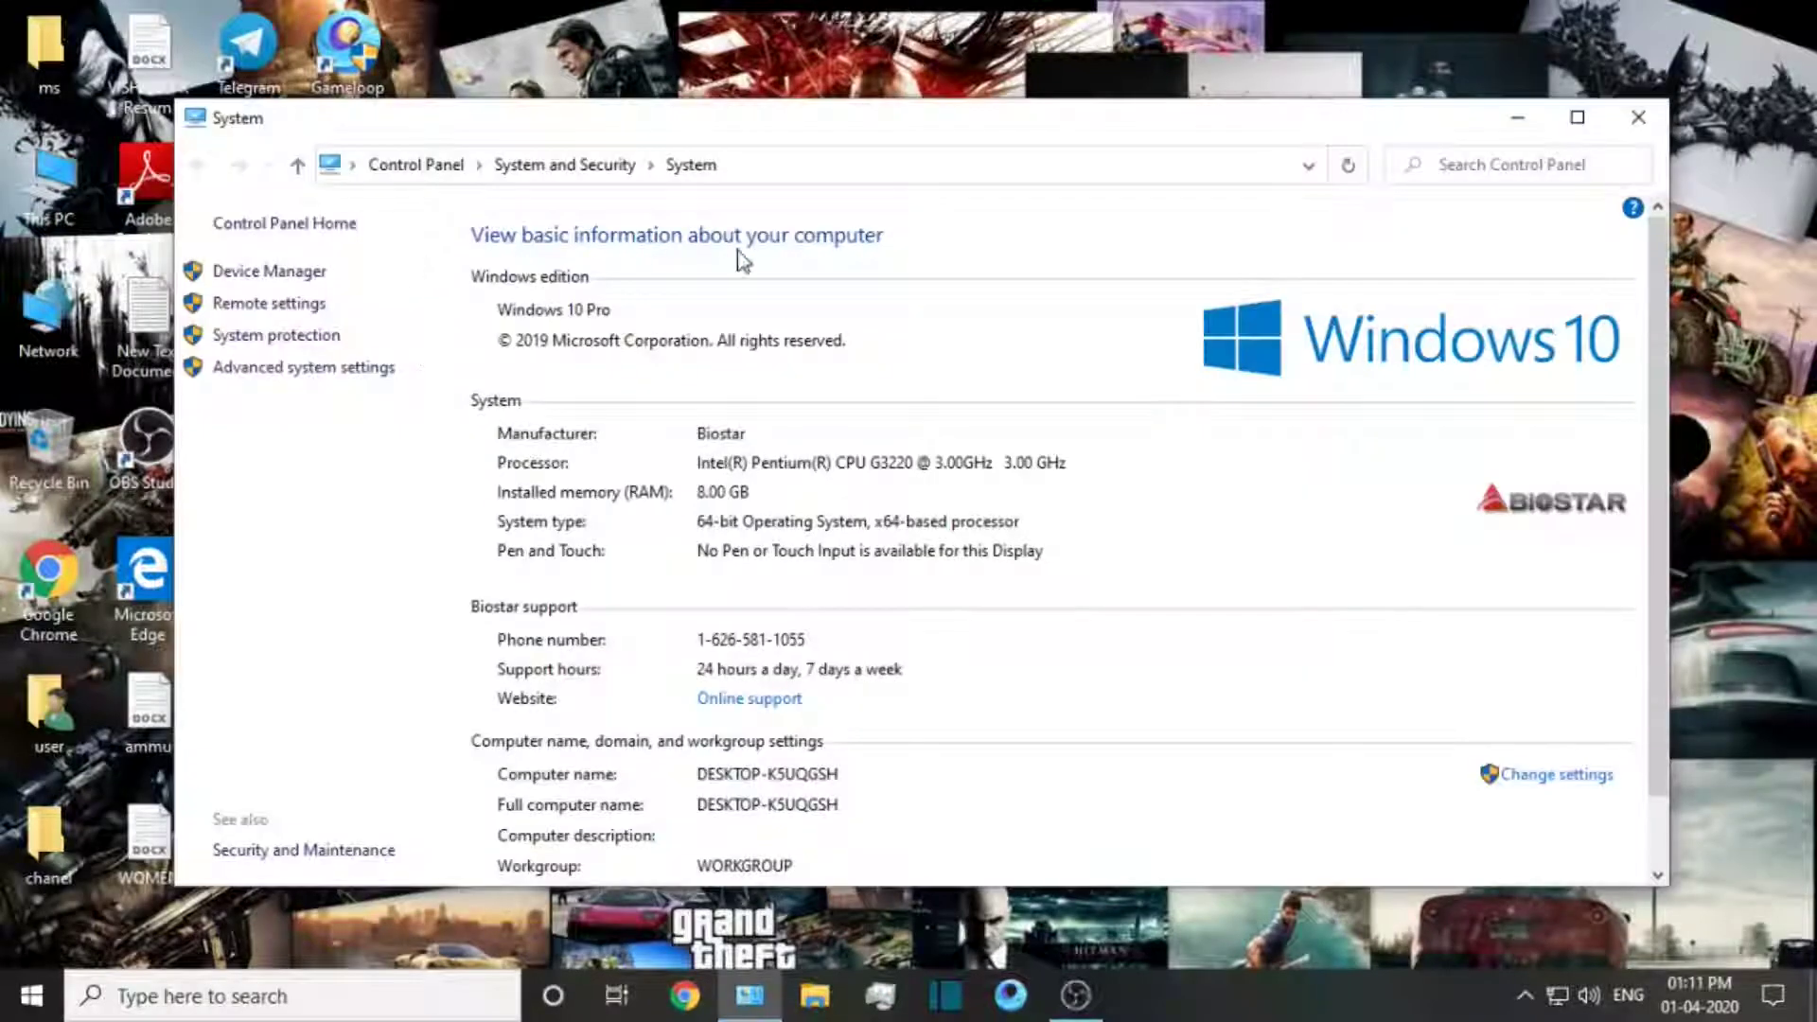
{"action": "left_click", "coordinate": [325, 367]}
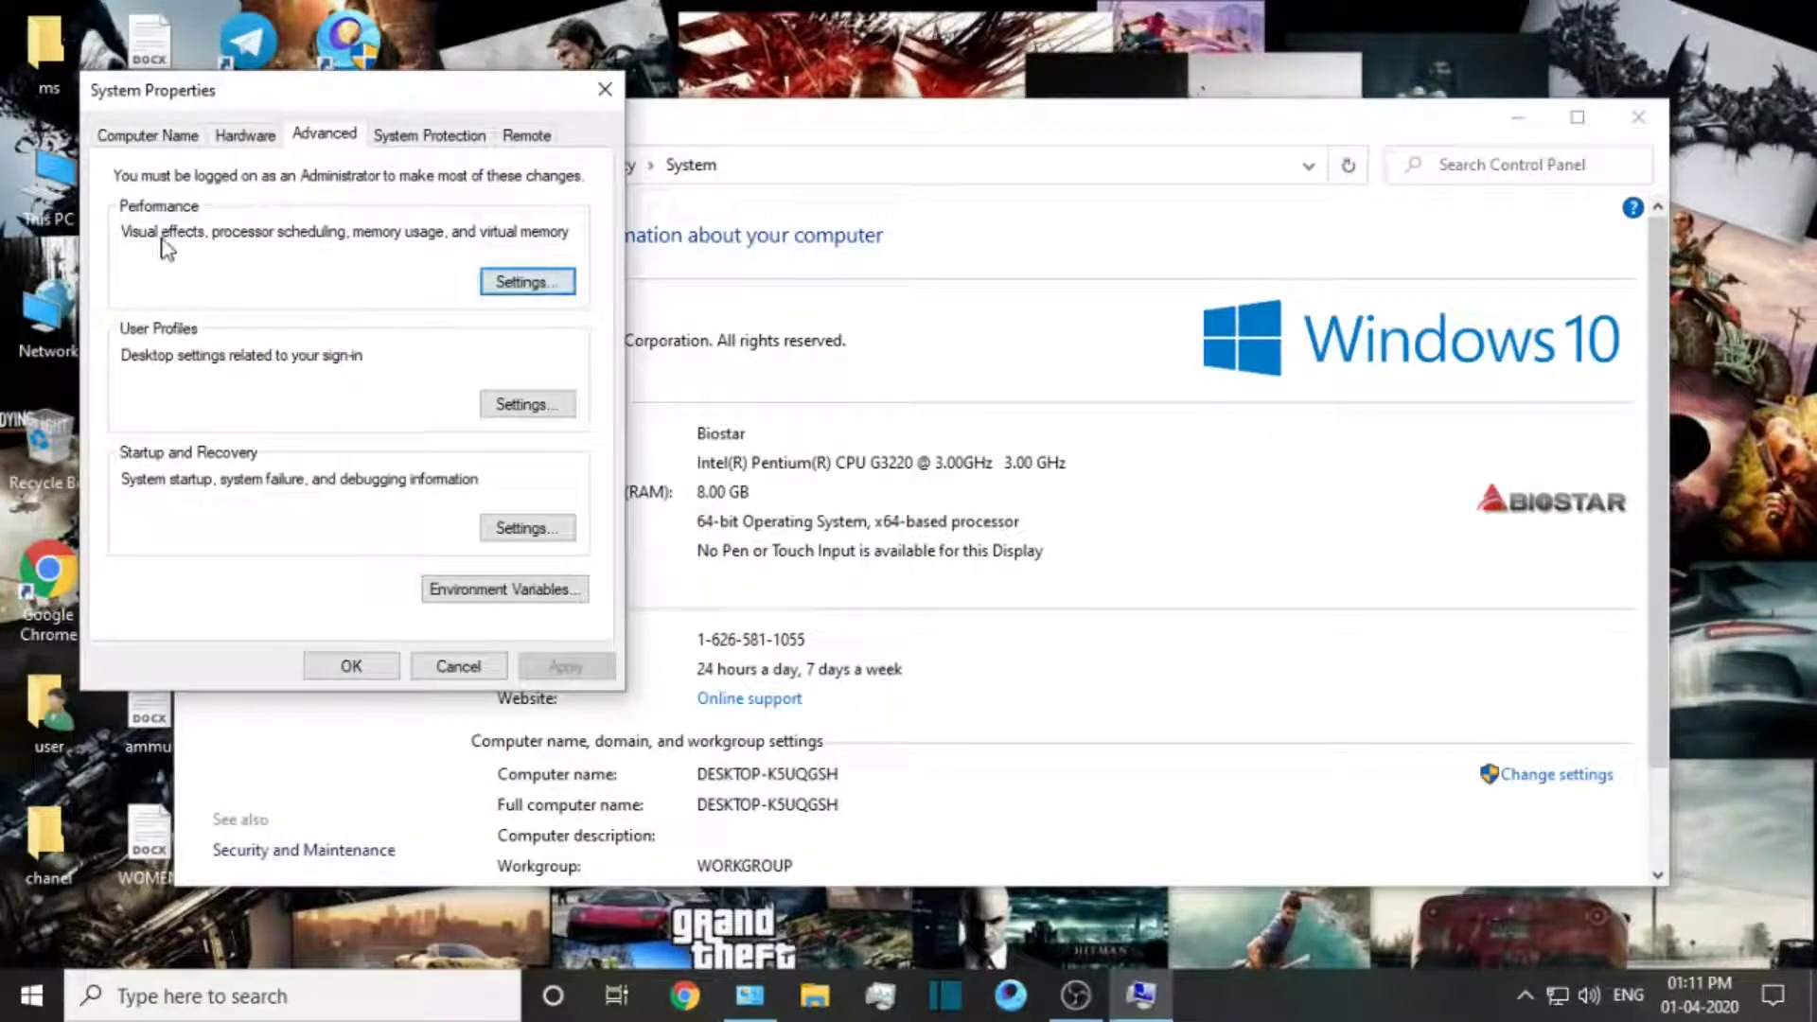
{"action": "left_click", "coordinate": [527, 282]}
{"action": "left_click", "coordinate": [303, 223]}
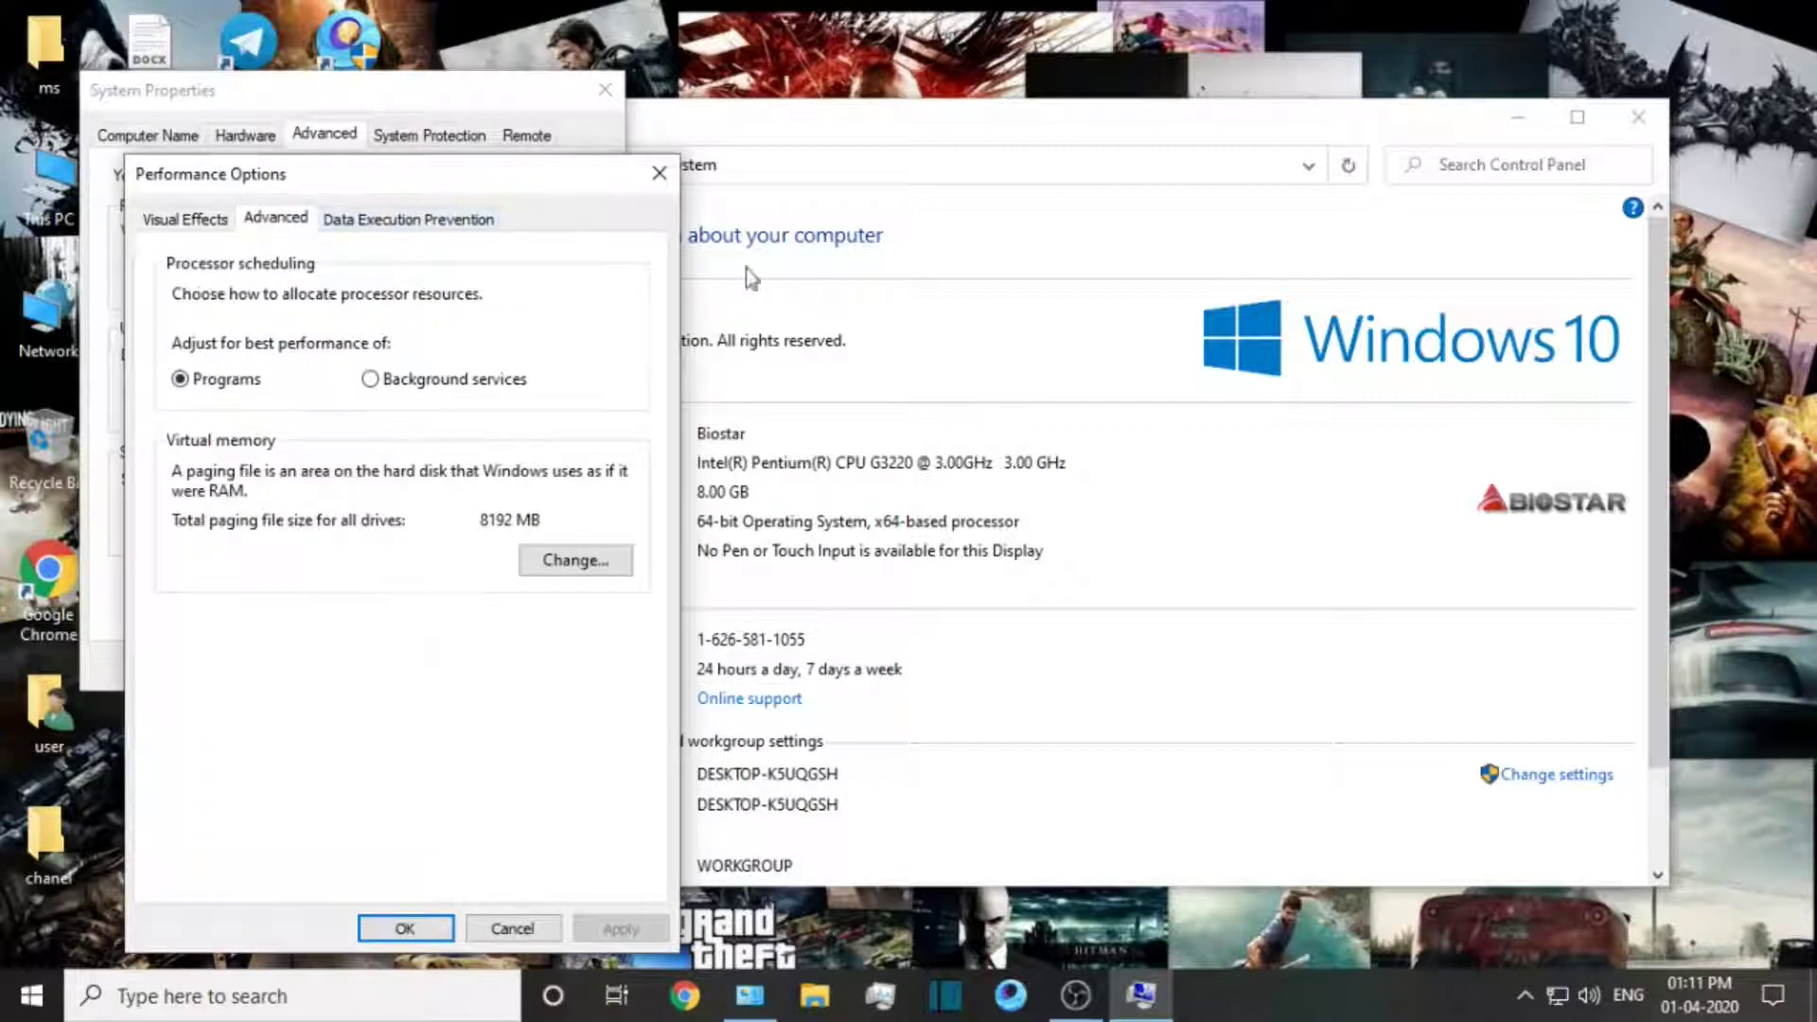
{"action": "left_click", "coordinate": [575, 560]}
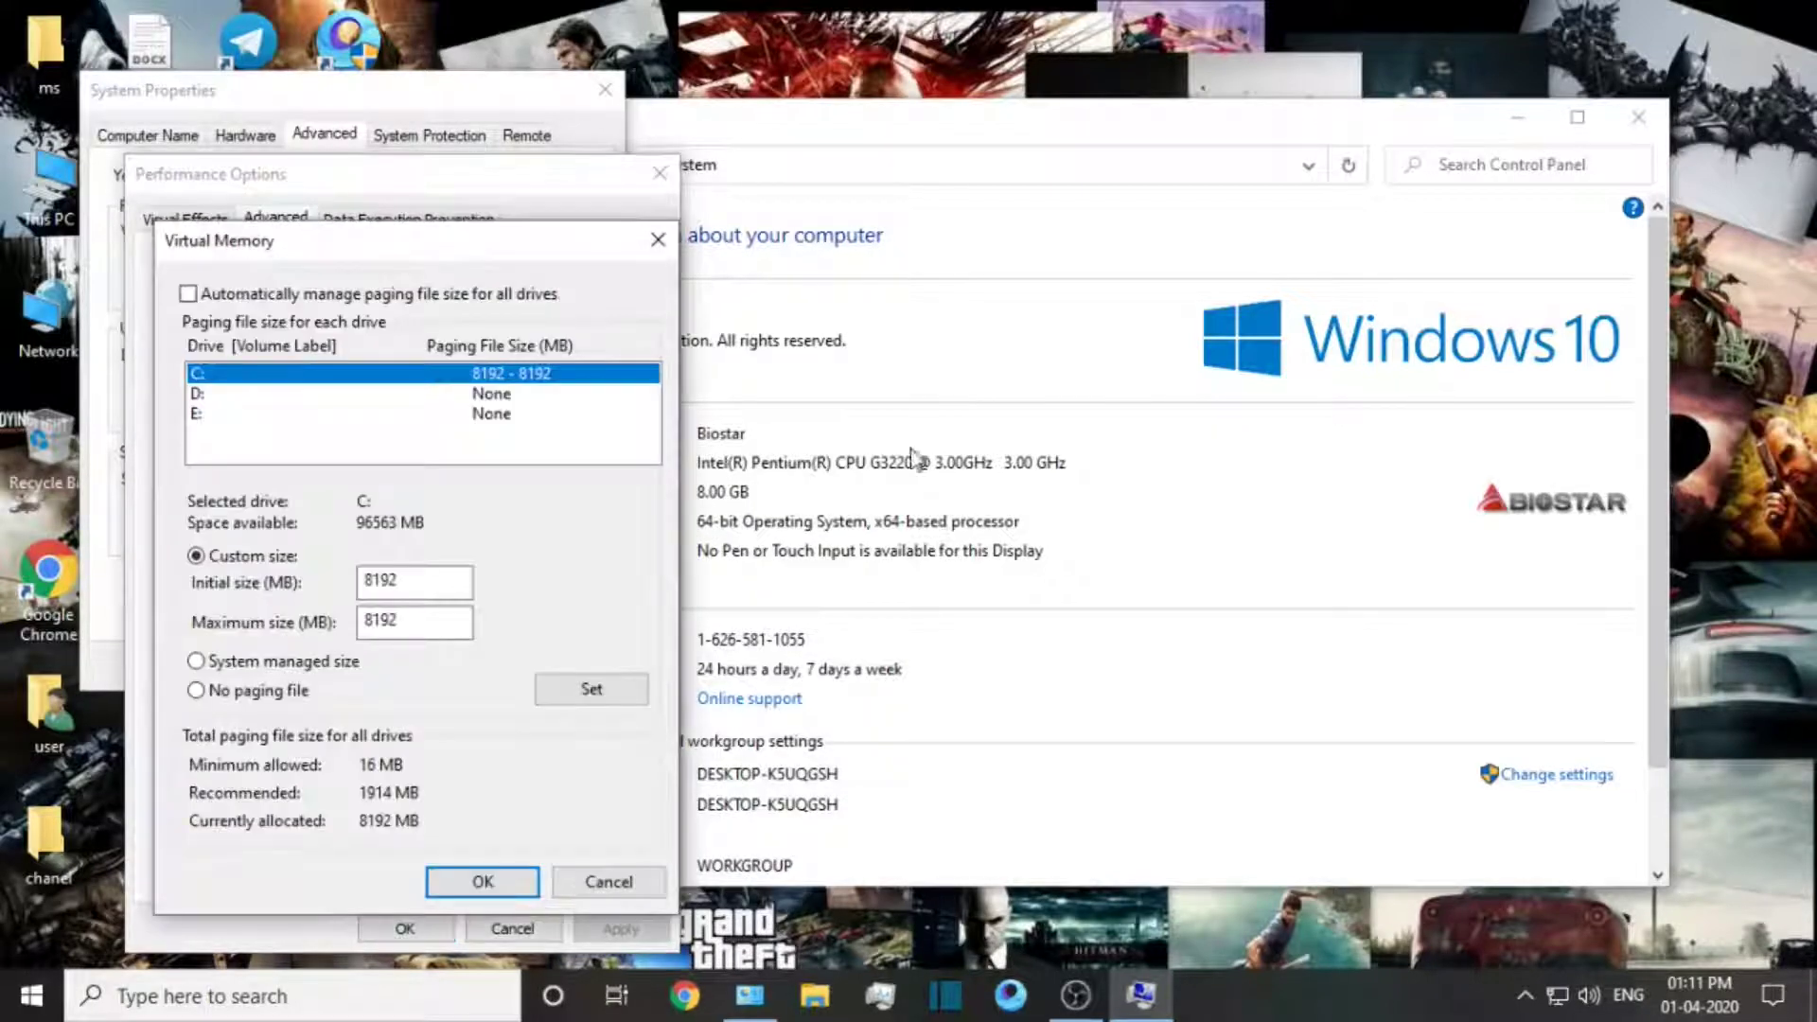
{"action": "left_click", "coordinate": [188, 294]}
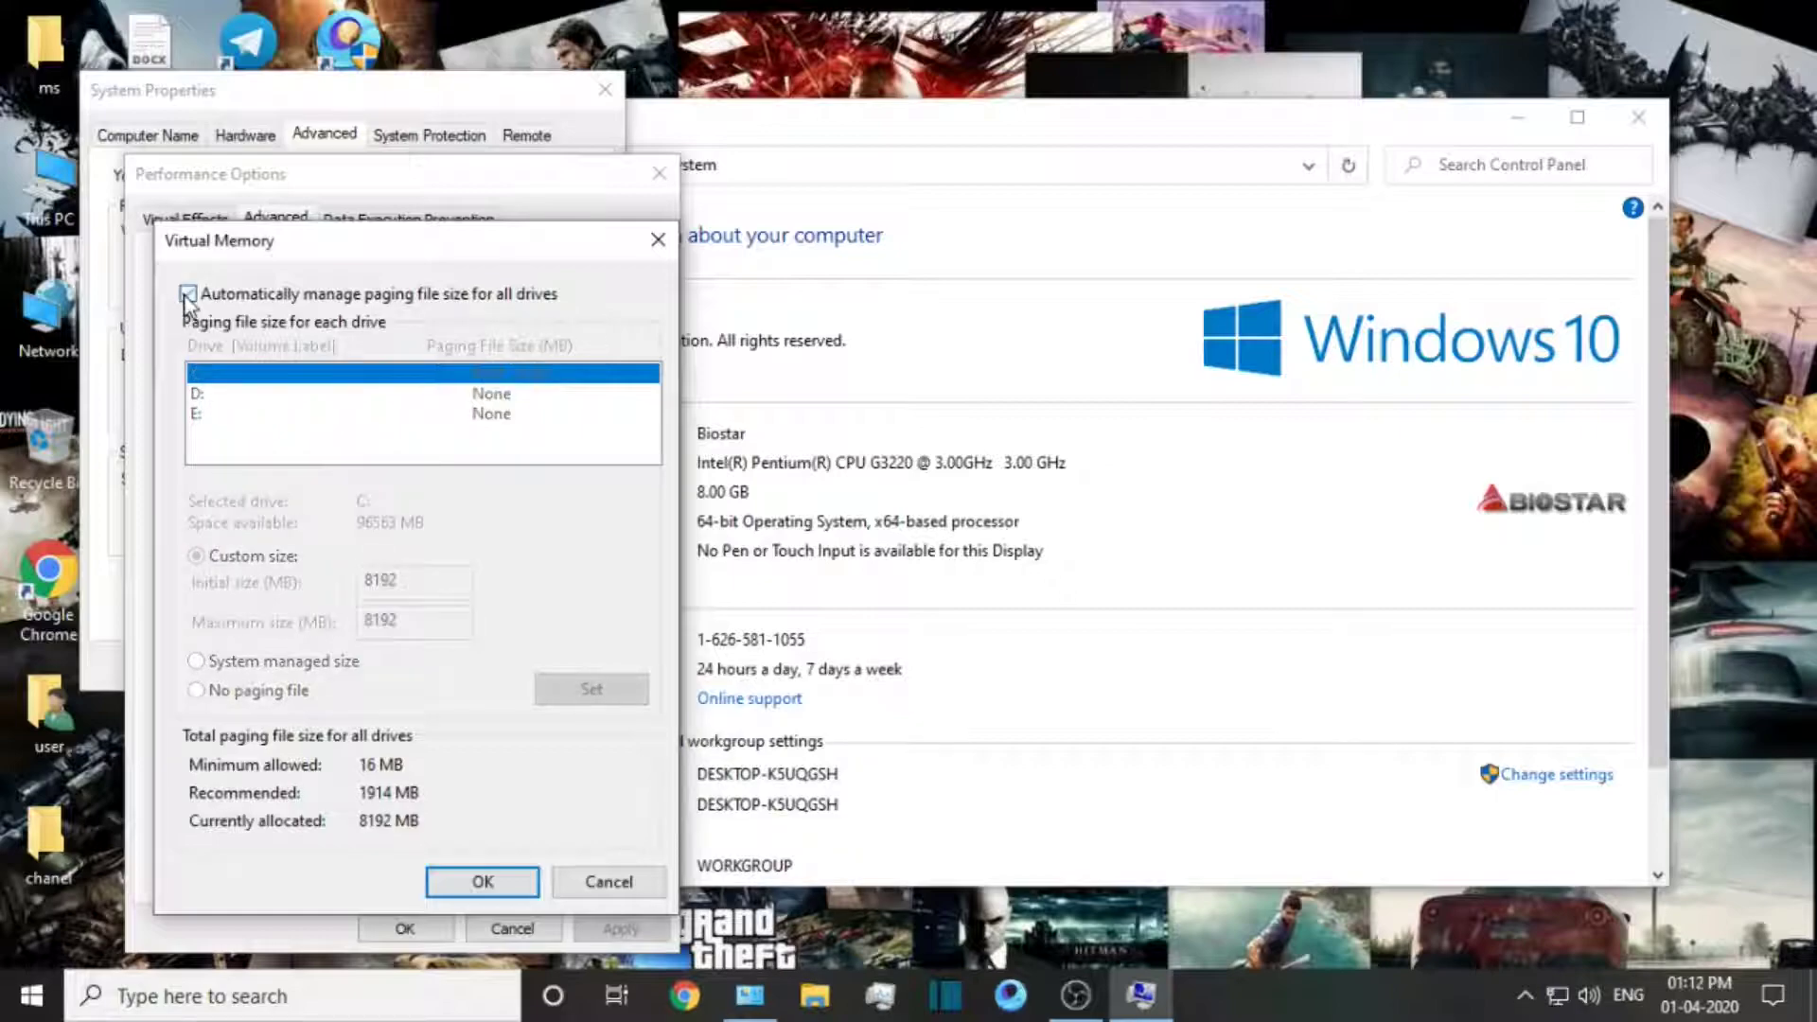
{"action": "left_click", "coordinate": [188, 295]}
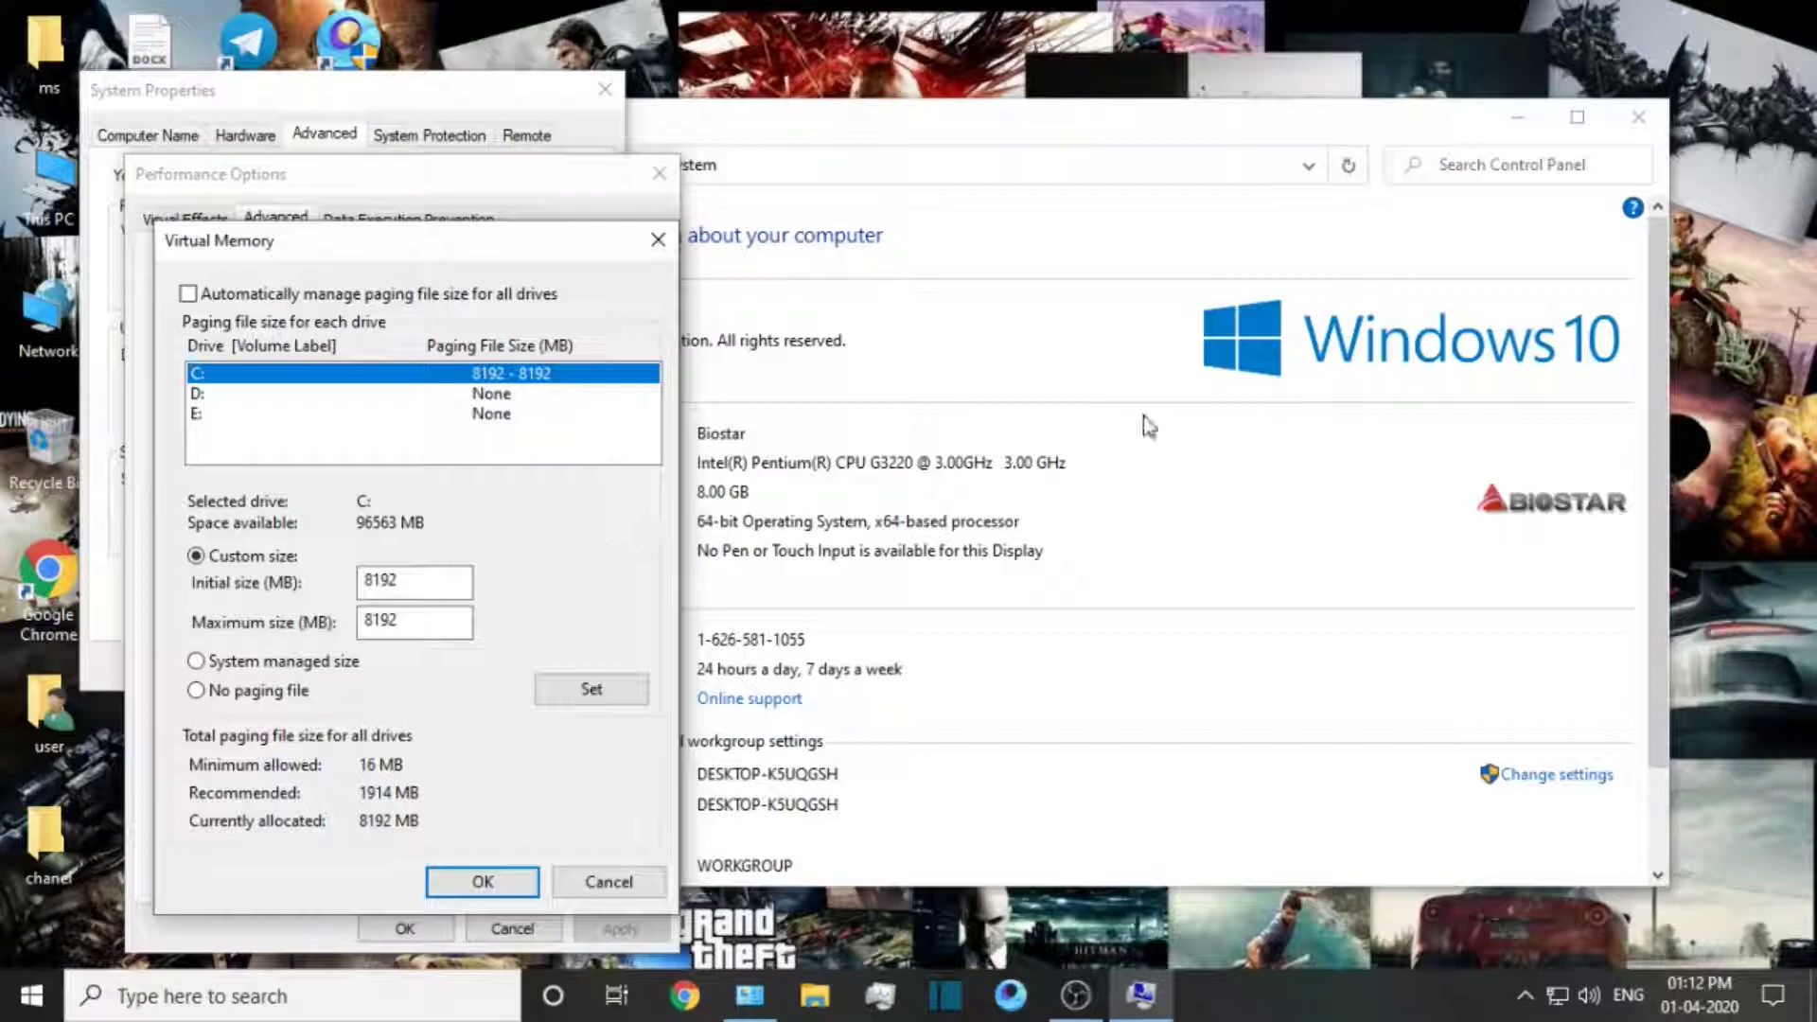
Launch Calculator beside Virtual Memory and compute 8 × 1024 = 8,192
{"action": "left_click", "coordinate": [254, 994]}
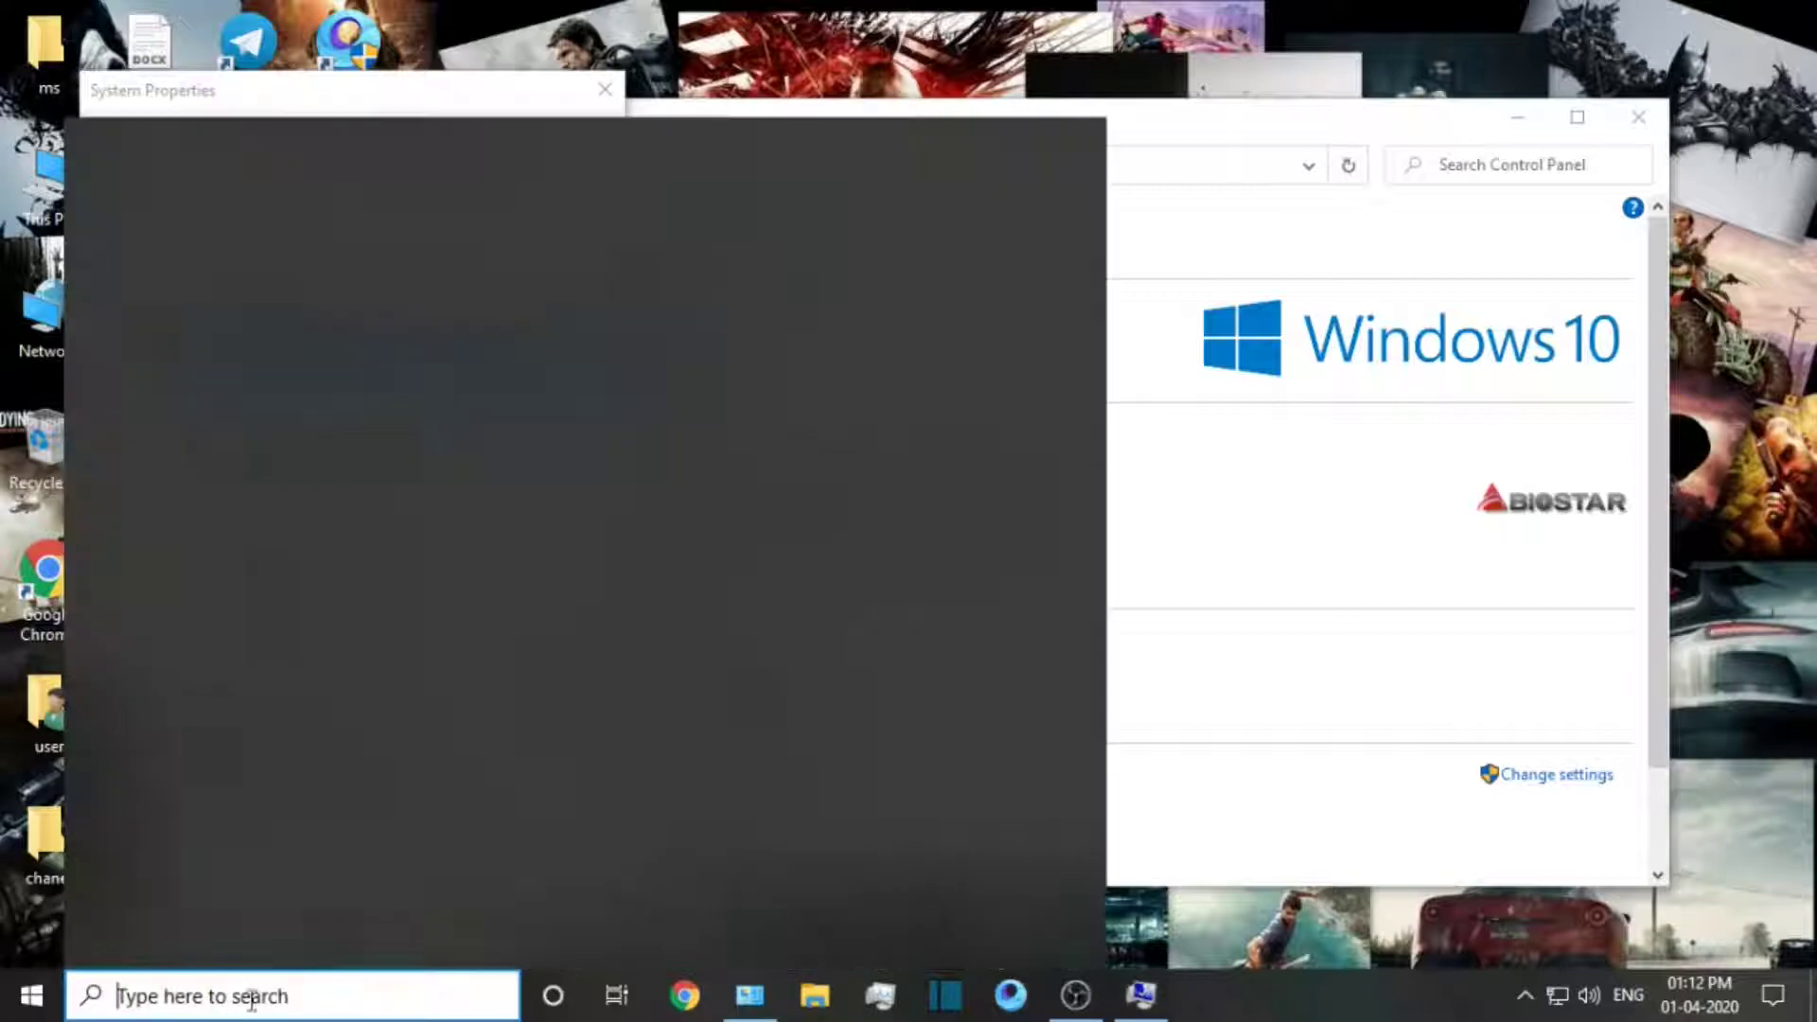
{"action": "type", "text": "cala"}
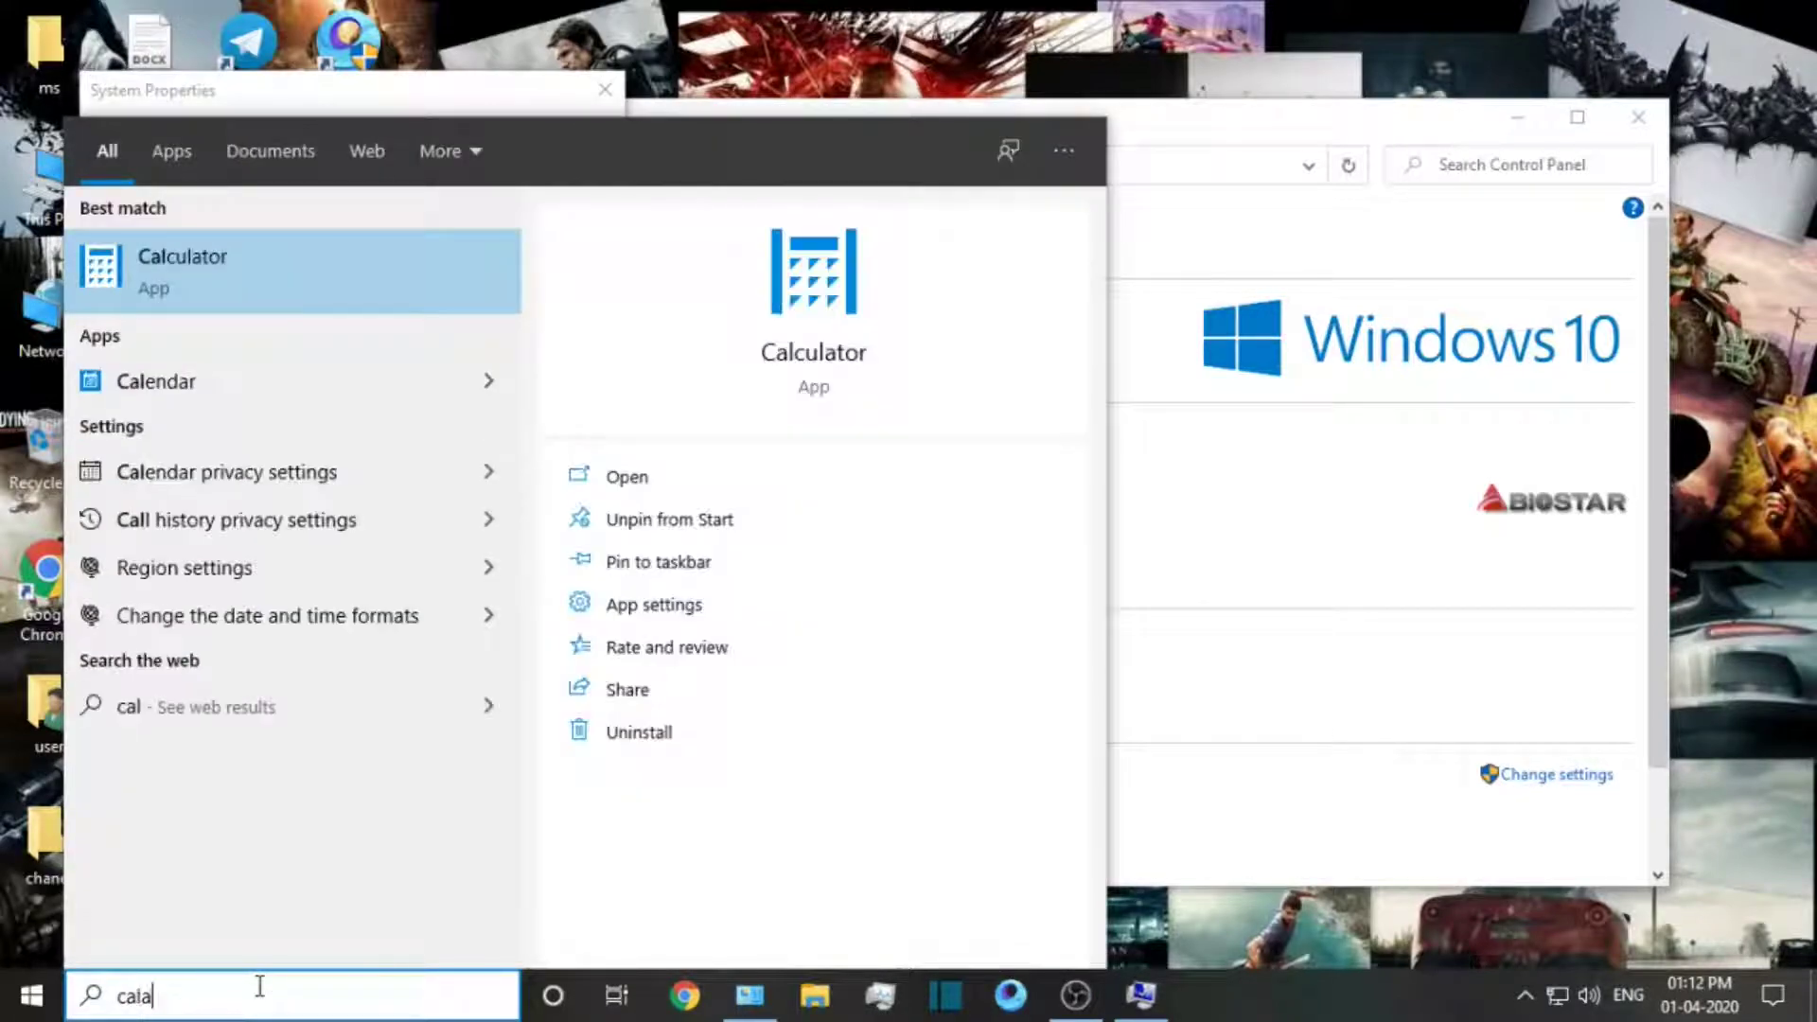
{"action": "left_click", "coordinate": [234, 282]}
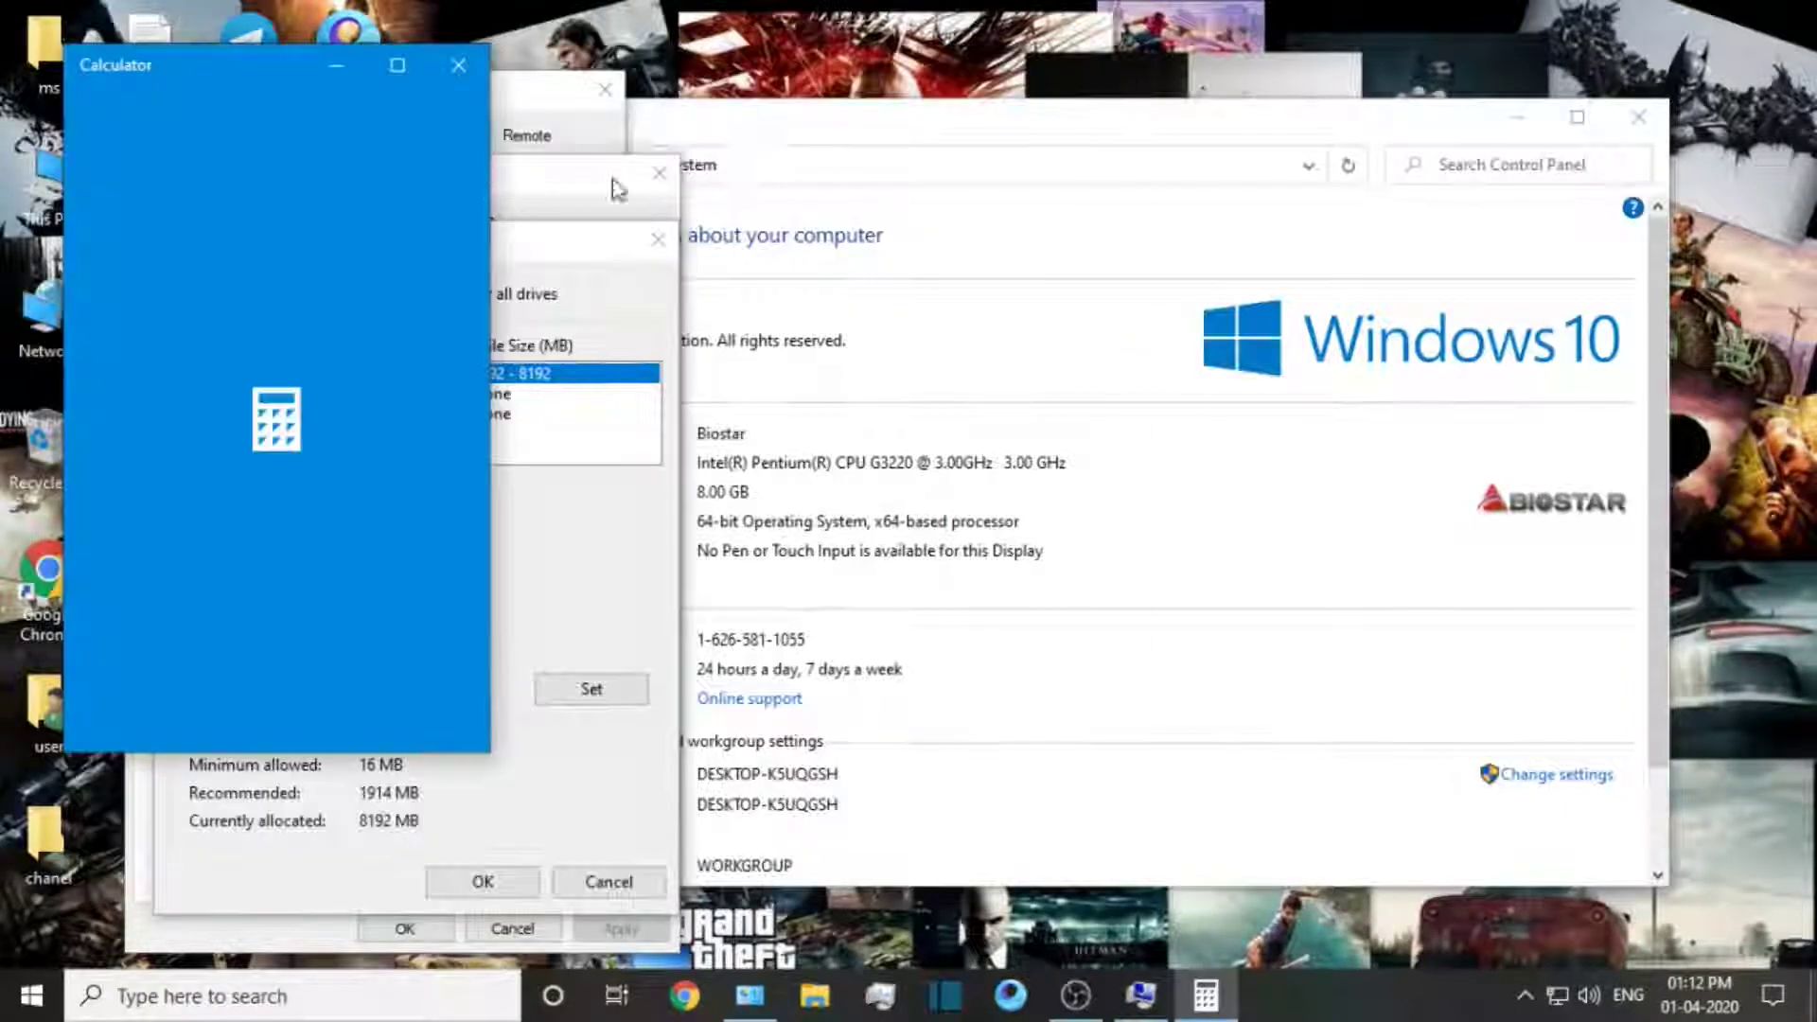
{"action": "left_click_drag", "start_coordinate": [252, 69], "coordinate": [1135, 91]}
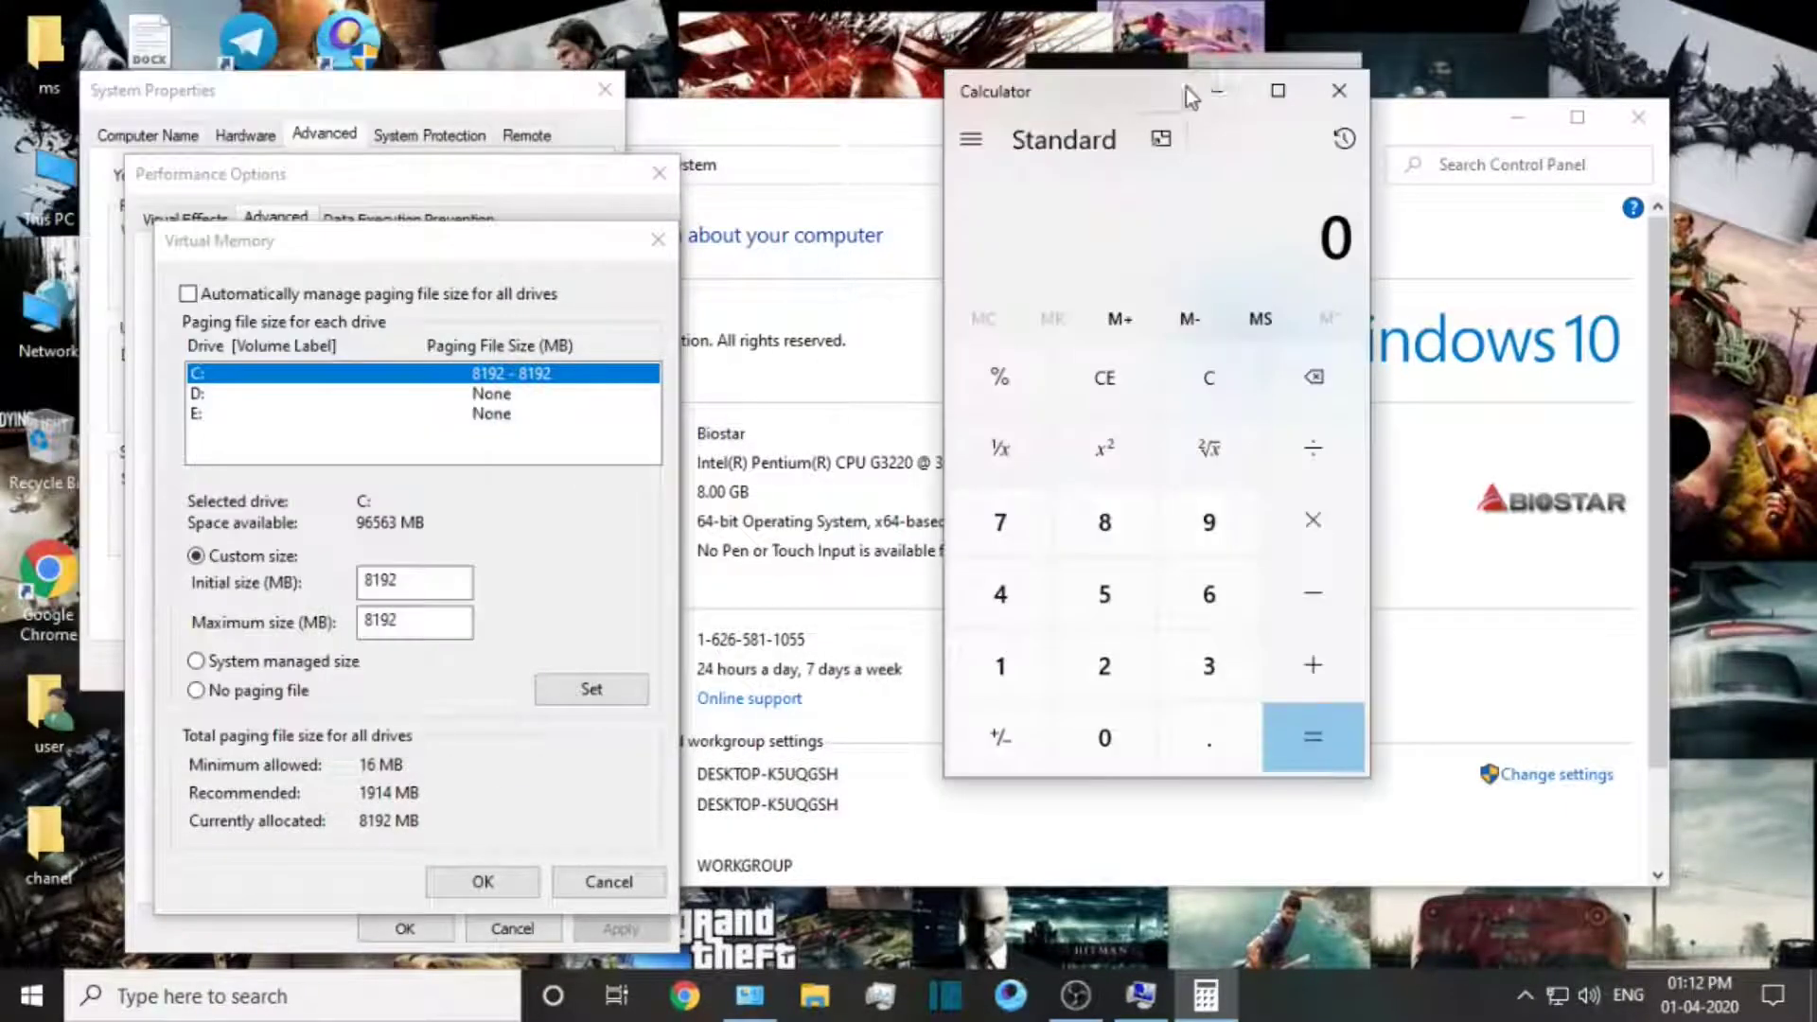
{"action": "left_click", "coordinate": [1123, 531]}
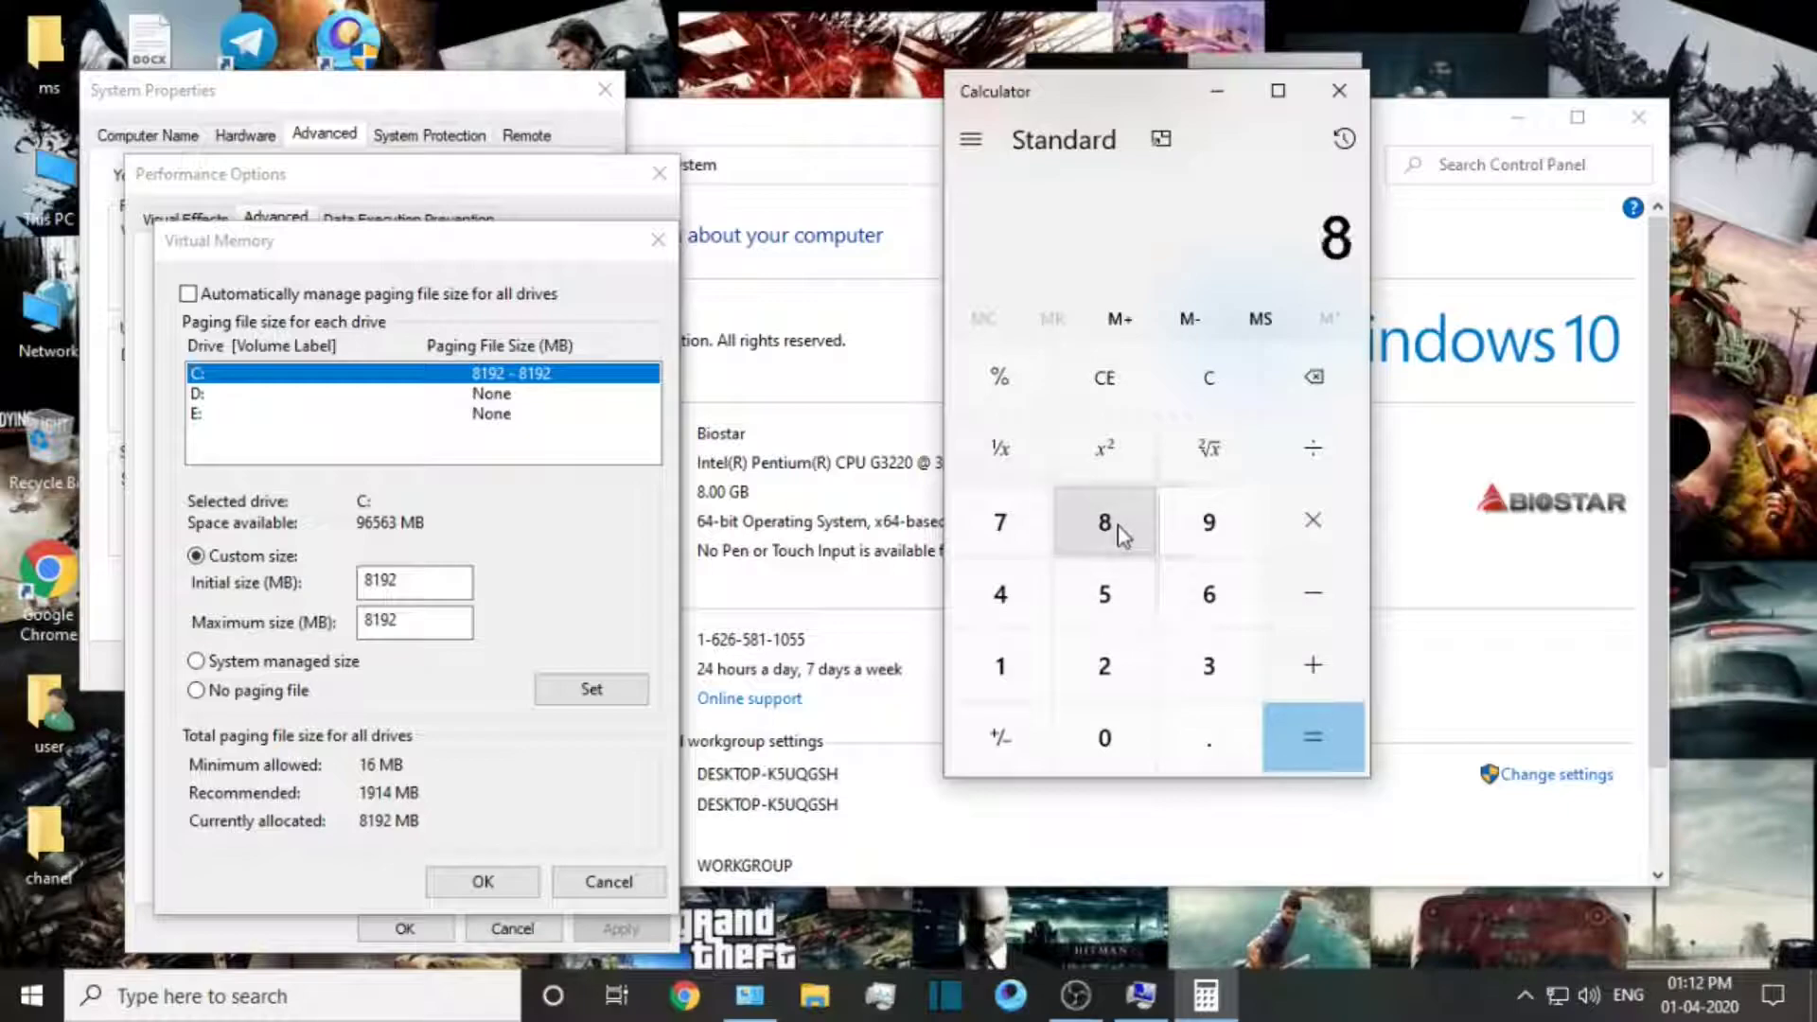
{"action": "left_click", "coordinate": [1319, 523]}
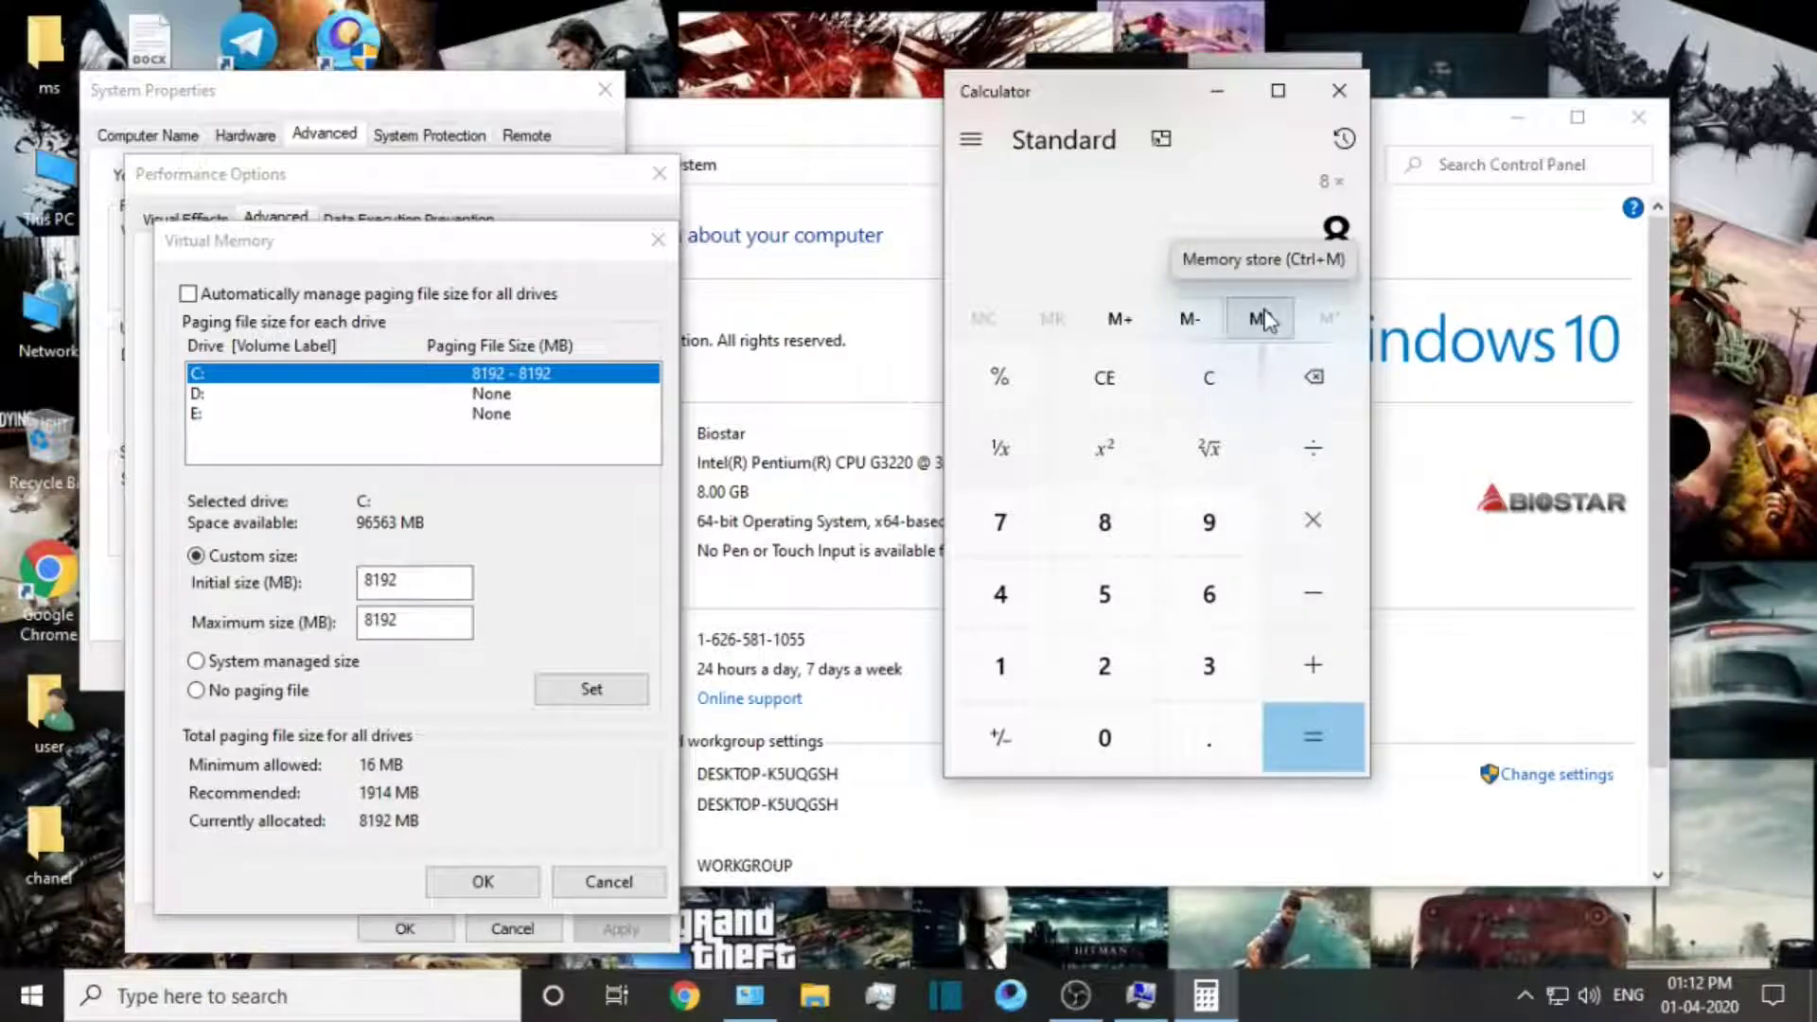
{"action": "key", "text": "1"}
{"action": "type", "text": "024"}
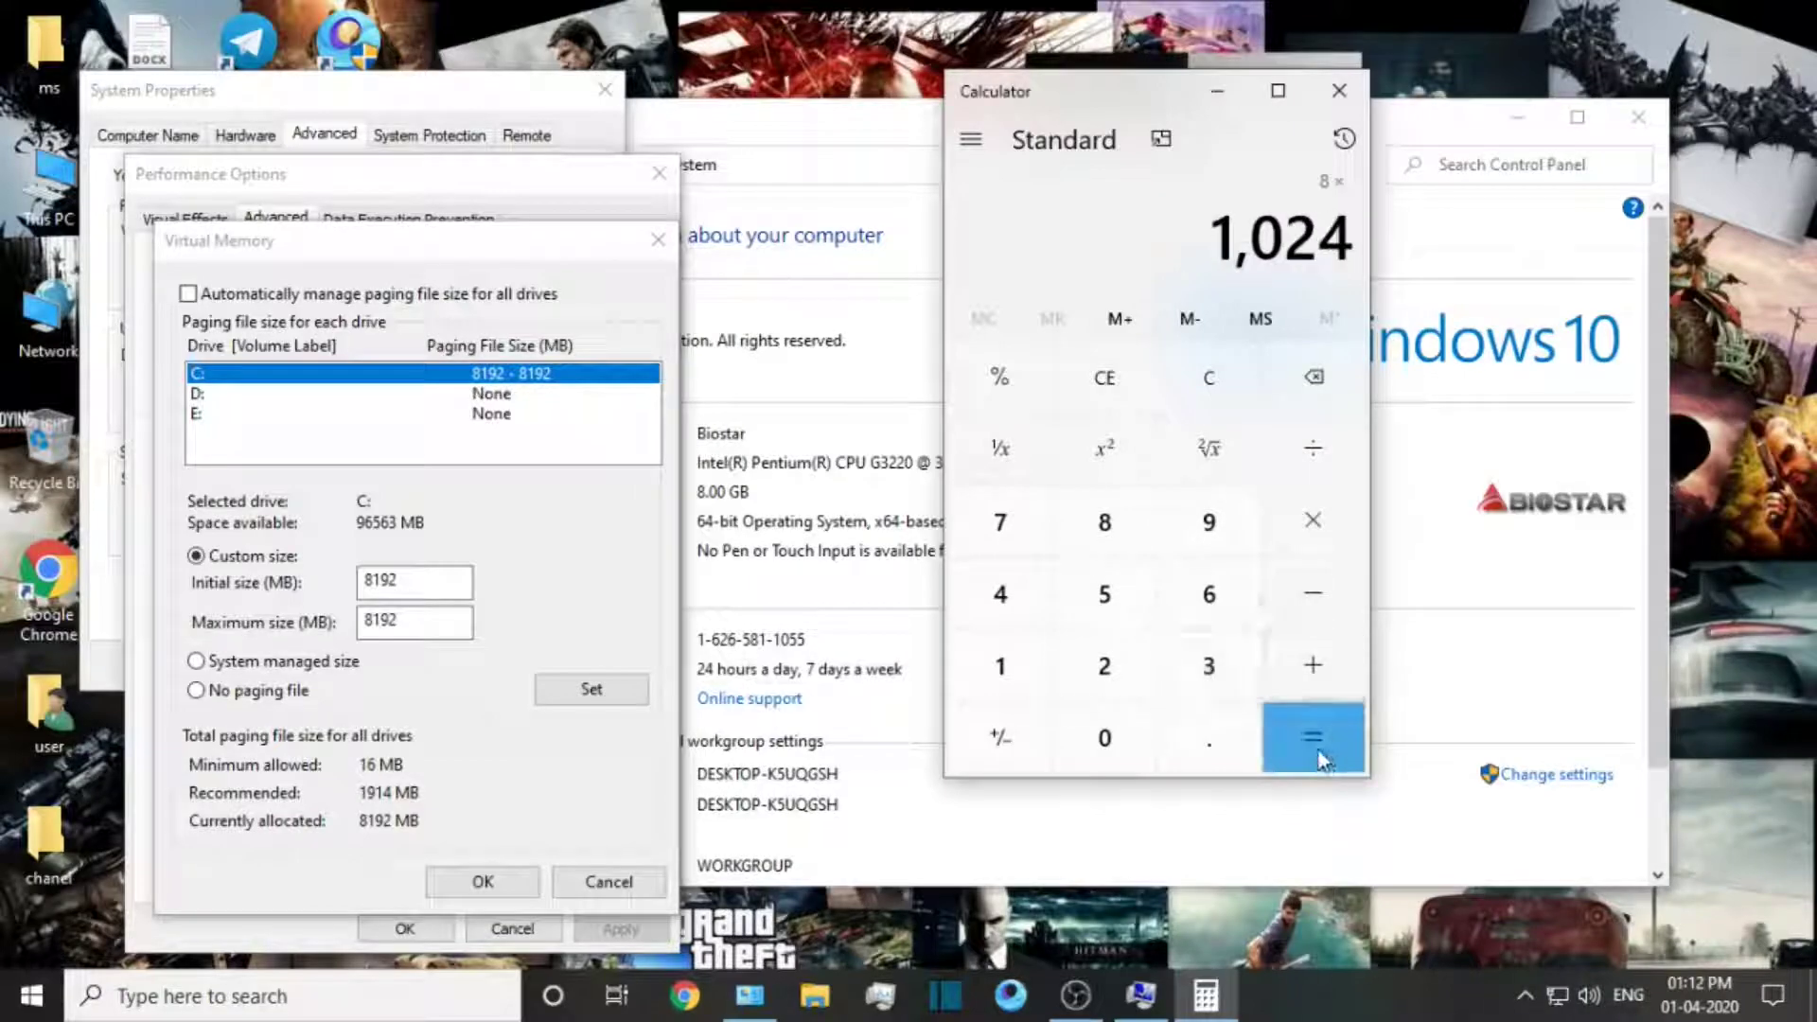
{"action": "left_click", "coordinate": [1320, 757]}
Set drive C's paging file to 8192 MB, close Calculator and confirm Virtual Memory
{"action": "left_click_drag", "start_coordinate": [417, 588], "coordinate": [339, 625]}
{"action": "left_click", "coordinate": [590, 689]}
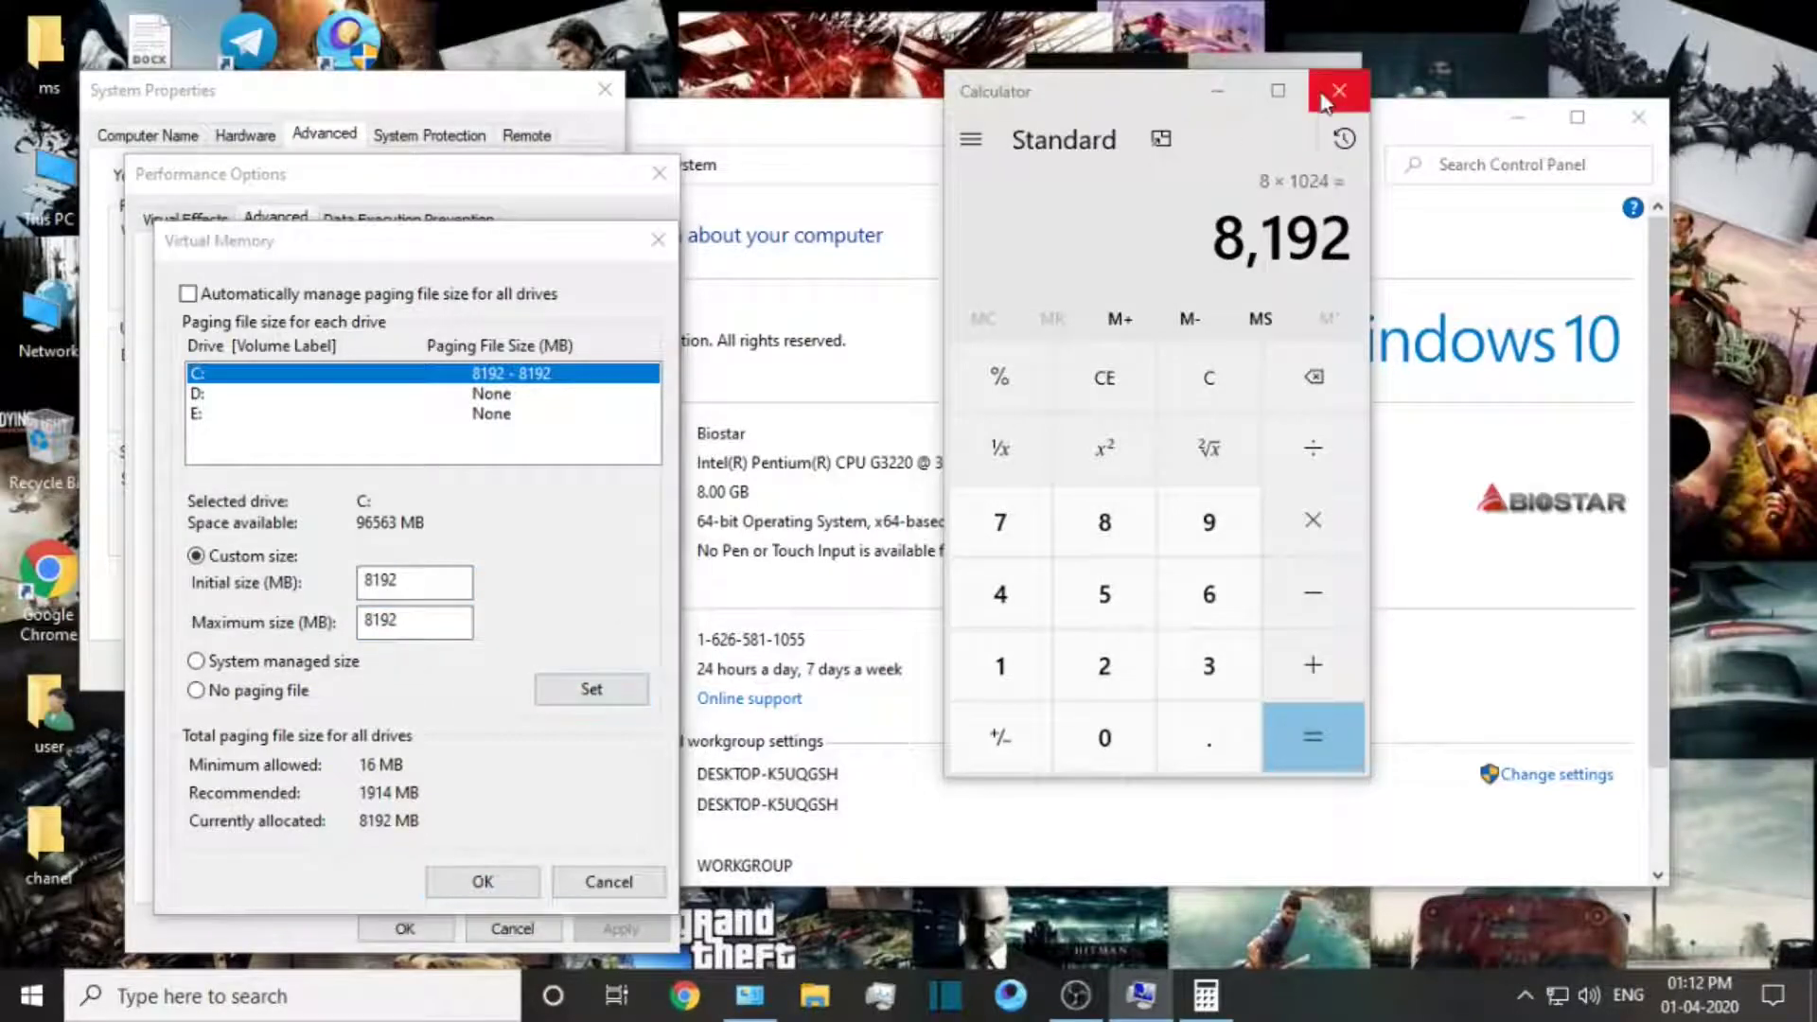
{"action": "left_click", "coordinate": [1338, 91]}
{"action": "left_click", "coordinate": [482, 882]}
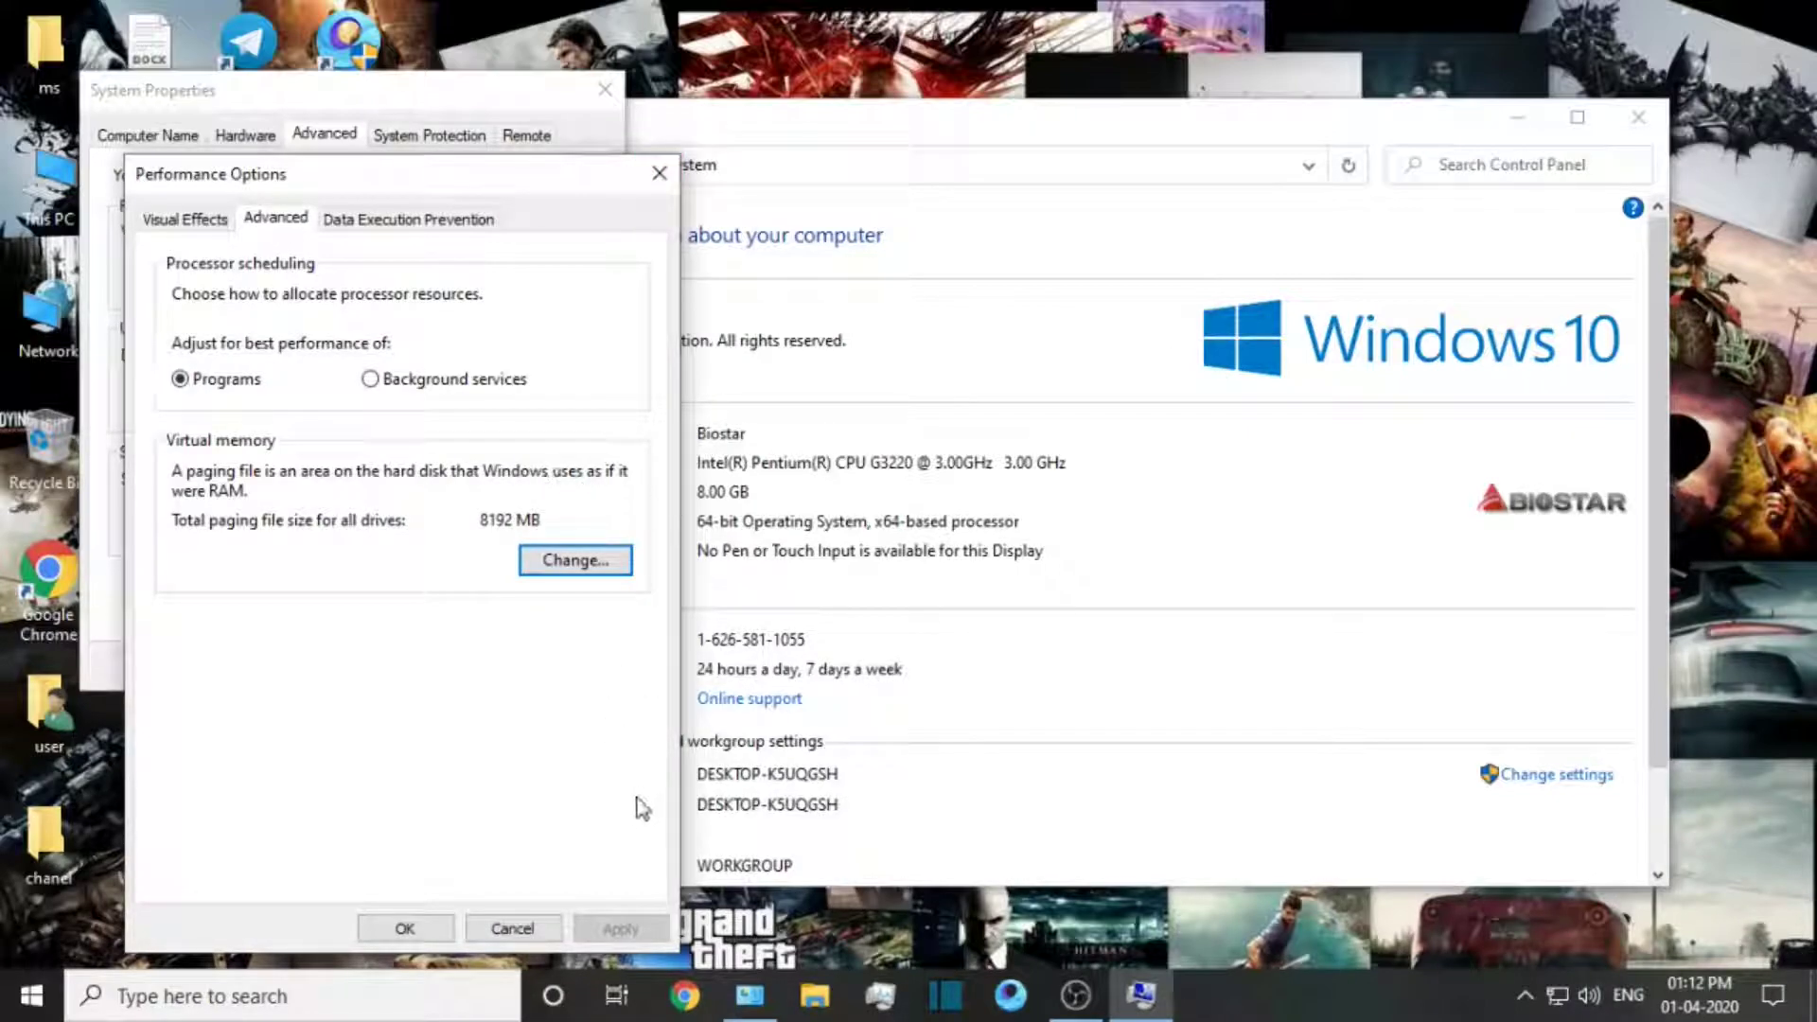
Close Performance Options, System Properties and the system window, then refresh the desktop
{"action": "left_click", "coordinate": [405, 928]}
{"action": "left_click", "coordinate": [604, 90]}
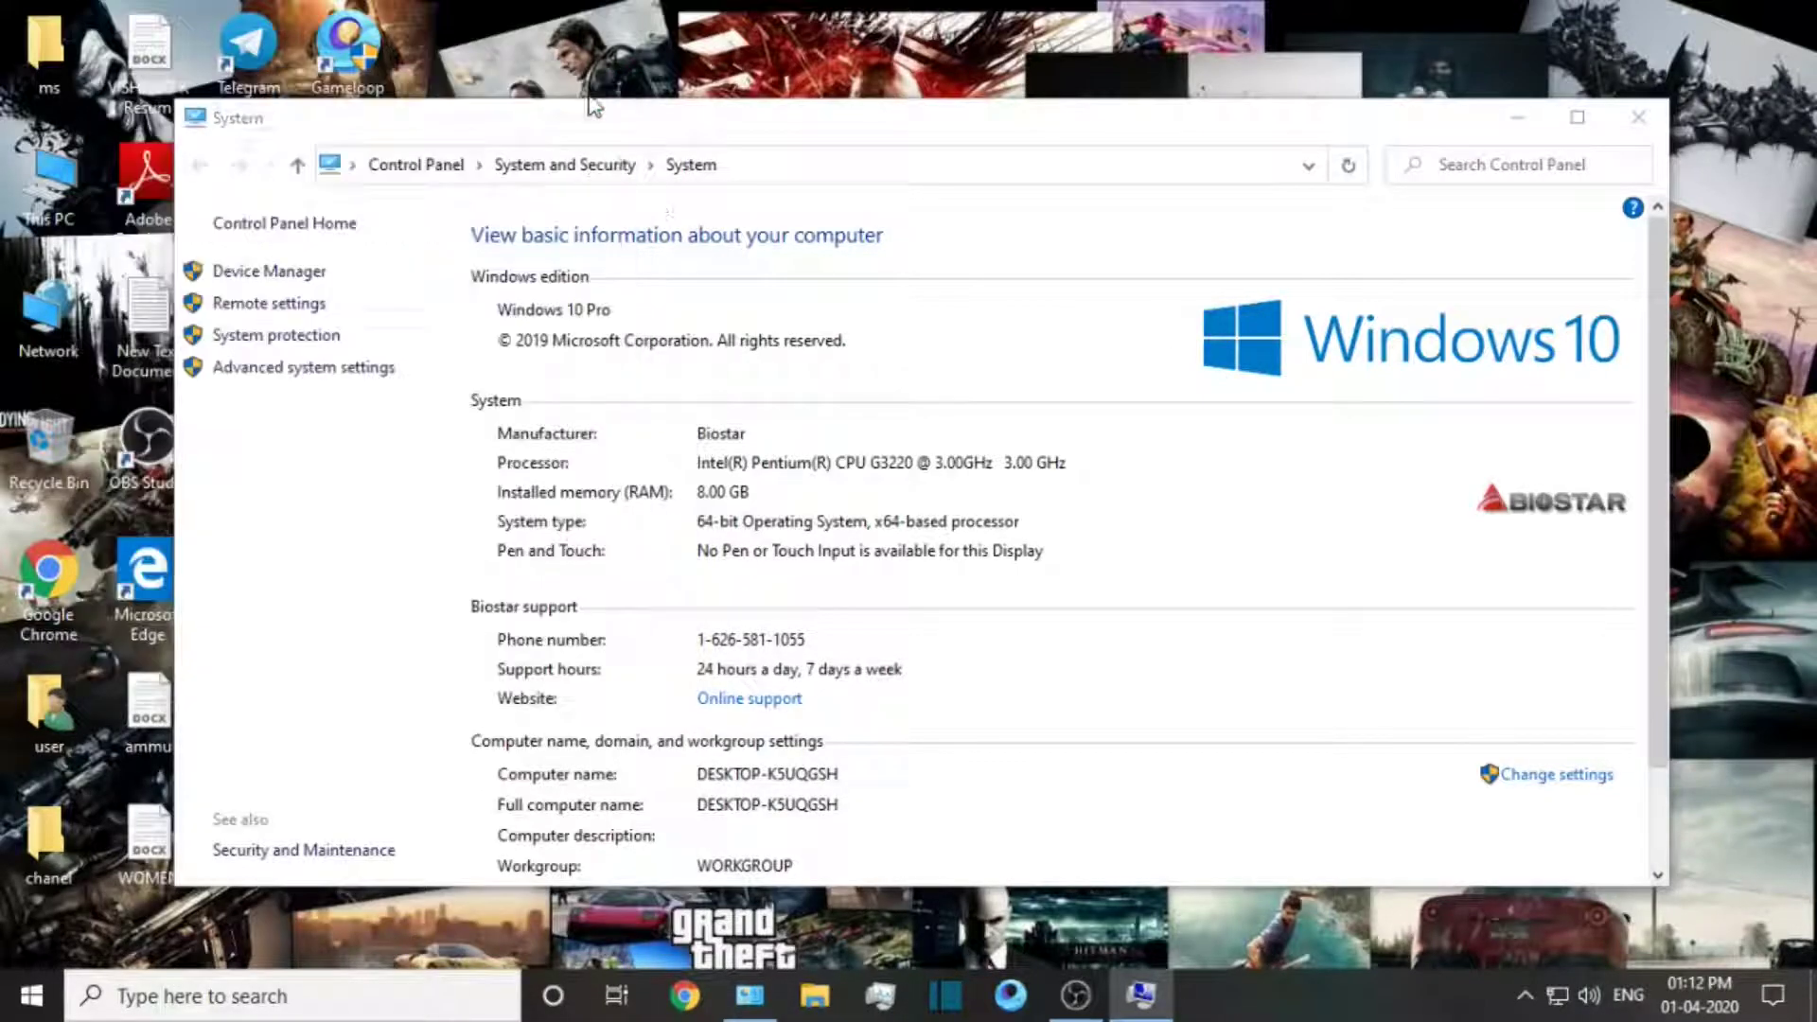
{"action": "left_click", "coordinate": [1642, 114]}
{"action": "right_click", "coordinate": [991, 112]}
{"action": "left_click", "coordinate": [1672, 59]}
{"action": "right_click", "coordinate": [981, 335]}
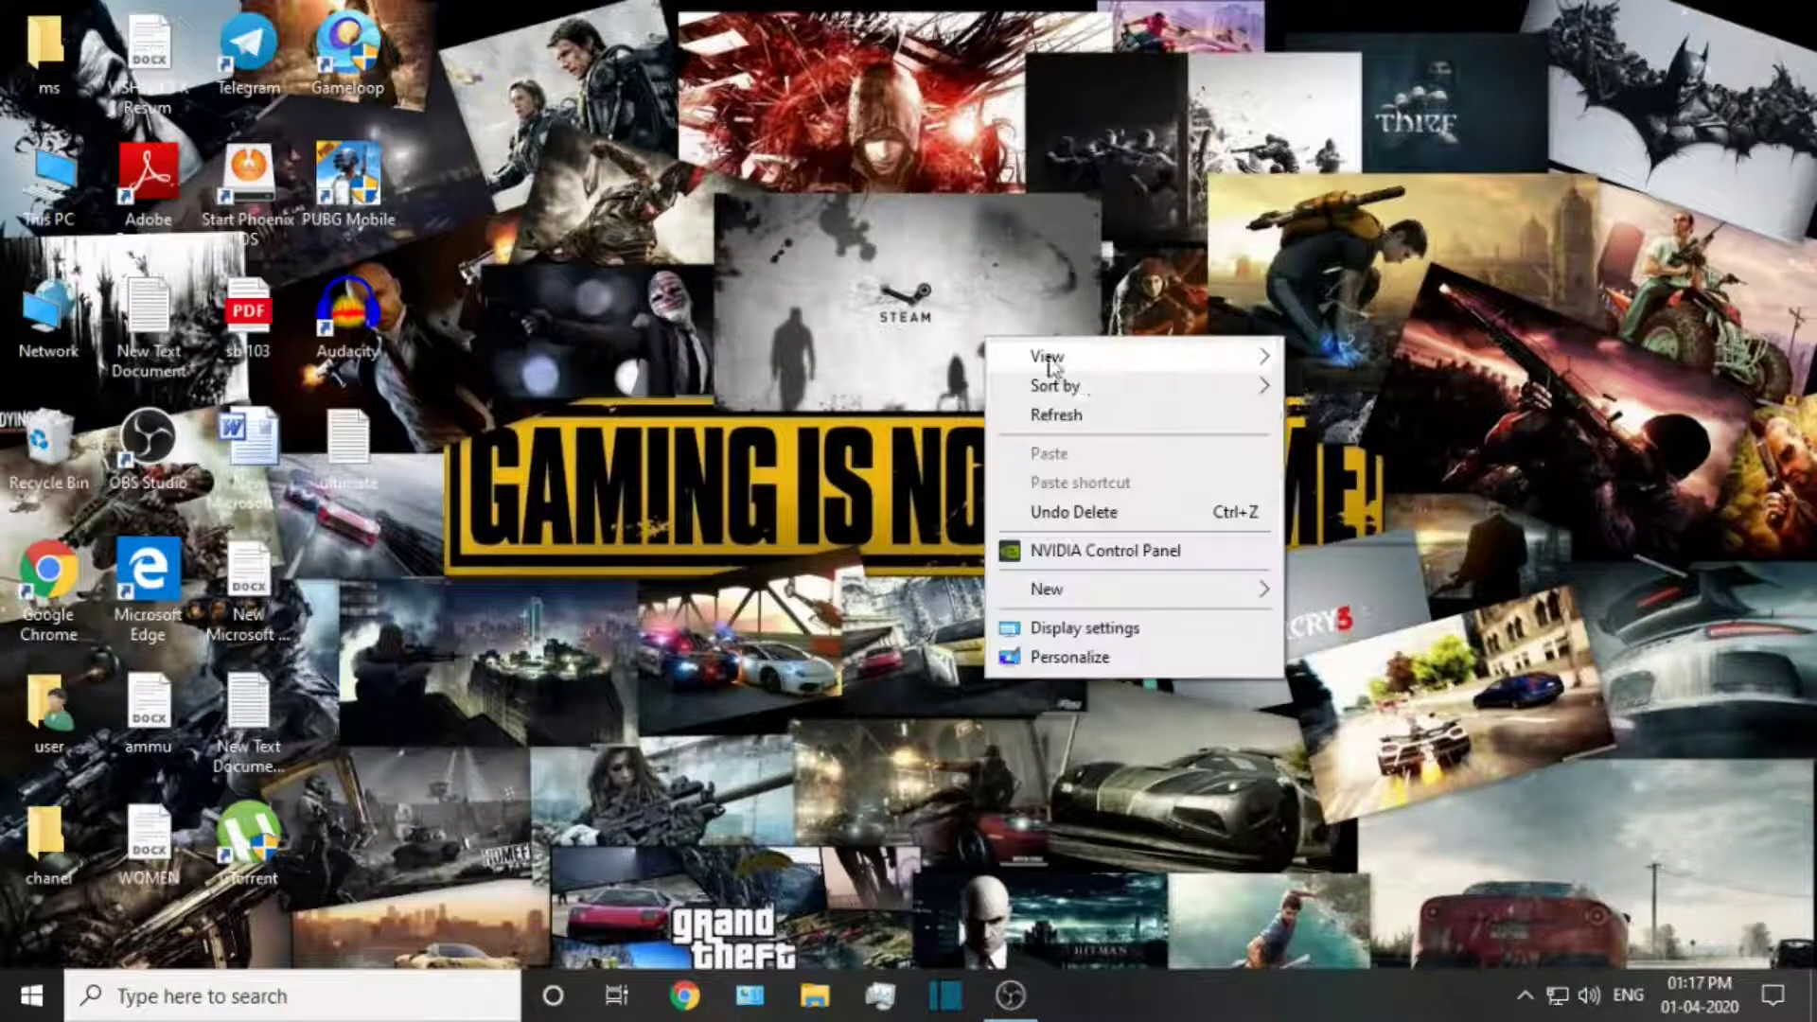
{"action": "left_click", "coordinate": [1042, 410]}
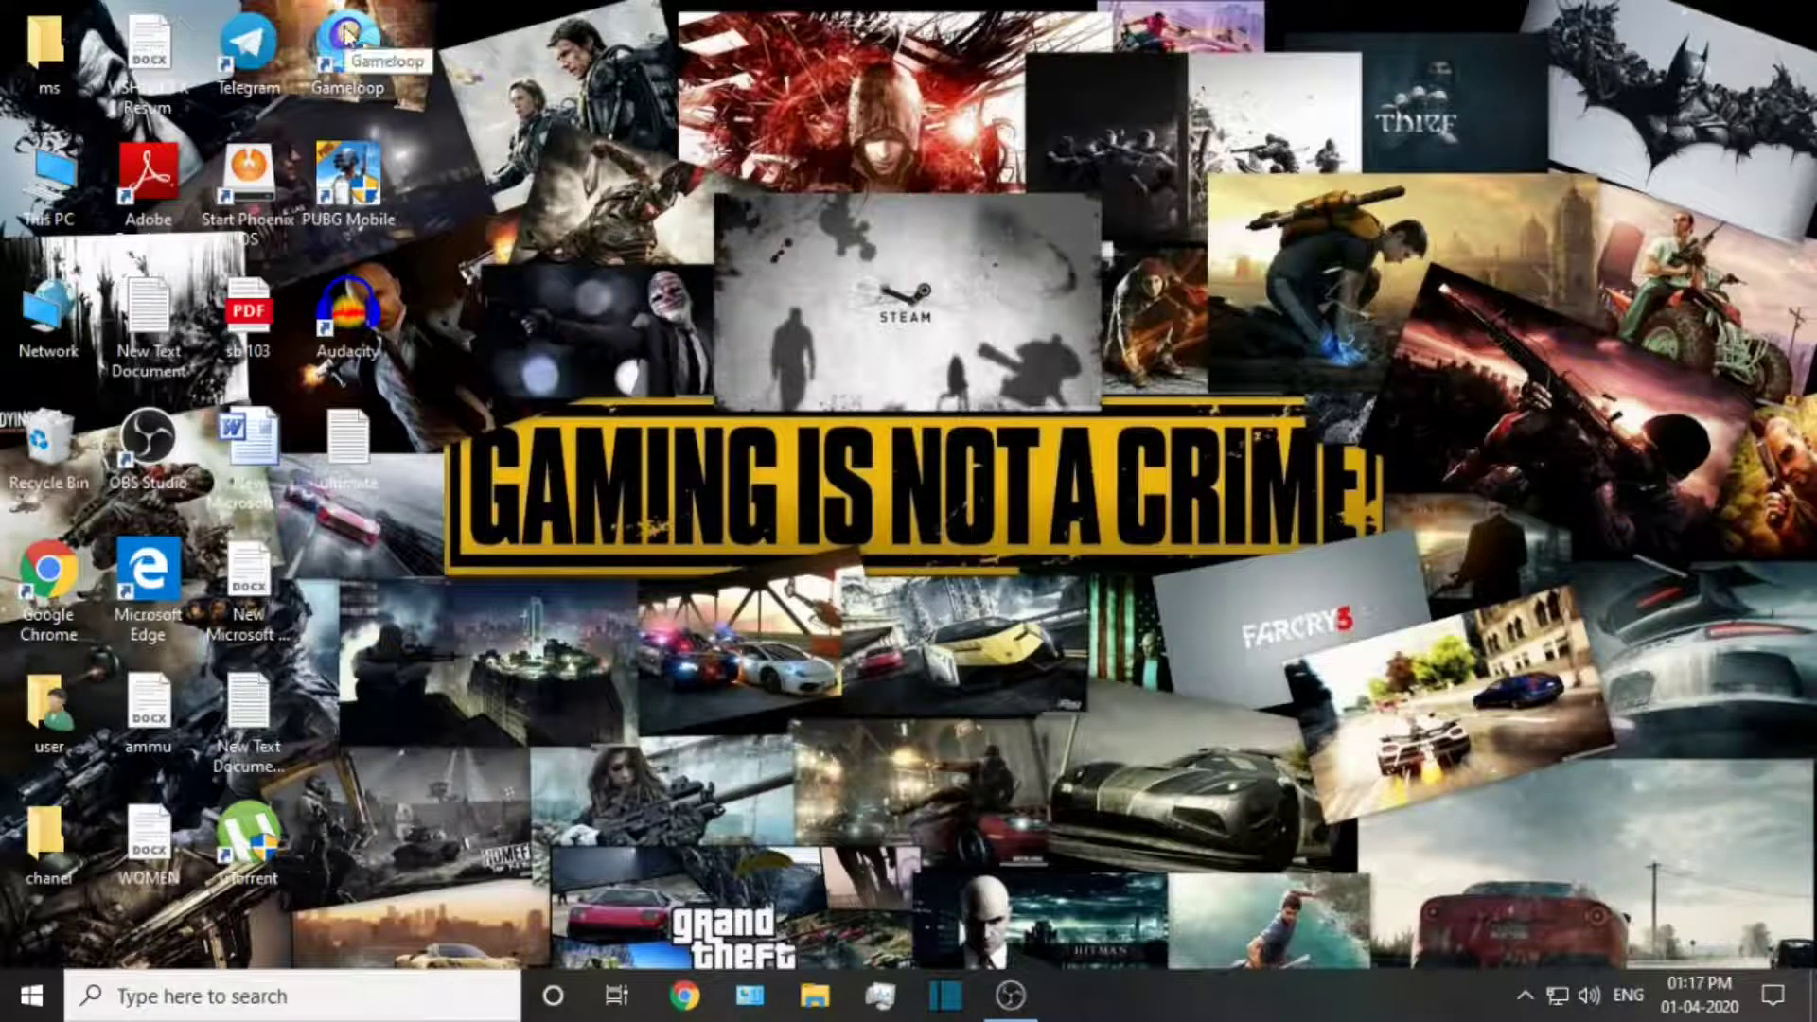
Pin AndroidEmulator from the TxGameAssistant ui folder to the taskbar and close the folder
{"action": "left_click", "coordinate": [358, 59]}
{"action": "right_click", "coordinate": [356, 54]}
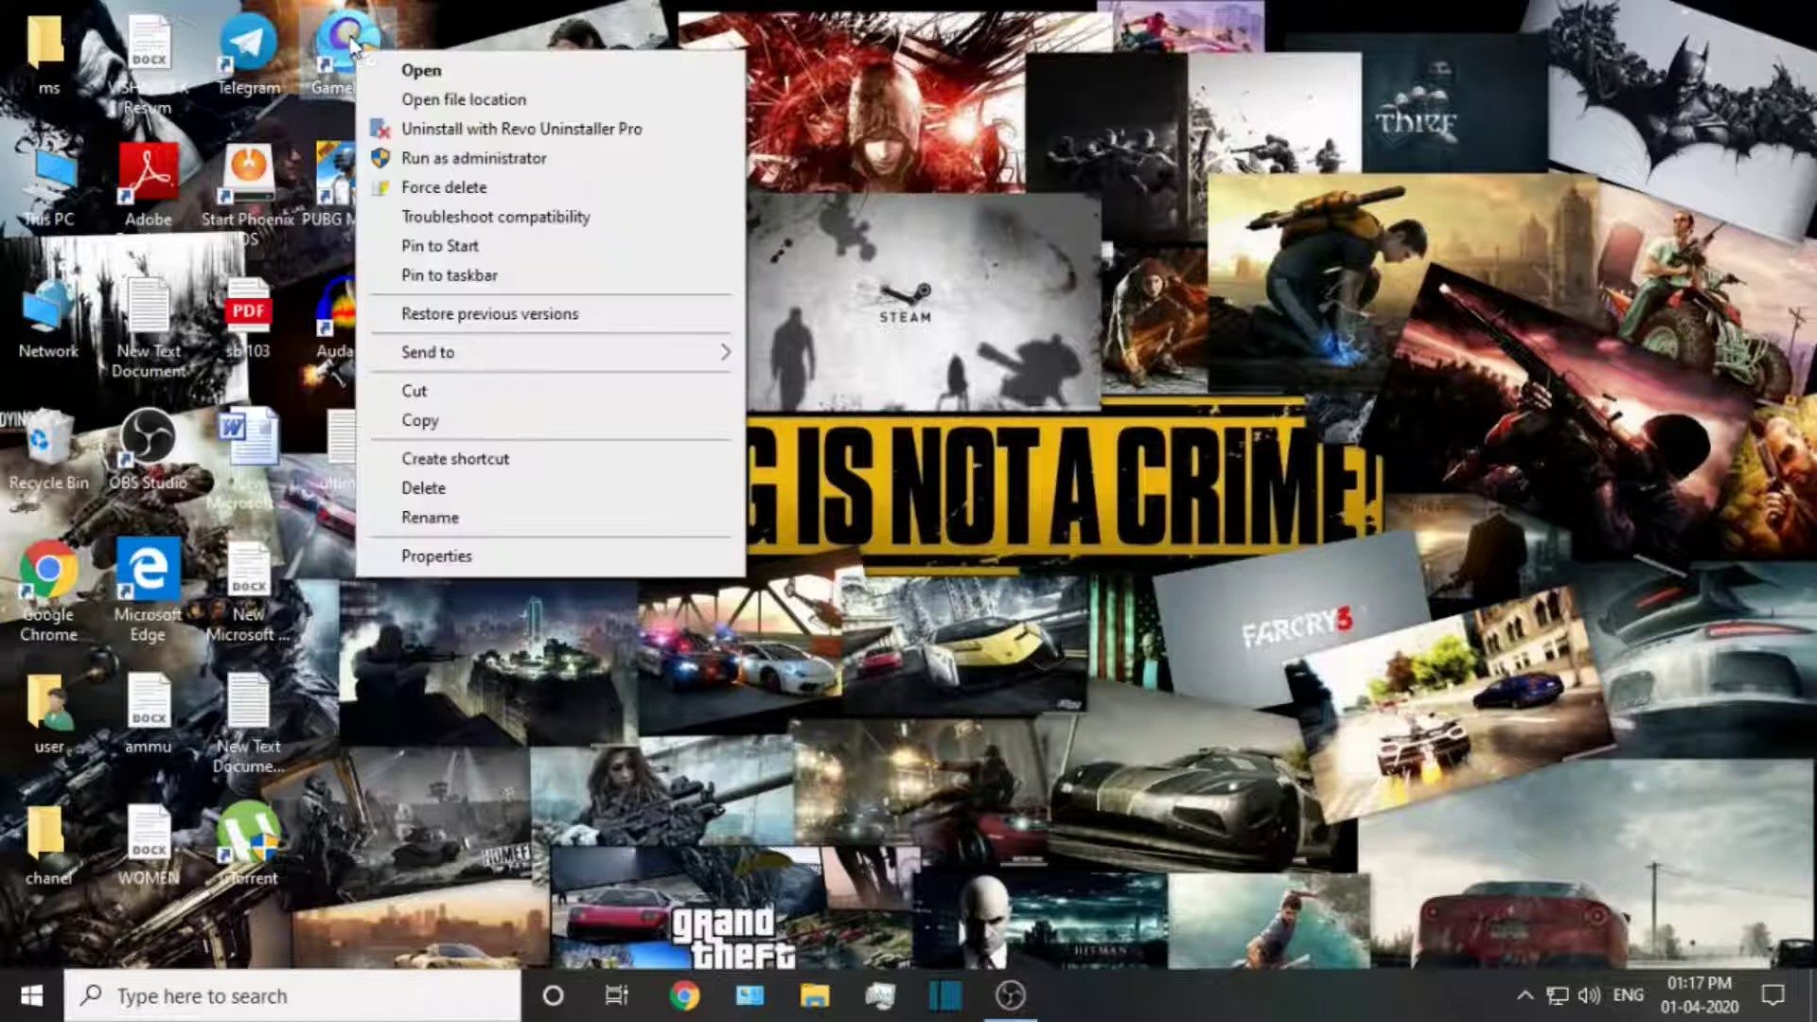
{"action": "left_click", "coordinate": [401, 103]}
{"action": "left_click_drag", "start_coordinate": [1507, 440], "coordinate": [1507, 266]}
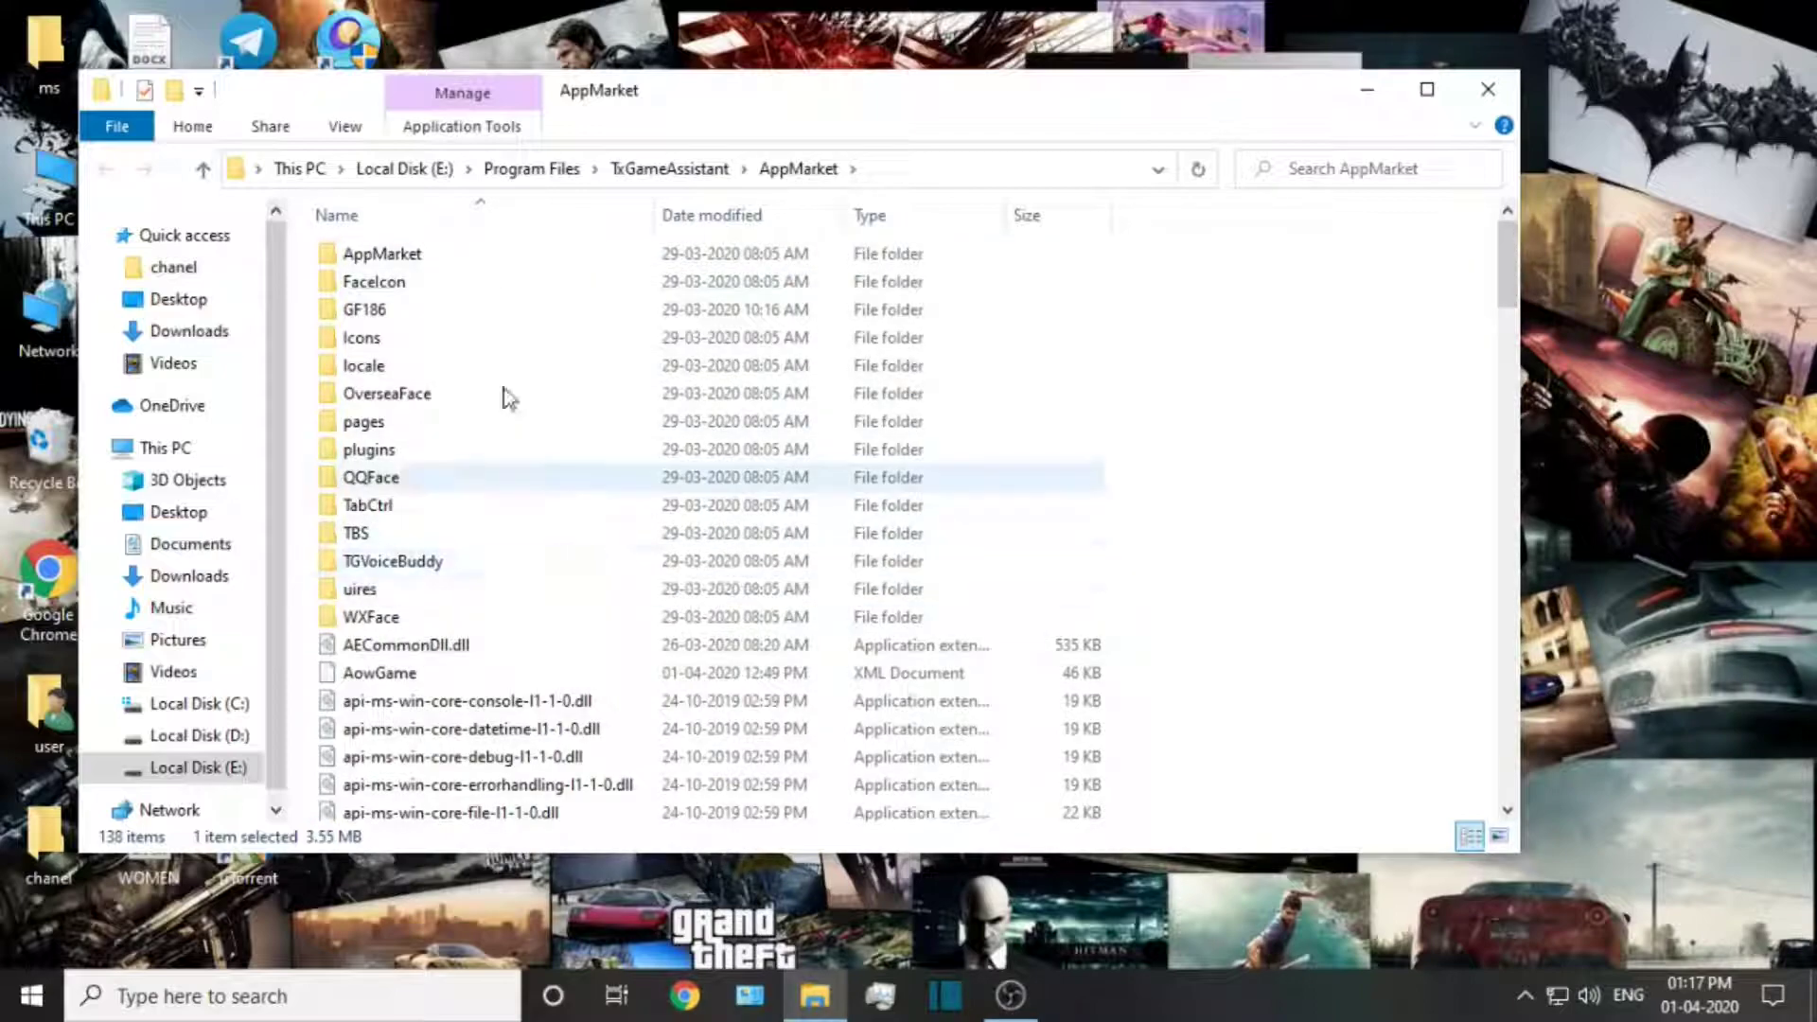
{"action": "left_click", "coordinate": [669, 168]}
{"action": "double_click", "coordinate": [352, 311]}
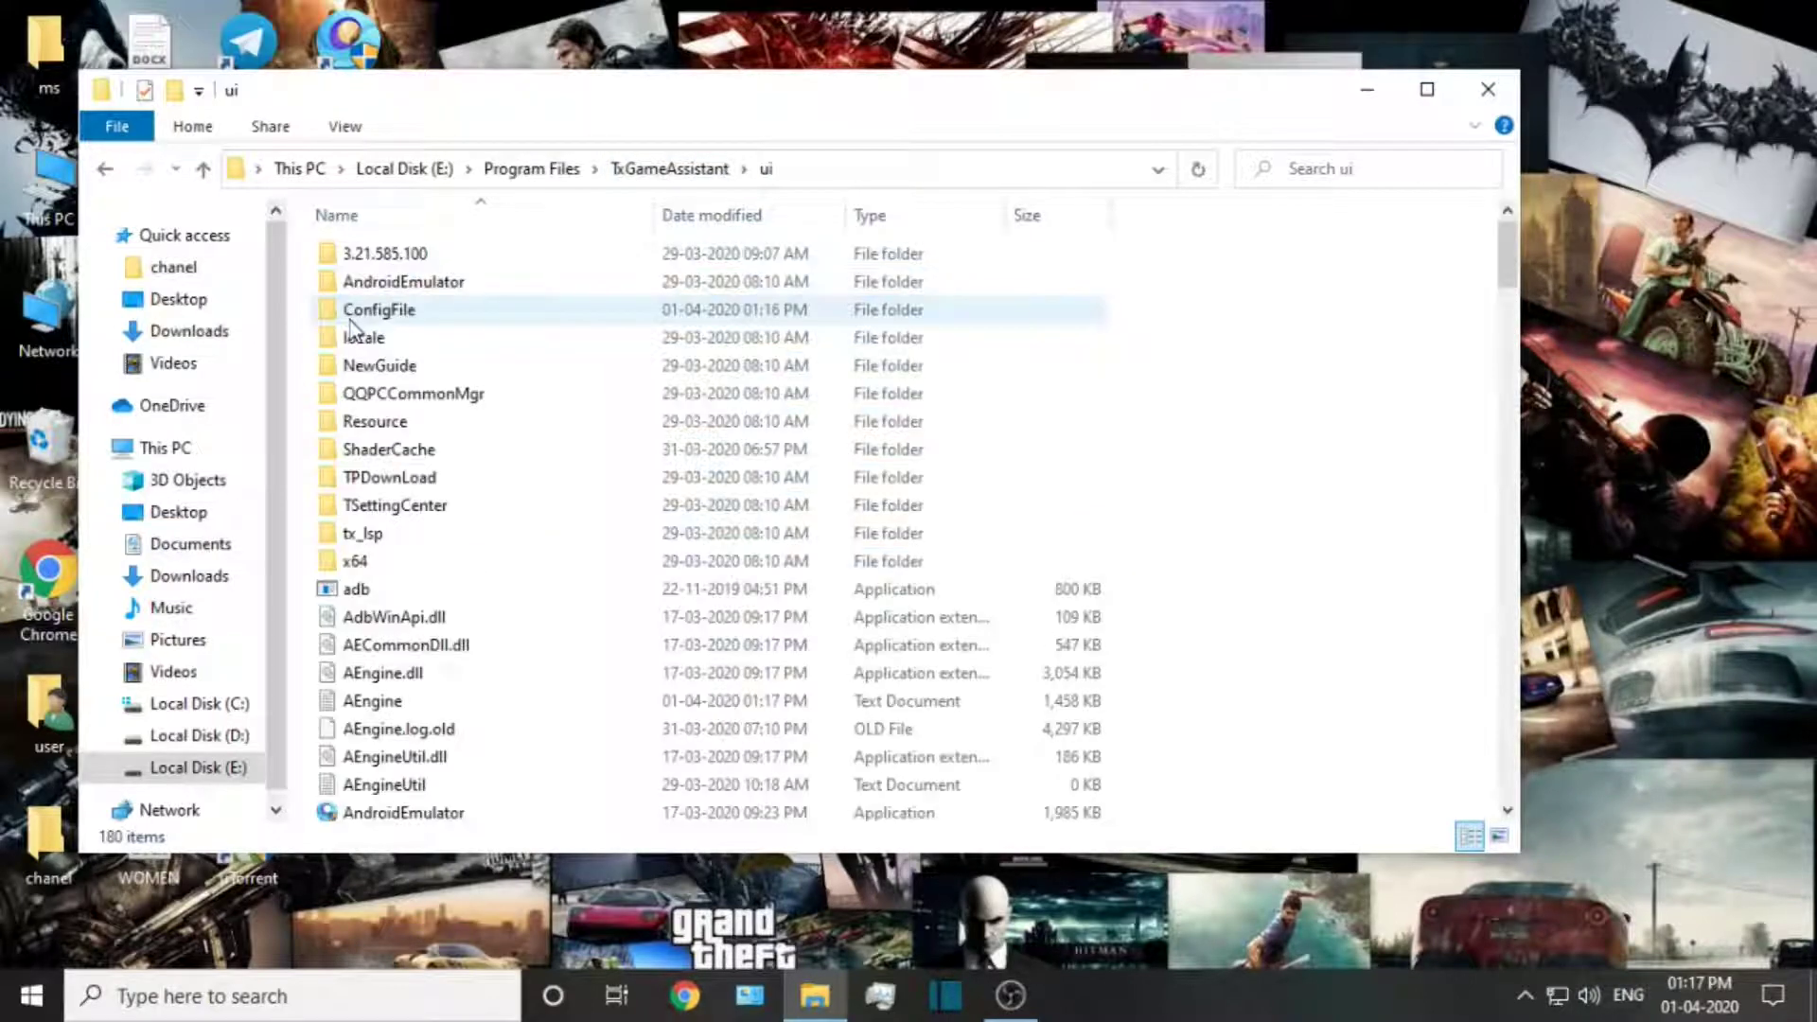
{"action": "scroll", "coordinate": [1497, 287], "scroll_direction": "down", "scroll_amount": 3}
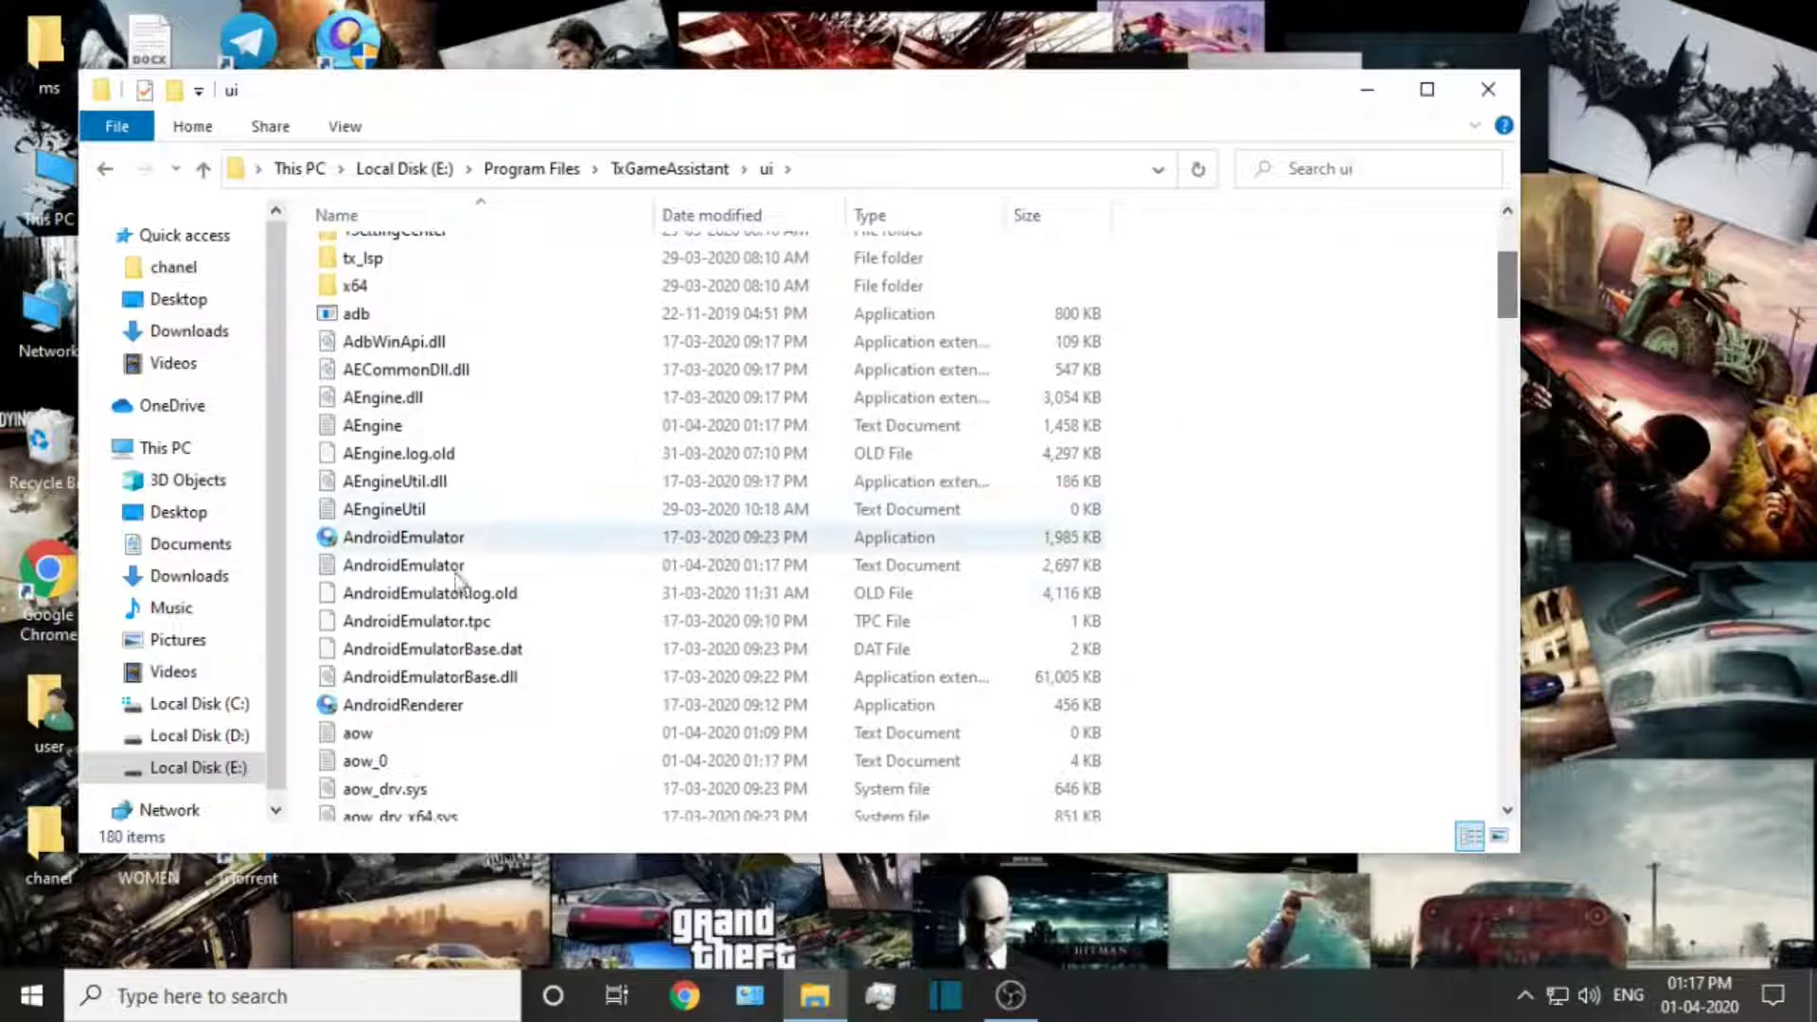
{"action": "right_click", "coordinate": [407, 539]}
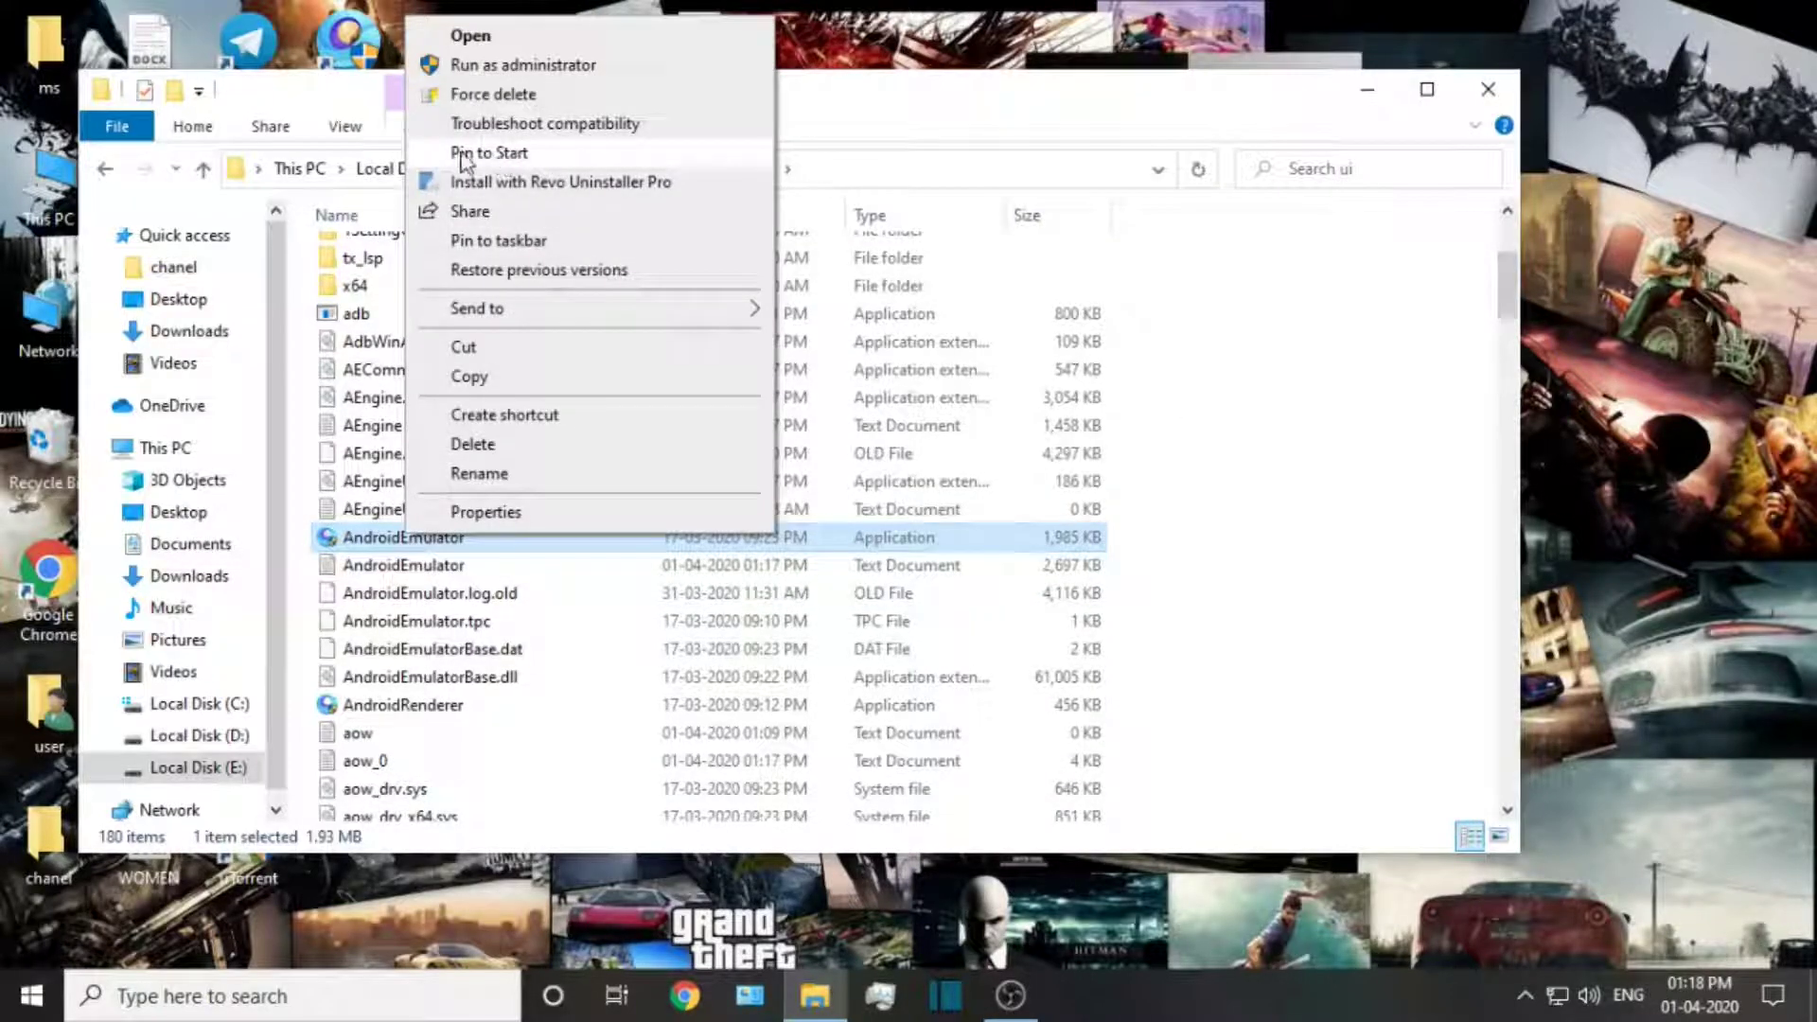
{"action": "left_click", "coordinate": [527, 242]}
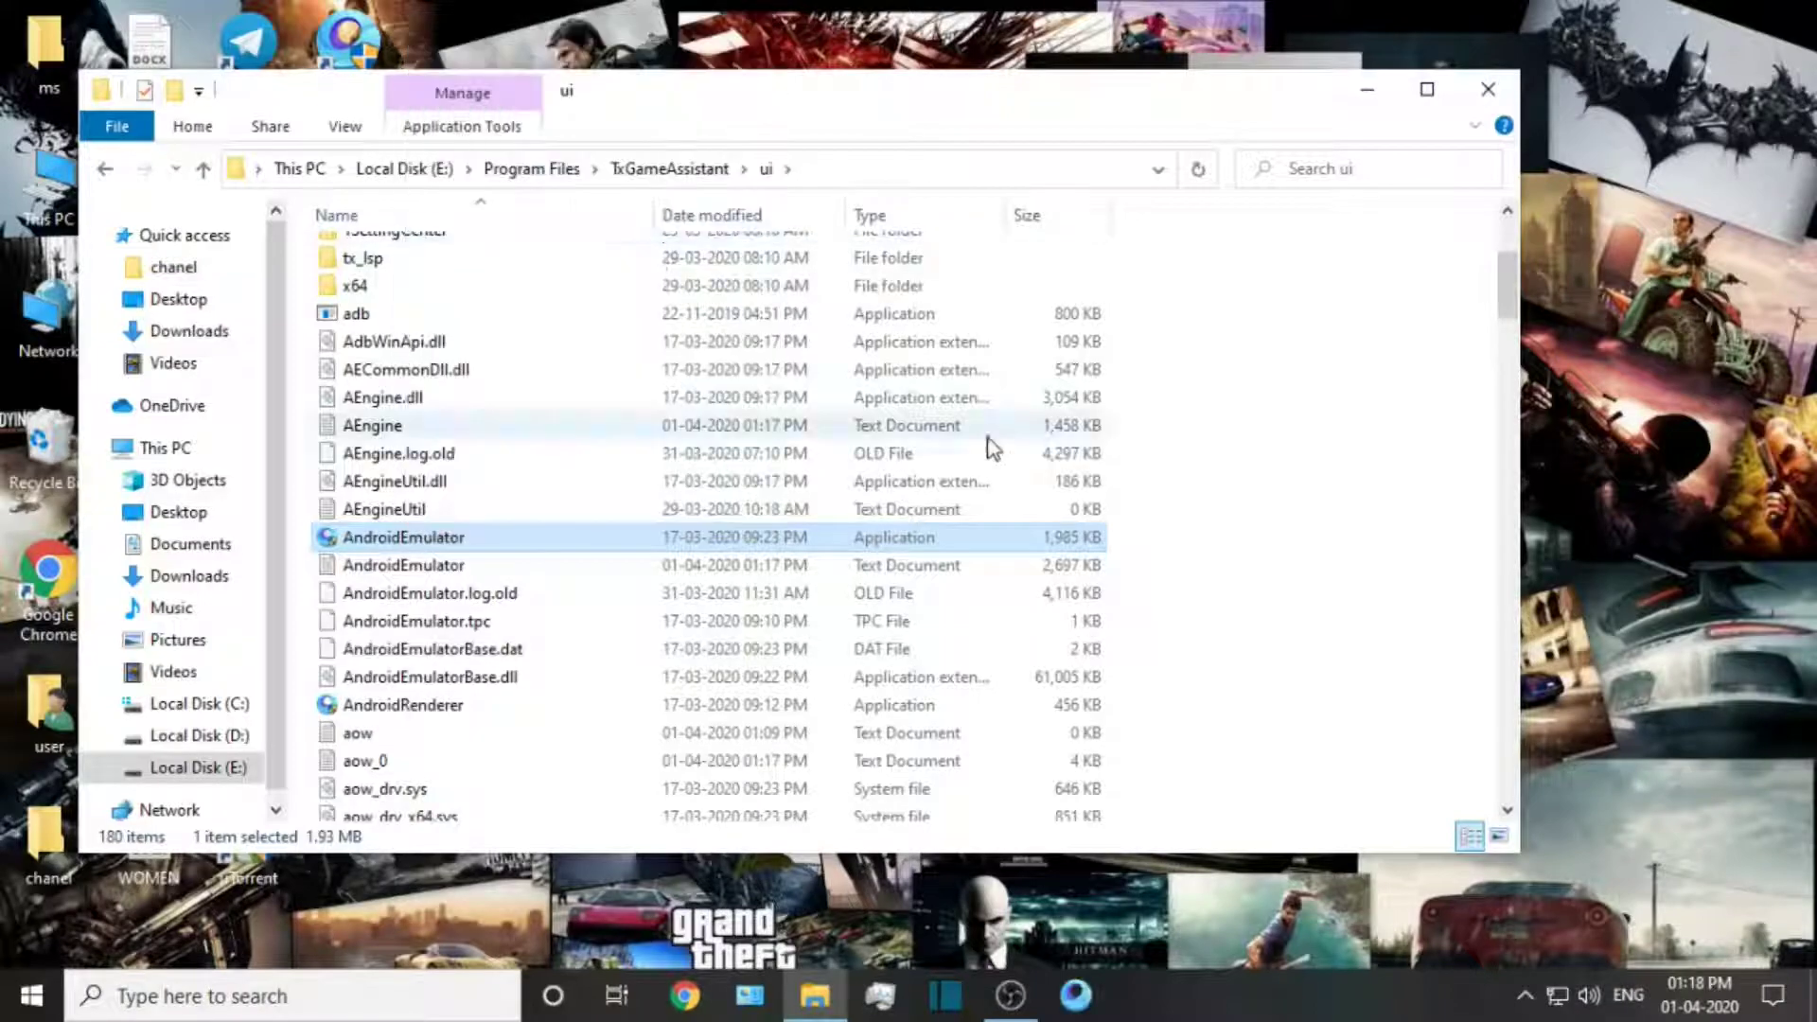
{"action": "left_click", "coordinate": [1484, 95]}
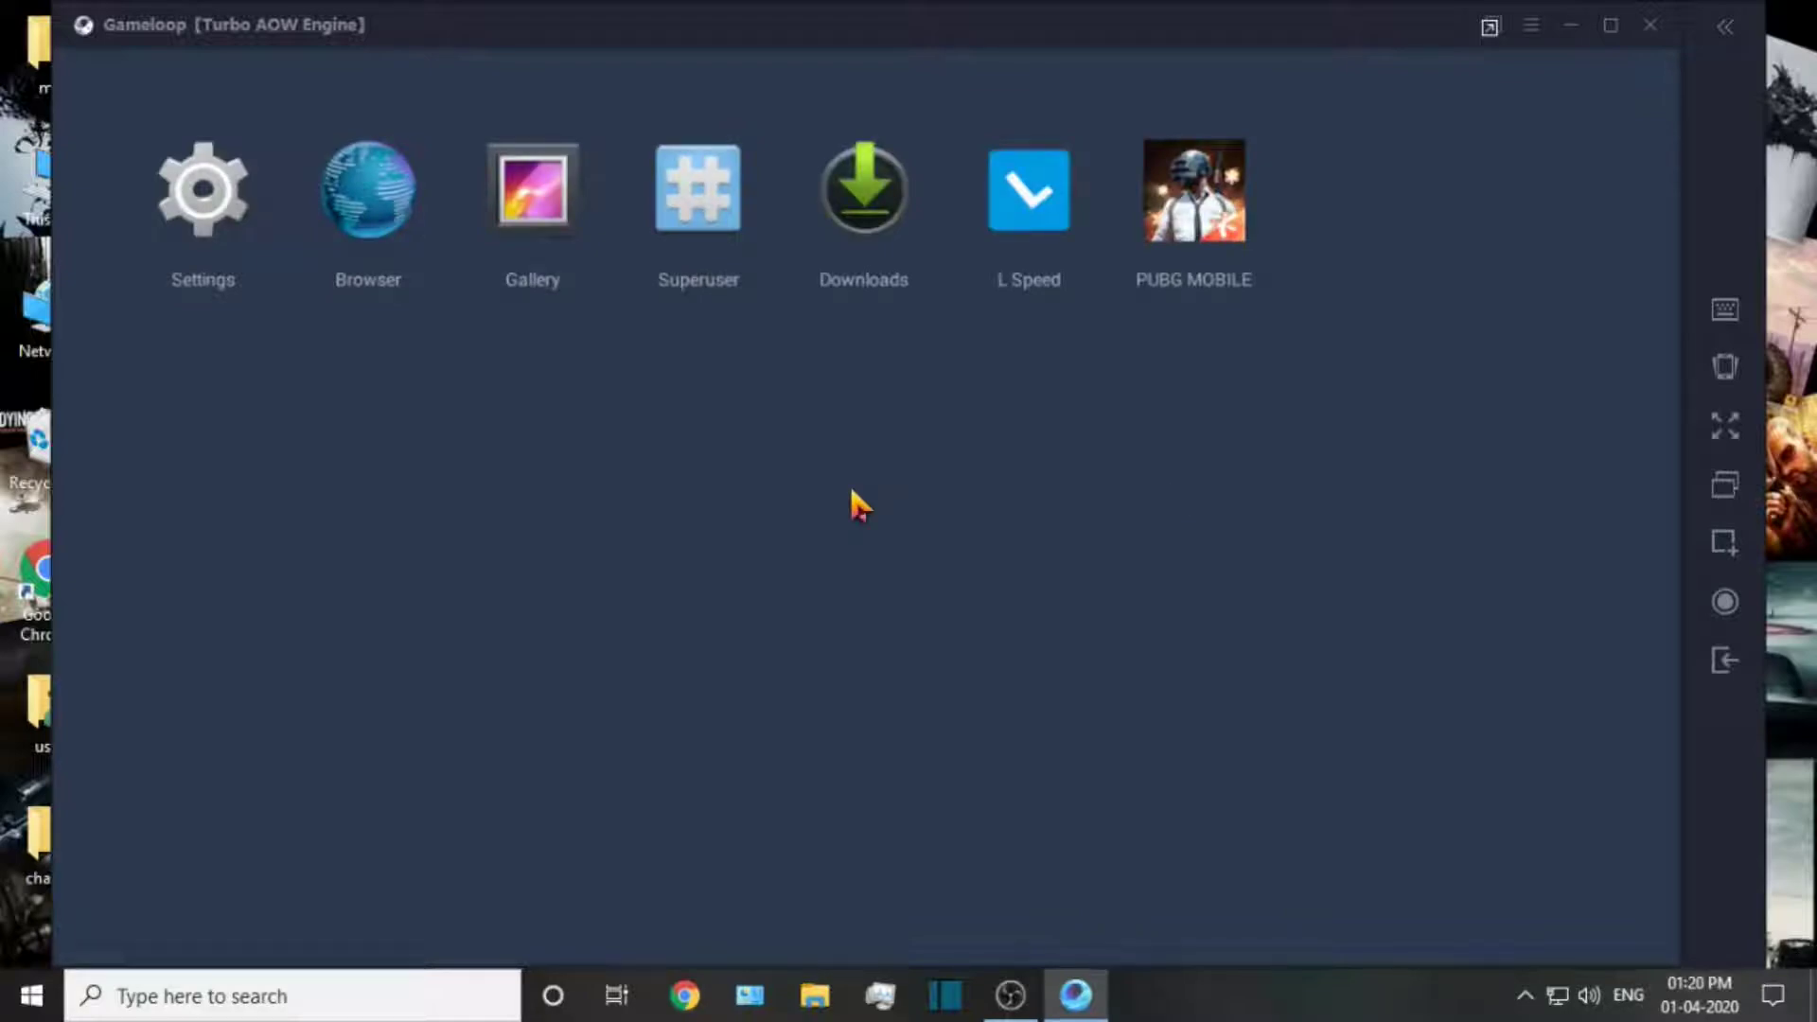
Unlock developer mode by tapping Build number in Android Settings' About tablet
{"action": "left_click", "coordinate": [203, 189]}
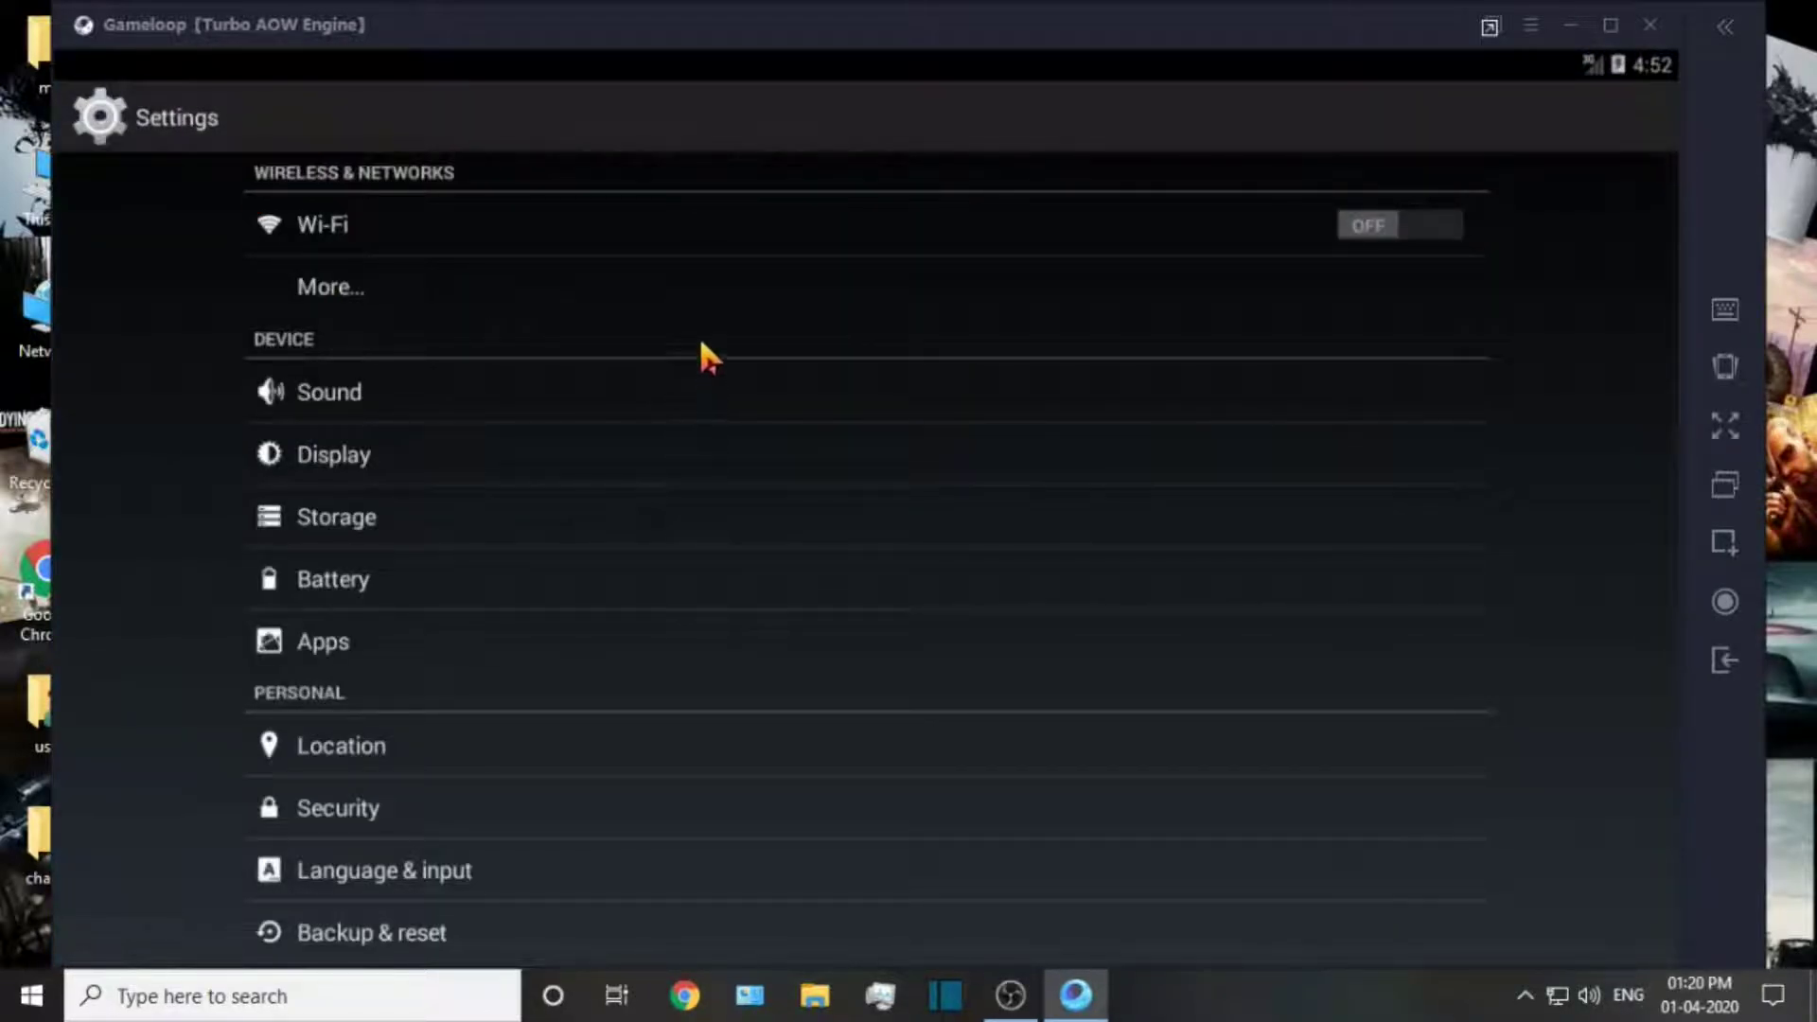
{"action": "scroll", "coordinate": [710, 388], "scroll_direction": "down", "scroll_amount": 5}
{"action": "left_click_drag", "start_coordinate": [735, 341], "coordinate": [714, 458]}
{"action": "left_click", "coordinate": [389, 942]}
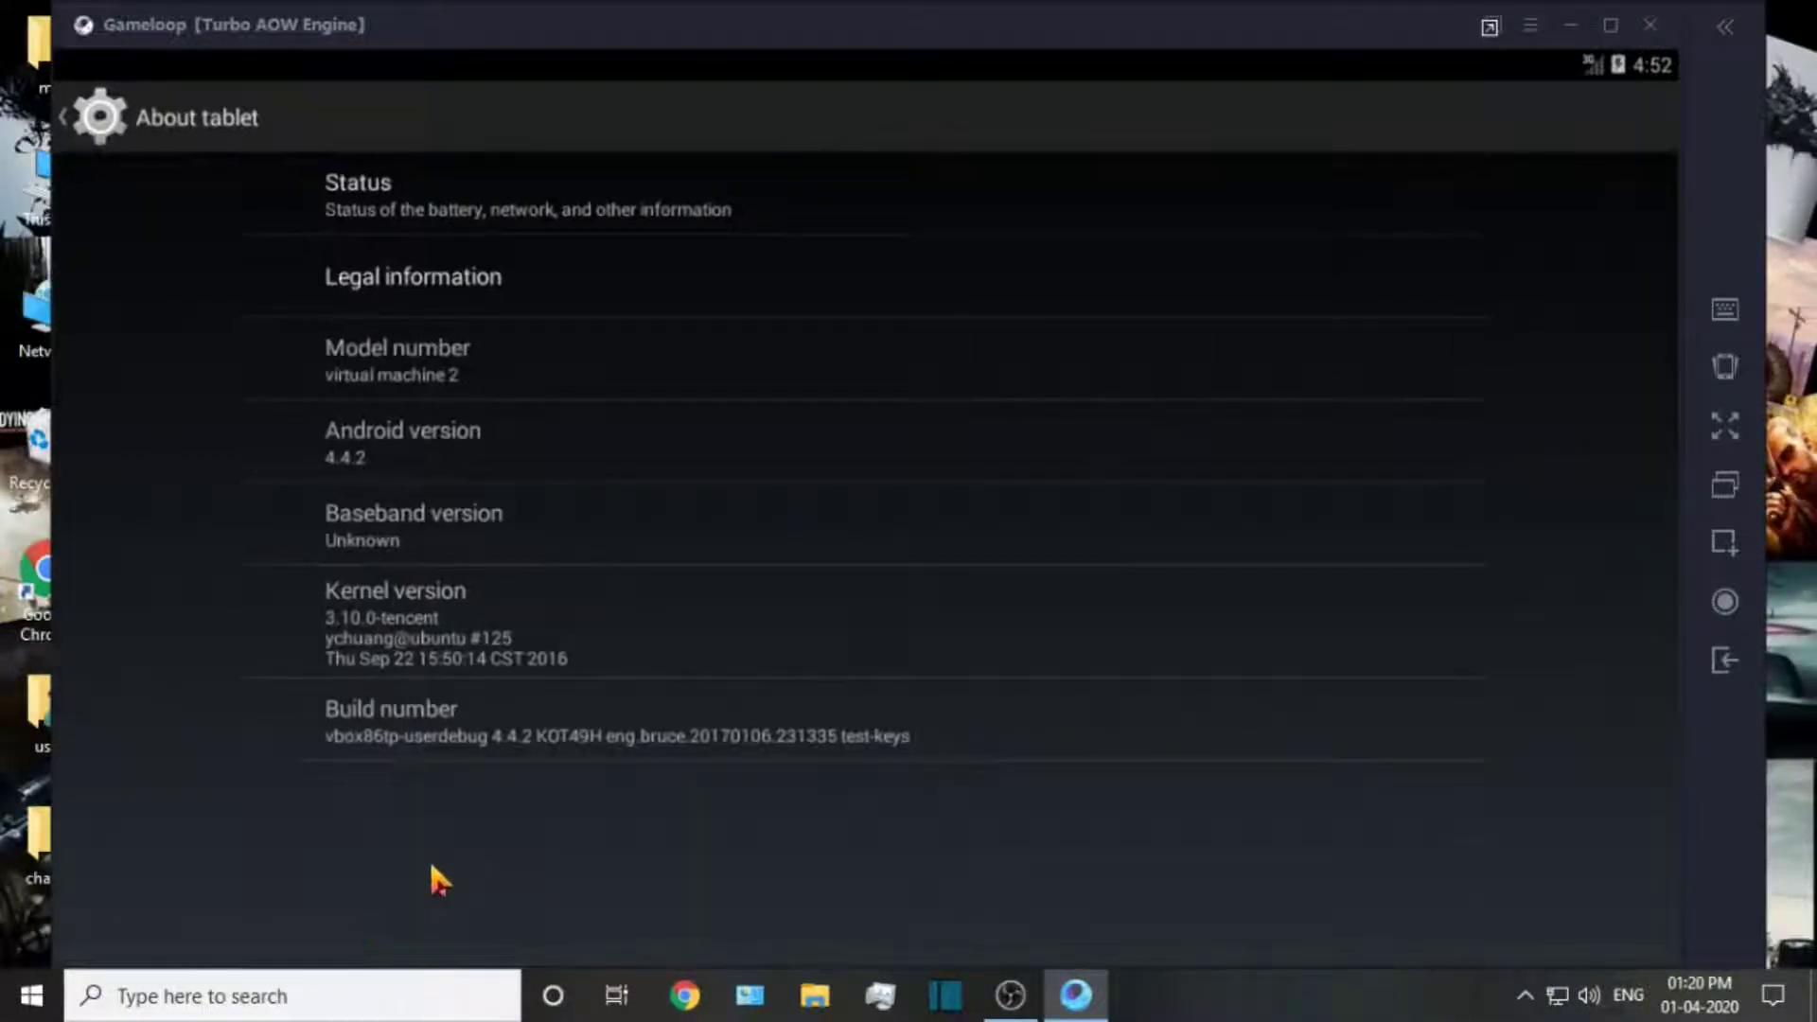
{"action": "left_click", "coordinate": [358, 743]}
{"action": "left_click", "coordinate": [358, 743]}
{"action": "left_click", "coordinate": [358, 743]}
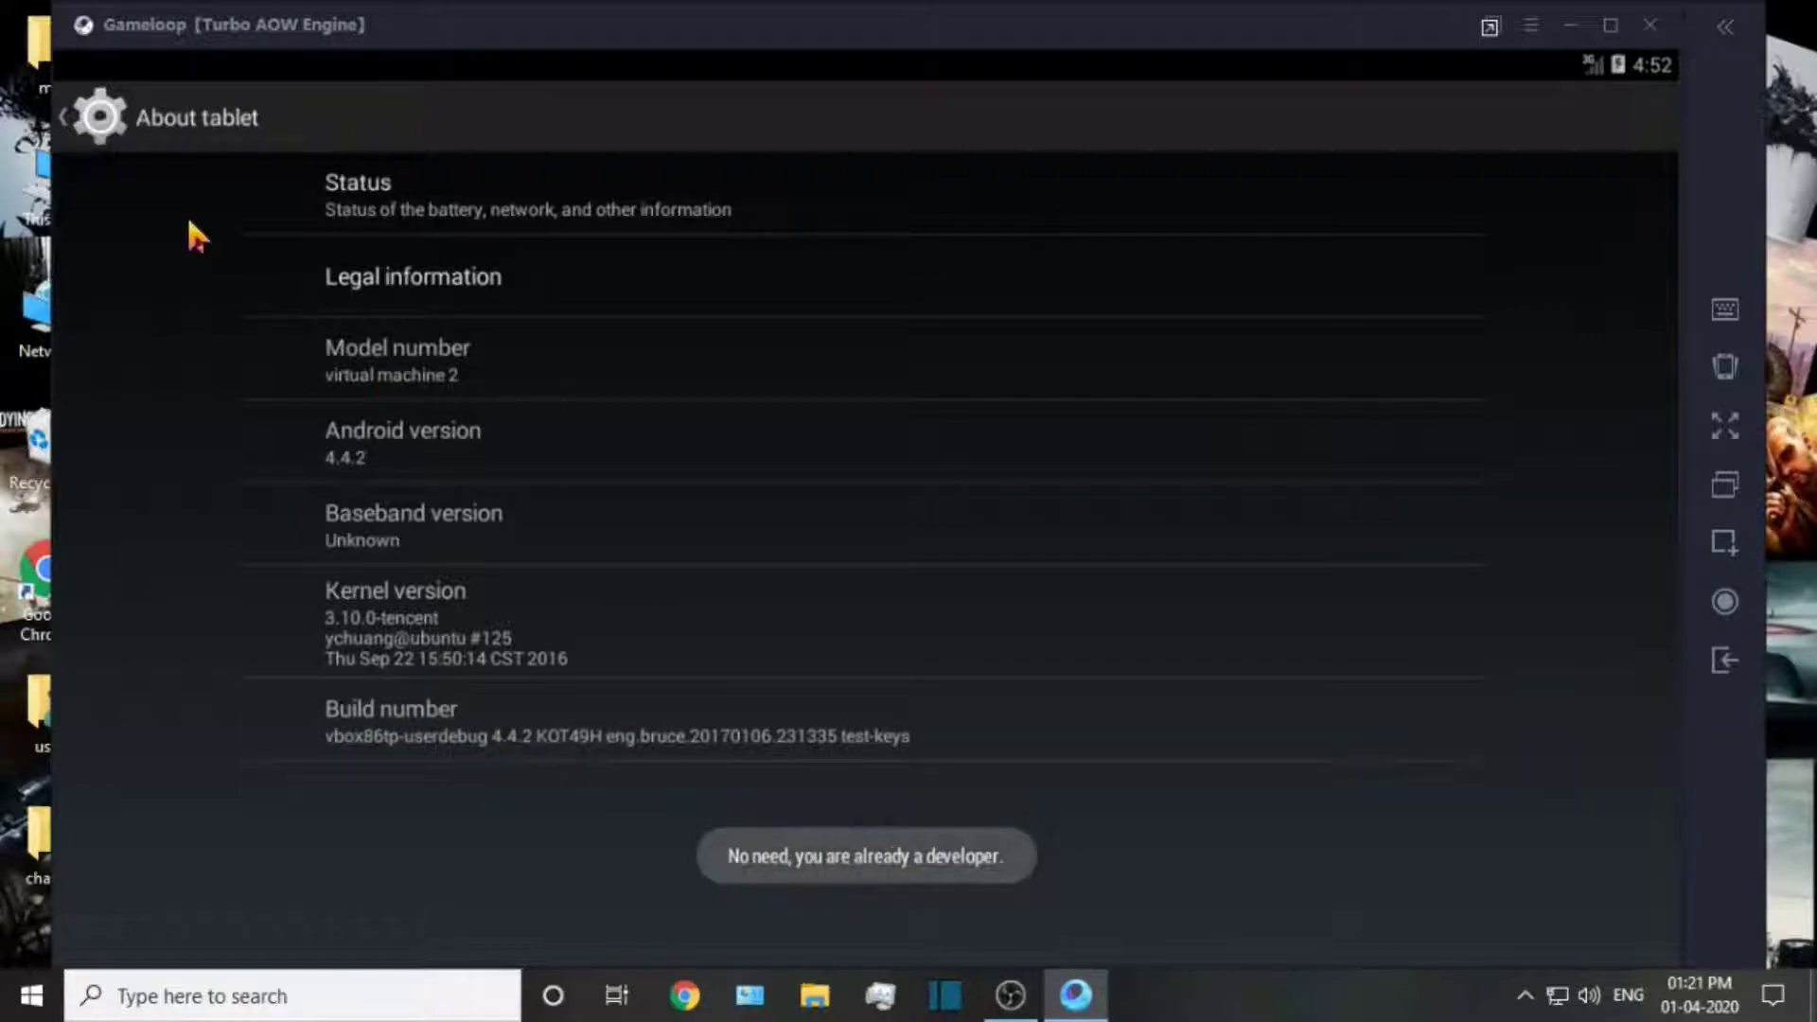
{"action": "left_click", "coordinate": [144, 121]}
Toggle Force 4x MSAA in Developer options, leaving Force GPU rendering on
{"action": "left_click", "coordinate": [733, 857]}
{"action": "scroll", "coordinate": [751, 742], "scroll_direction": "down", "scroll_amount": 5}
{"action": "scroll", "coordinate": [824, 710], "scroll_direction": "down", "scroll_amount": 5}
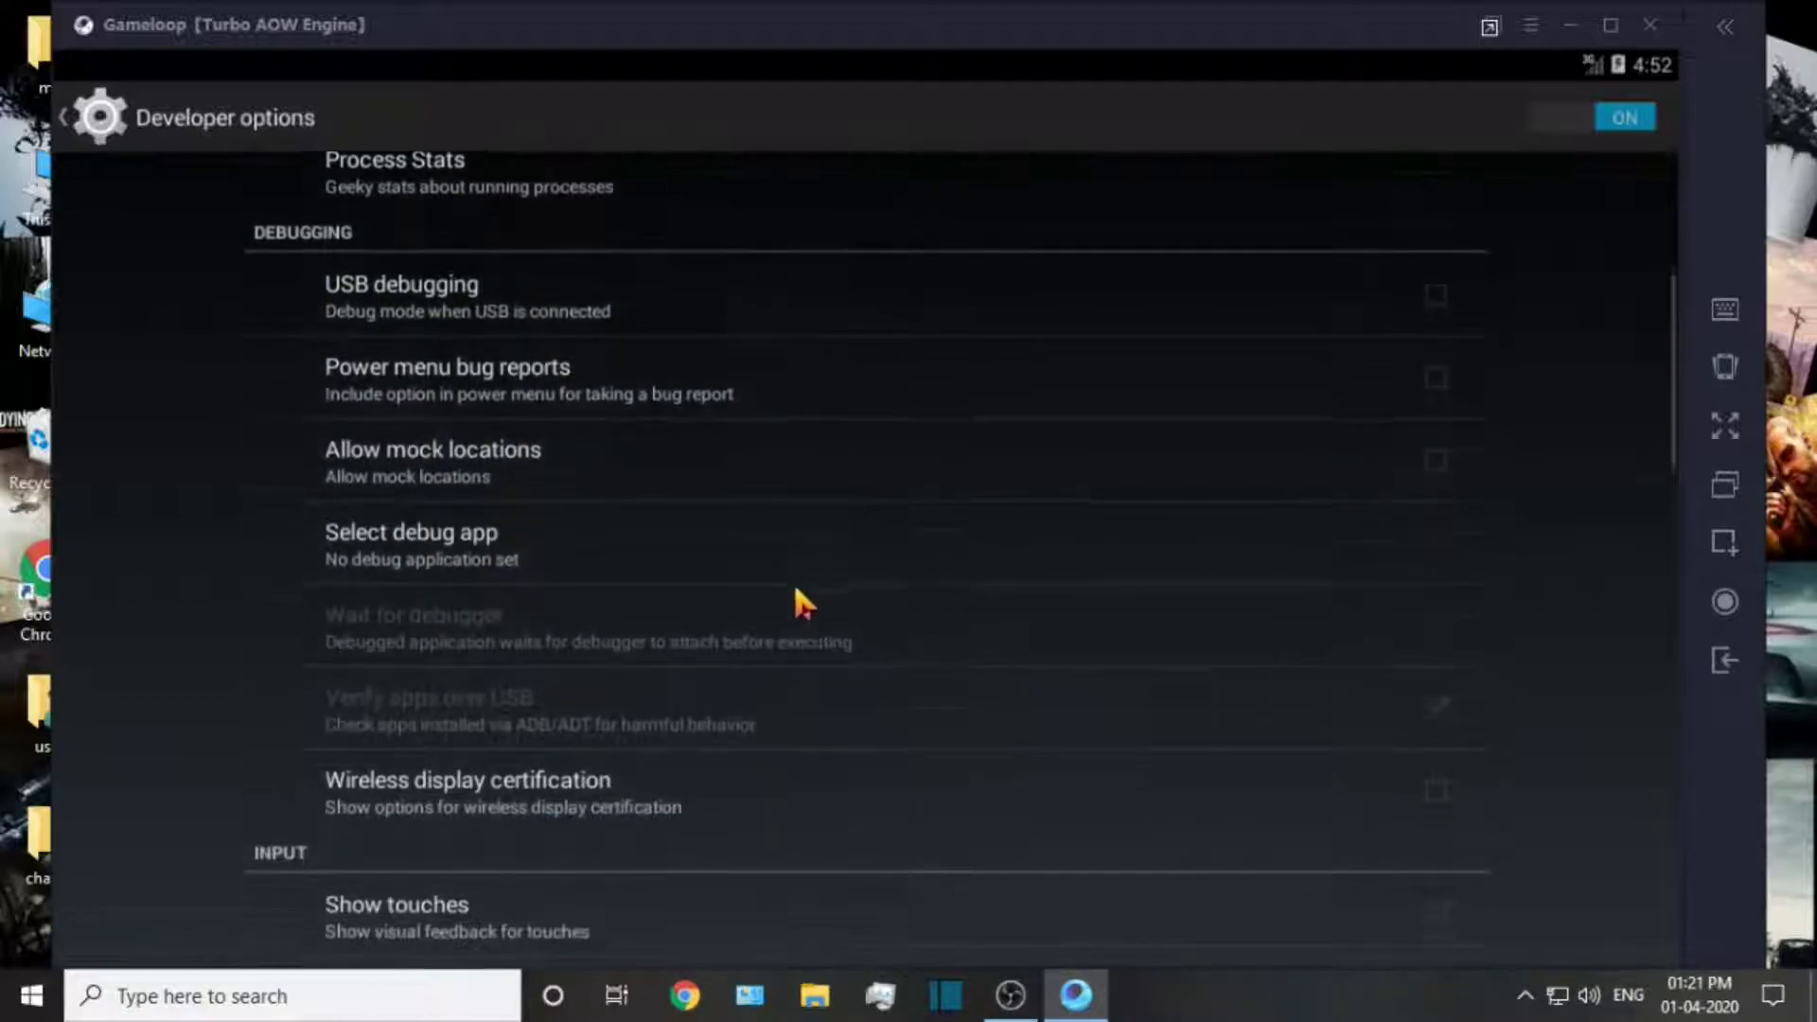
{"action": "scroll", "coordinate": [842, 660], "scroll_direction": "down", "scroll_amount": 5}
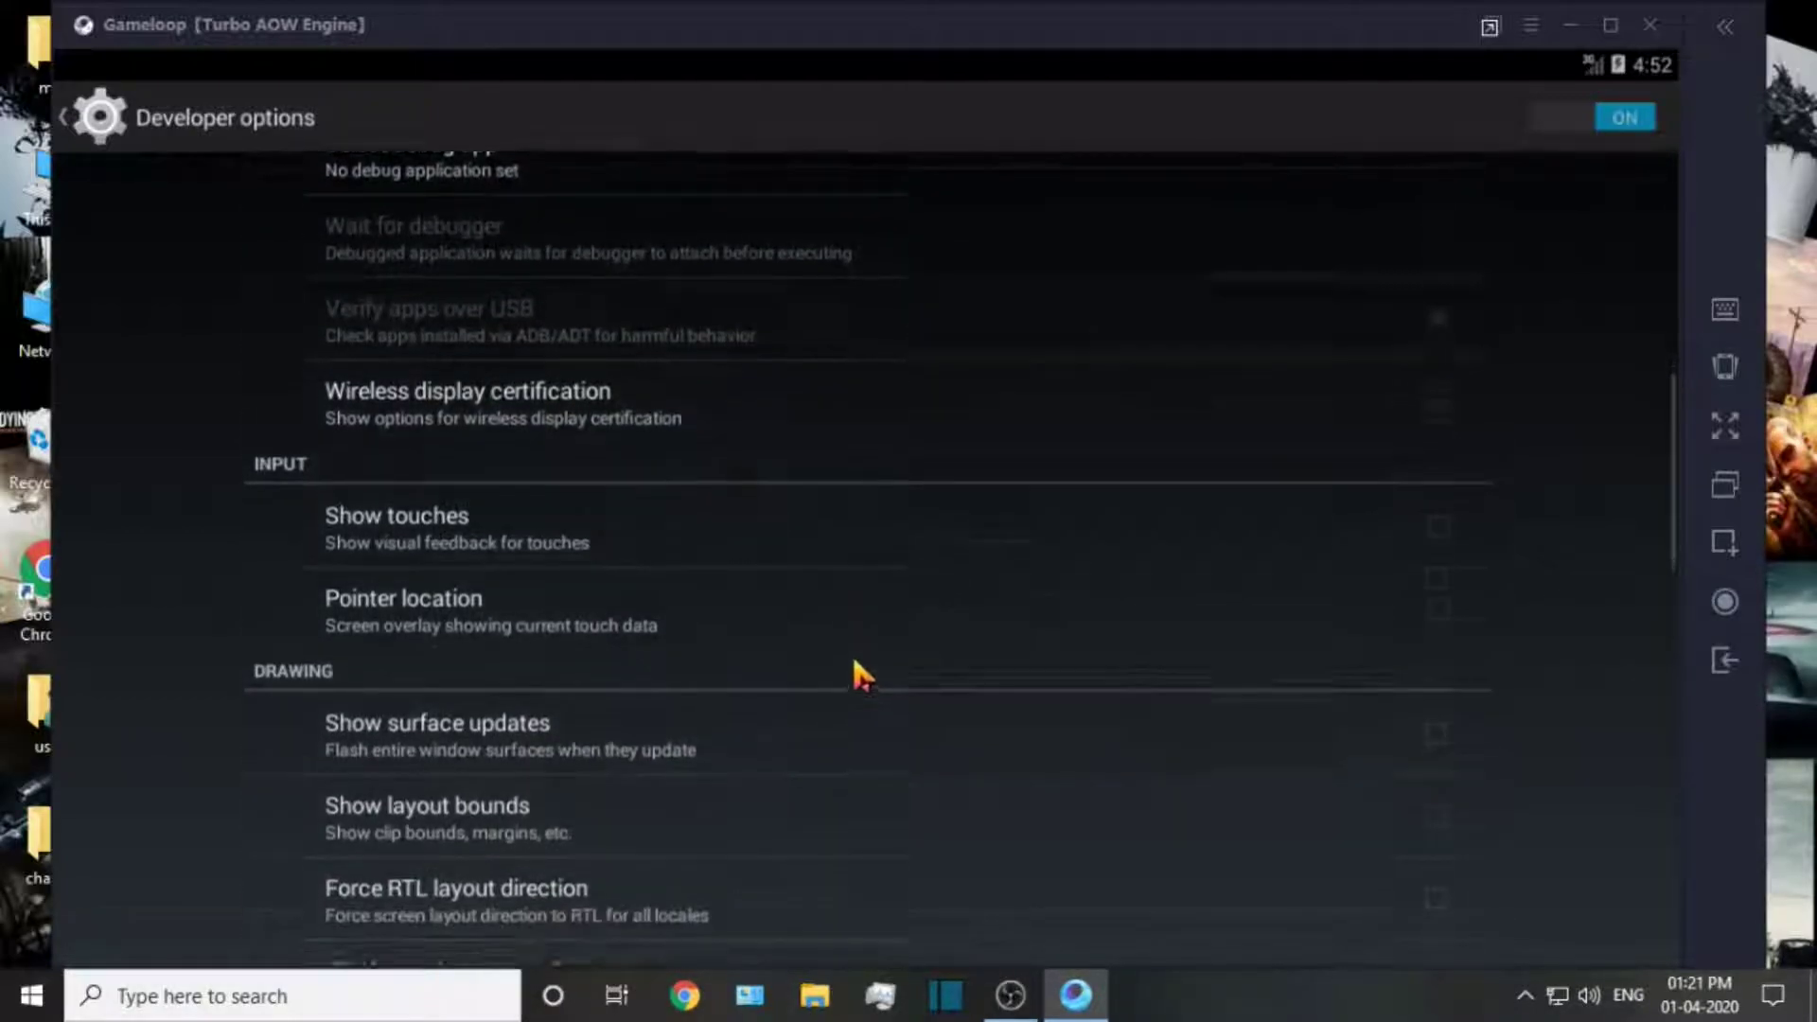
{"action": "scroll", "coordinate": [899, 648], "scroll_direction": "down", "scroll_amount": 2}
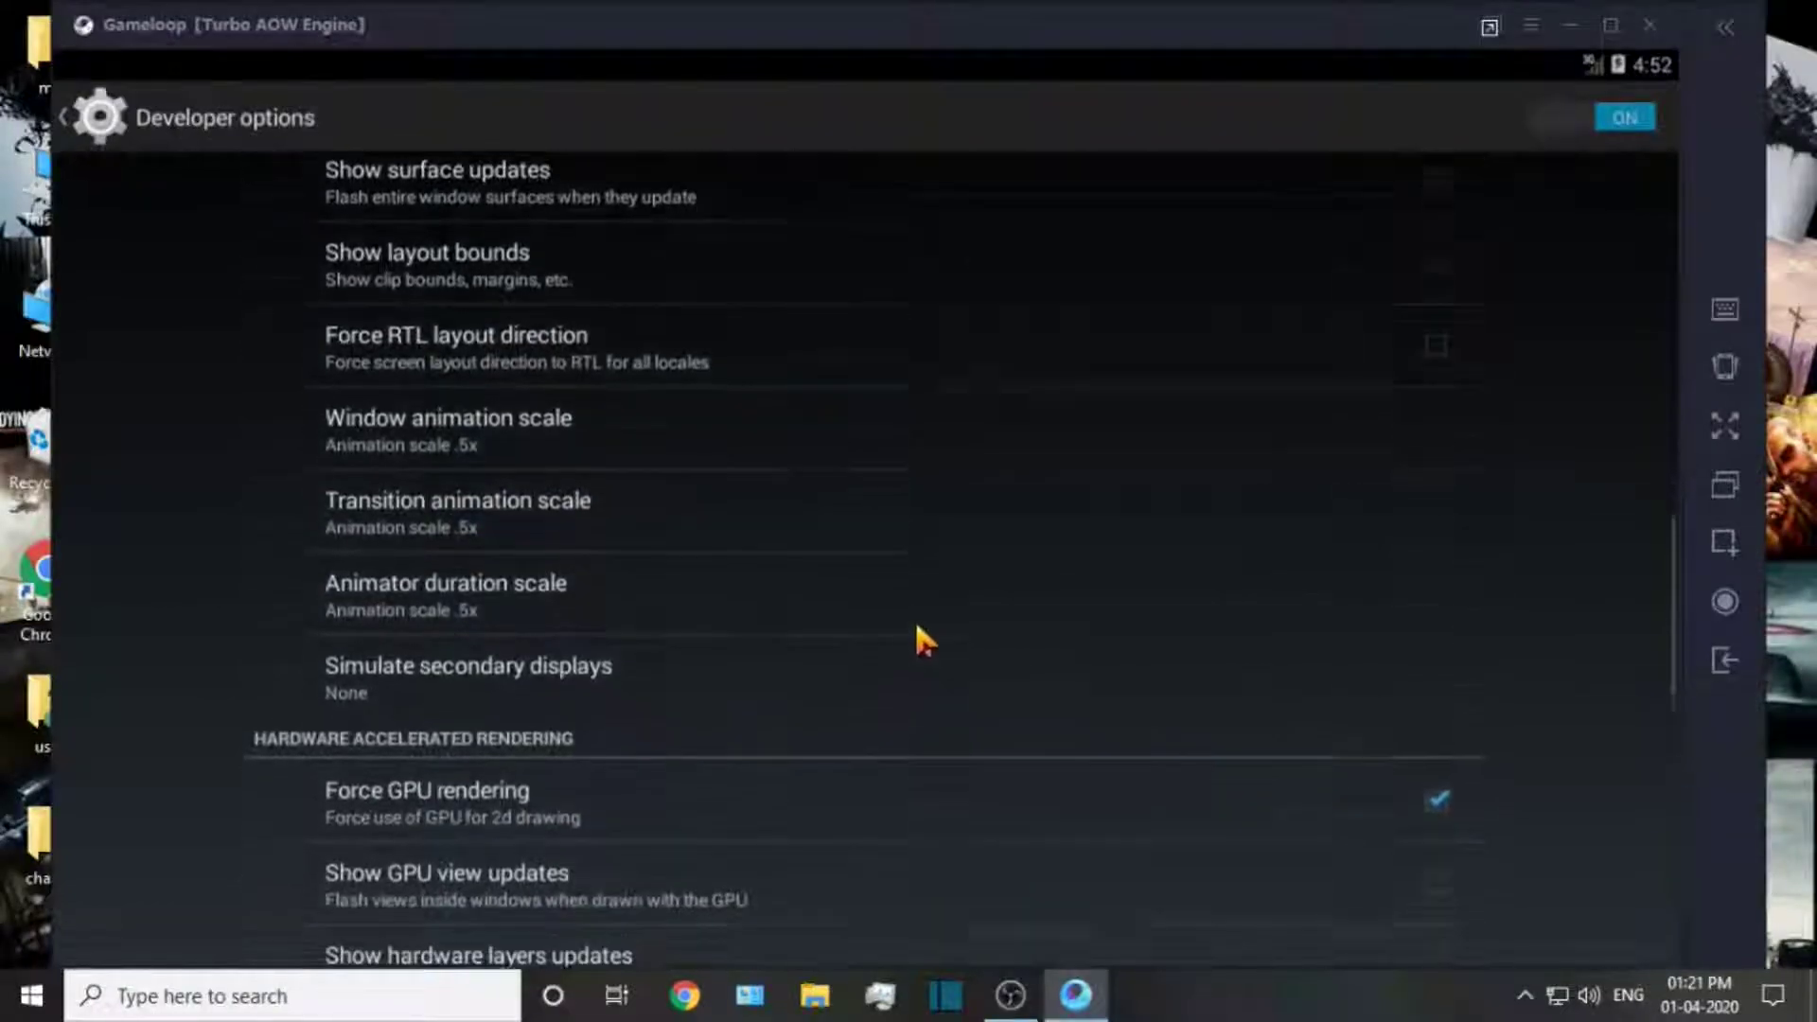
{"action": "scroll", "coordinate": [880, 714], "scroll_direction": "down", "scroll_amount": 3}
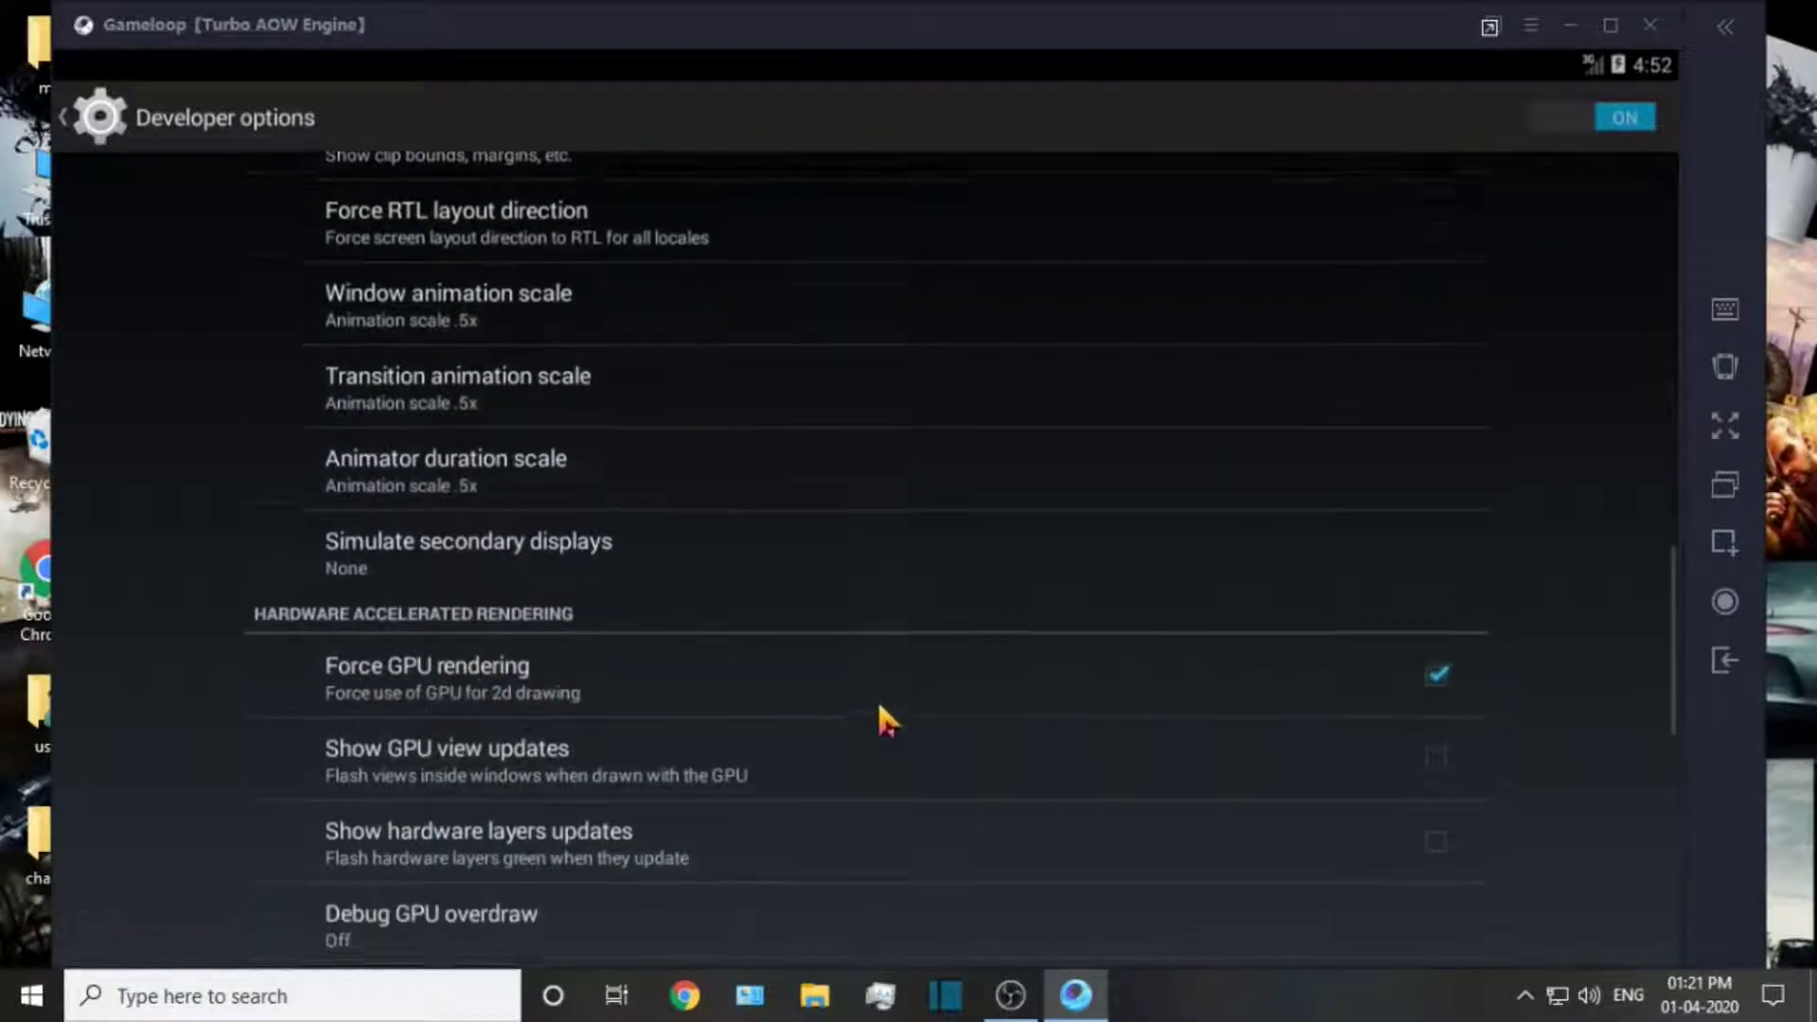
{"action": "scroll", "coordinate": [1079, 757], "scroll_direction": "down", "scroll_amount": 6}
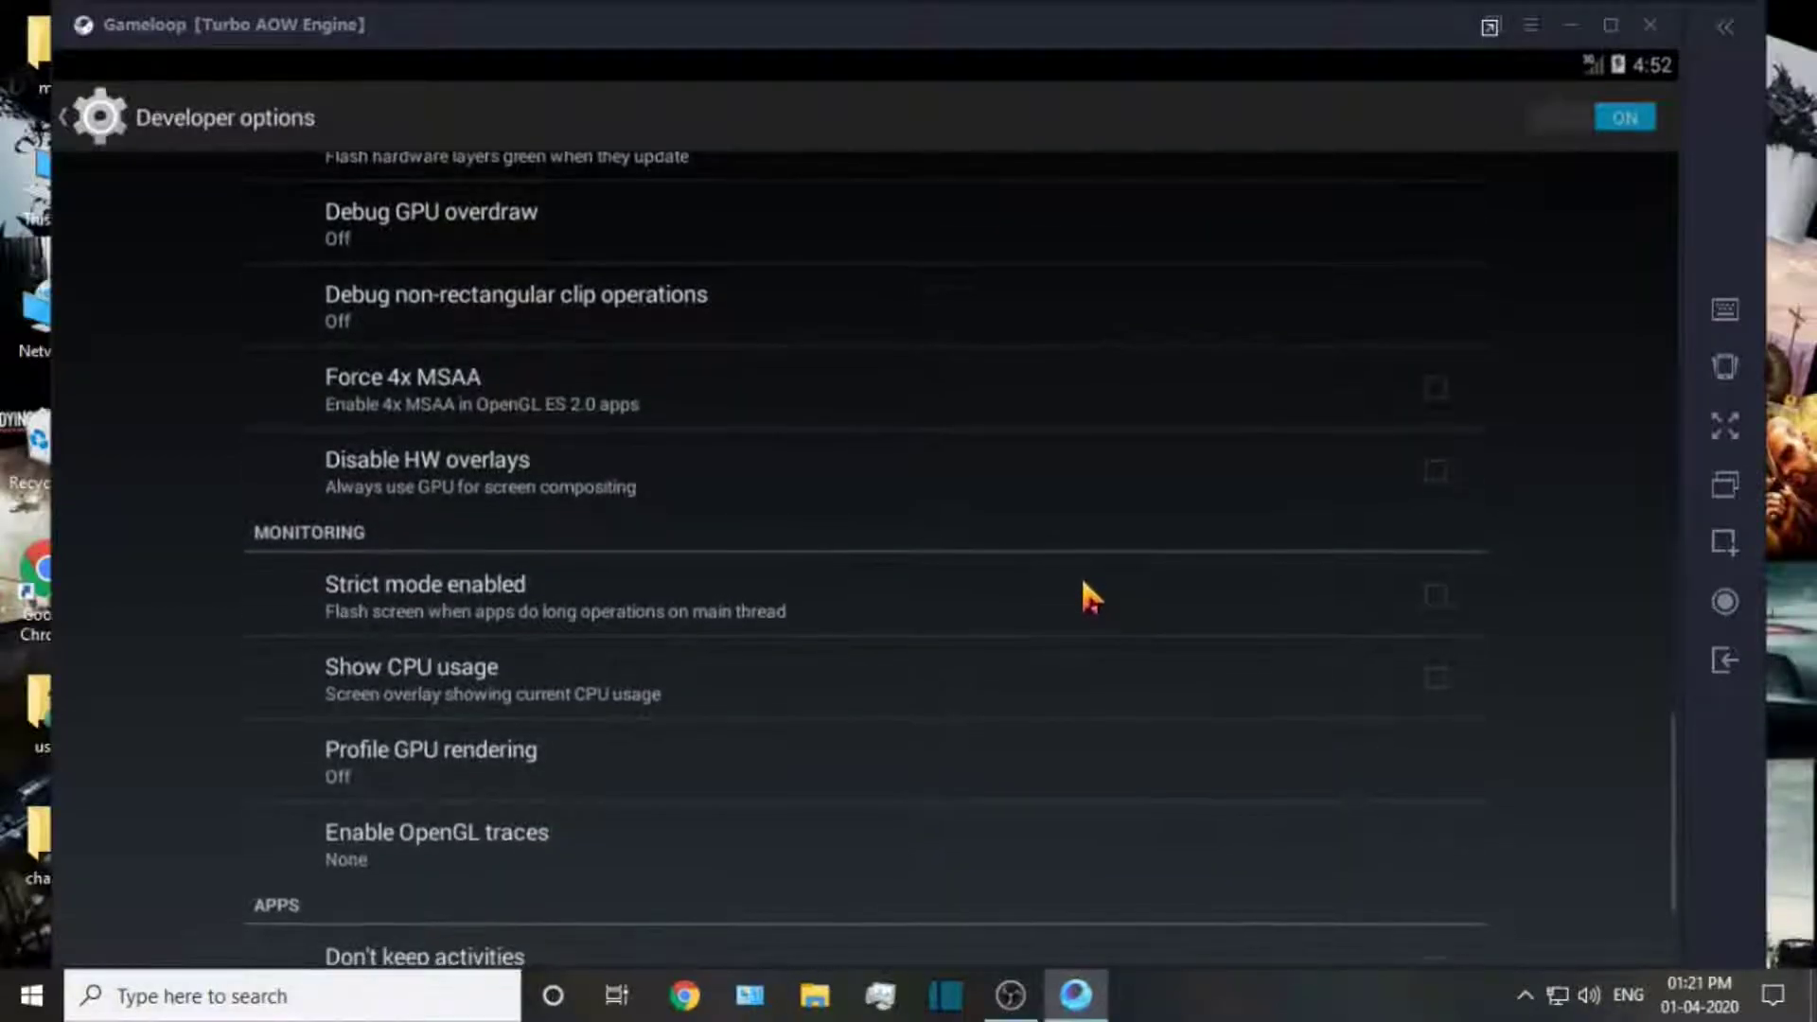
{"action": "left_click", "coordinate": [1437, 394]}
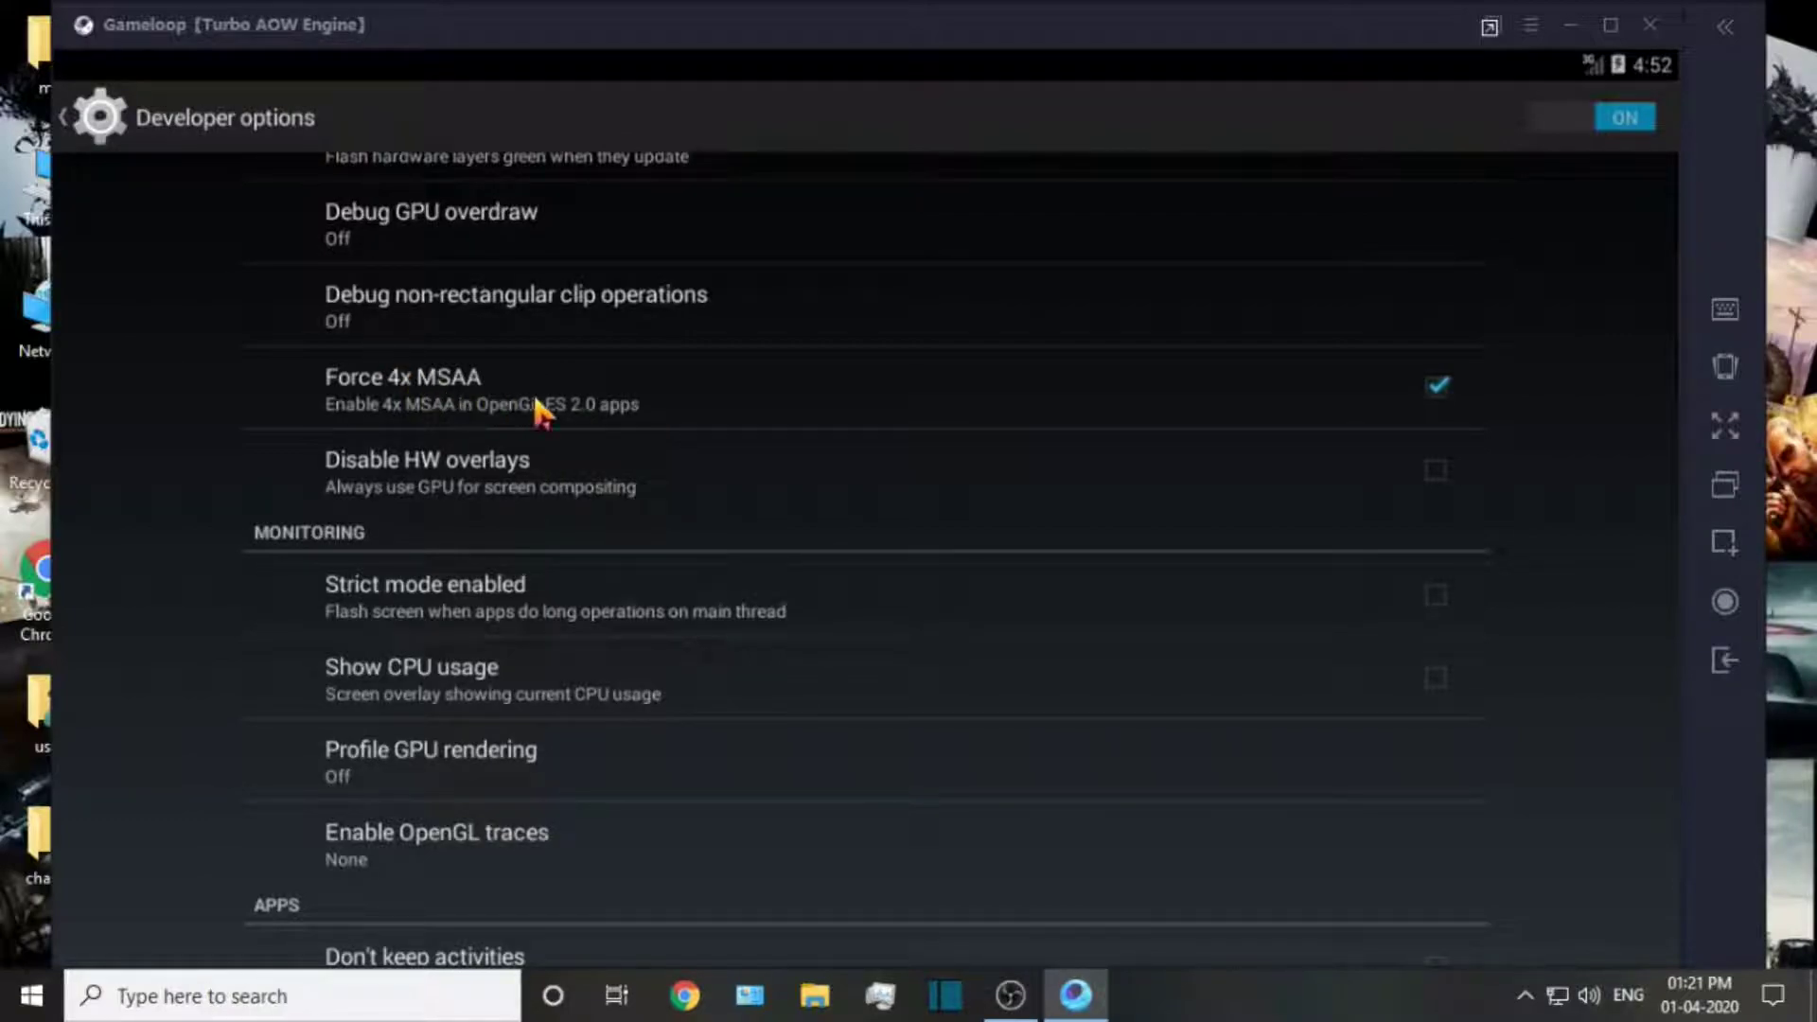
{"action": "scroll", "coordinate": [1098, 206], "scroll_direction": "up", "scroll_amount": 15}
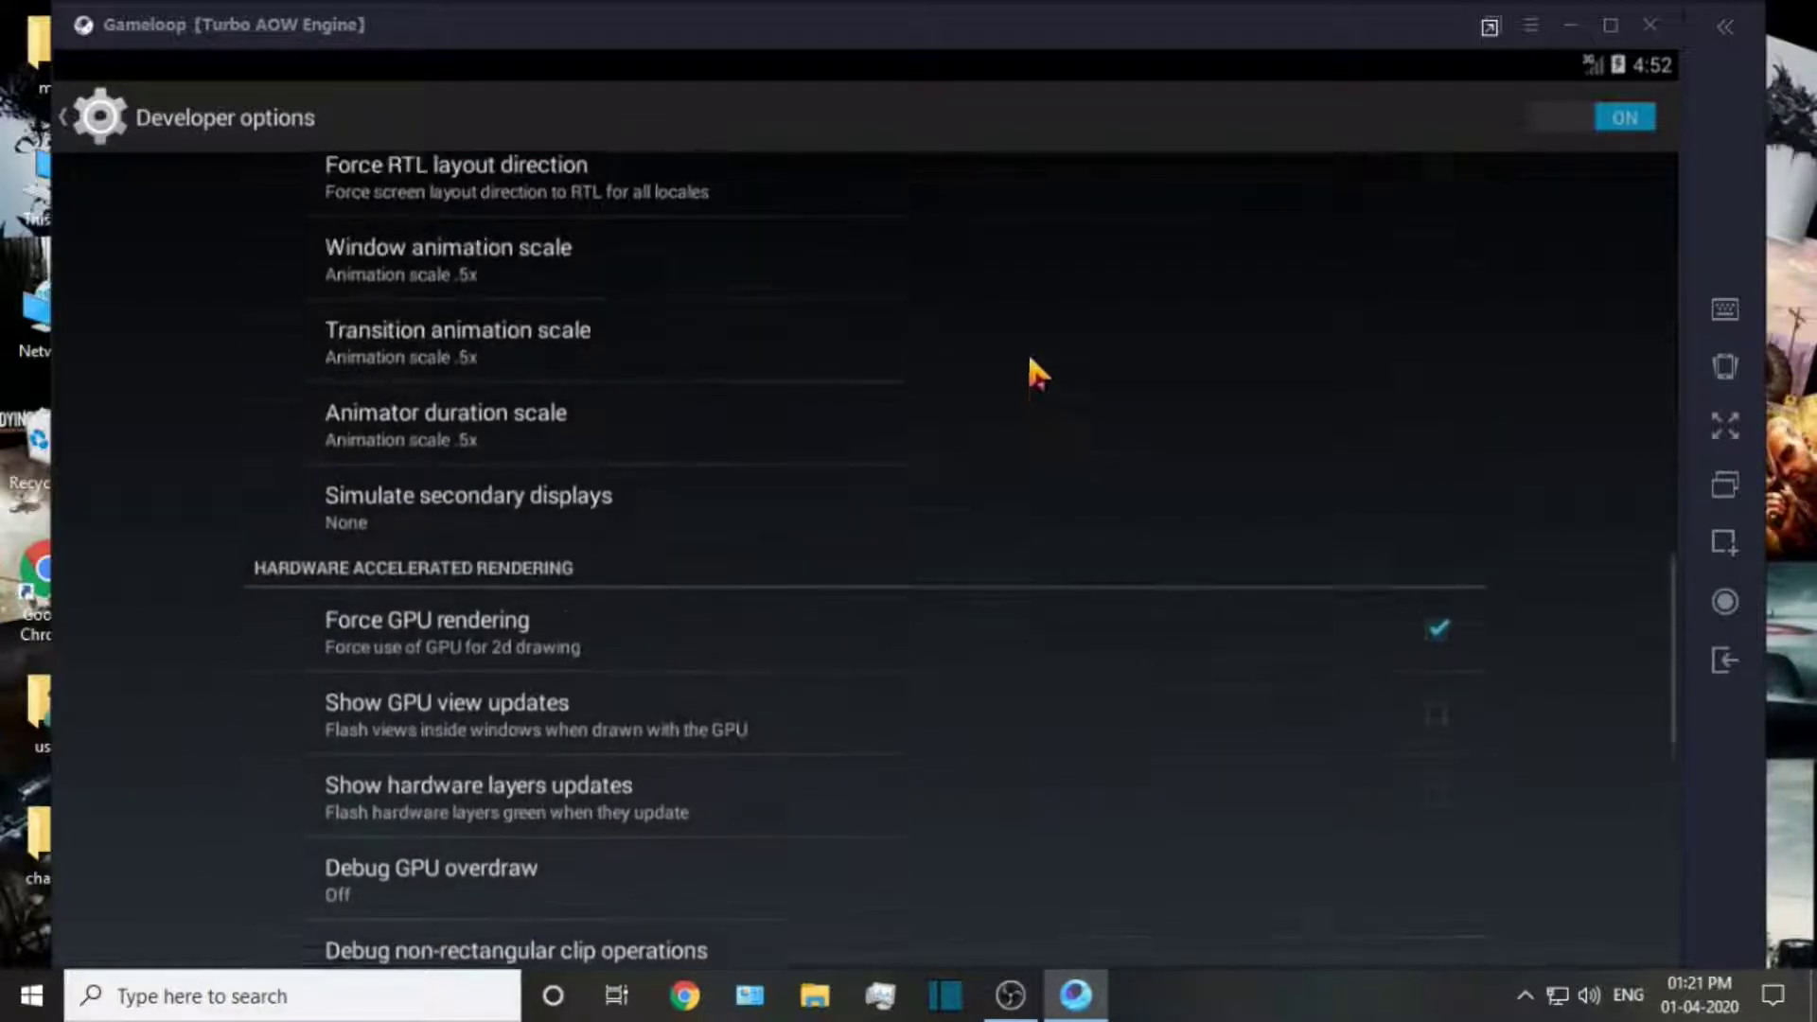
{"action": "scroll", "coordinate": [1013, 653], "scroll_direction": "down", "scroll_amount": 12}
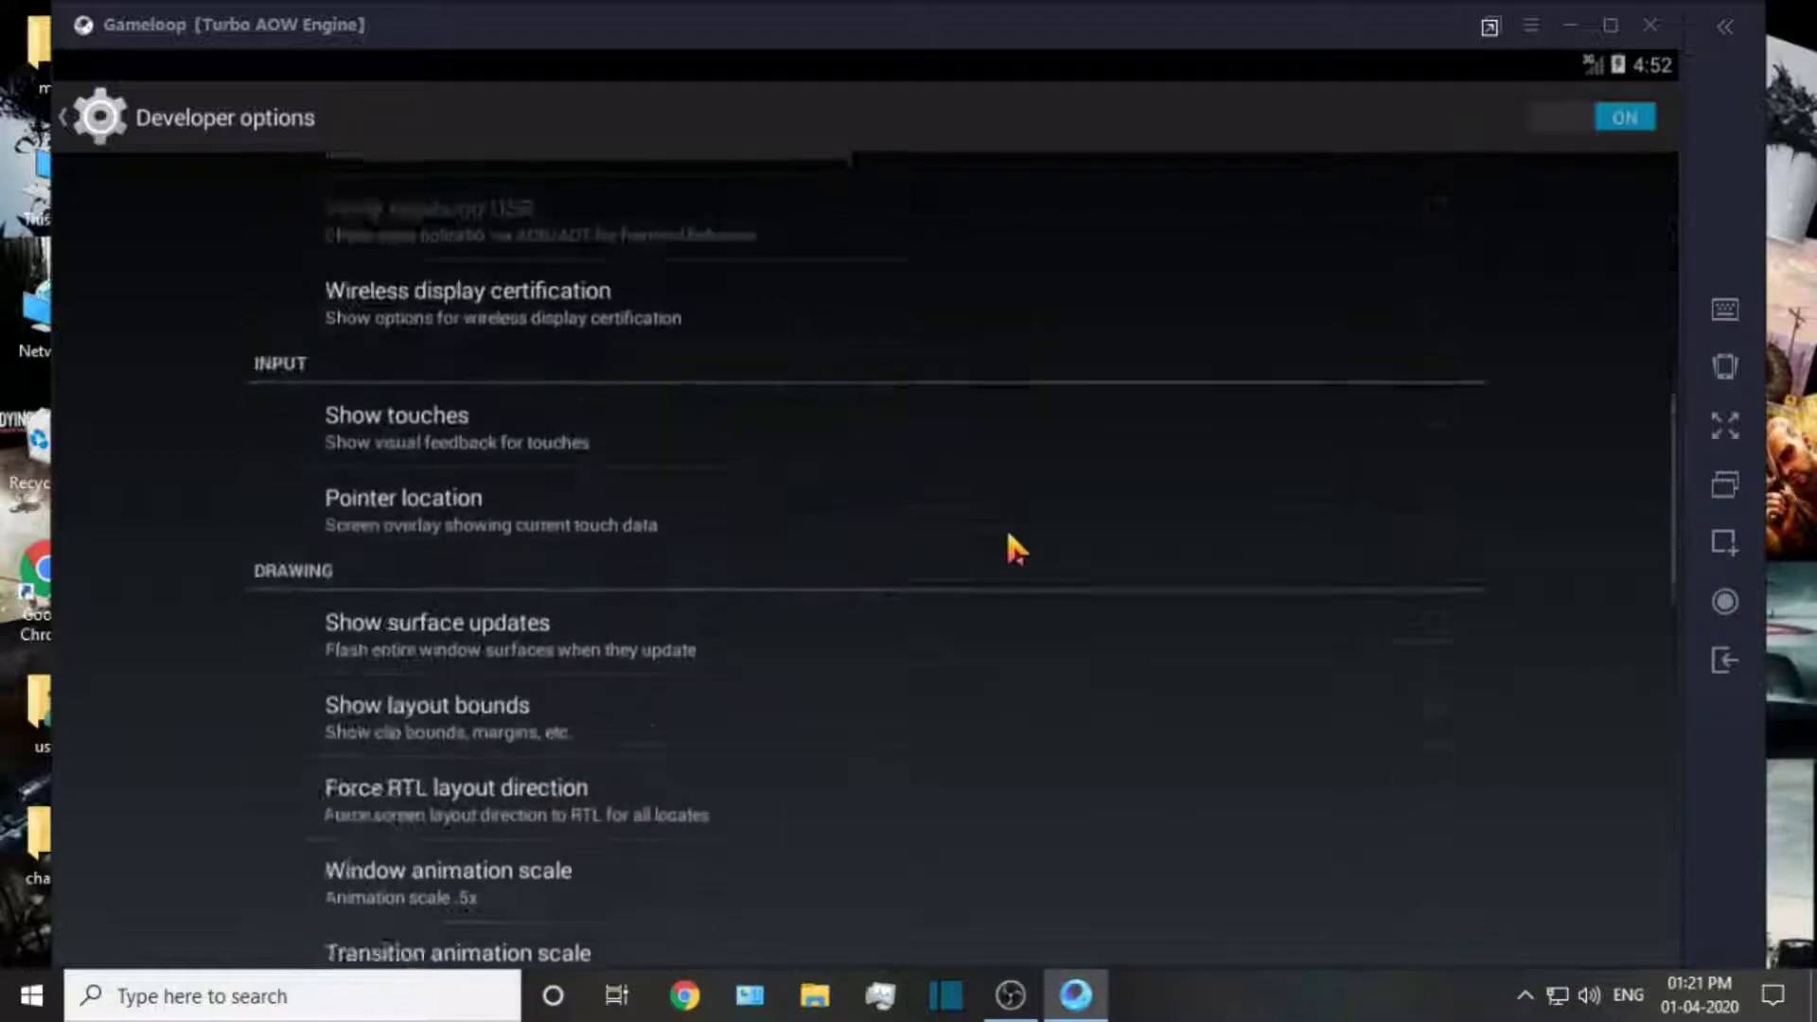
{"action": "scroll", "coordinate": [1368, 674], "scroll_direction": "down", "scroll_amount": 2}
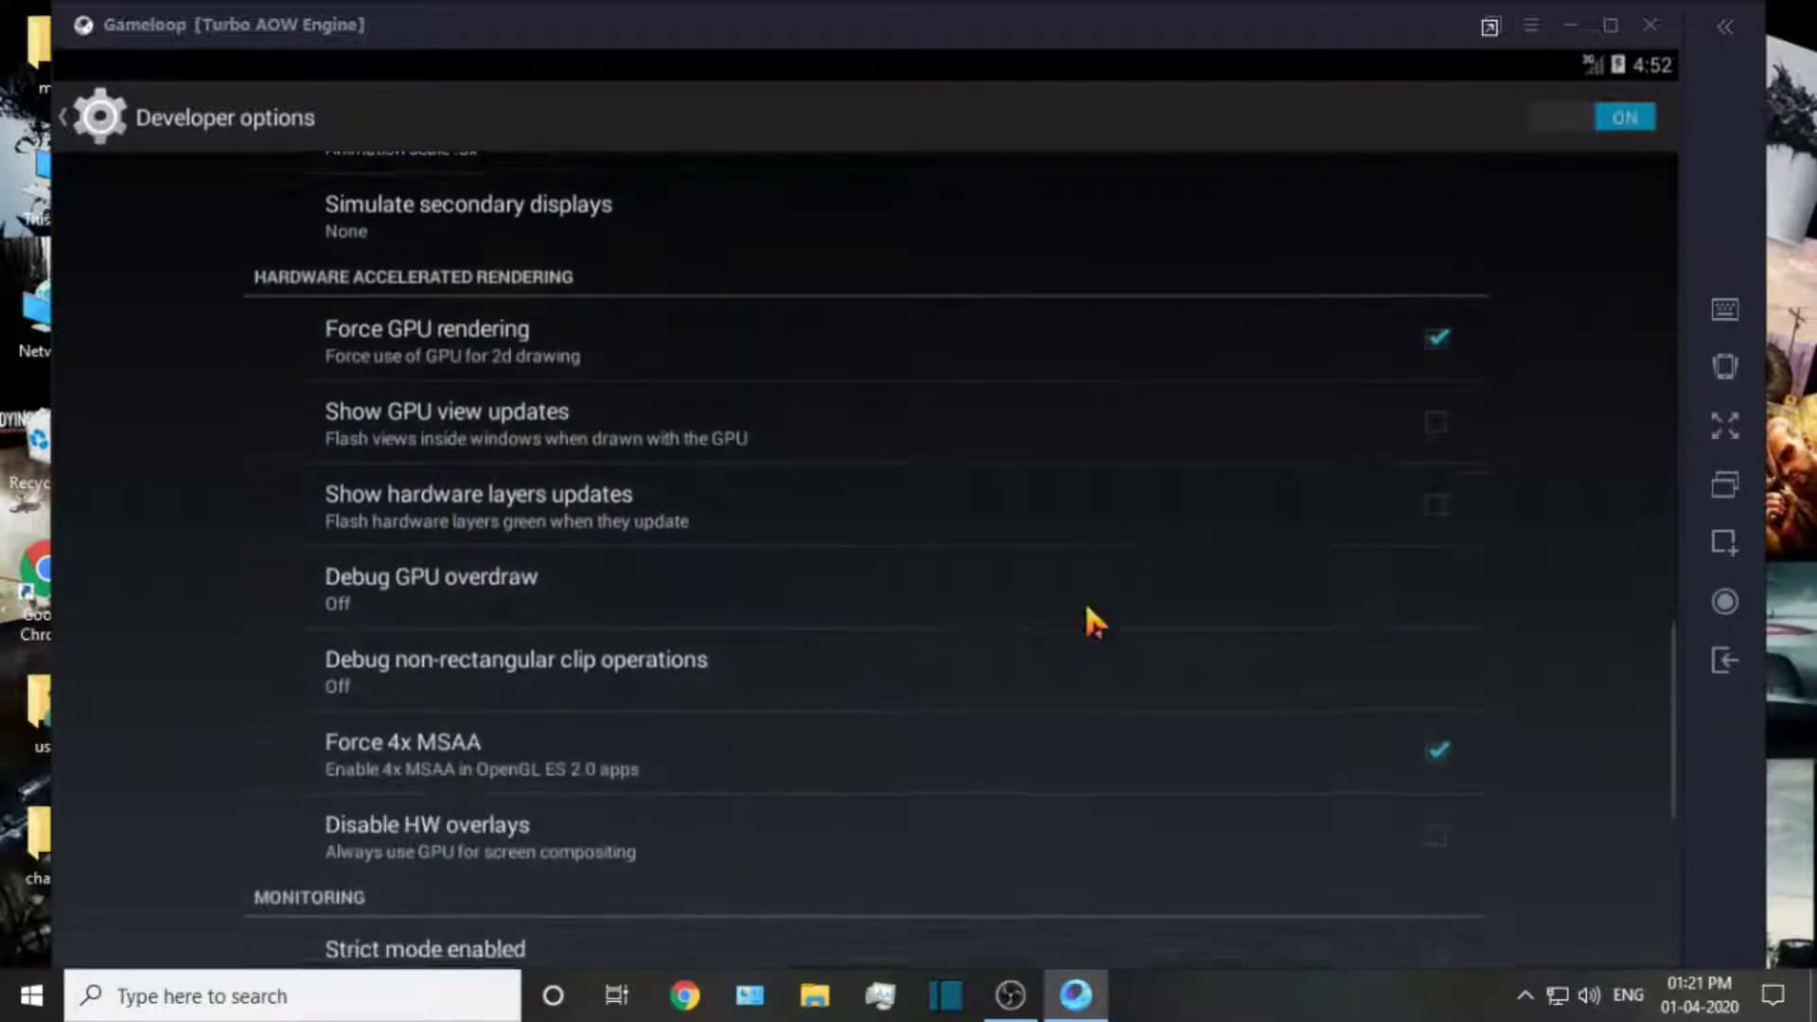
{"action": "left_click", "coordinate": [1436, 743]}
Return to the Android home screen, search Google for apkpure and open APKPure.com
{"action": "left_click", "coordinate": [1726, 653]}
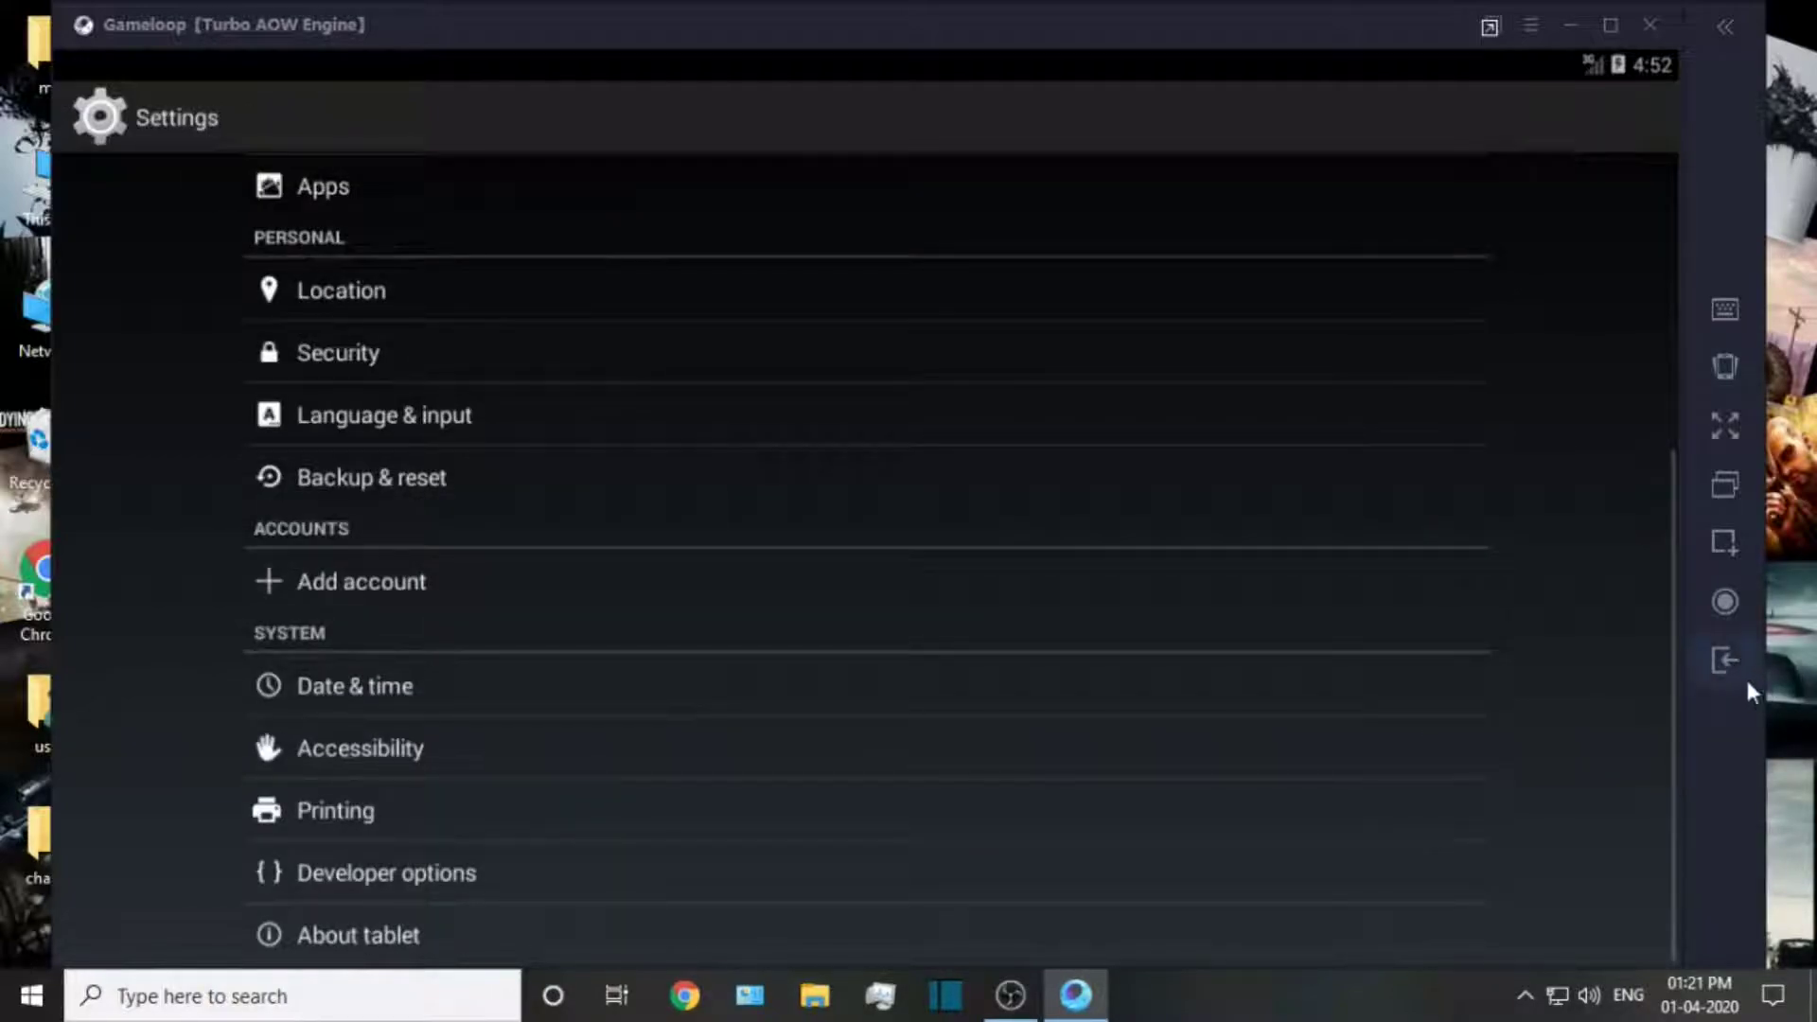
{"action": "left_click", "coordinate": [1724, 660]}
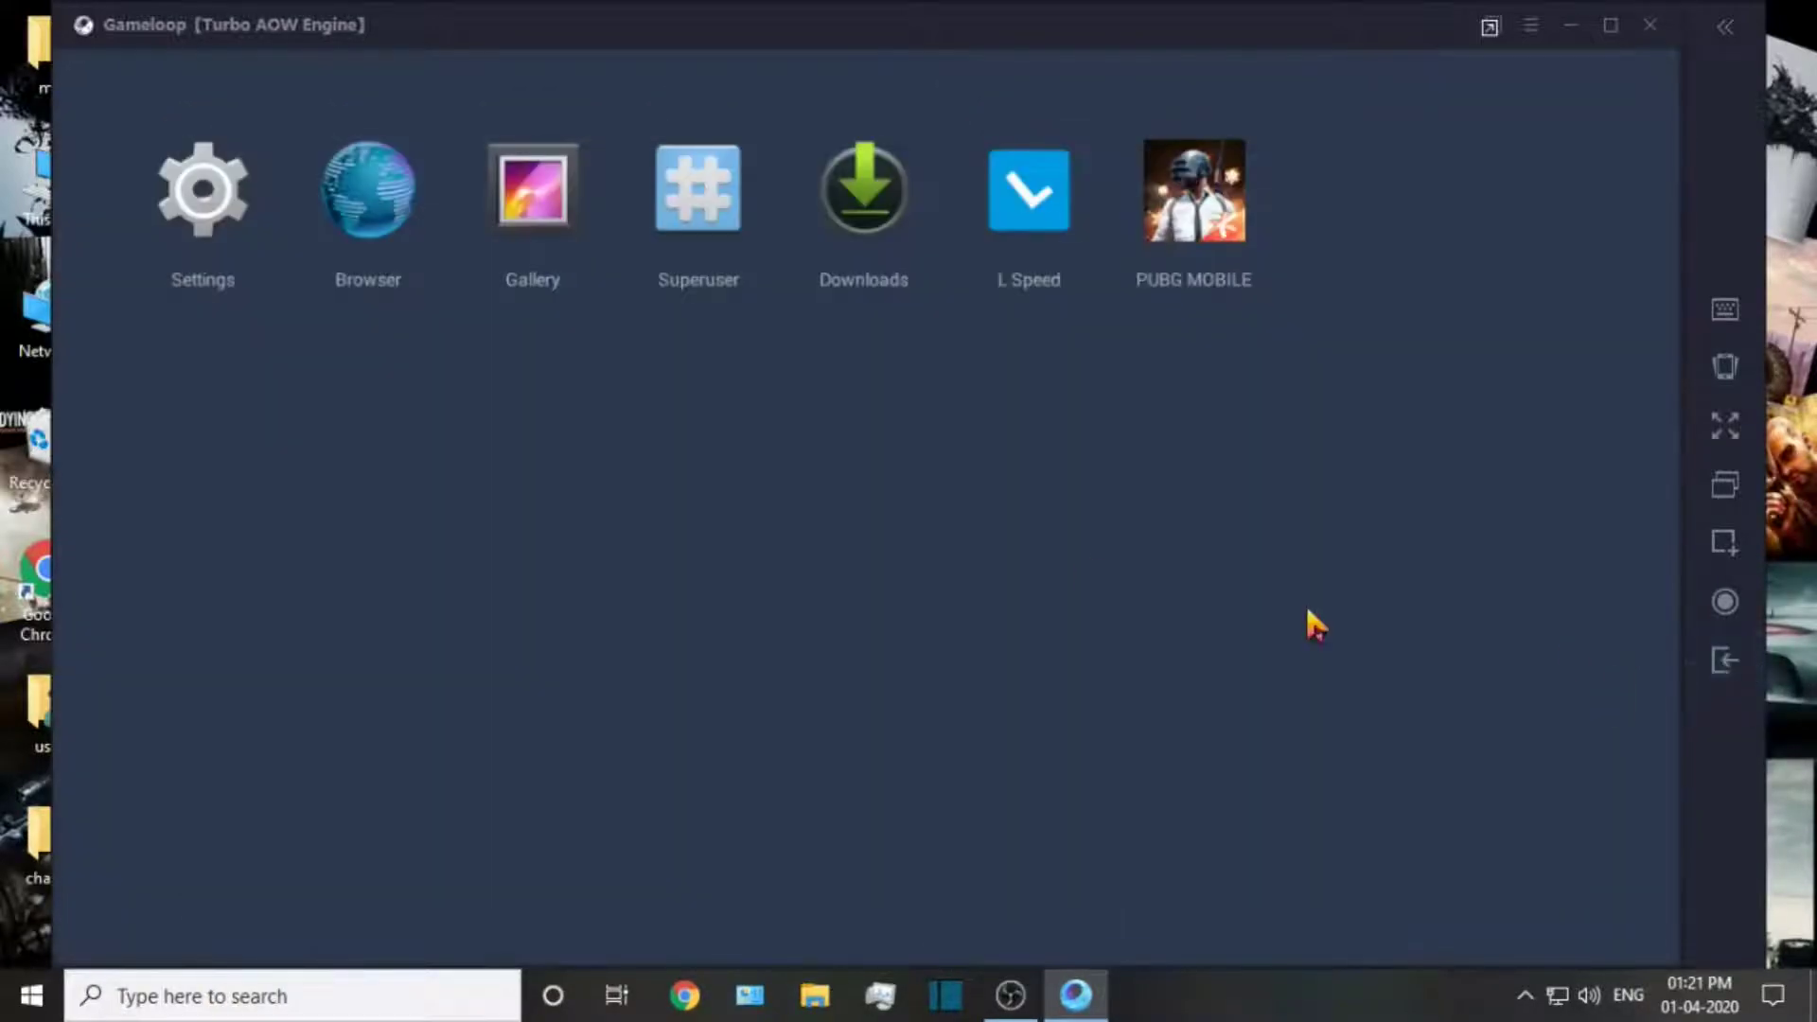
{"action": "left_click", "coordinate": [398, 231]}
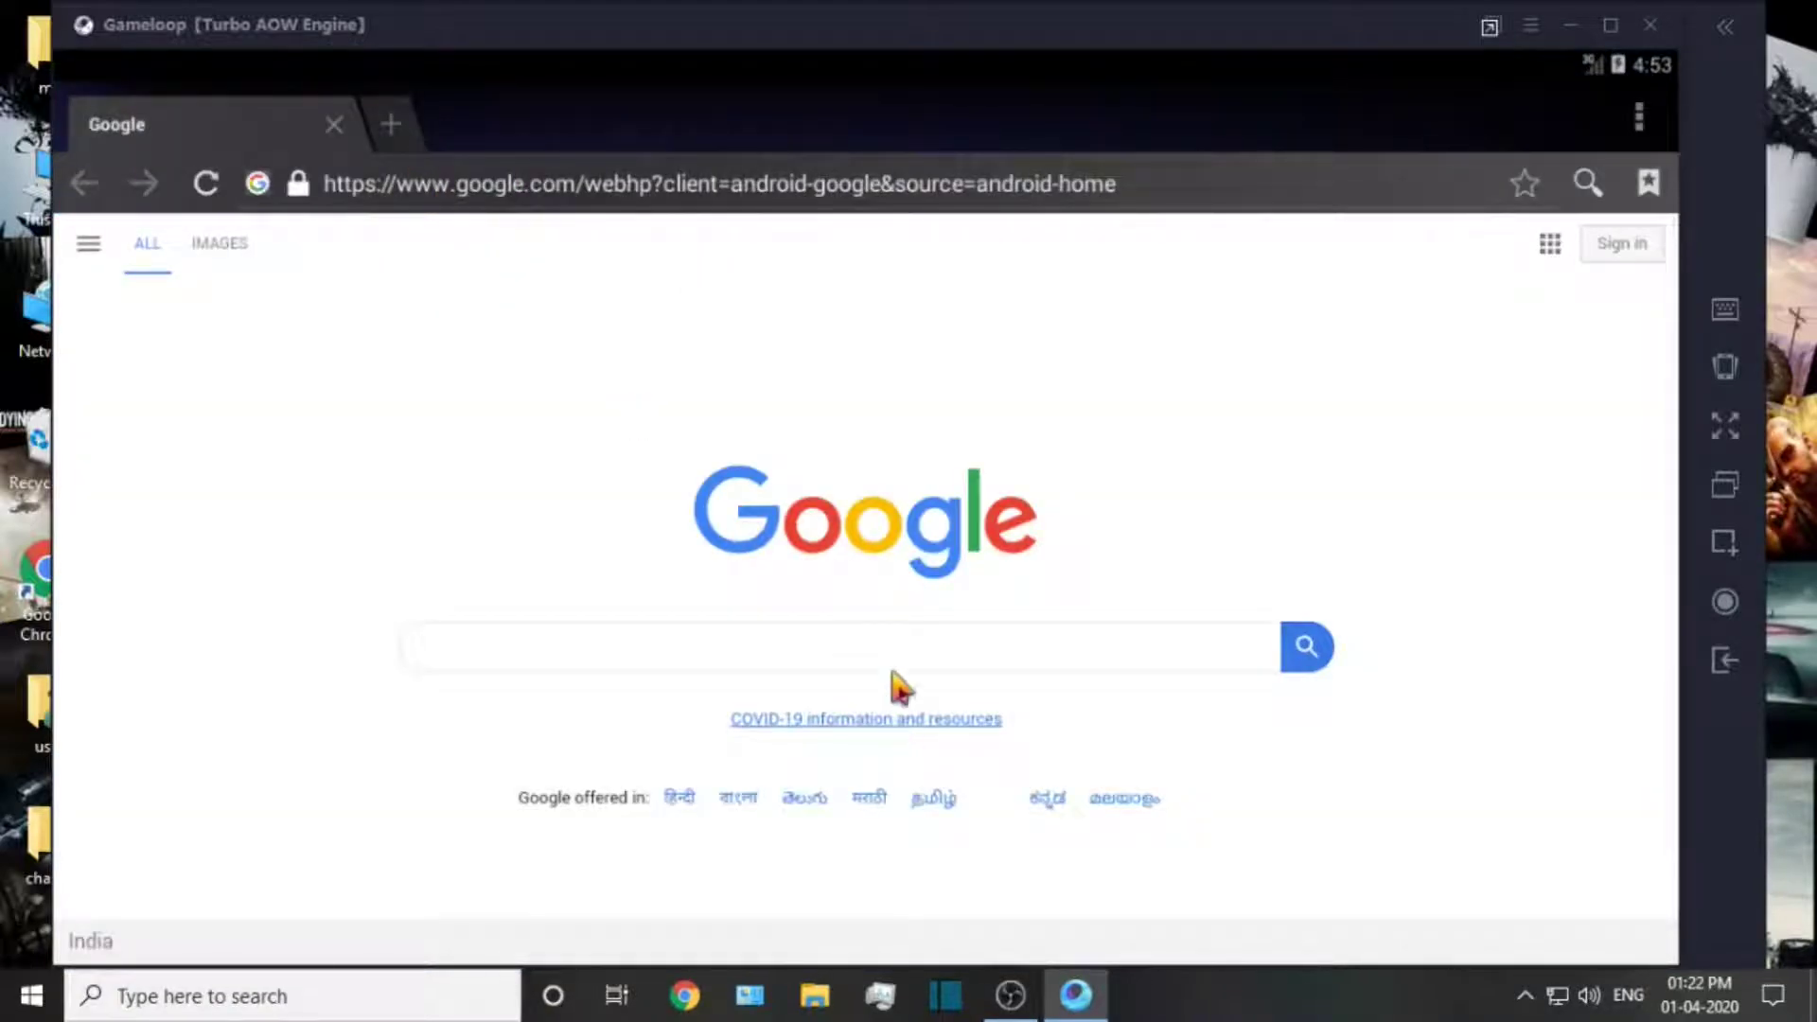
{"action": "left_click", "coordinate": [890, 660]}
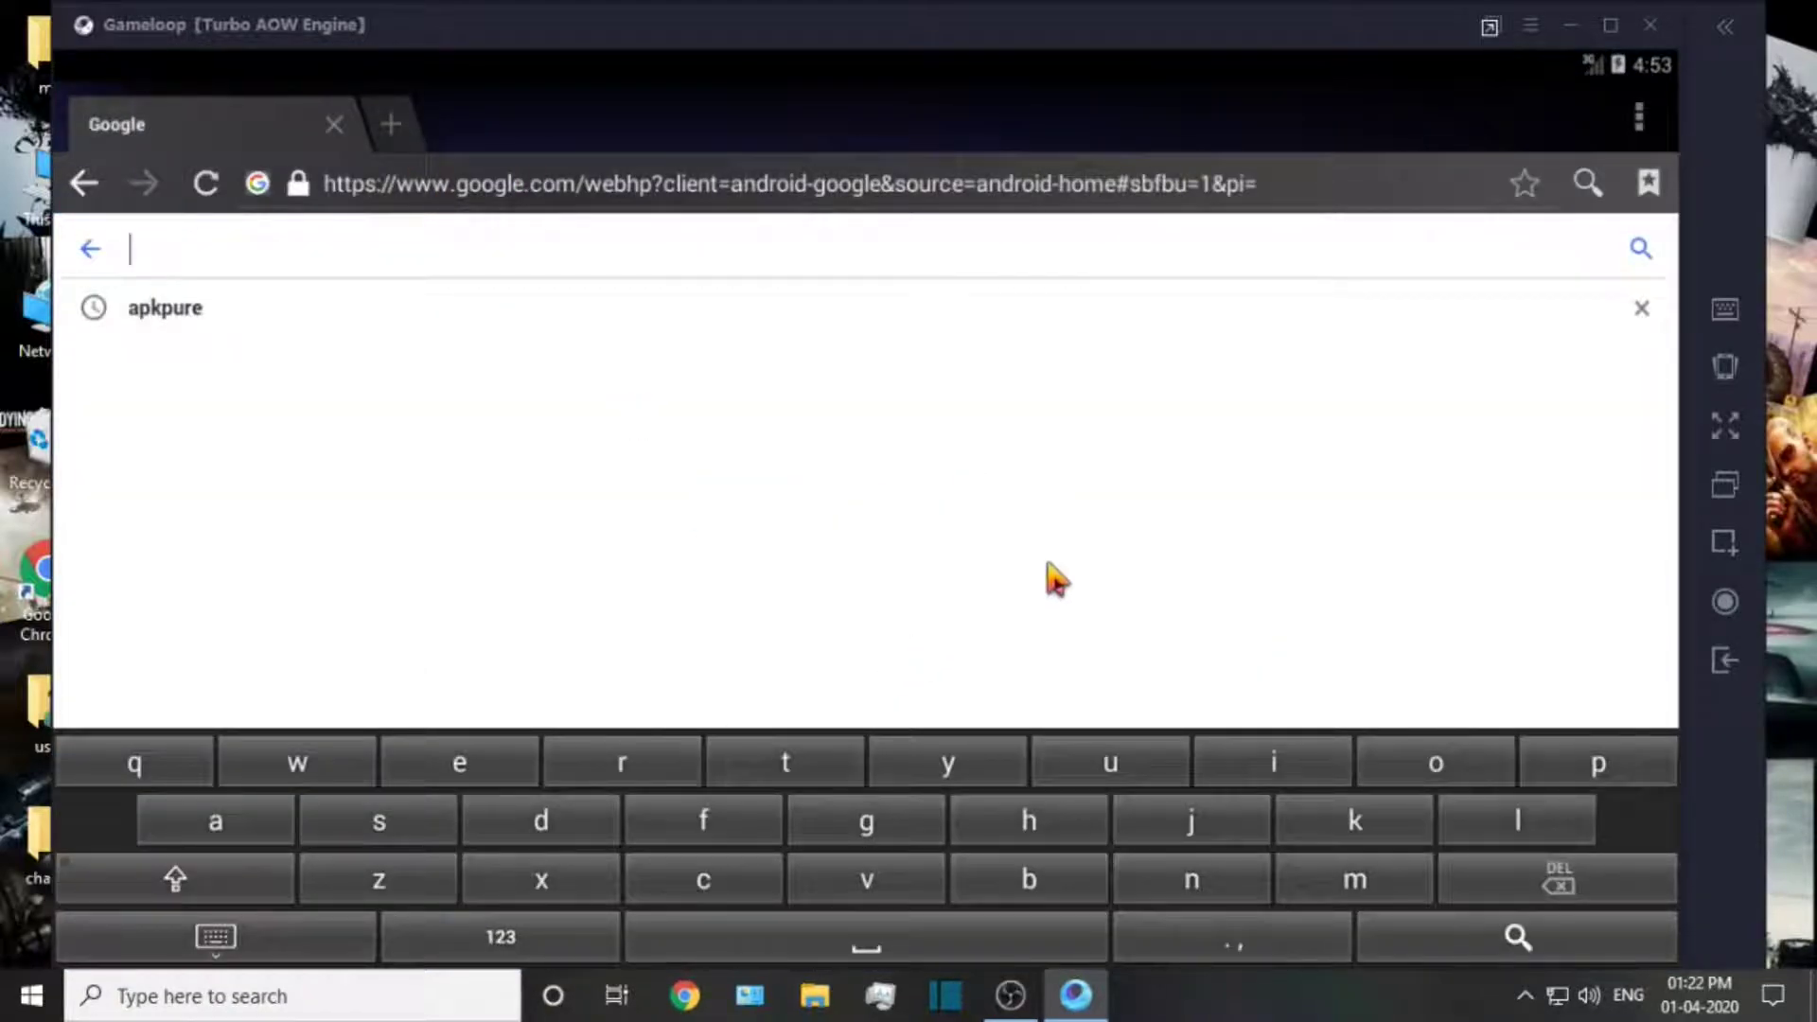
{"action": "type", "text": "a"}
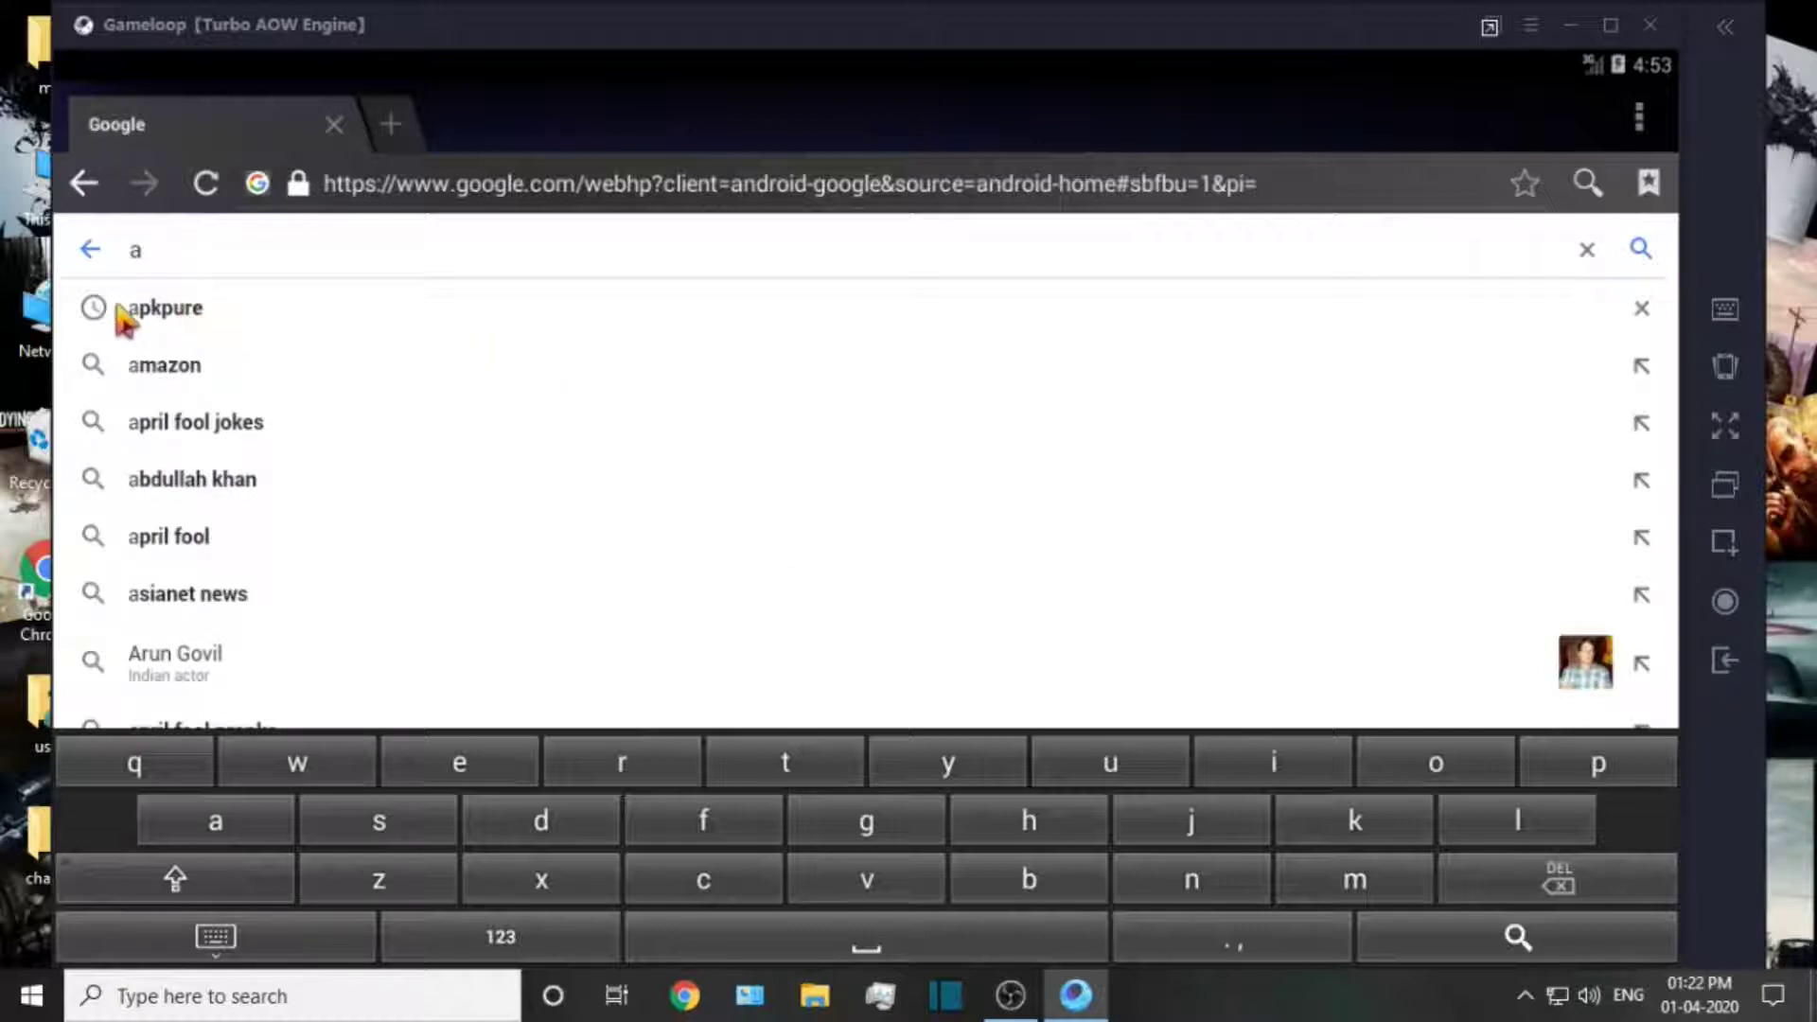
{"action": "left_click", "coordinate": [175, 317]}
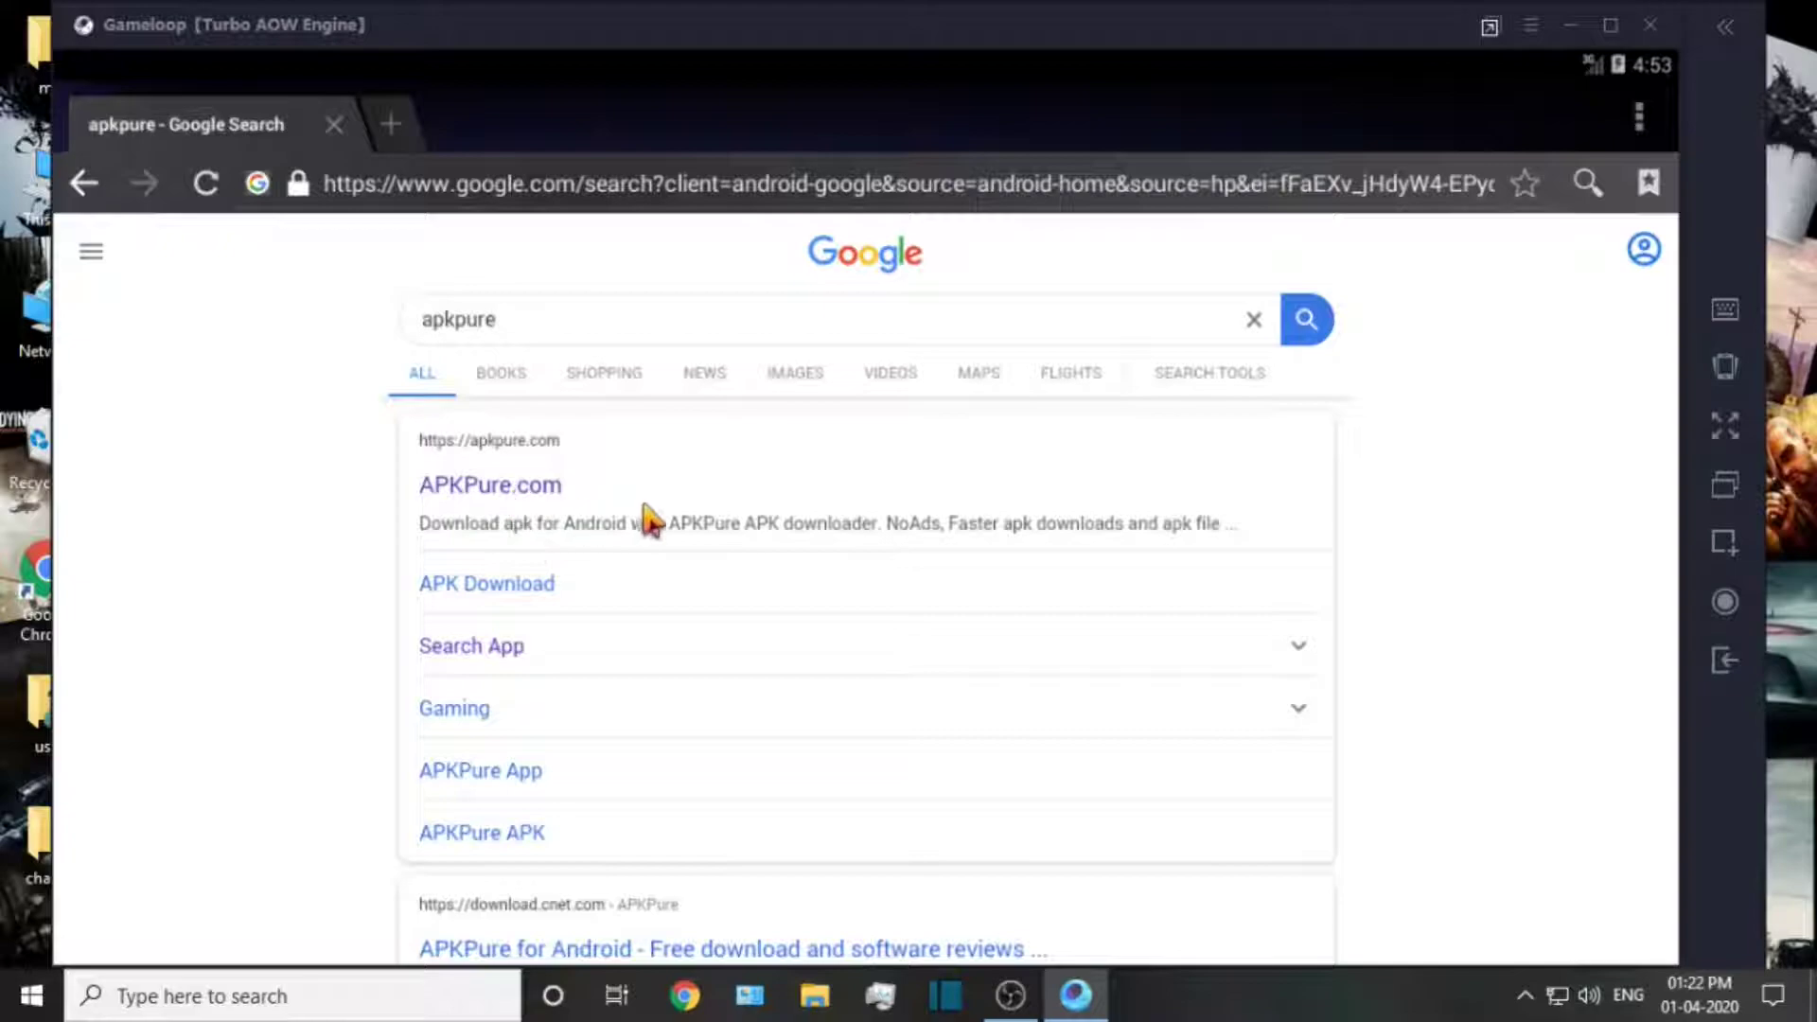
{"action": "left_click", "coordinate": [487, 484]}
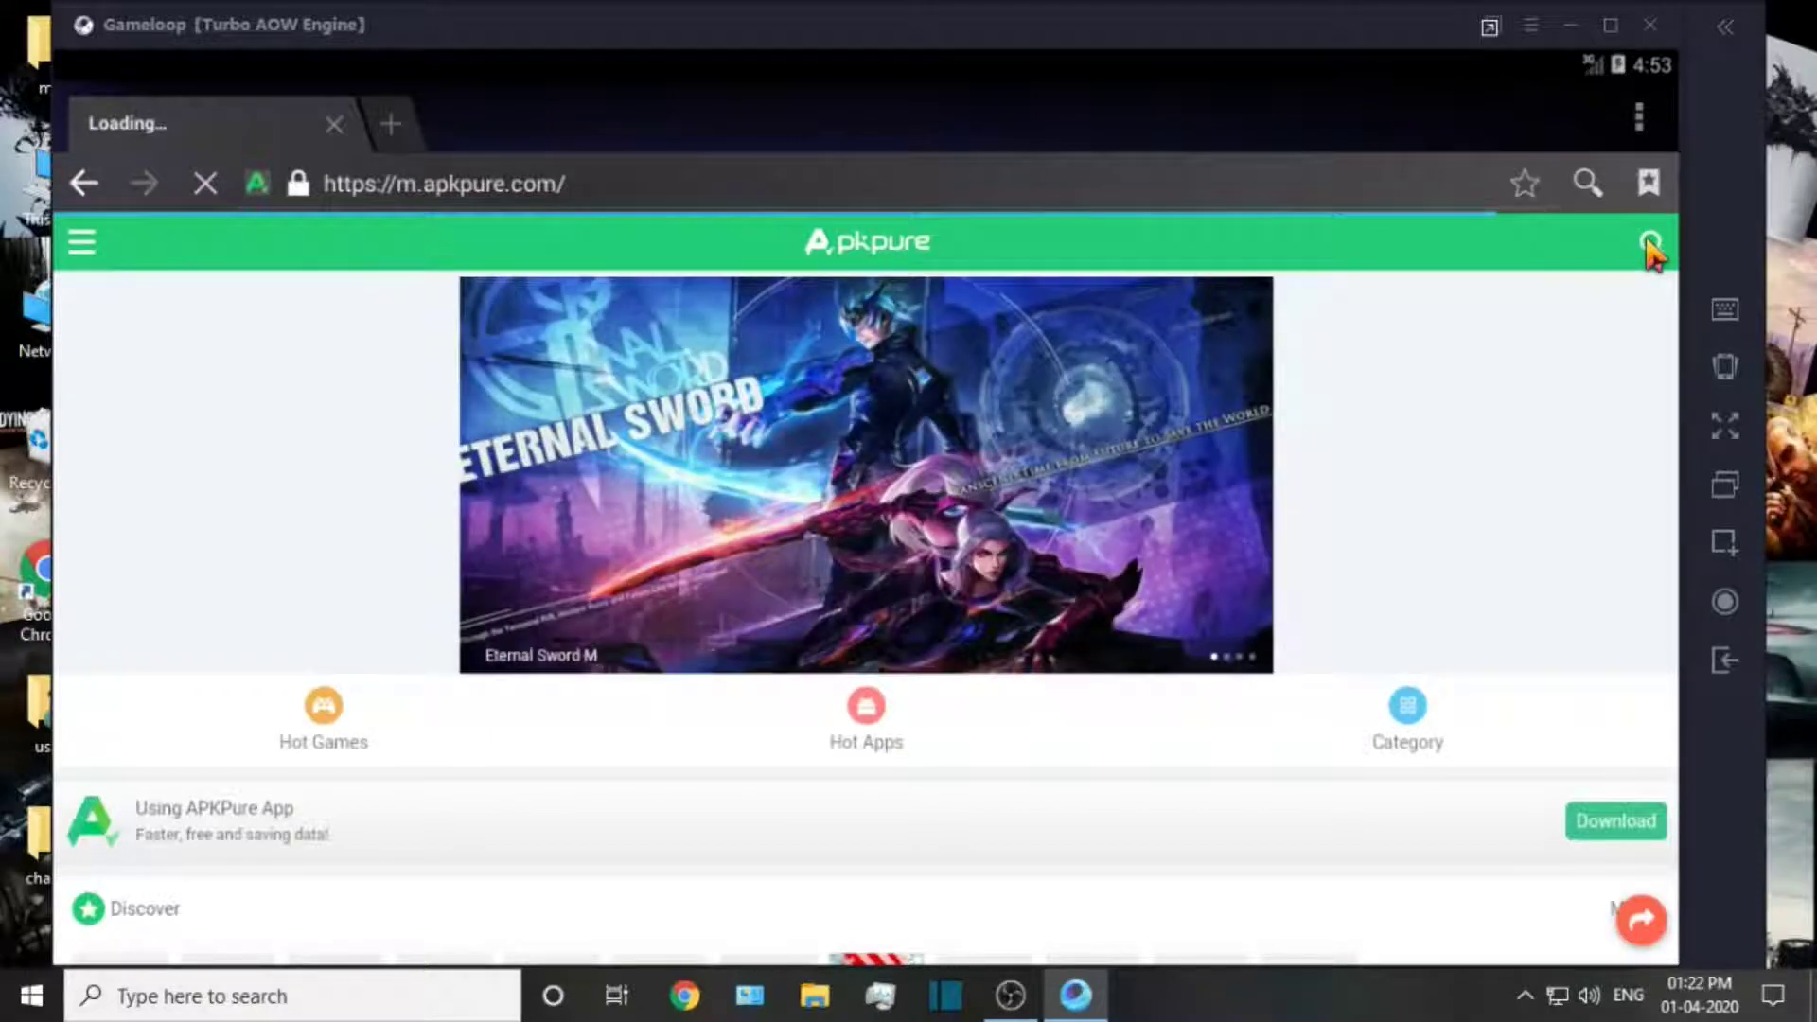
Search APKPure for 'l speed' and open the L Speed app page
{"action": "left_click", "coordinate": [1650, 242]}
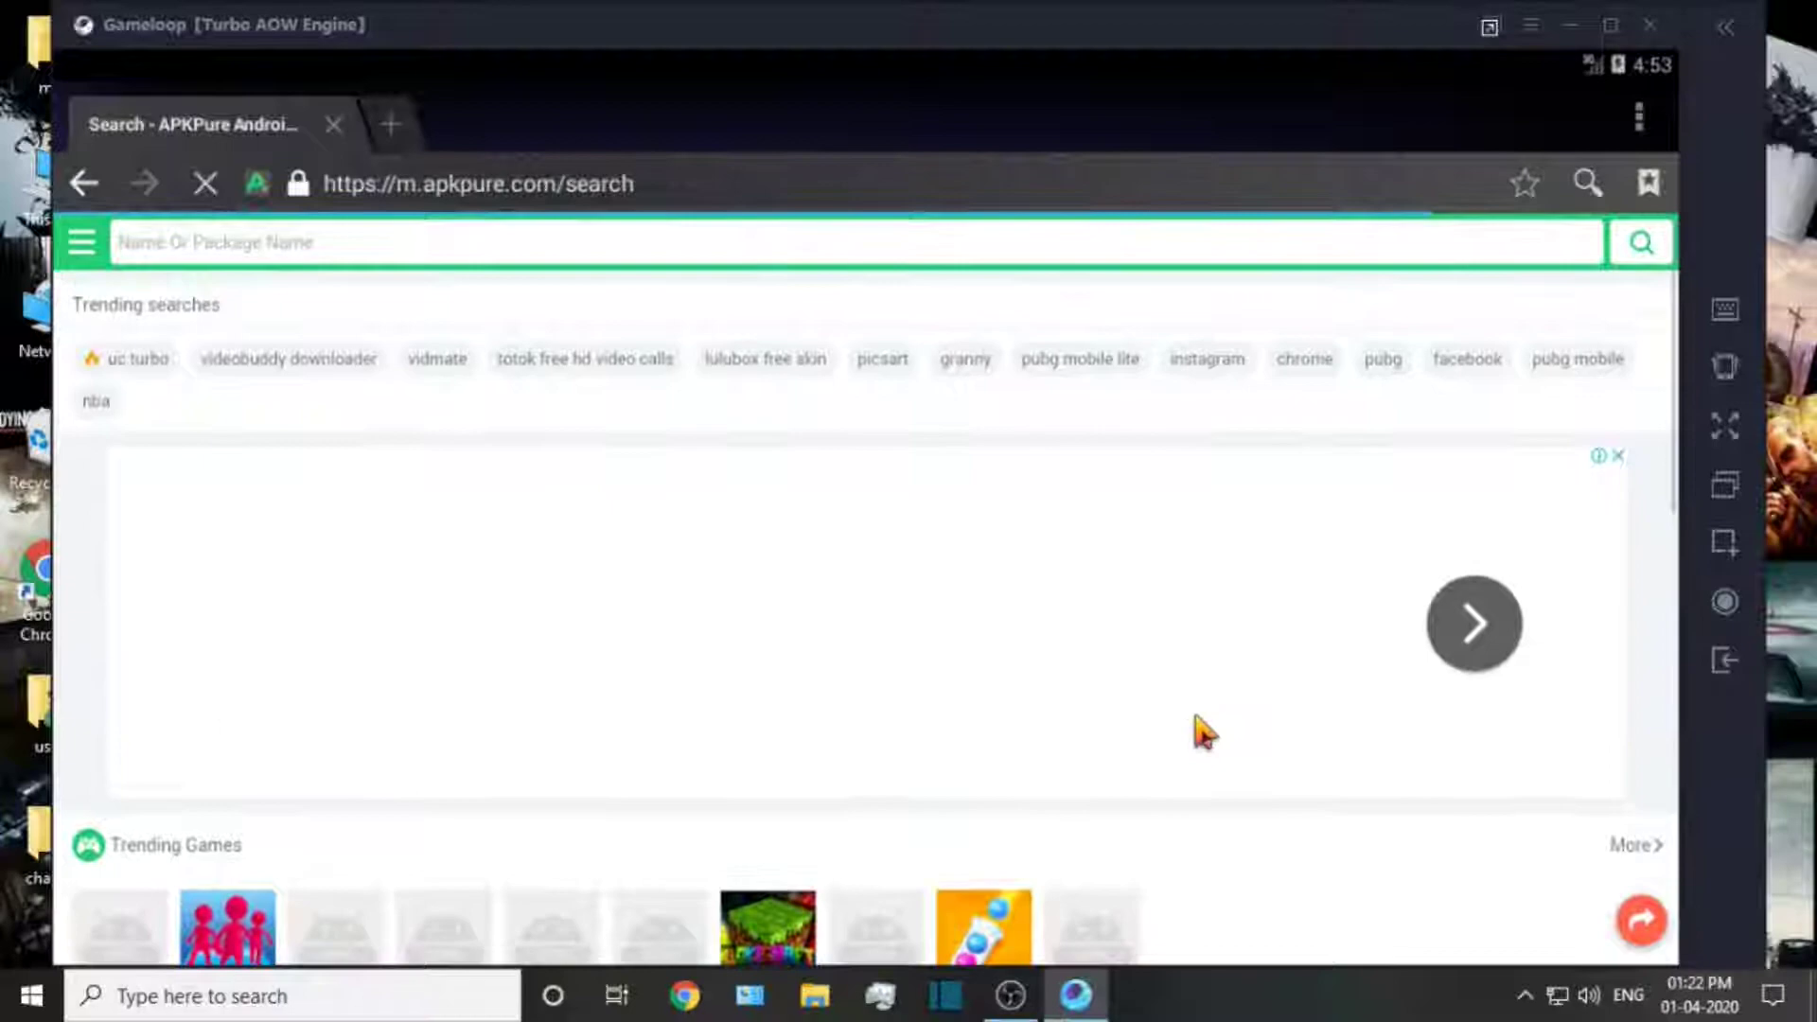
{"action": "left_click", "coordinate": [590, 257]}
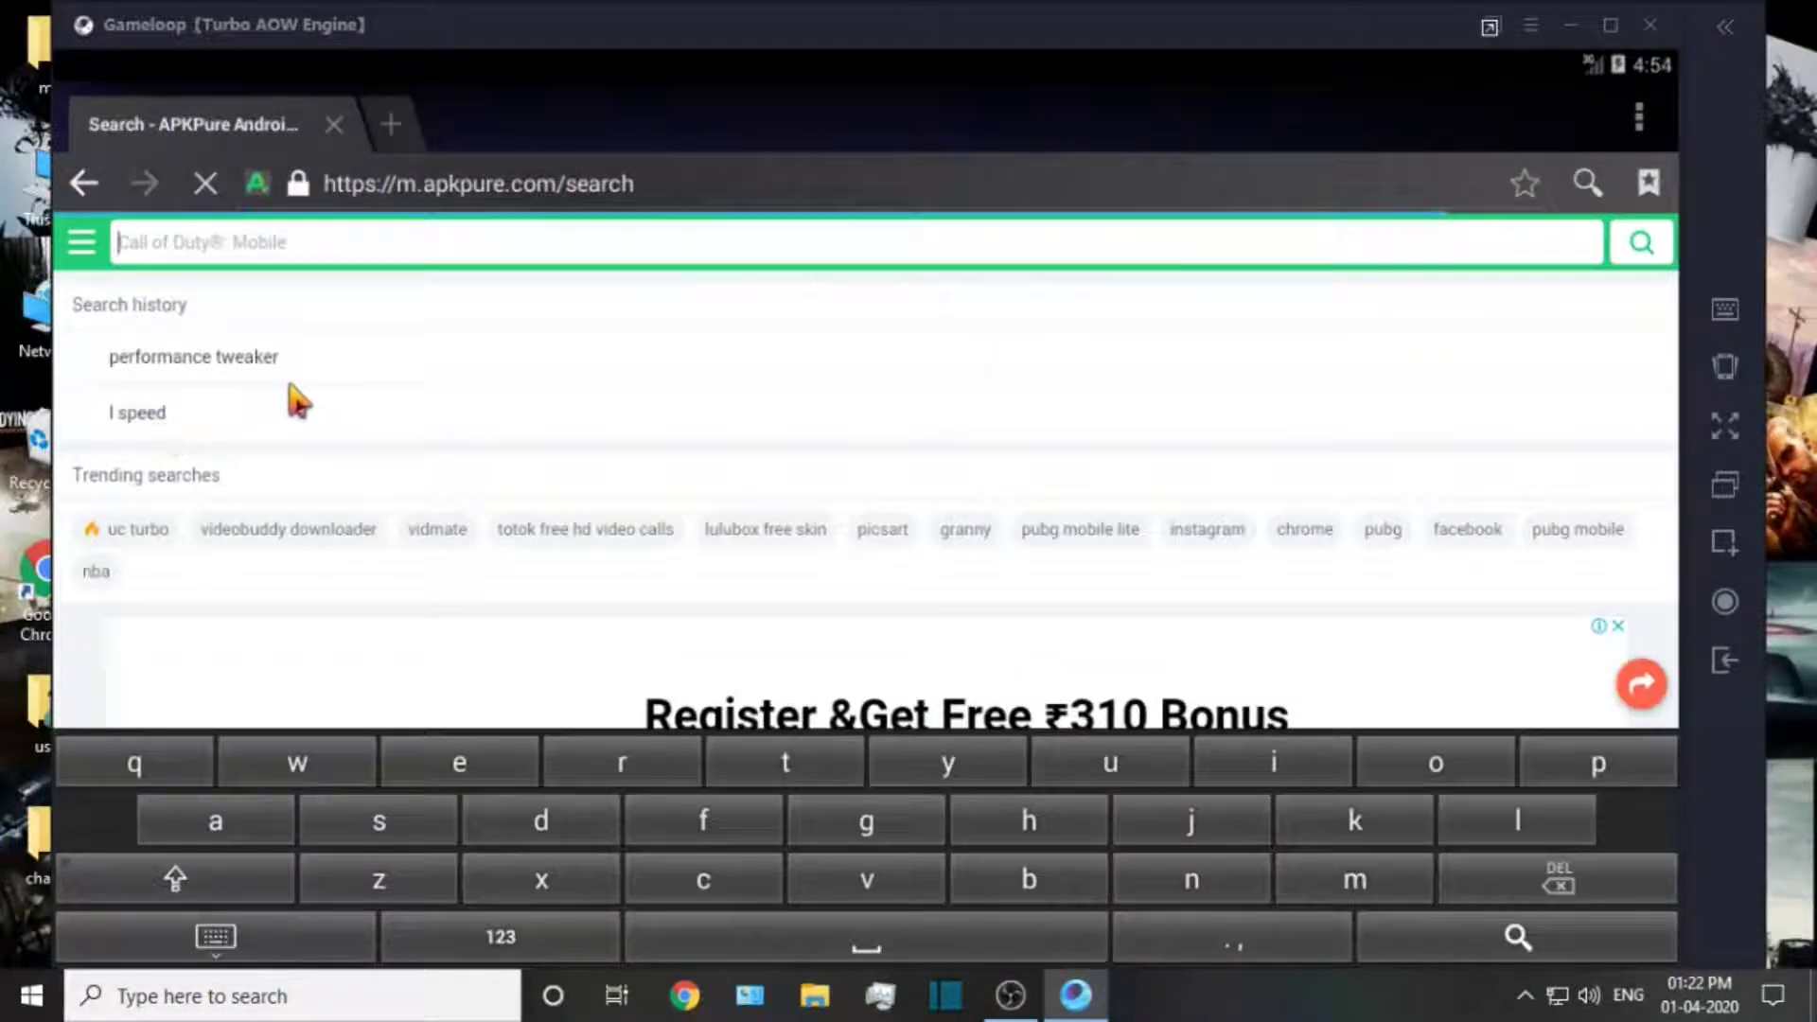
{"action": "type", "text": "l sp"}
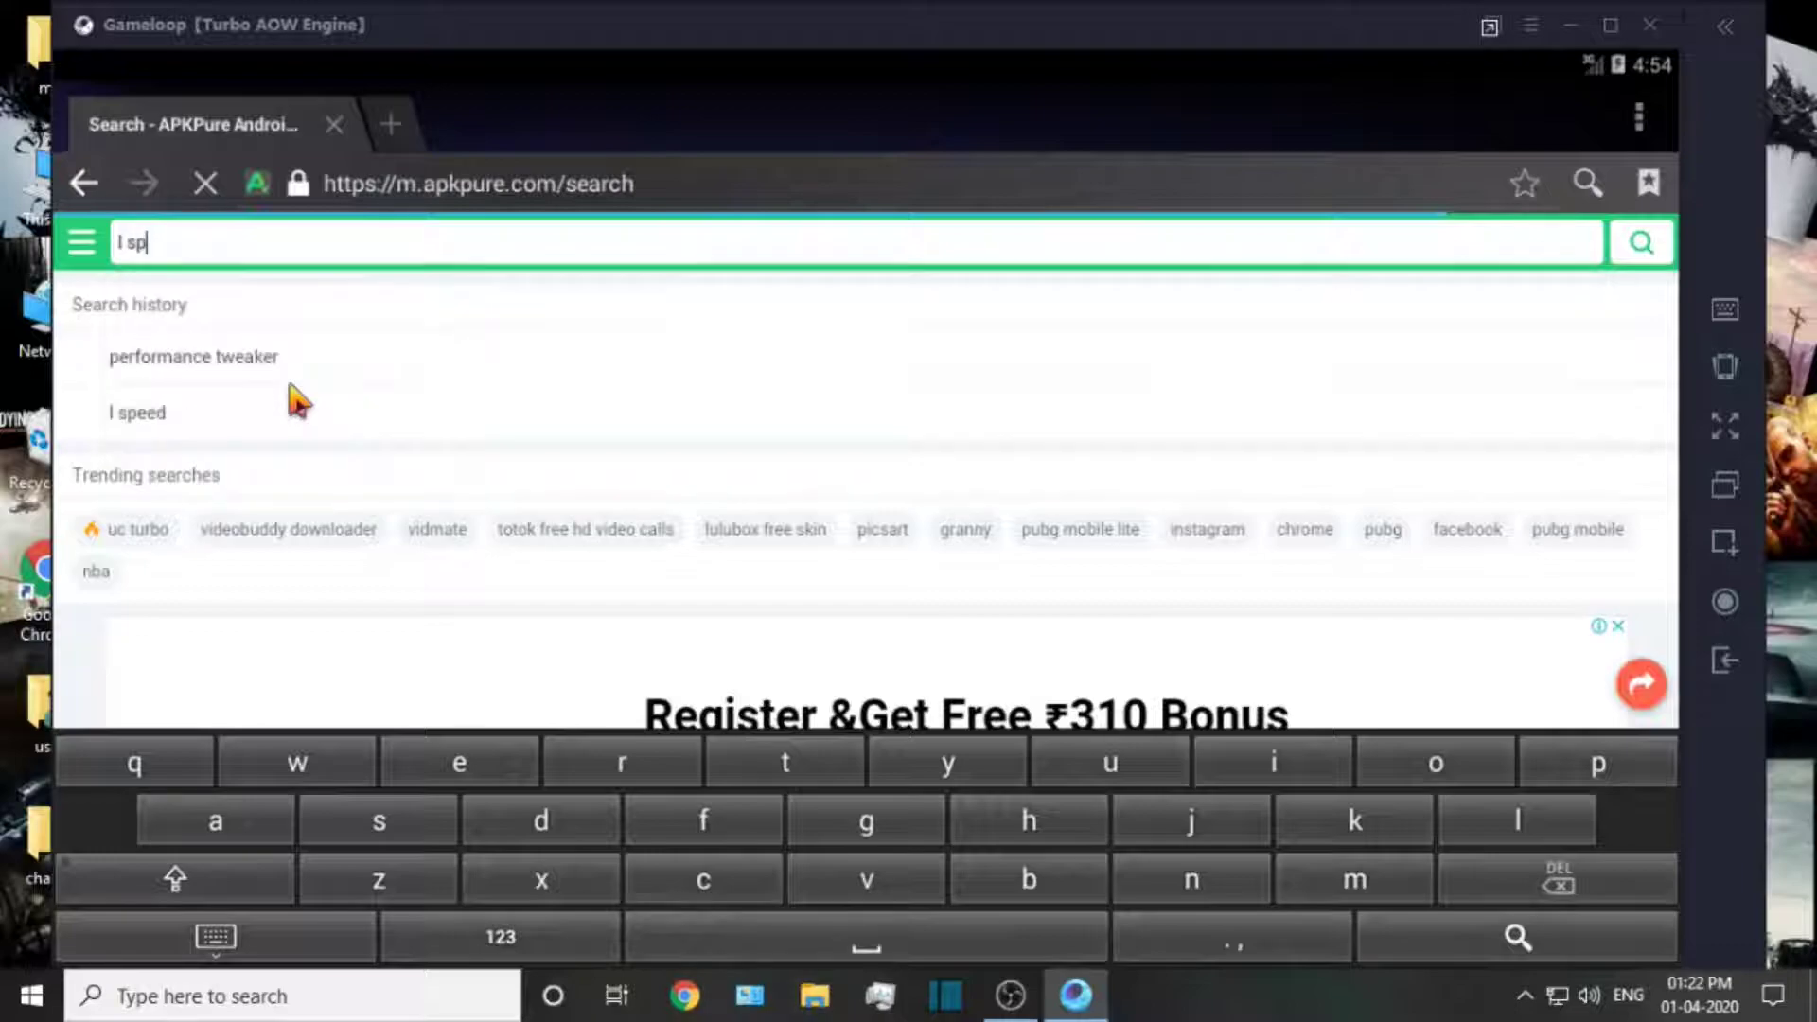
{"action": "type", "text": "eed"}
{"action": "key", "text": "Return"}
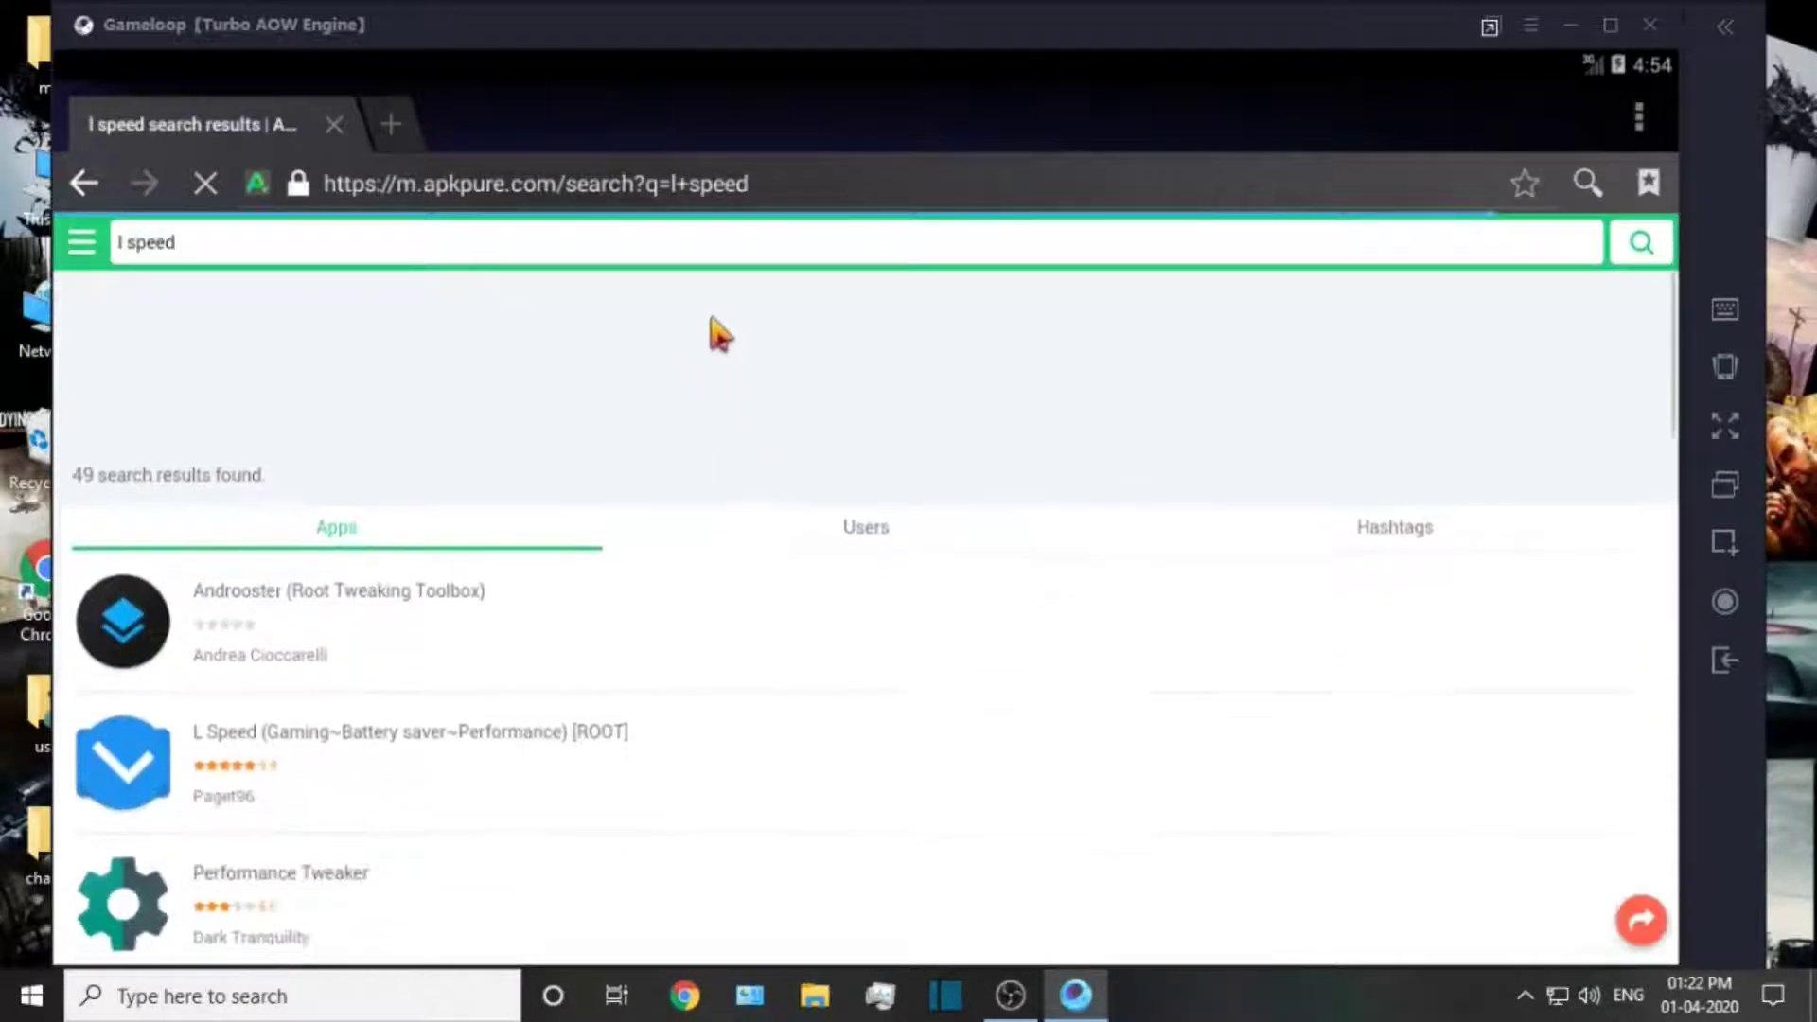
{"action": "left_click", "coordinate": [198, 732]}
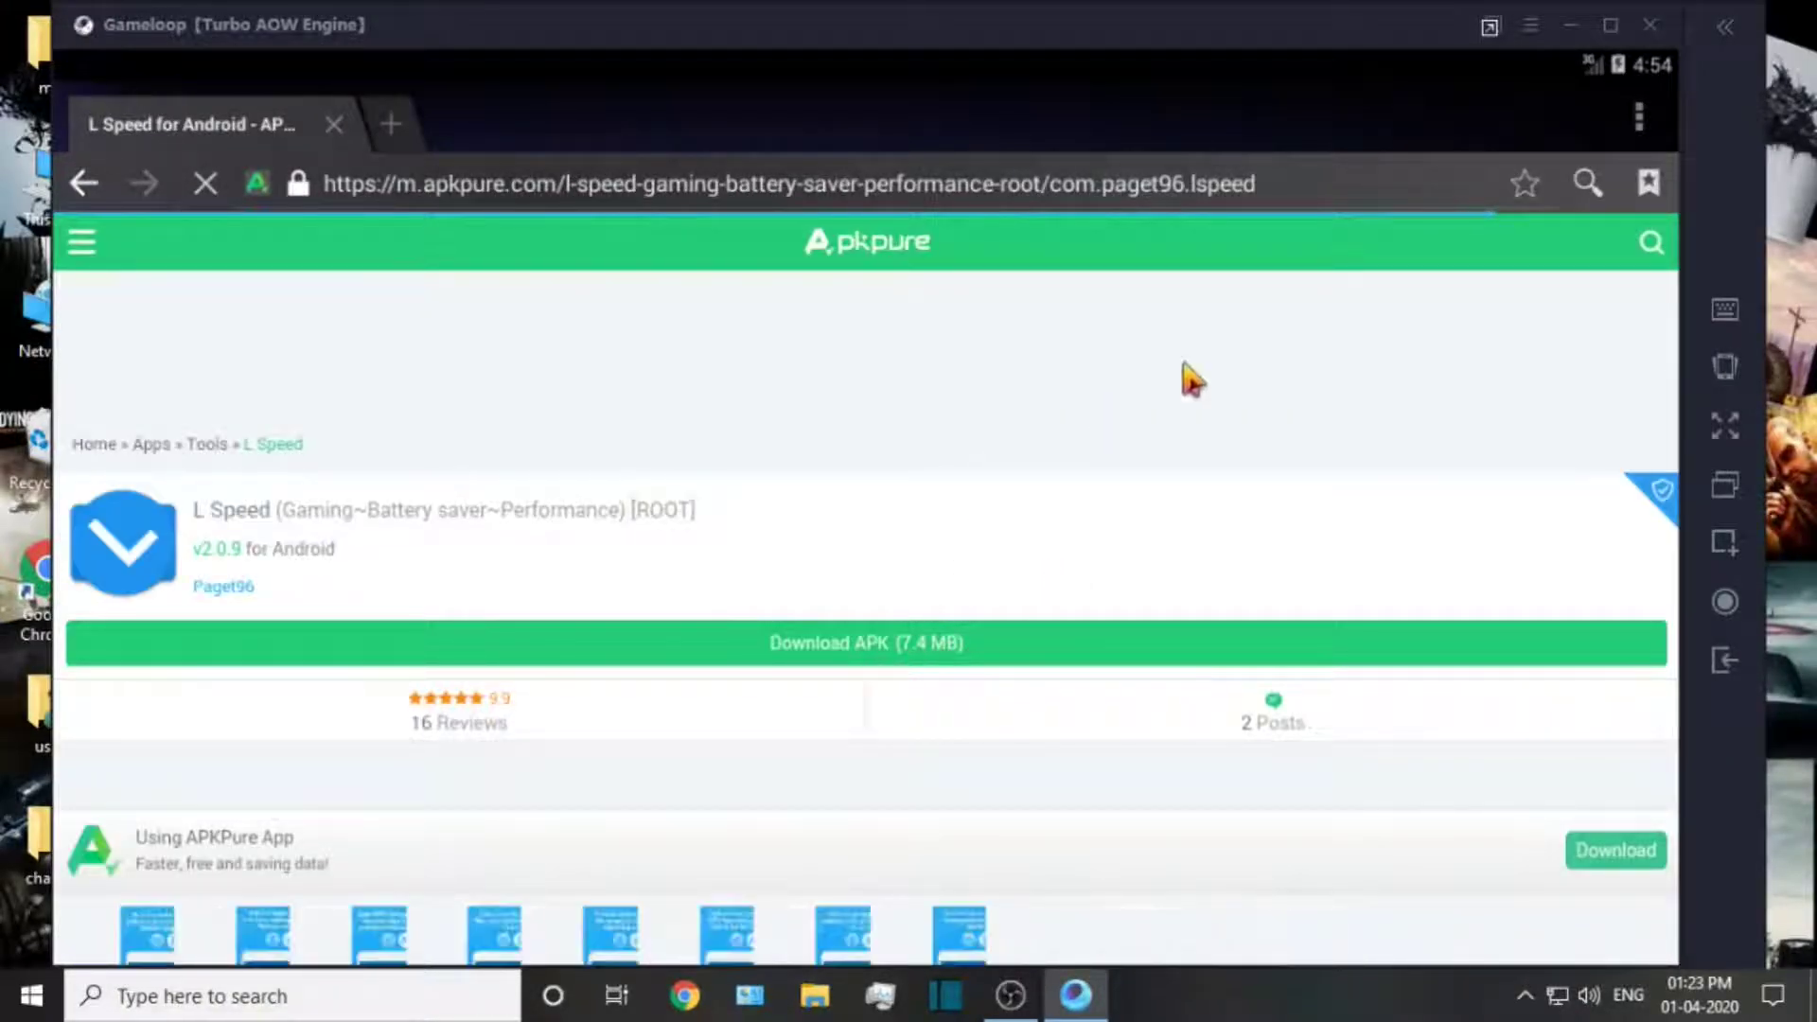
Pull down the notification shade, then open the Downloads list from the home screen
{"action": "left_click_drag", "start_coordinate": [1552, 68], "coordinate": [1480, 572]}
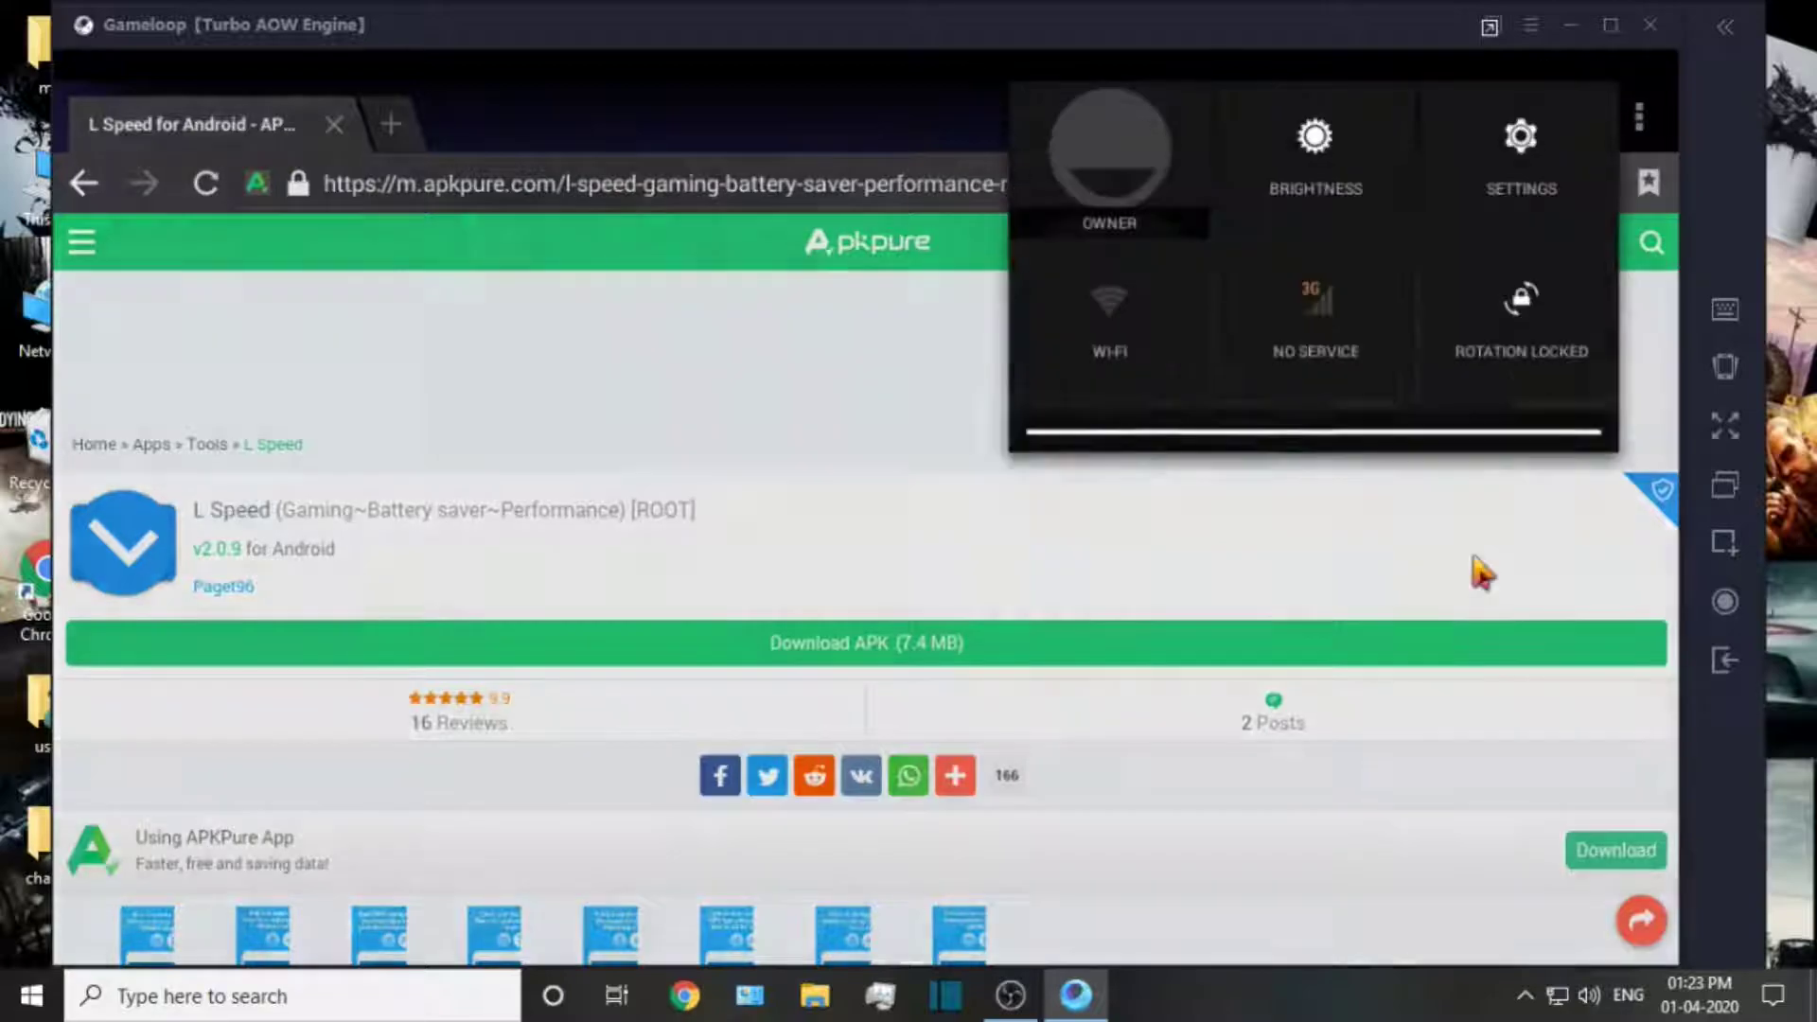
{"action": "left_click_drag", "start_coordinate": [1258, 434], "coordinate": [632, 405]}
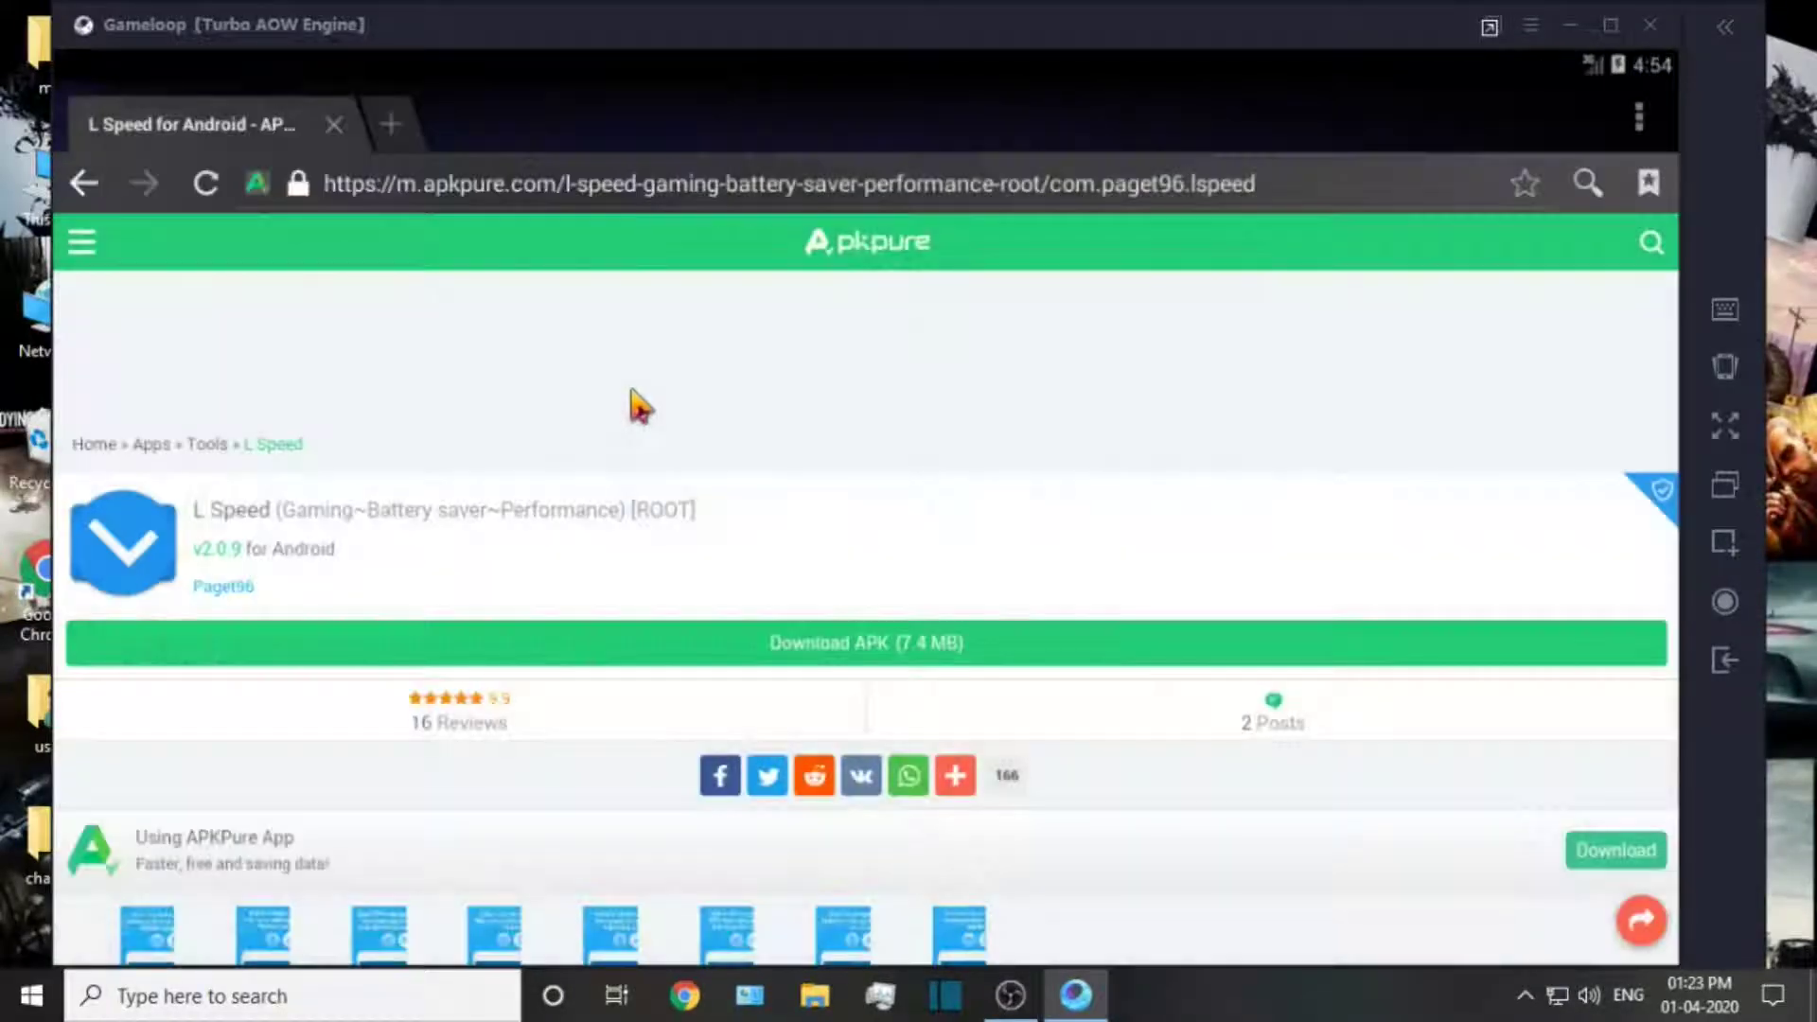
{"action": "left_click", "coordinate": [1728, 668]}
{"action": "left_click", "coordinate": [894, 210]}
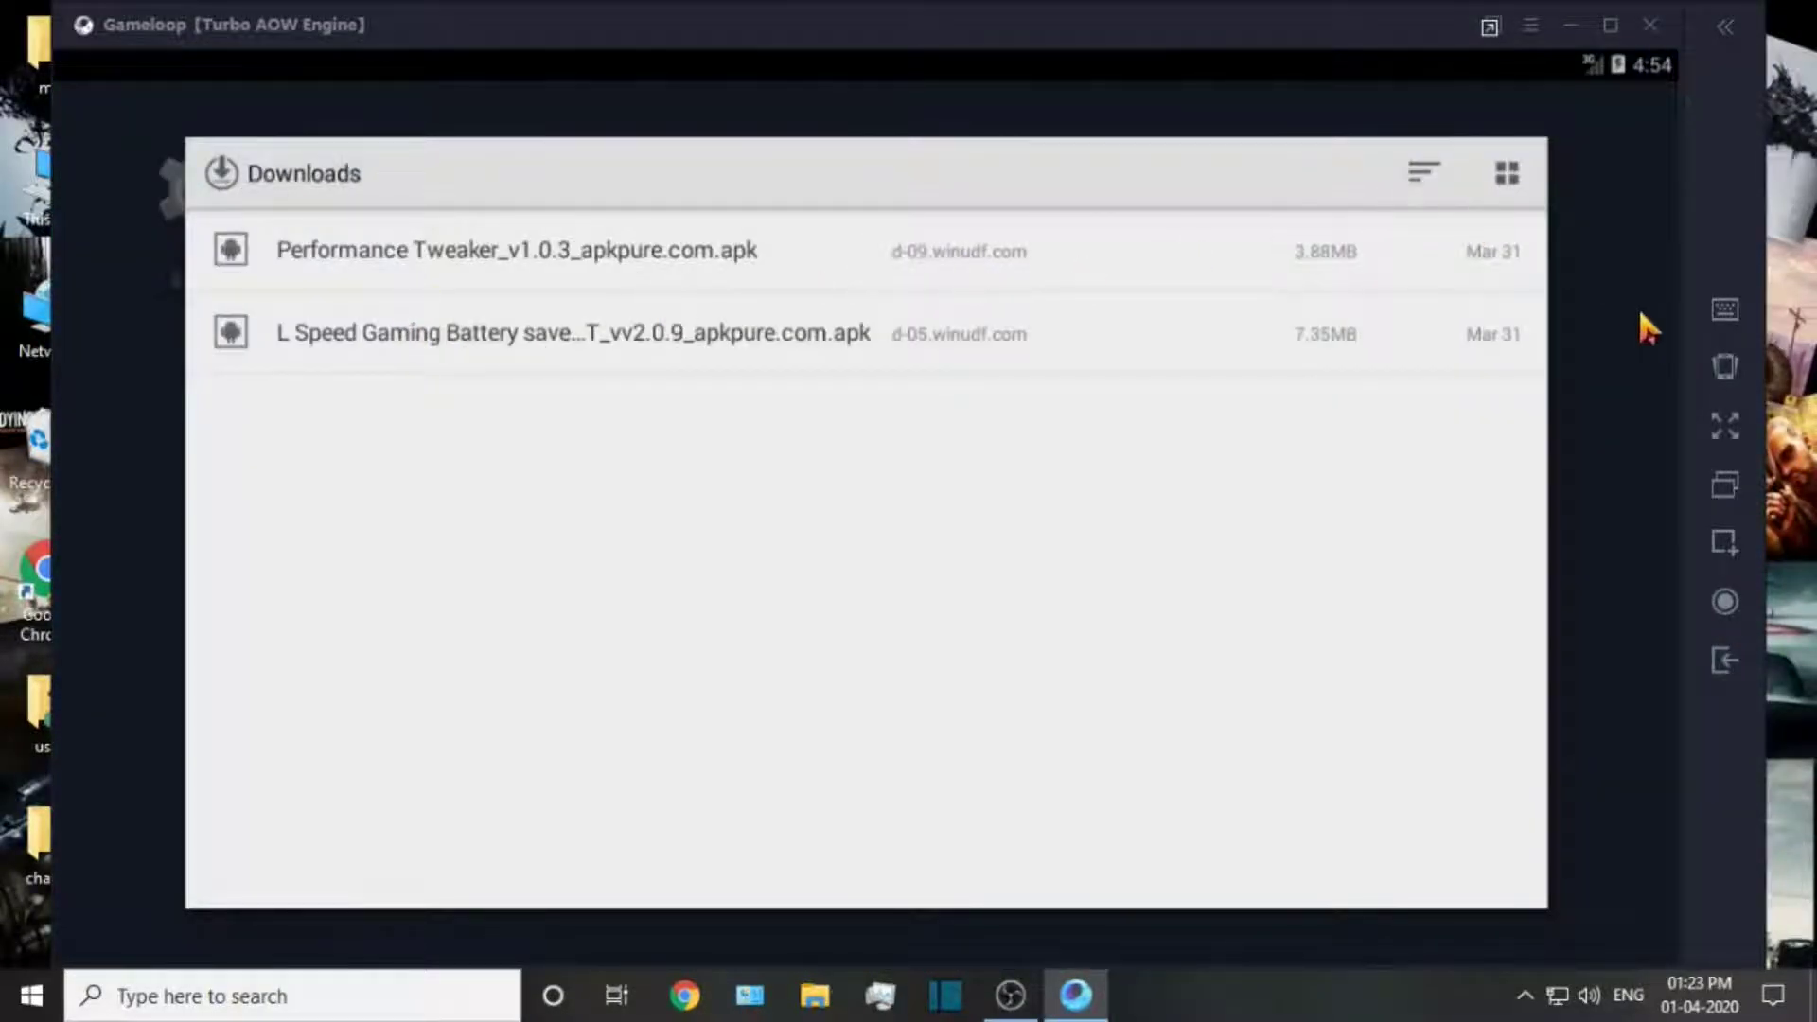
Close the downloads list, launch L Speed, and keep Window animation scale at .25x
{"action": "left_click", "coordinate": [1651, 378]}
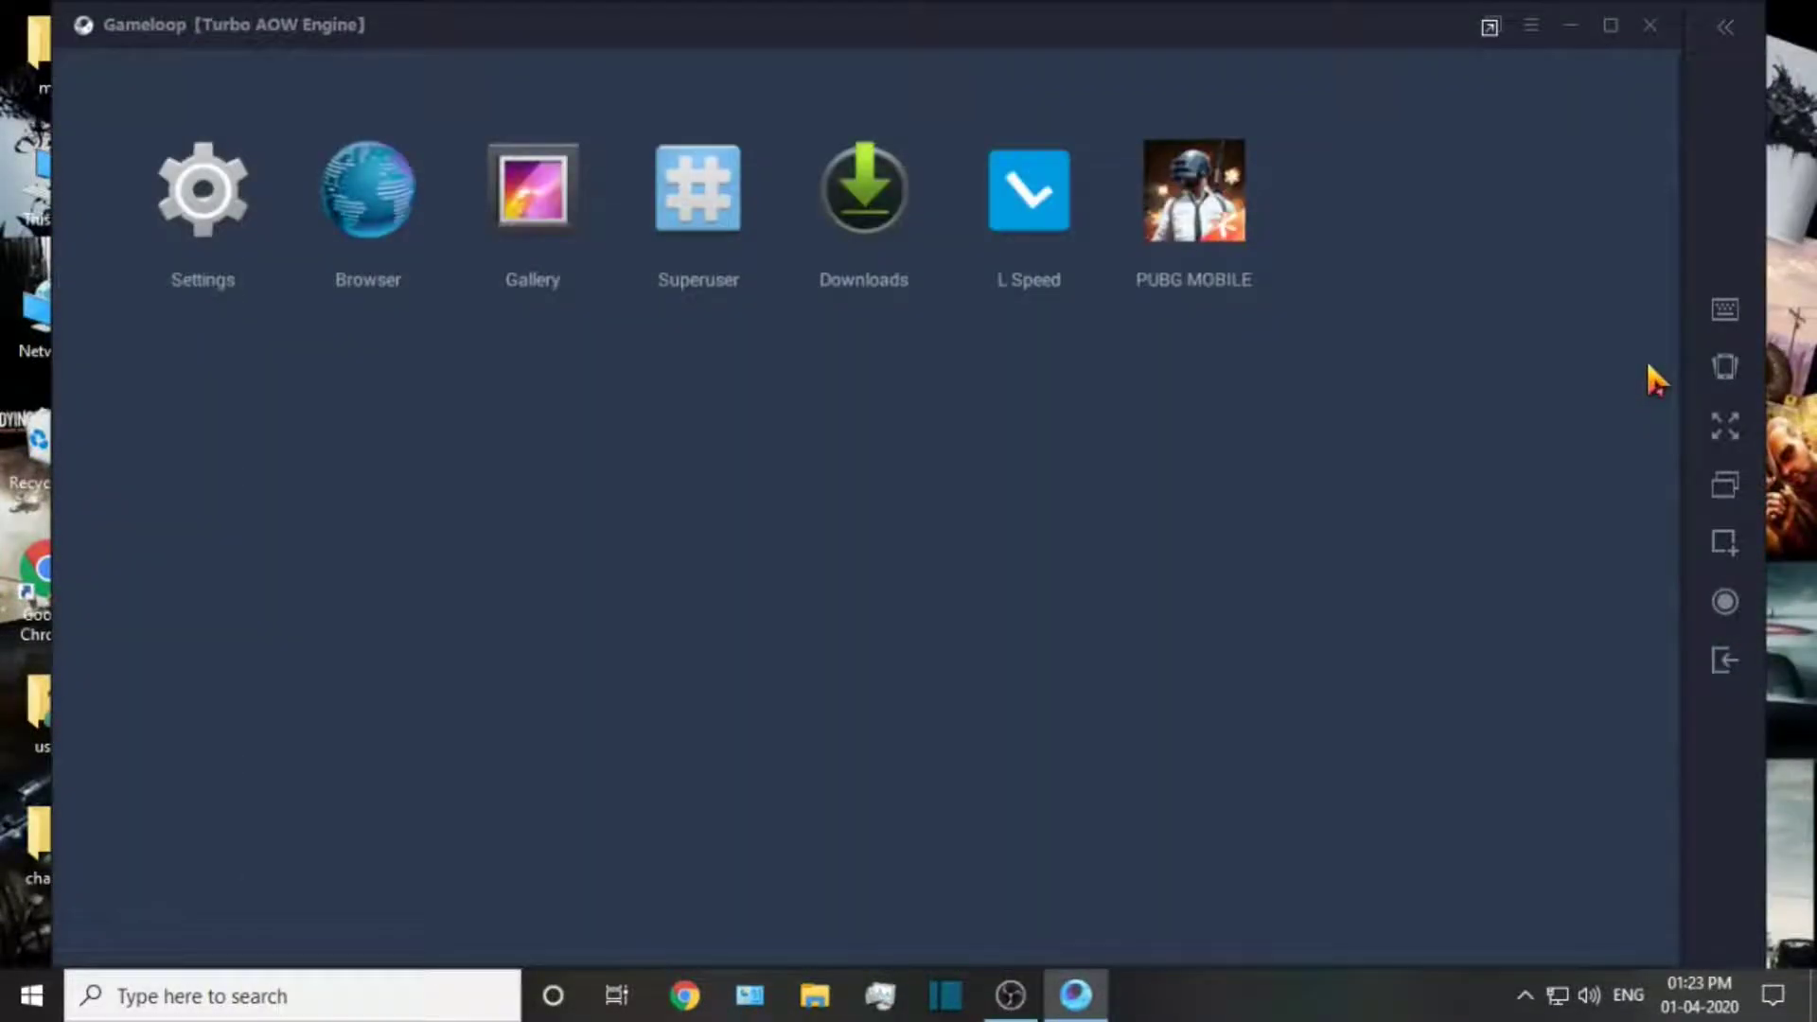
{"action": "left_click", "coordinate": [1030, 220]}
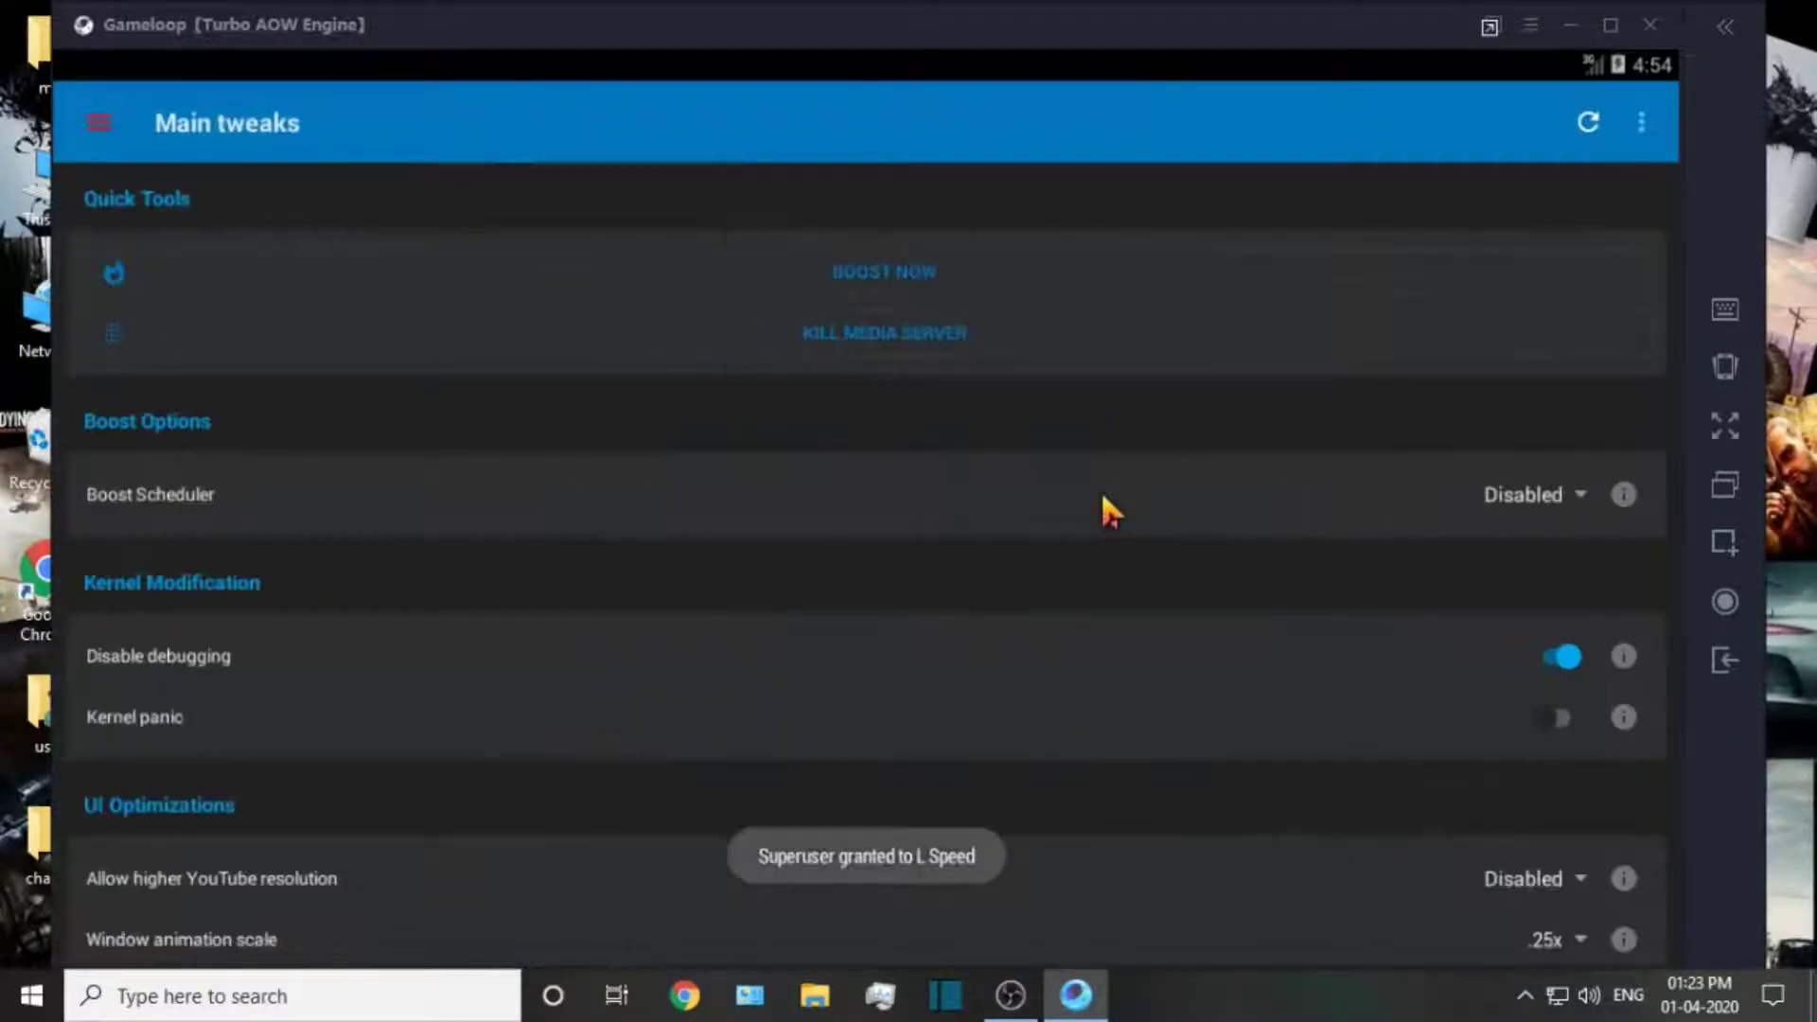
{"action": "left_click_drag", "start_coordinate": [1196, 763], "coordinate": [1134, 595]}
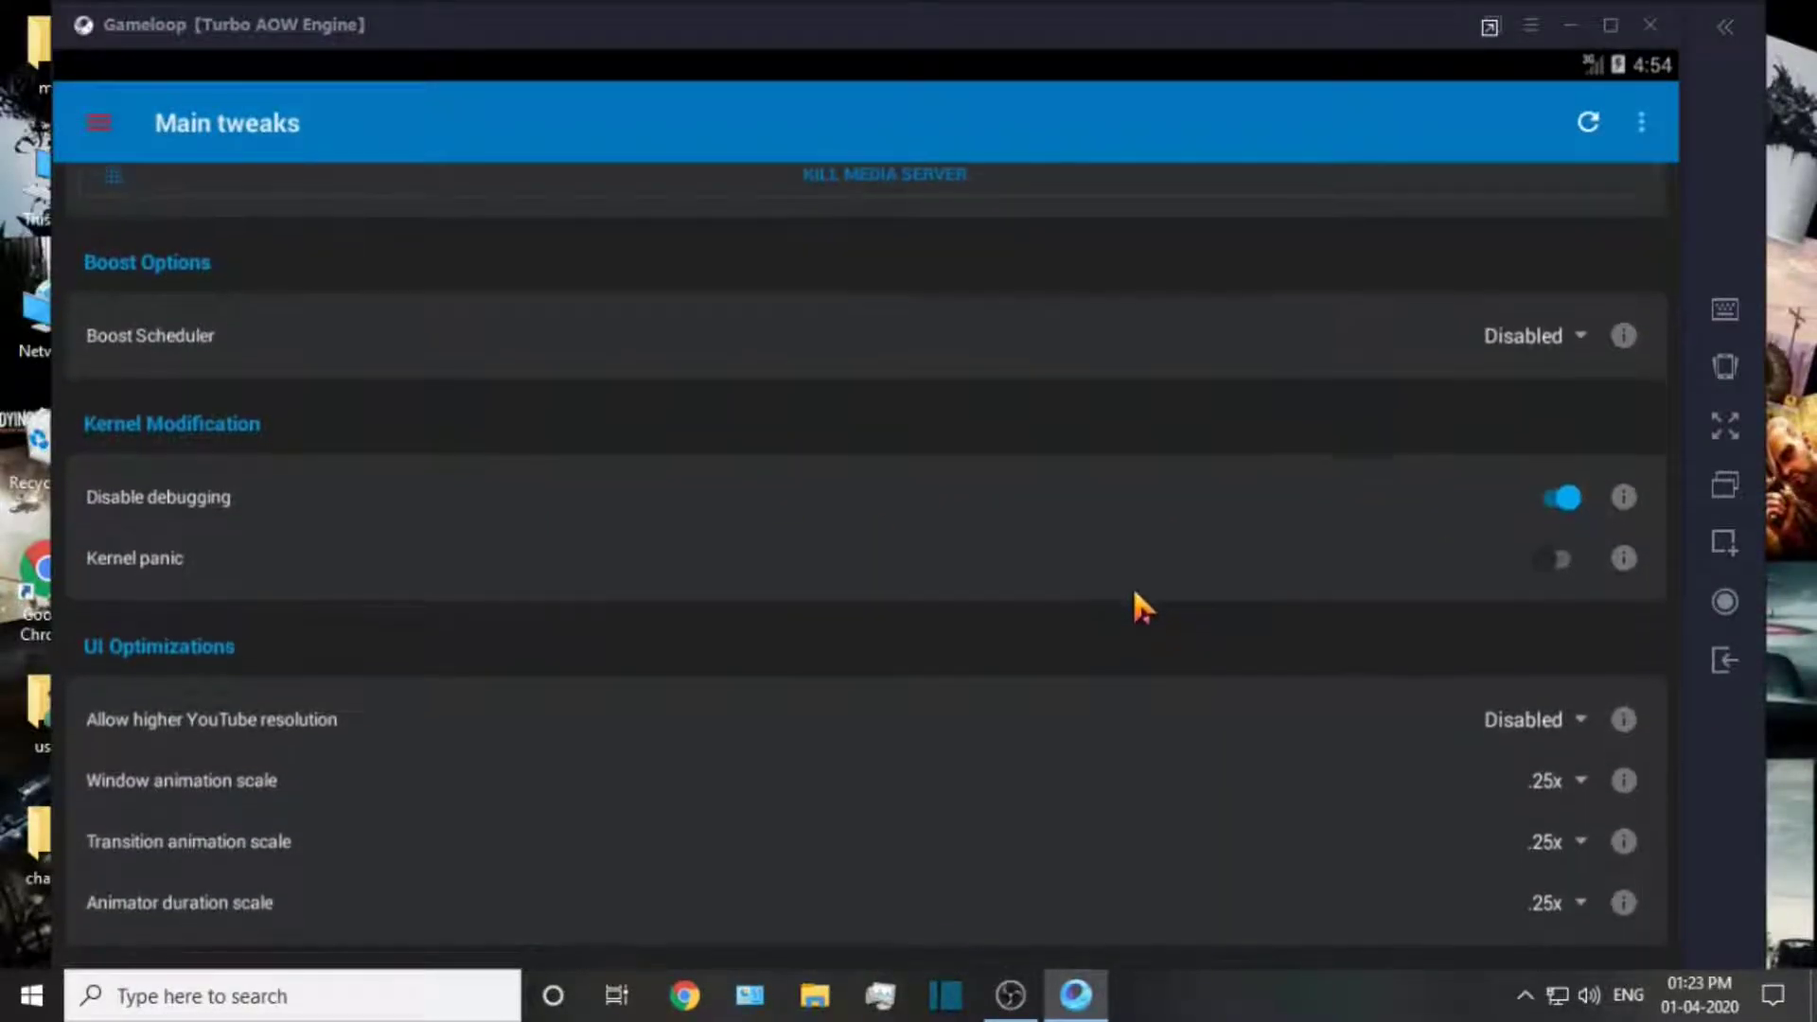
{"action": "left_click", "coordinate": [1548, 786]}
{"action": "left_click", "coordinate": [1551, 791]}
{"action": "scroll", "coordinate": [1274, 726], "scroll_direction": "up", "scroll_amount": 2}
{"action": "scroll", "coordinate": [1319, 702], "scroll_direction": "down", "scroll_amount": 2}
{"action": "scroll", "coordinate": [1196, 890], "scroll_direction": "up", "scroll_amount": 2}
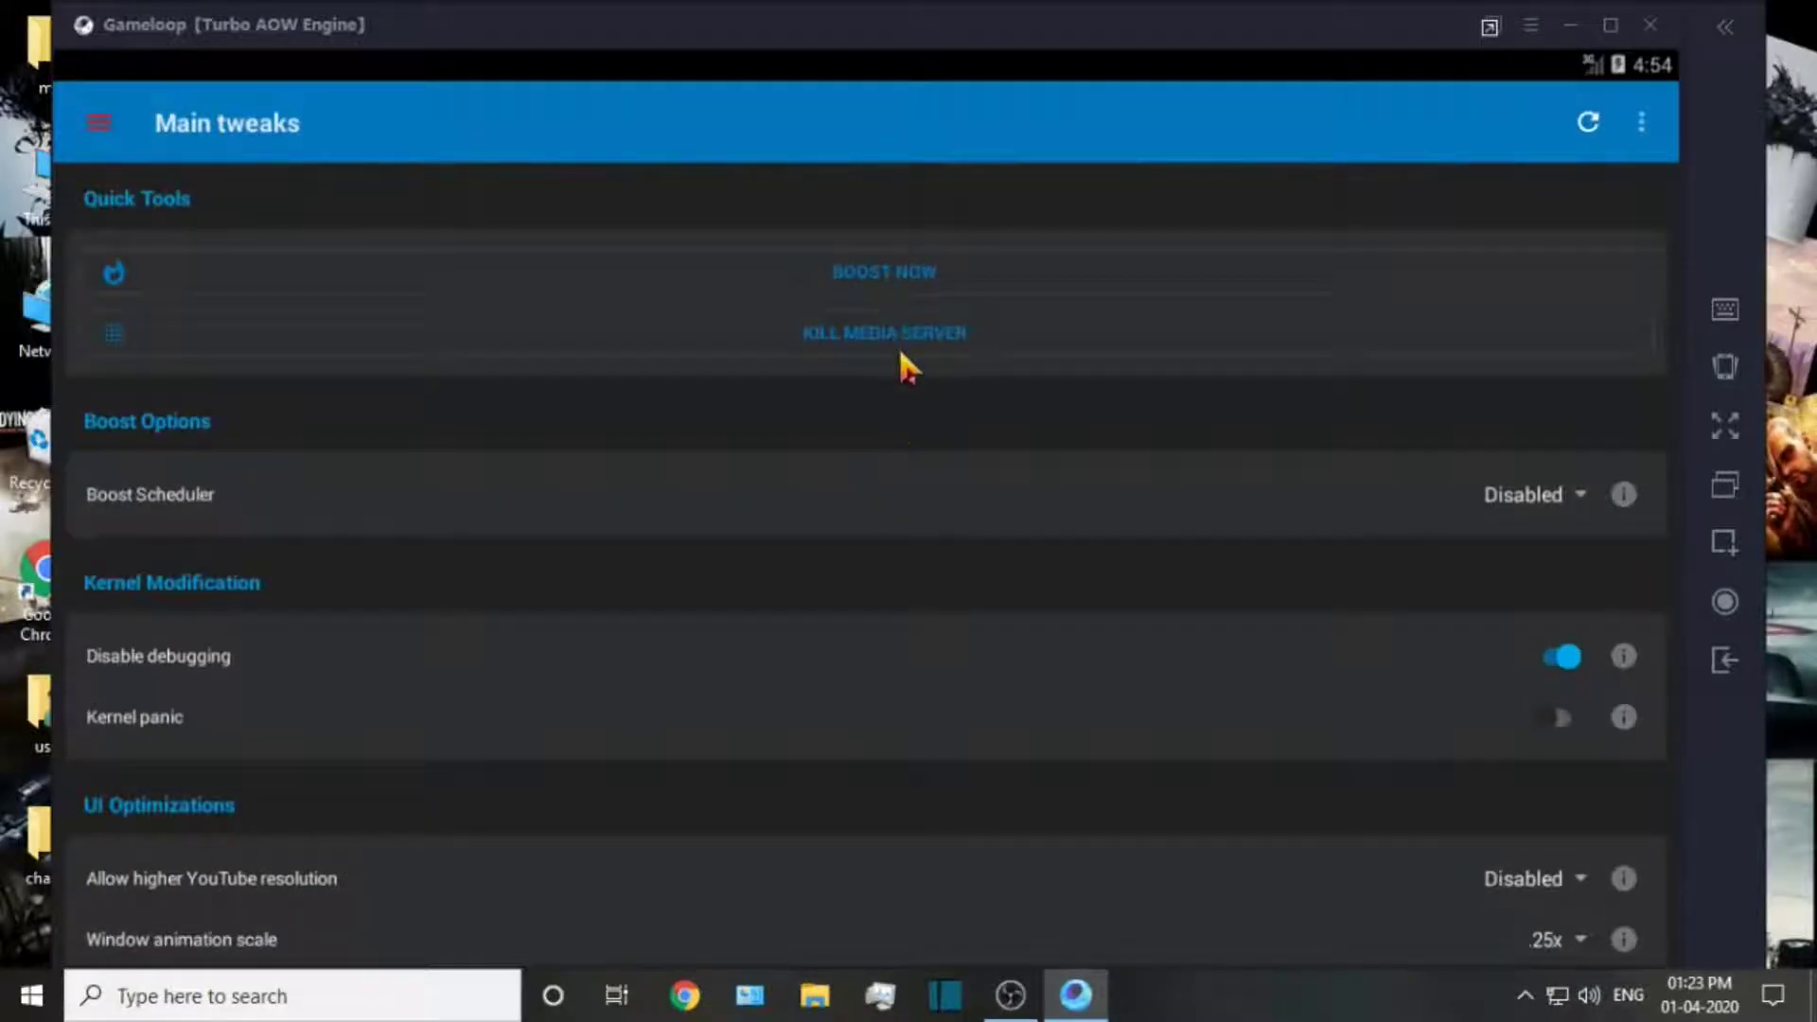
Go to L Speed's RAM Manager page from the navigation drawer
{"action": "left_click", "coordinate": [100, 123]}
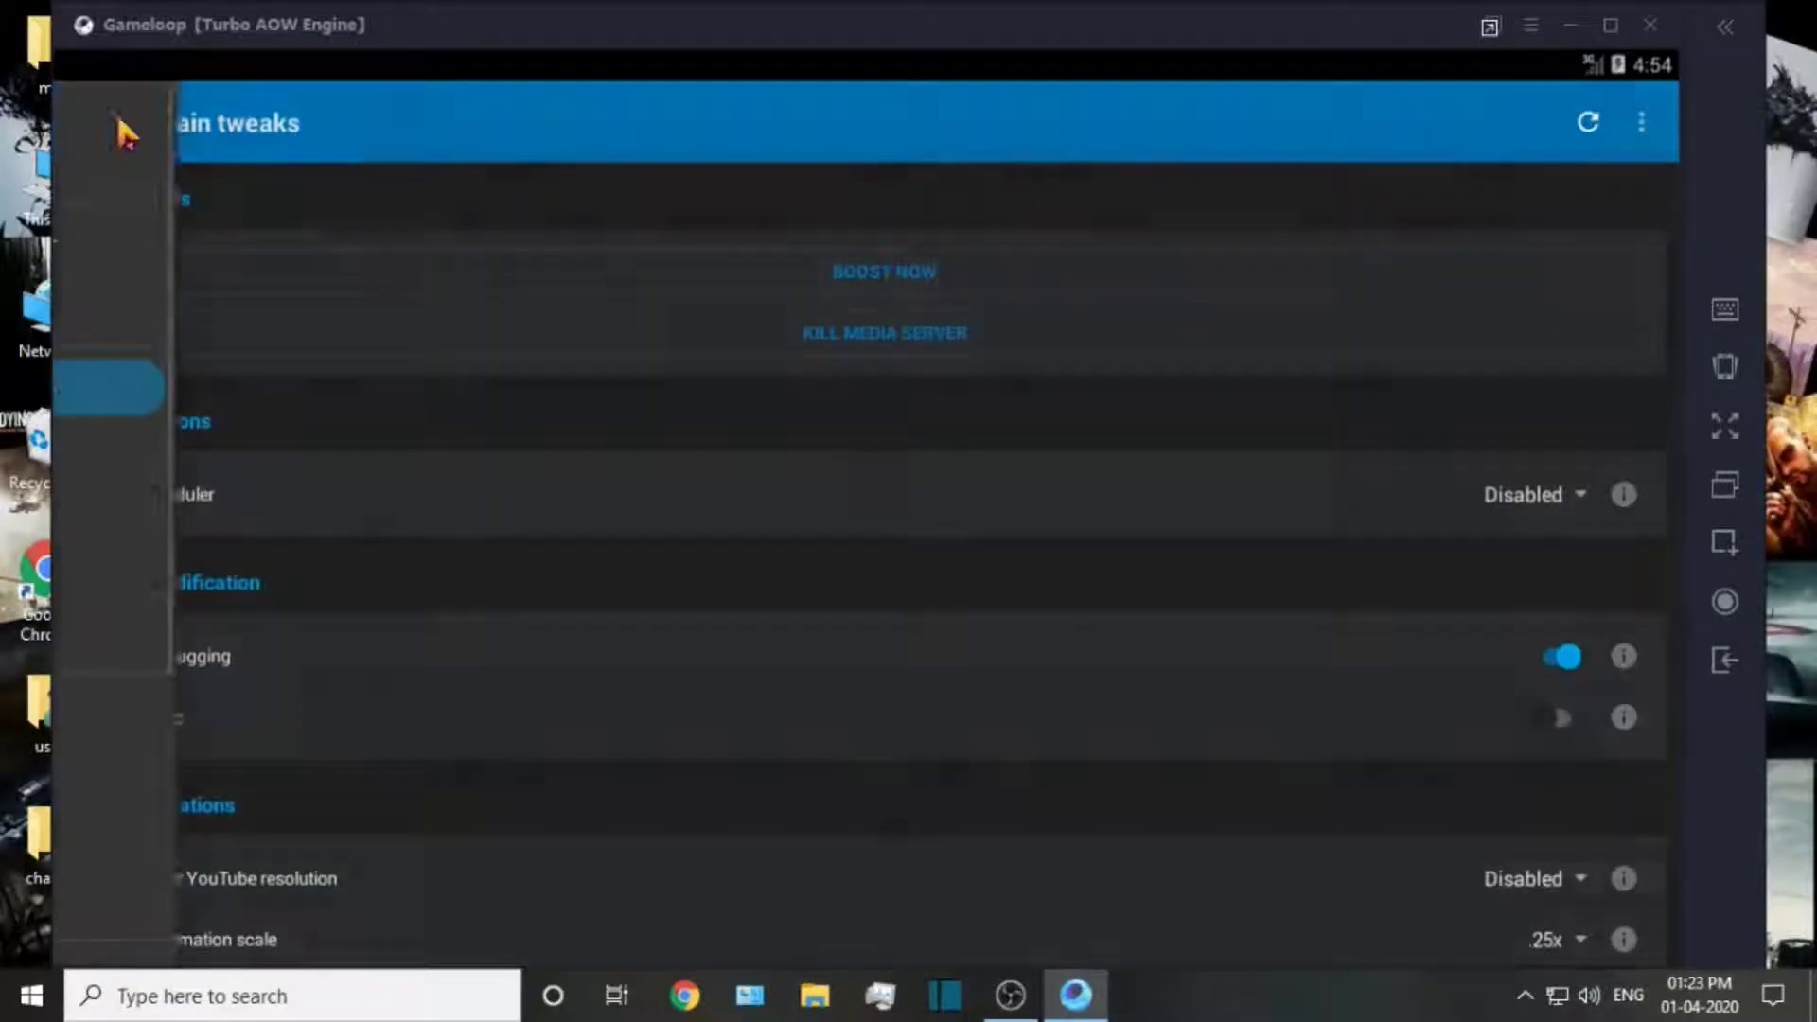
{"action": "scroll", "coordinate": [312, 561], "scroll_direction": "down", "scroll_amount": 1}
{"action": "left_click", "coordinate": [231, 543]}
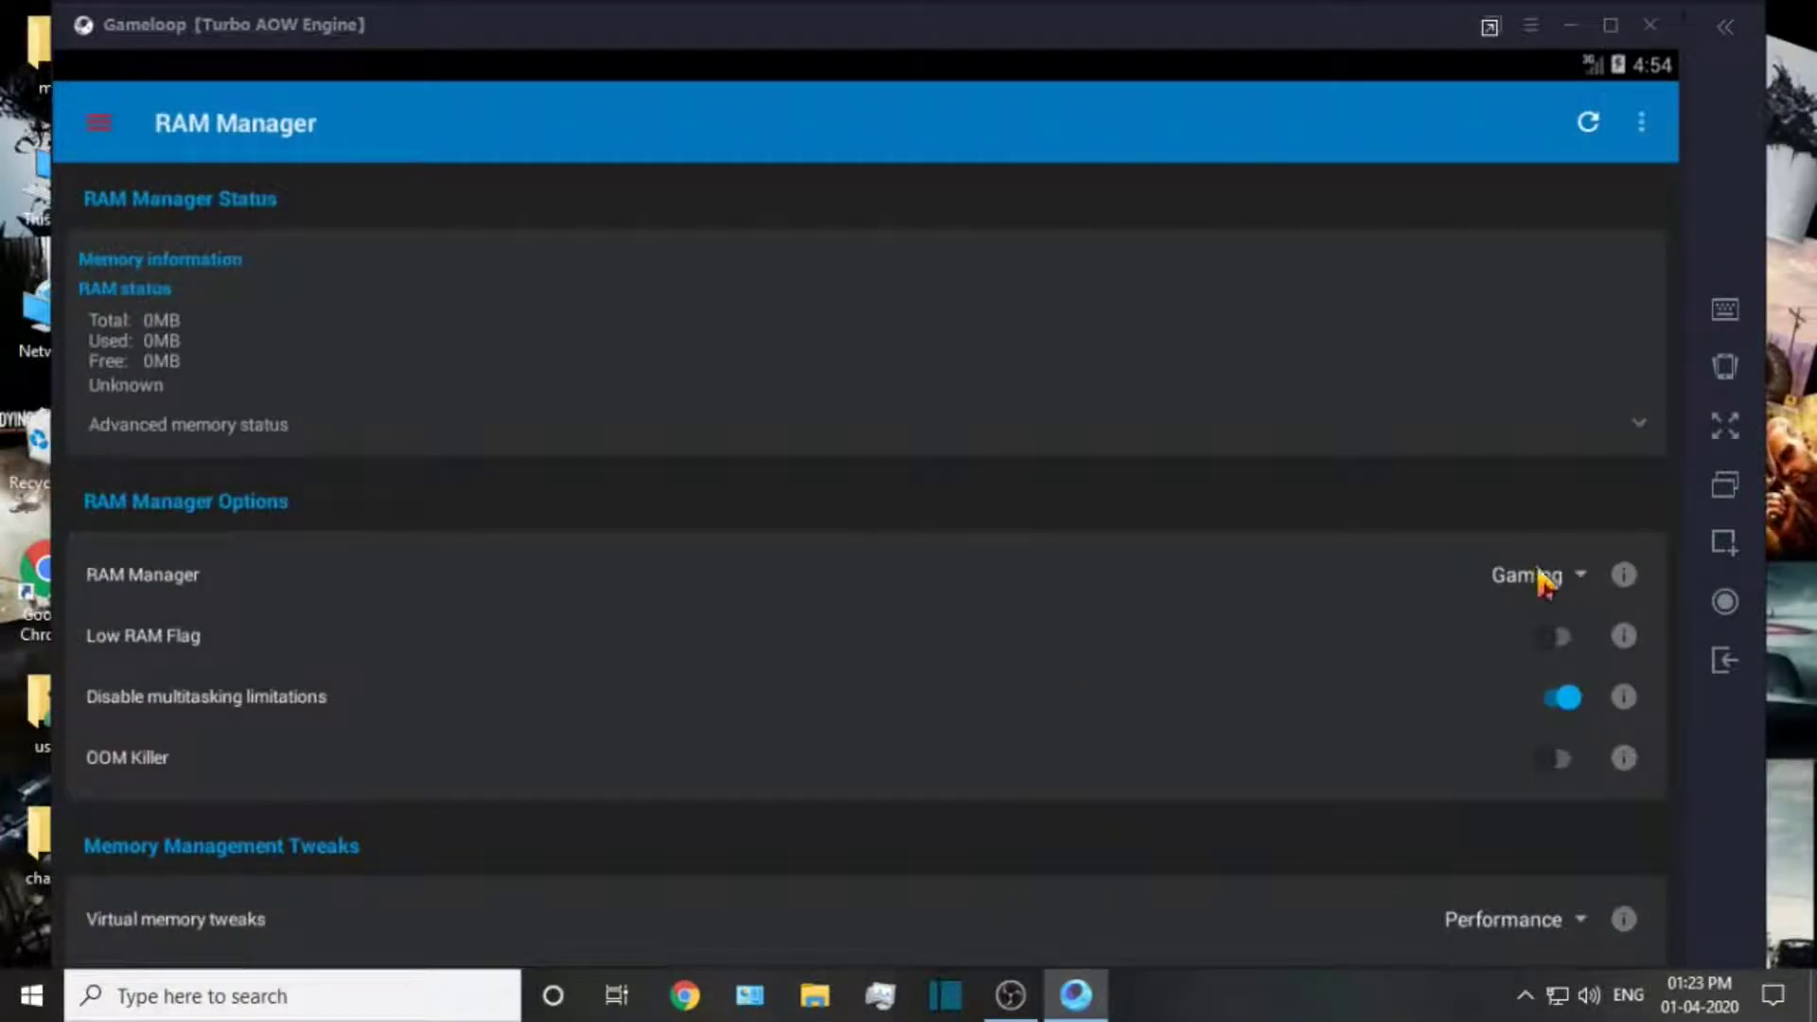
Relaunch L Speed and select the Performance profile on the Profiles page
{"action": "left_click", "coordinate": [1740, 655]}
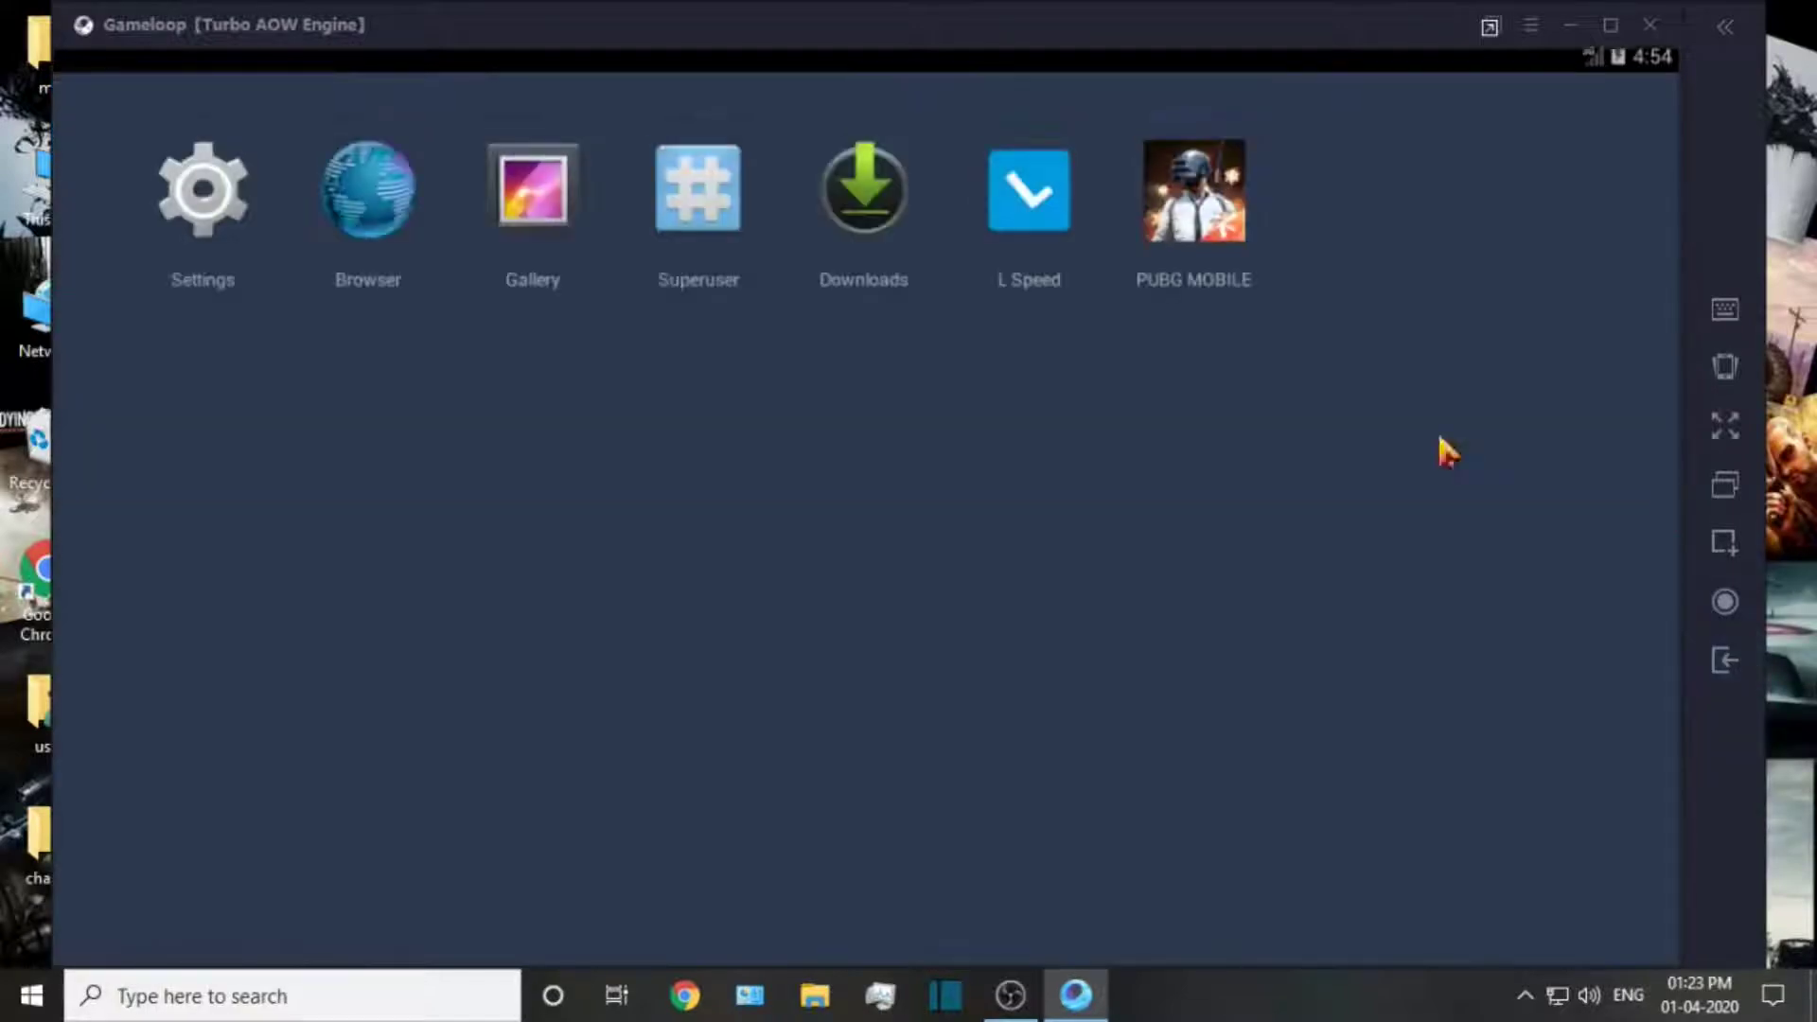
{"action": "left_click", "coordinate": [1002, 204]}
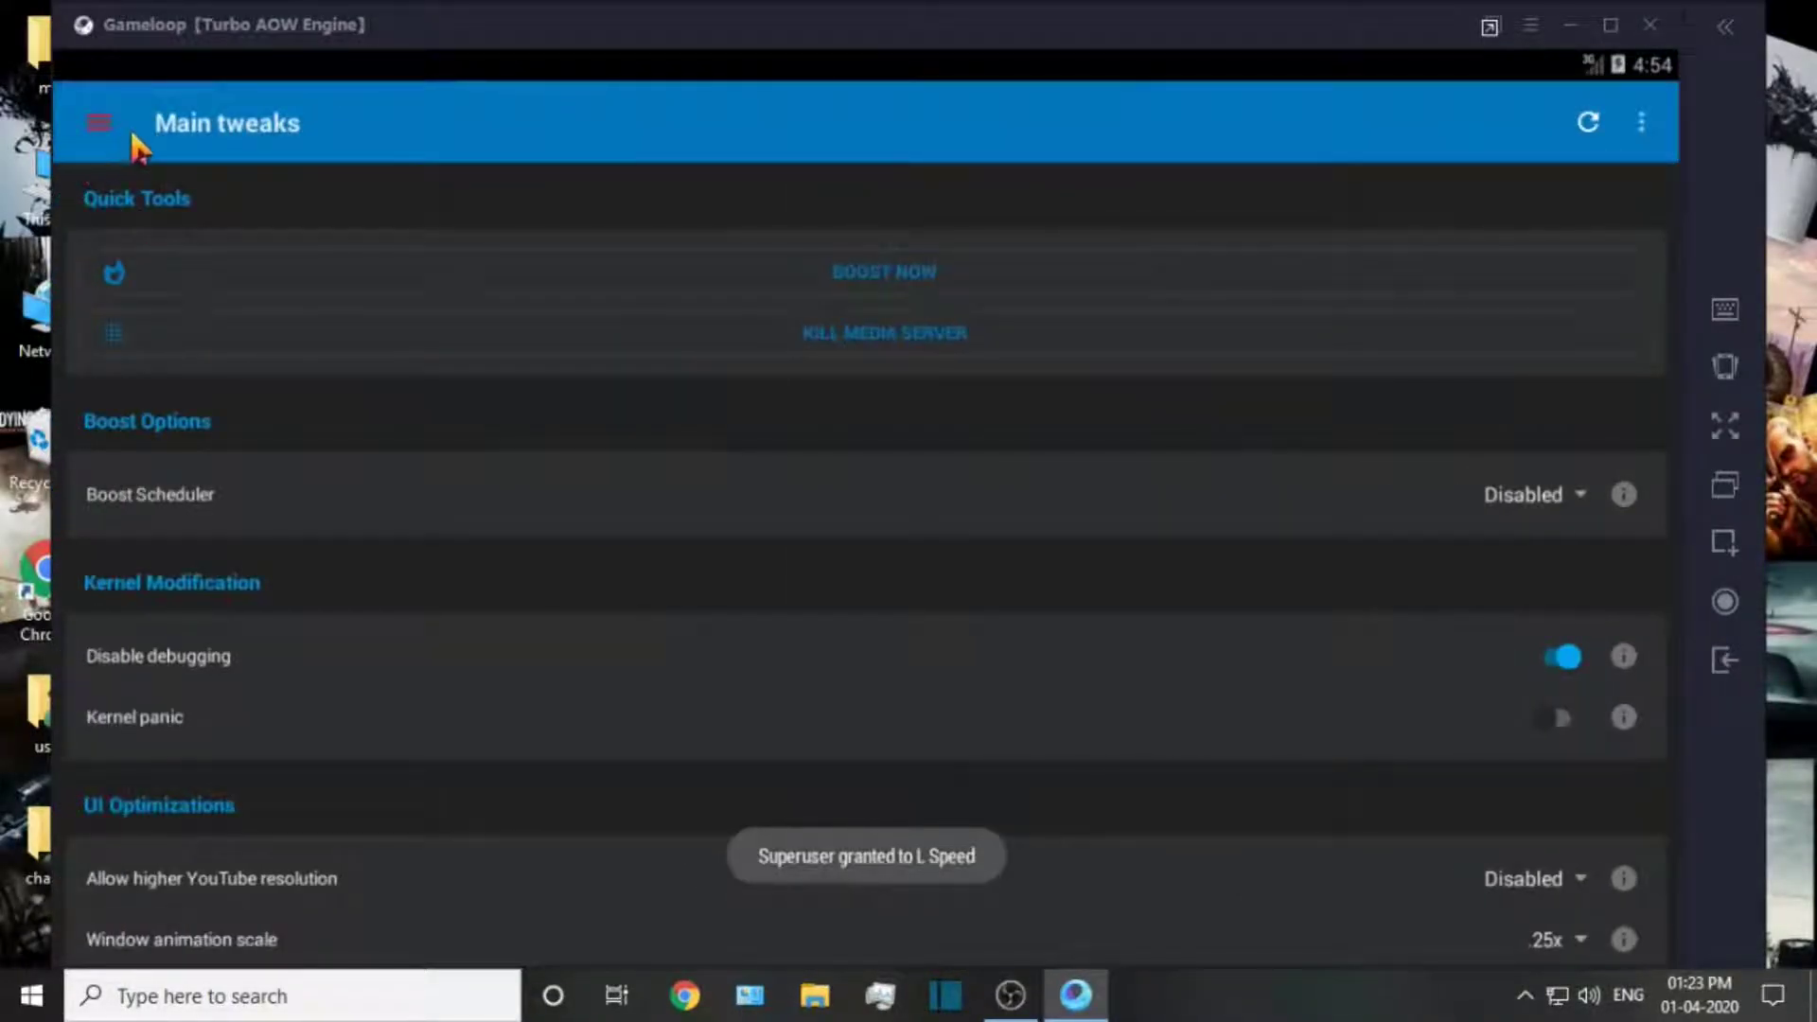
{"action": "left_click", "coordinate": [121, 132]}
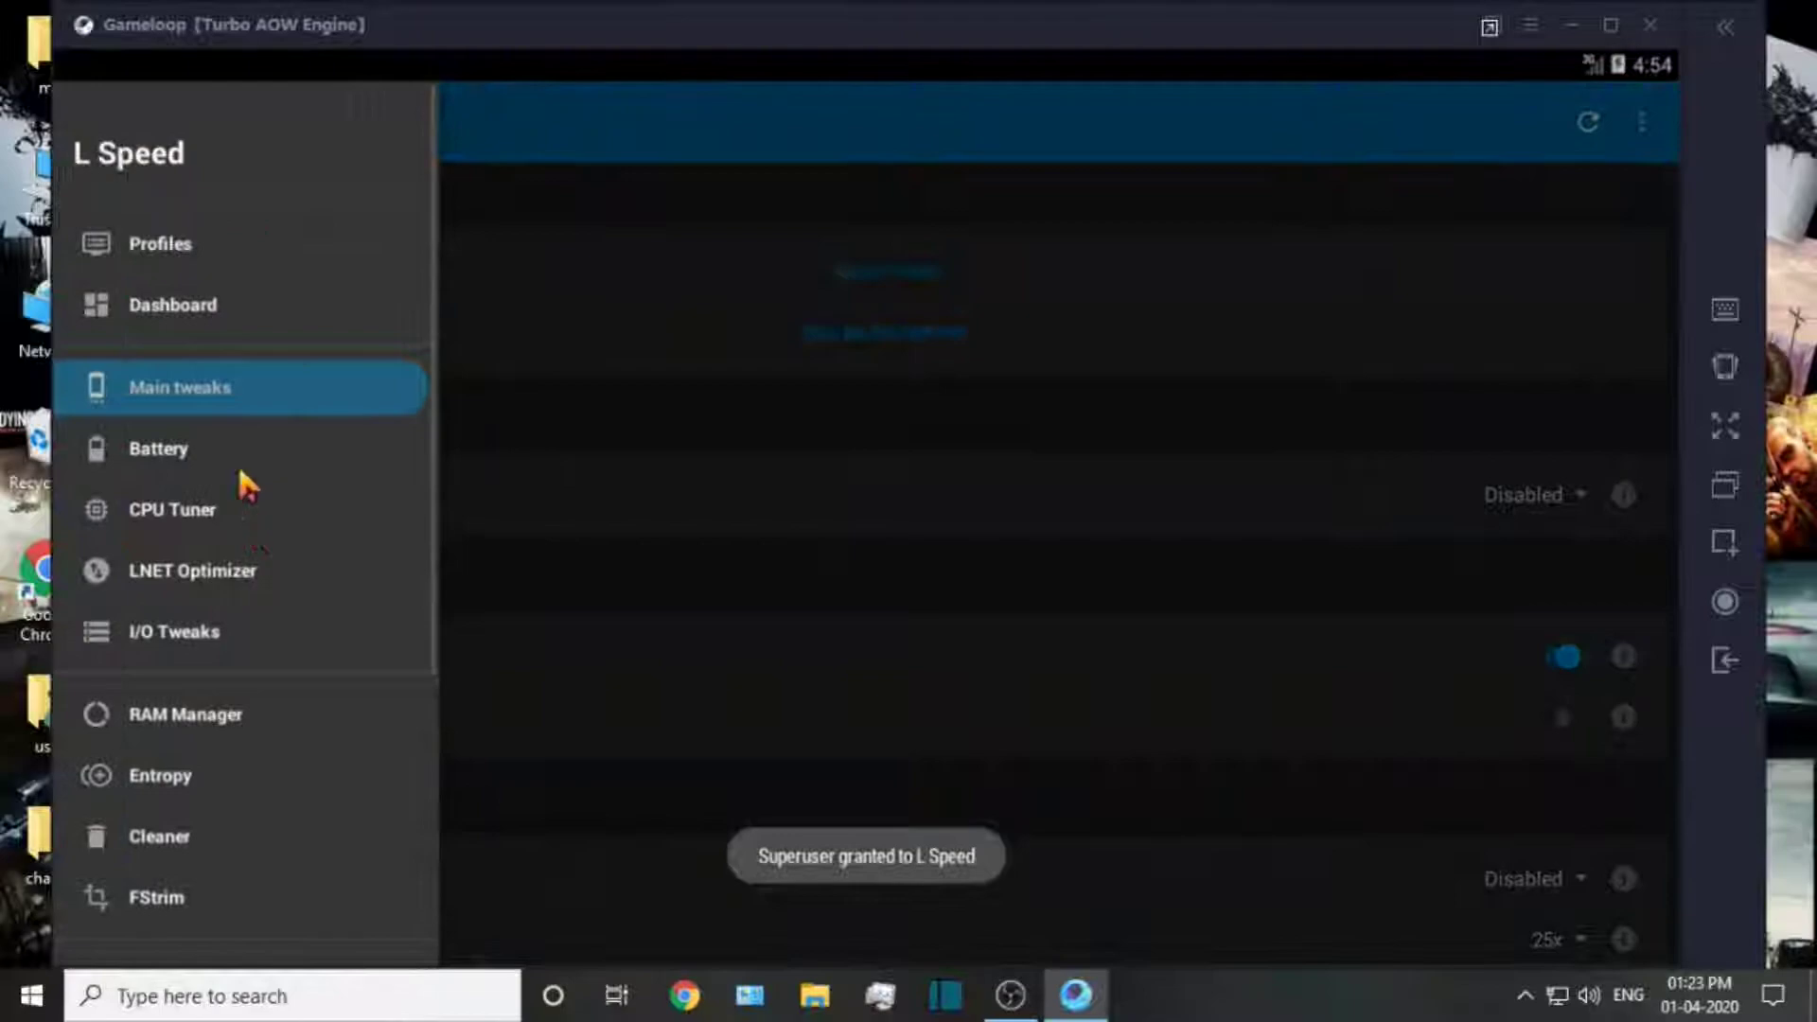
{"action": "left_click", "coordinate": [624, 310]}
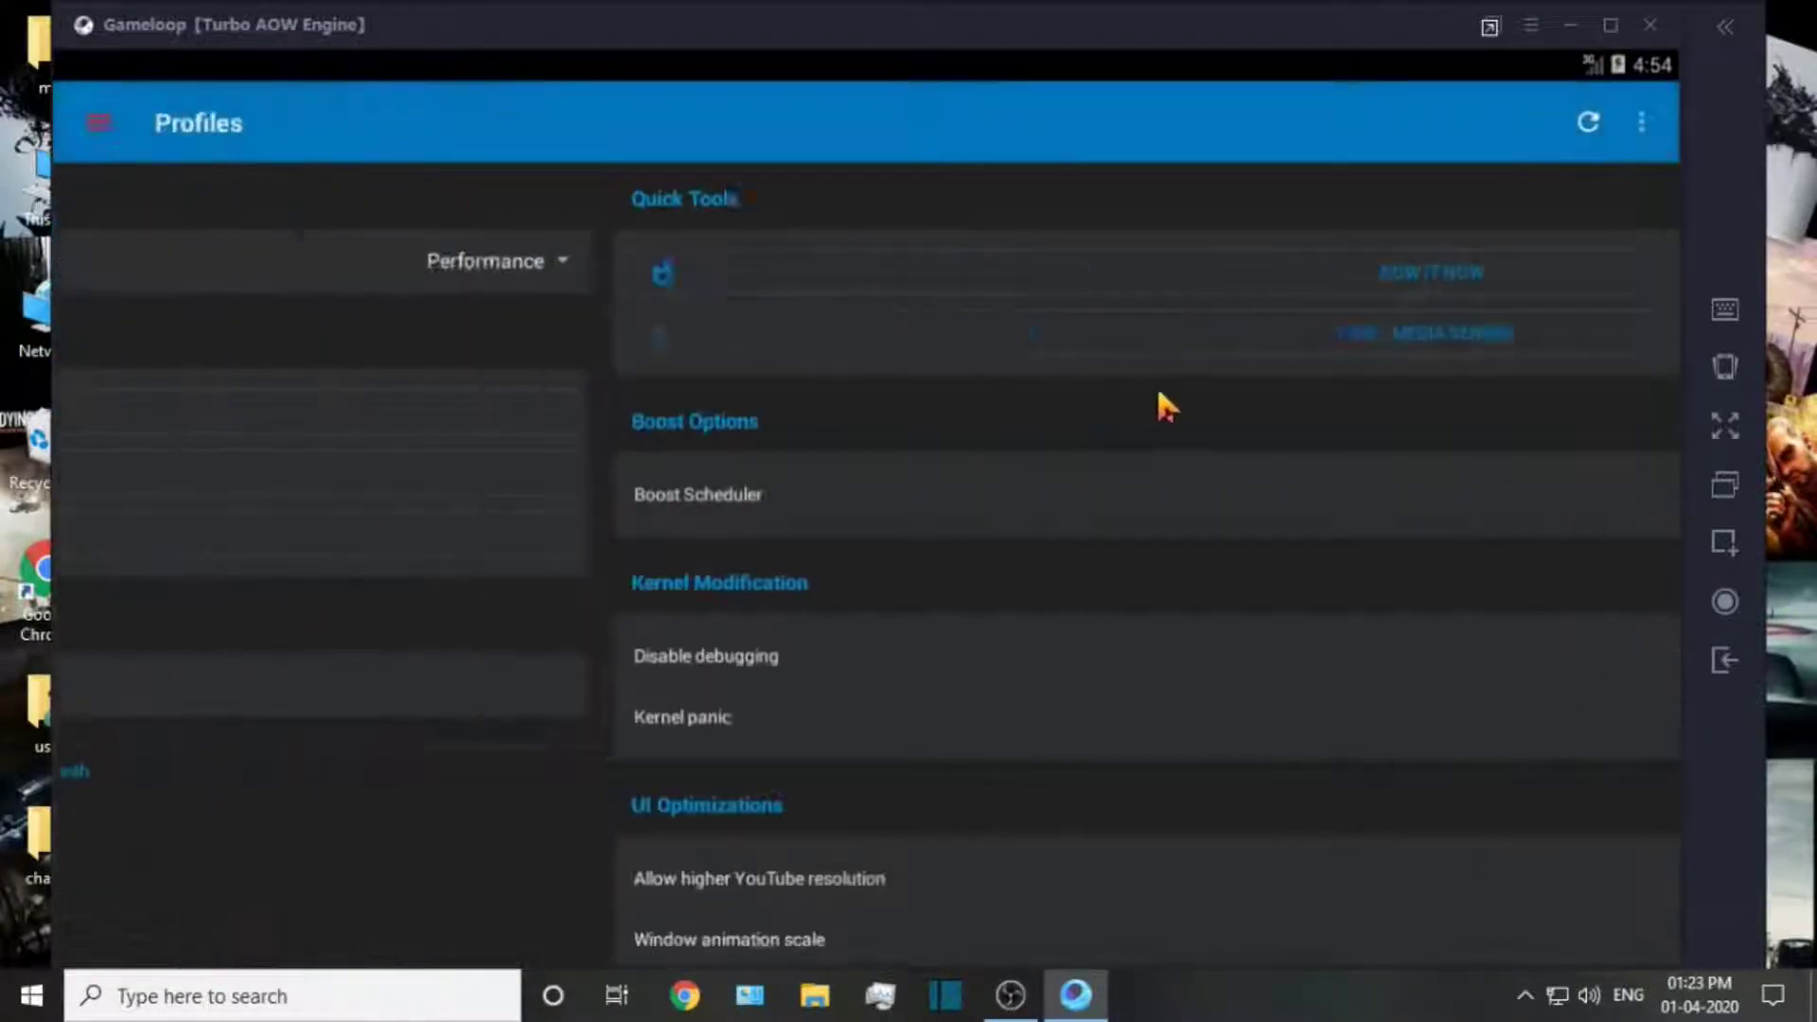
{"action": "left_click", "coordinate": [1627, 270]}
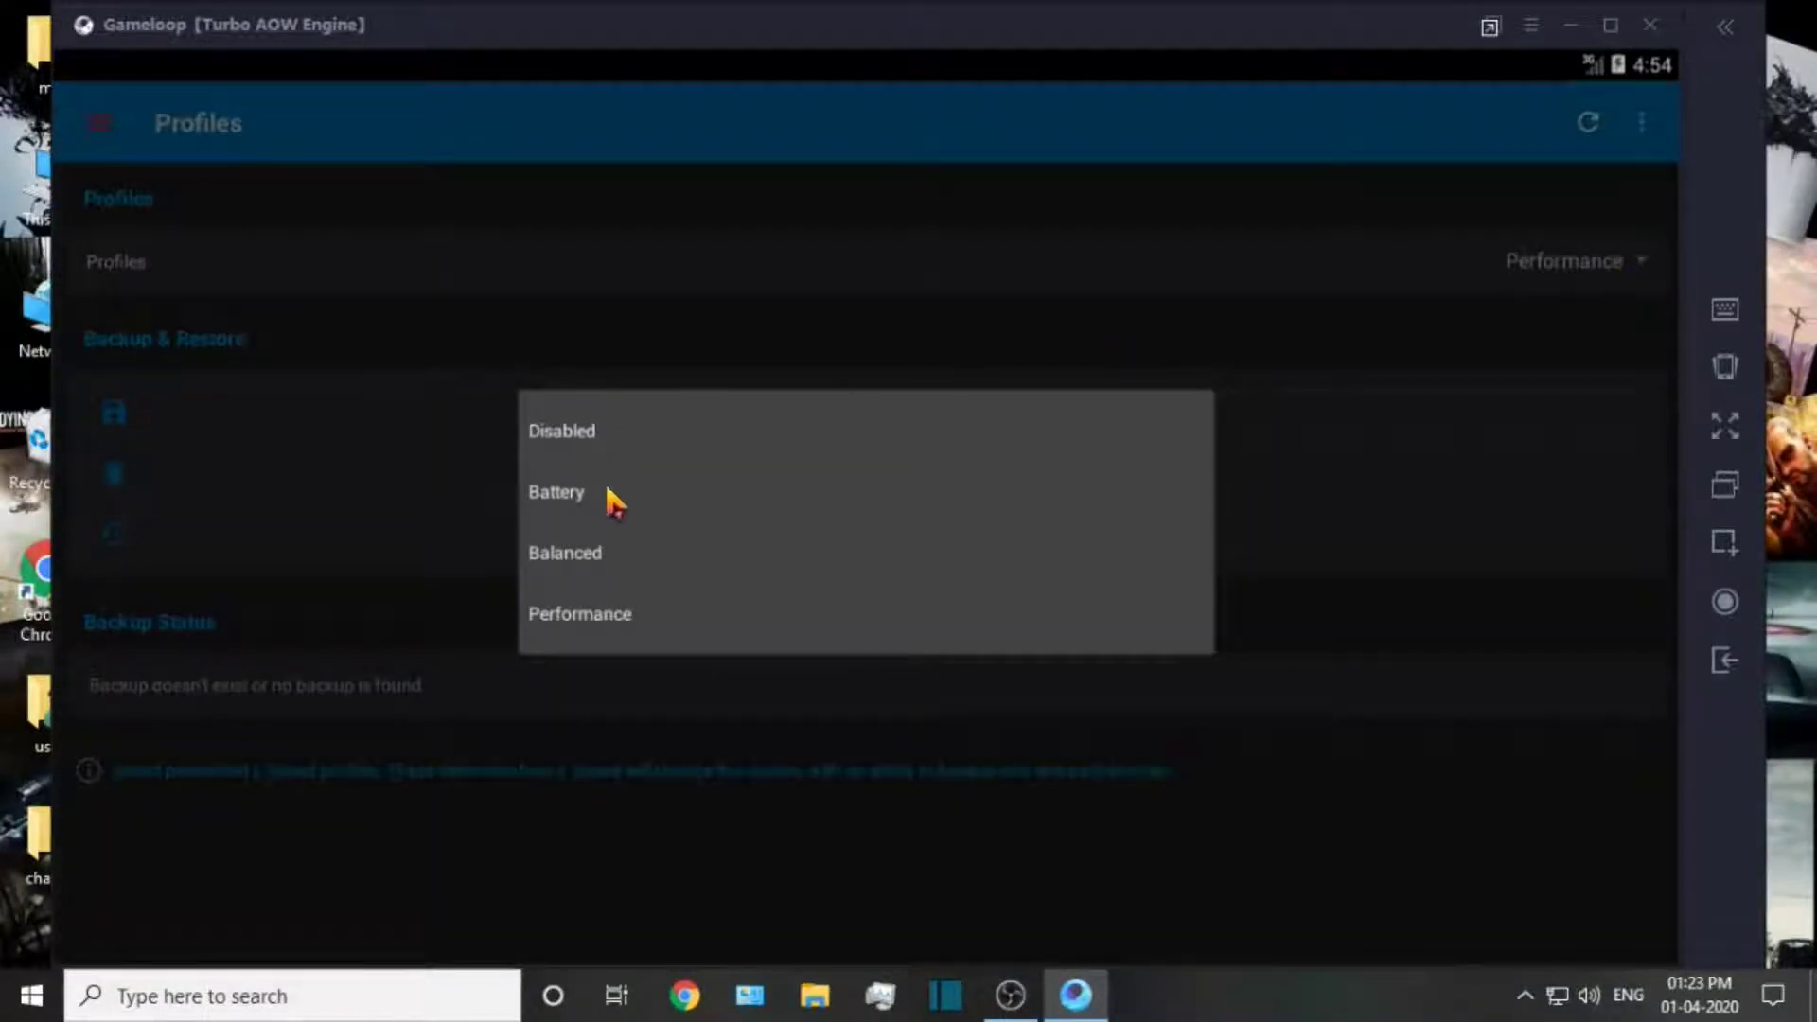
{"action": "left_click", "coordinate": [593, 615]}
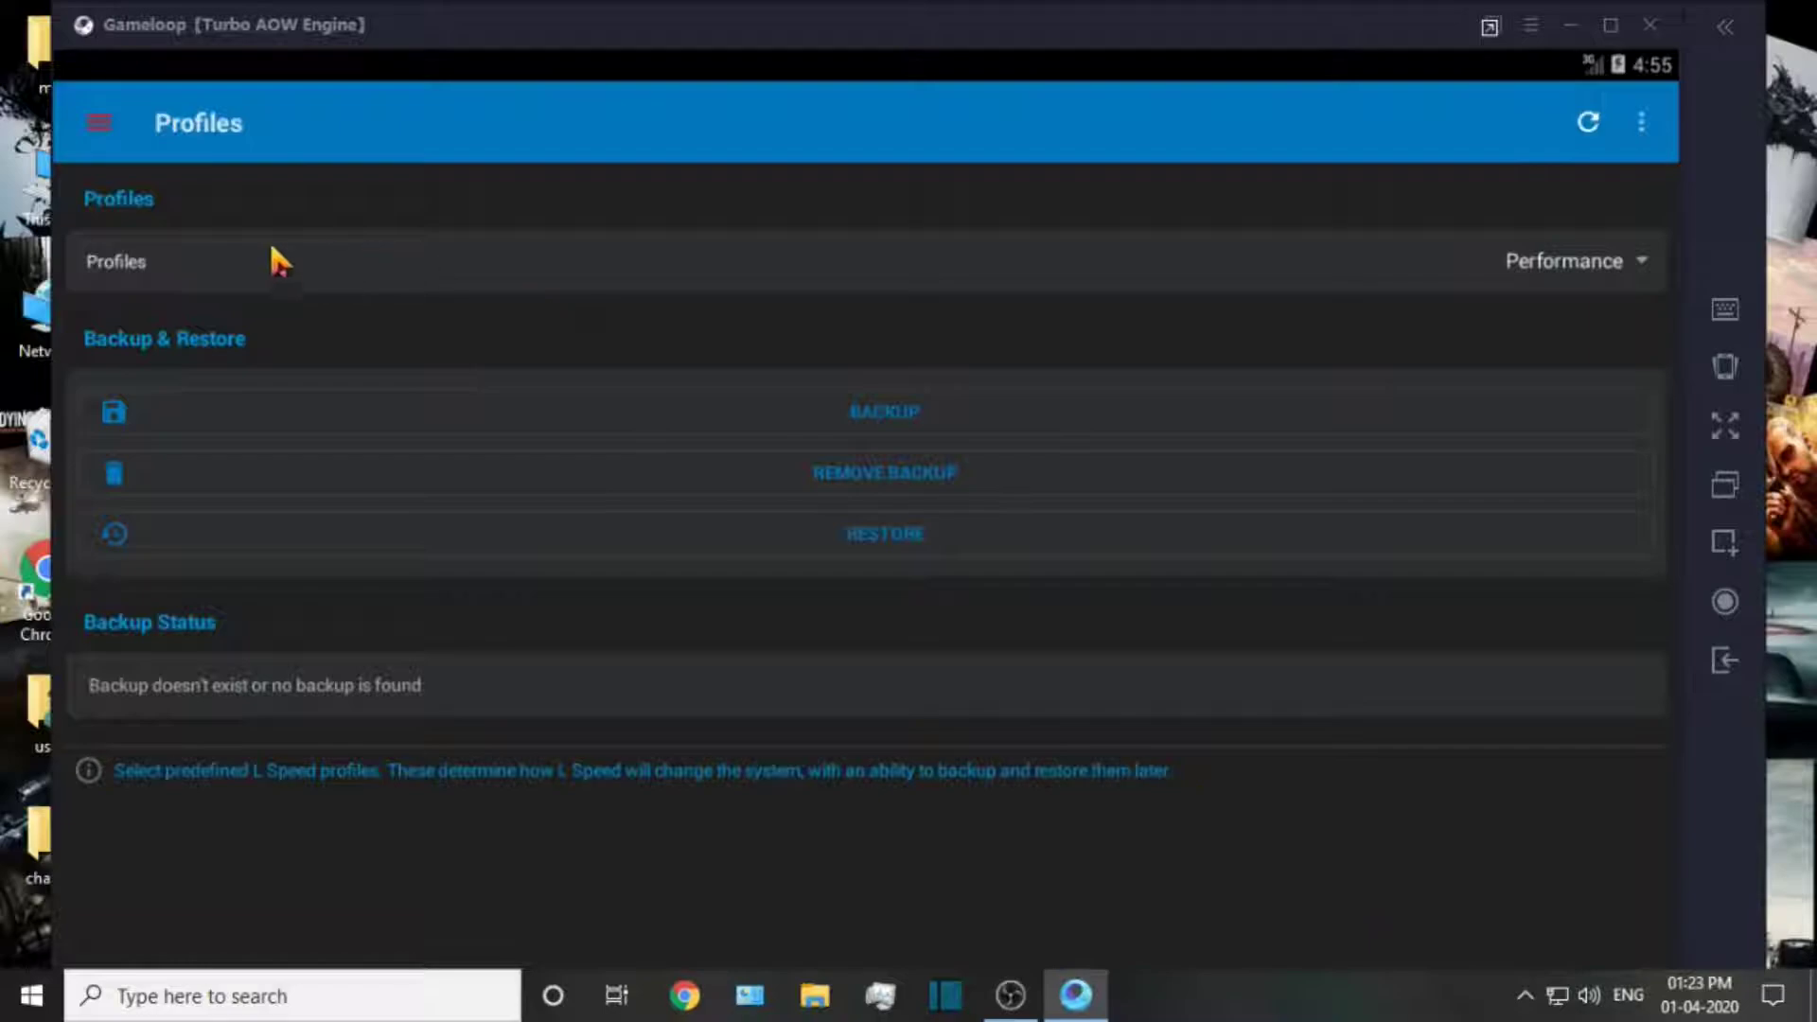
Check the Dashboard and Main tweaks pages, then exit L Speed to the home screen
{"action": "left_click", "coordinate": [99, 122]}
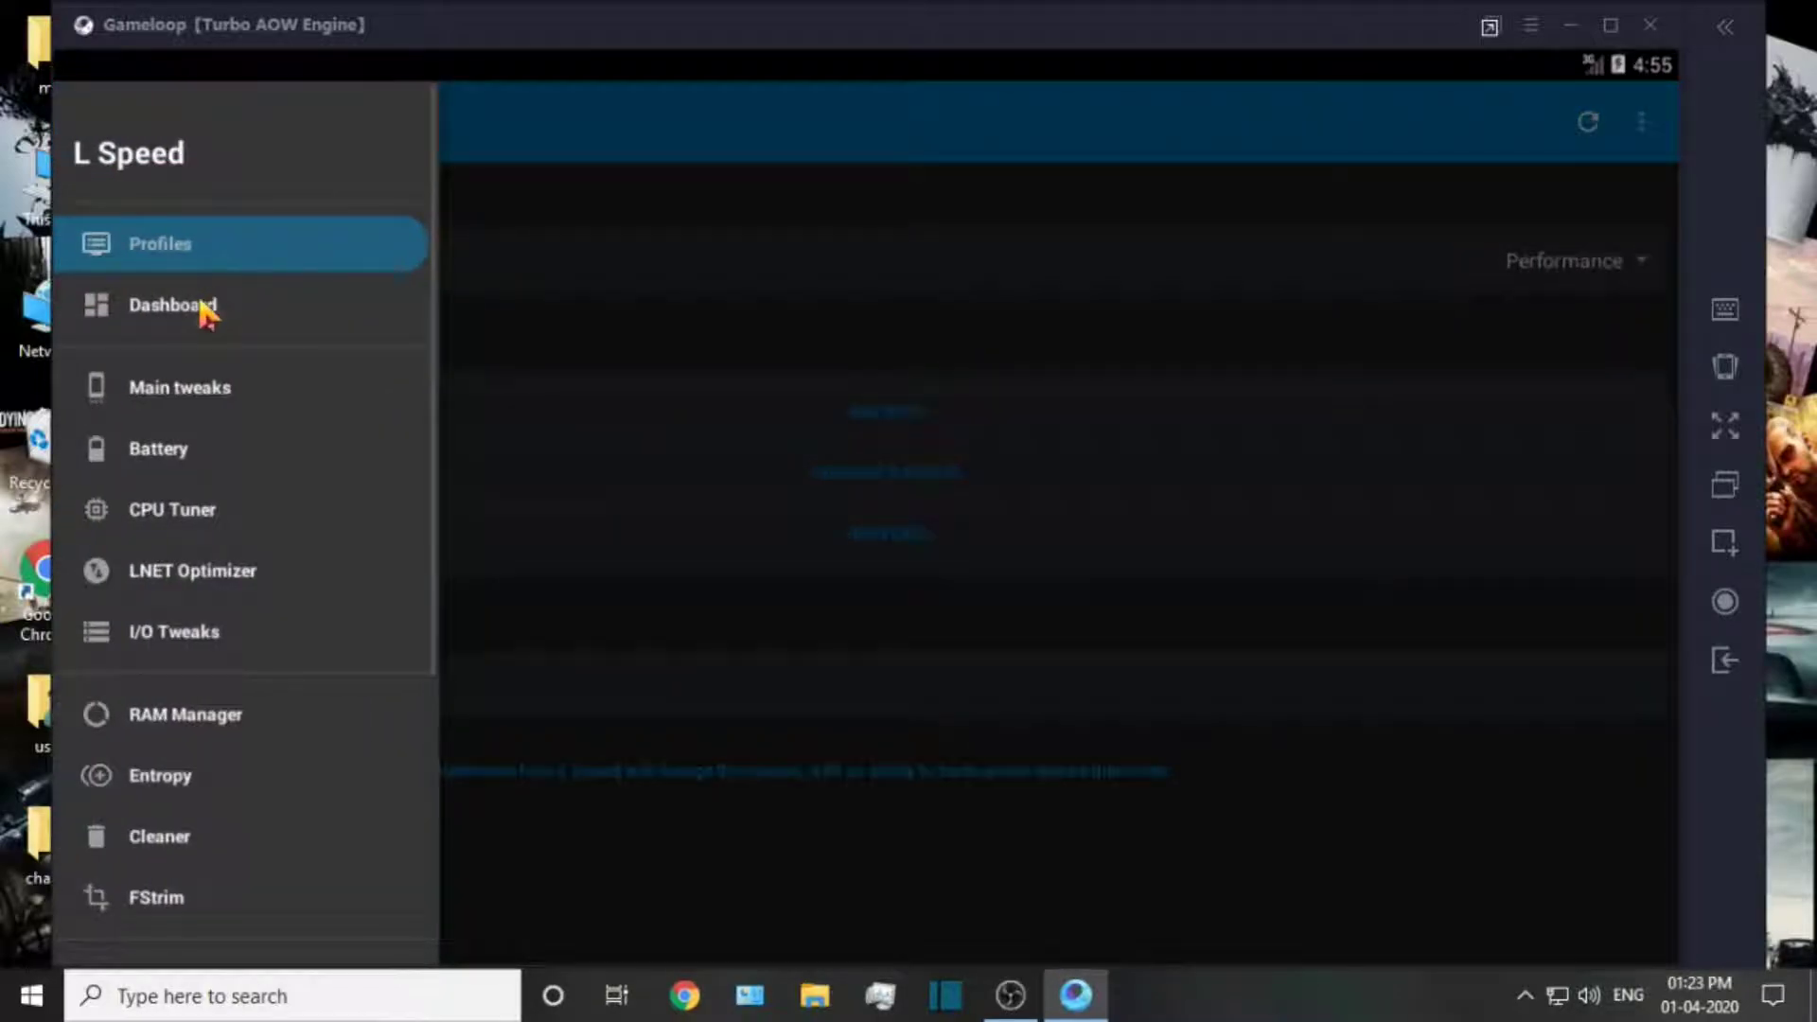
{"action": "left_click", "coordinate": [141, 244]}
{"action": "left_click", "coordinate": [98, 128]}
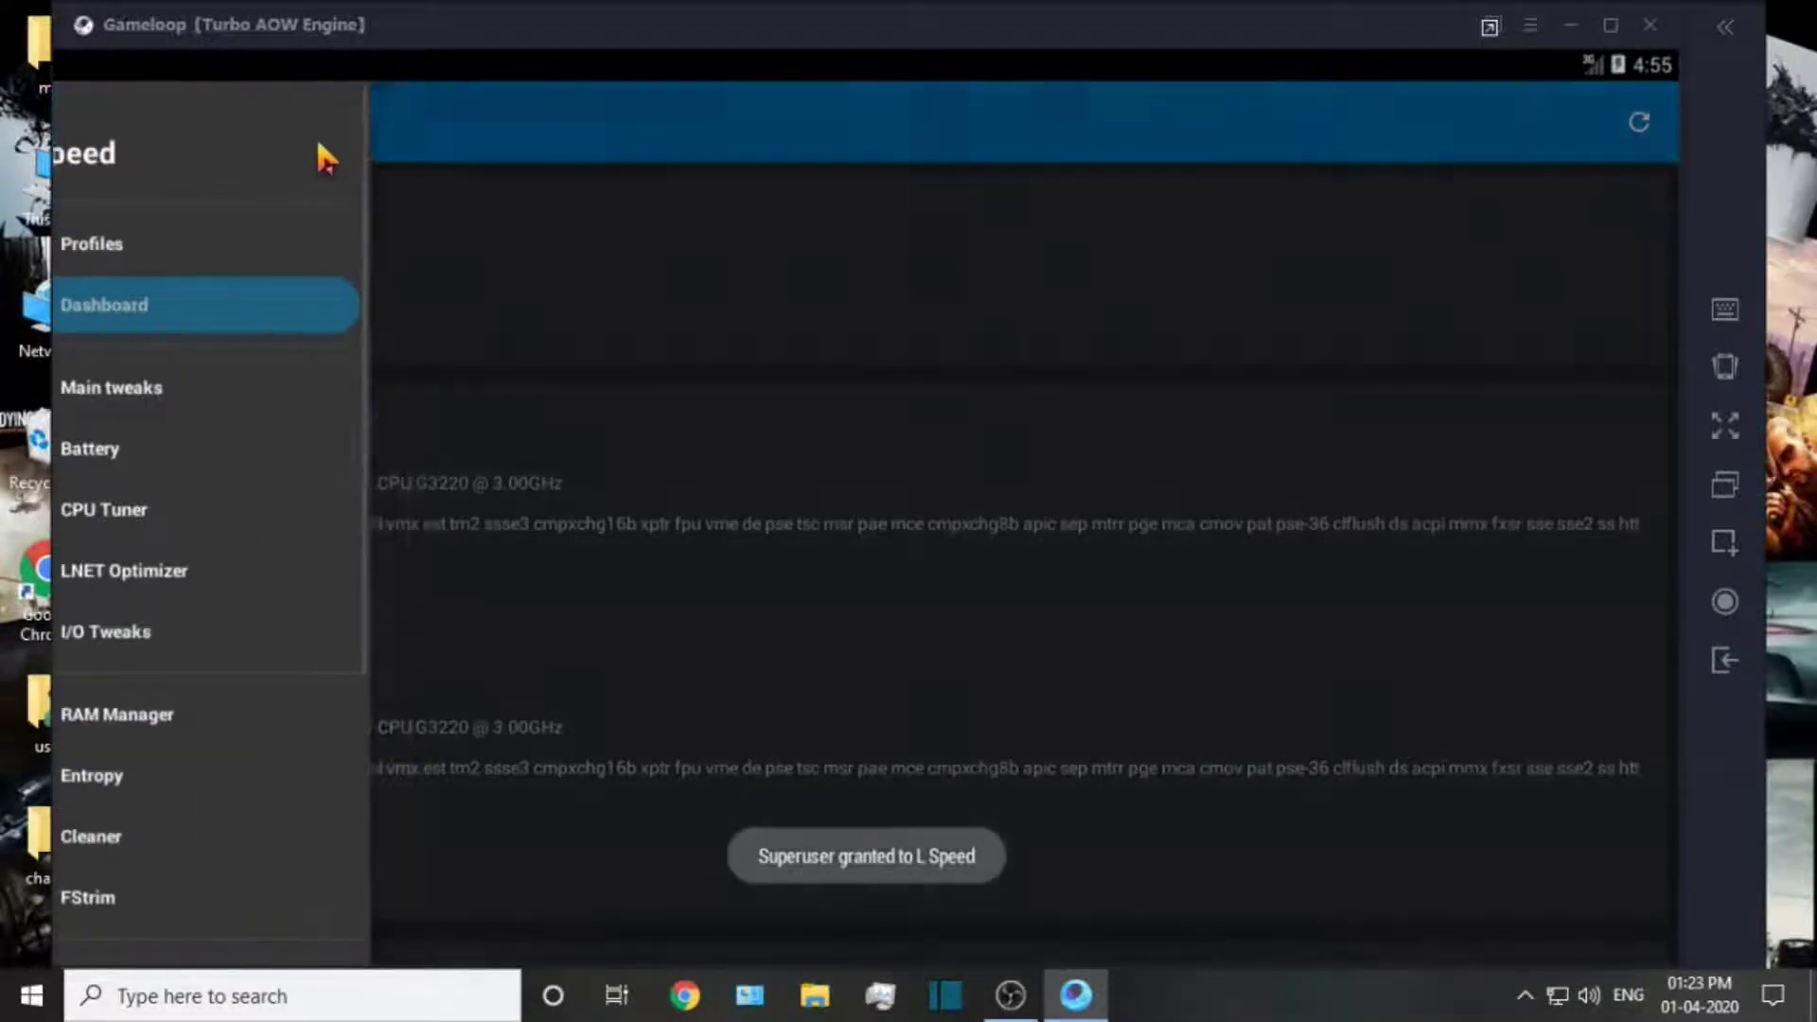
{"action": "left_click", "coordinate": [165, 392]}
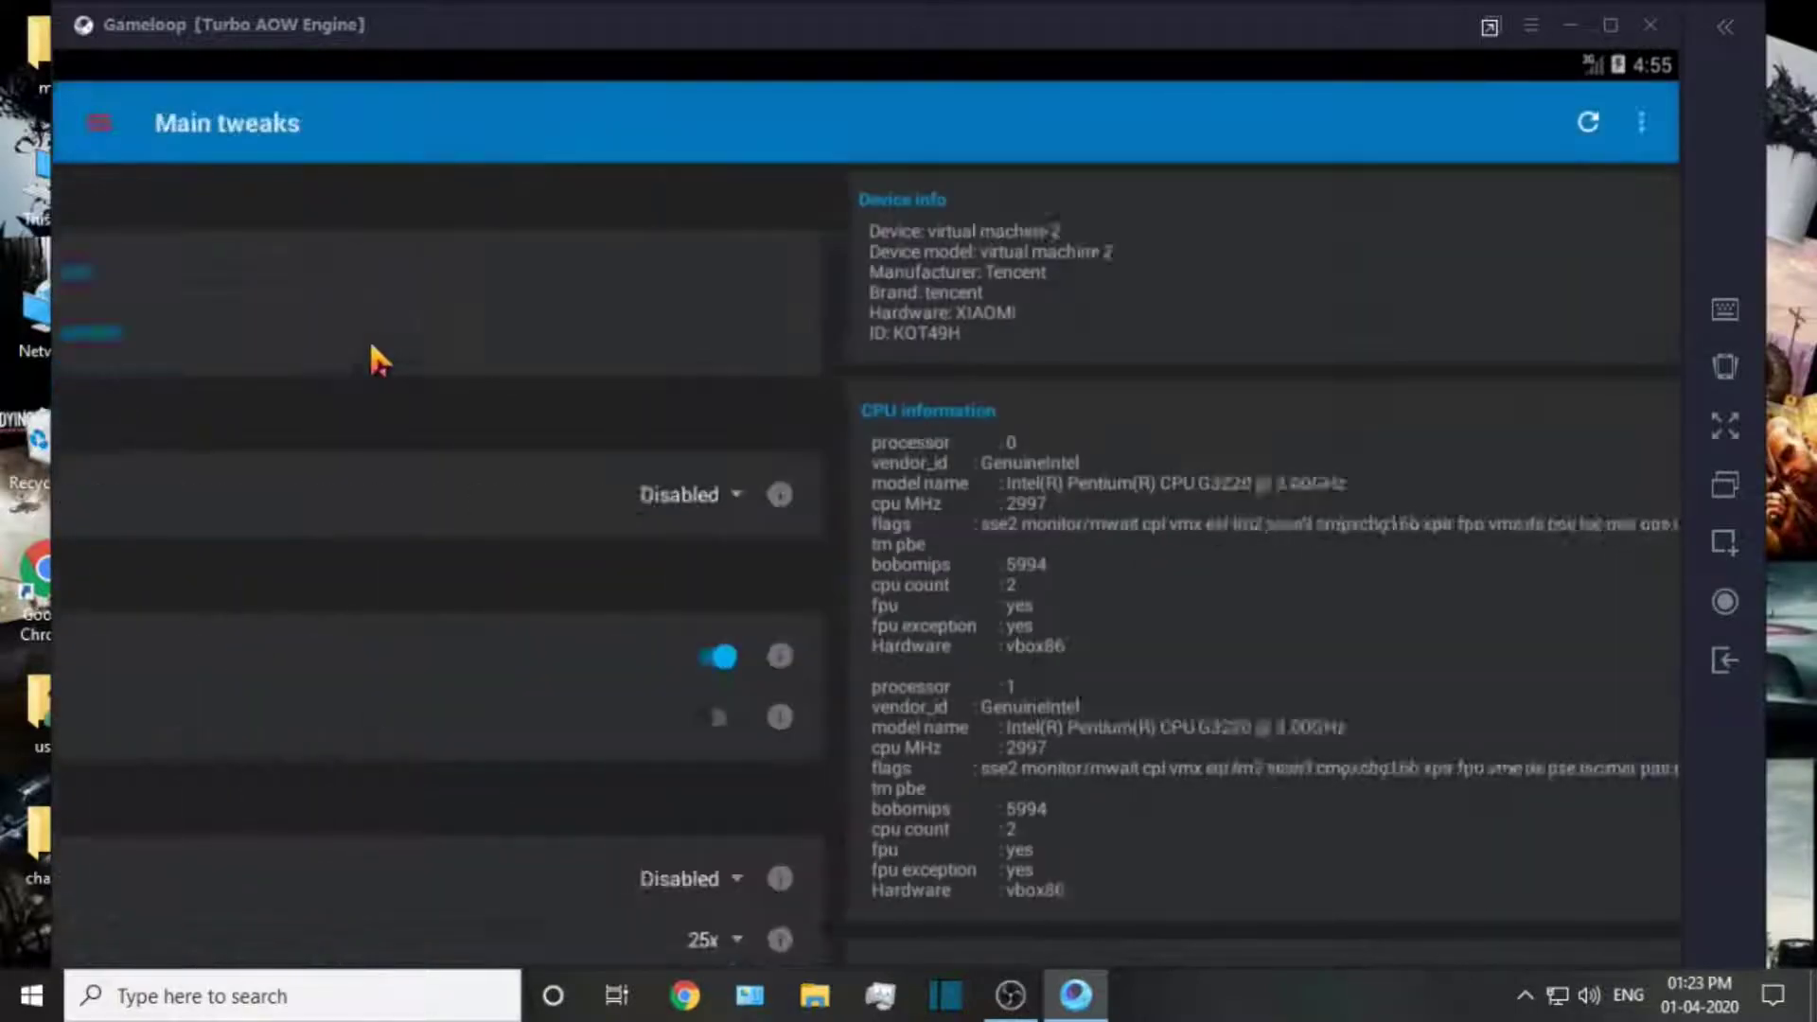
{"action": "left_click", "coordinate": [1726, 661]}
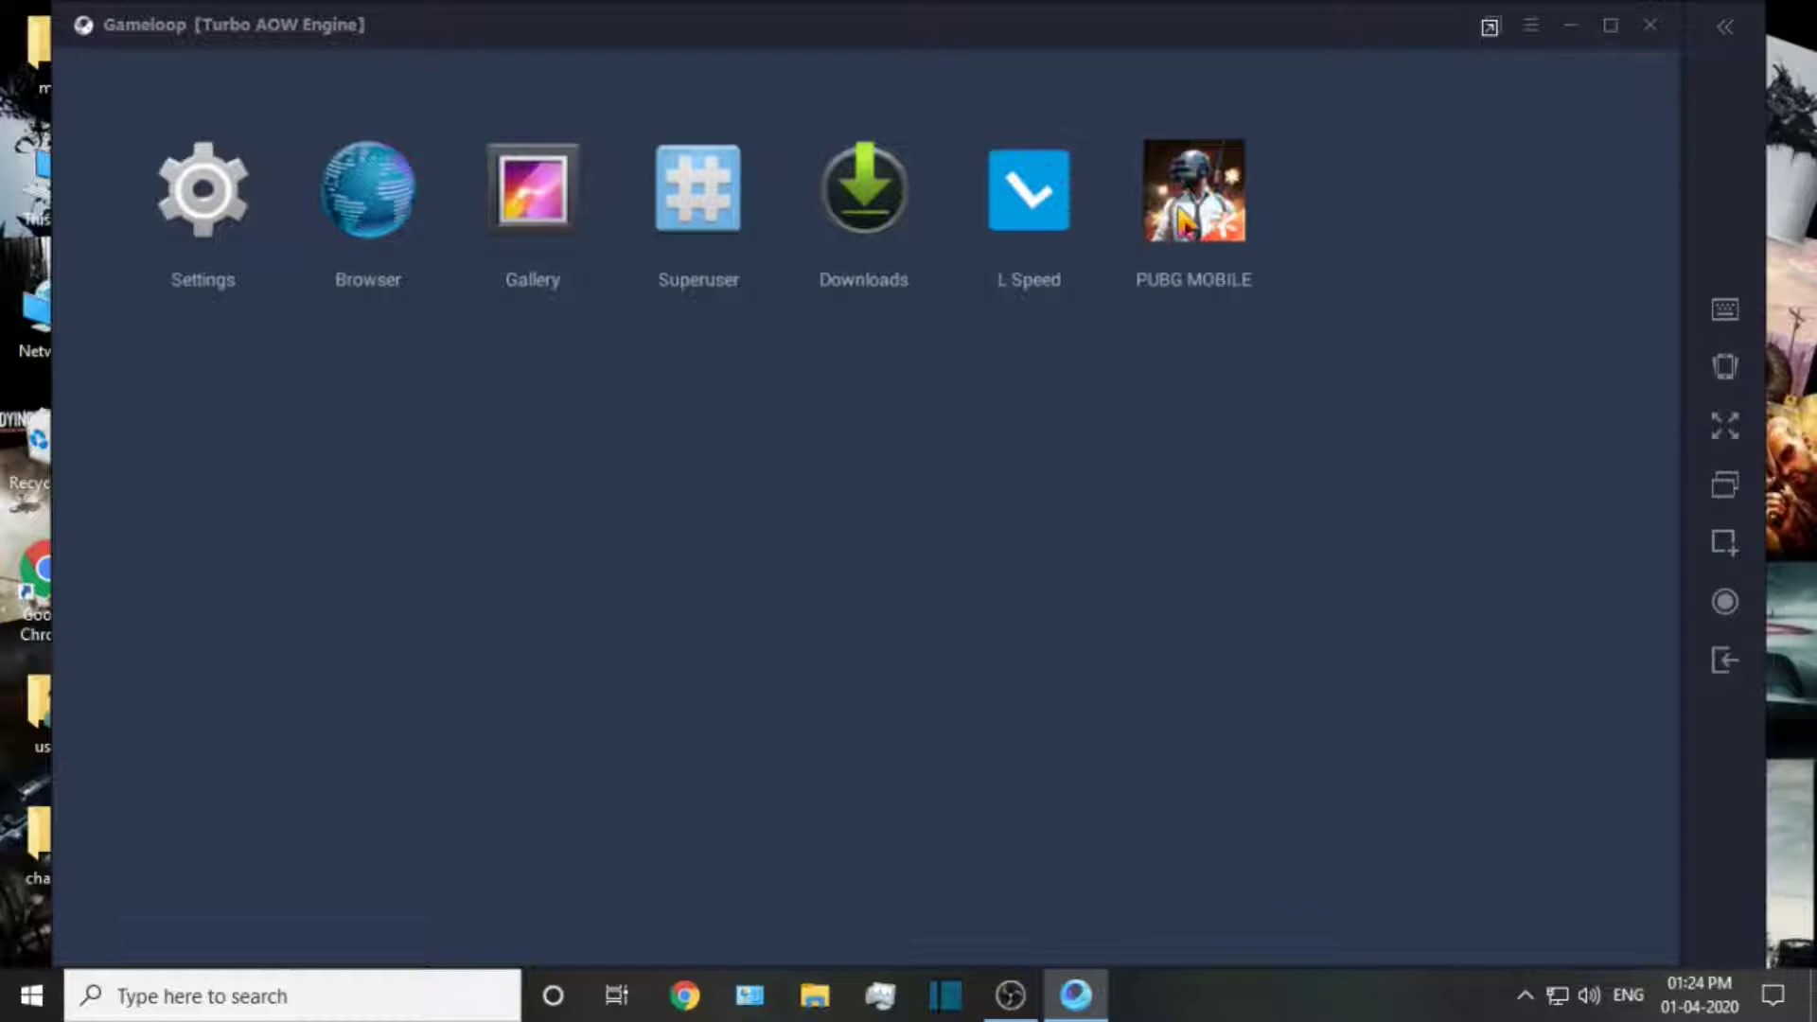
In L Speed, postpone the rating prompt, run Boost Now and Kill Media Server, then return home
{"action": "left_click", "coordinate": [1065, 189]}
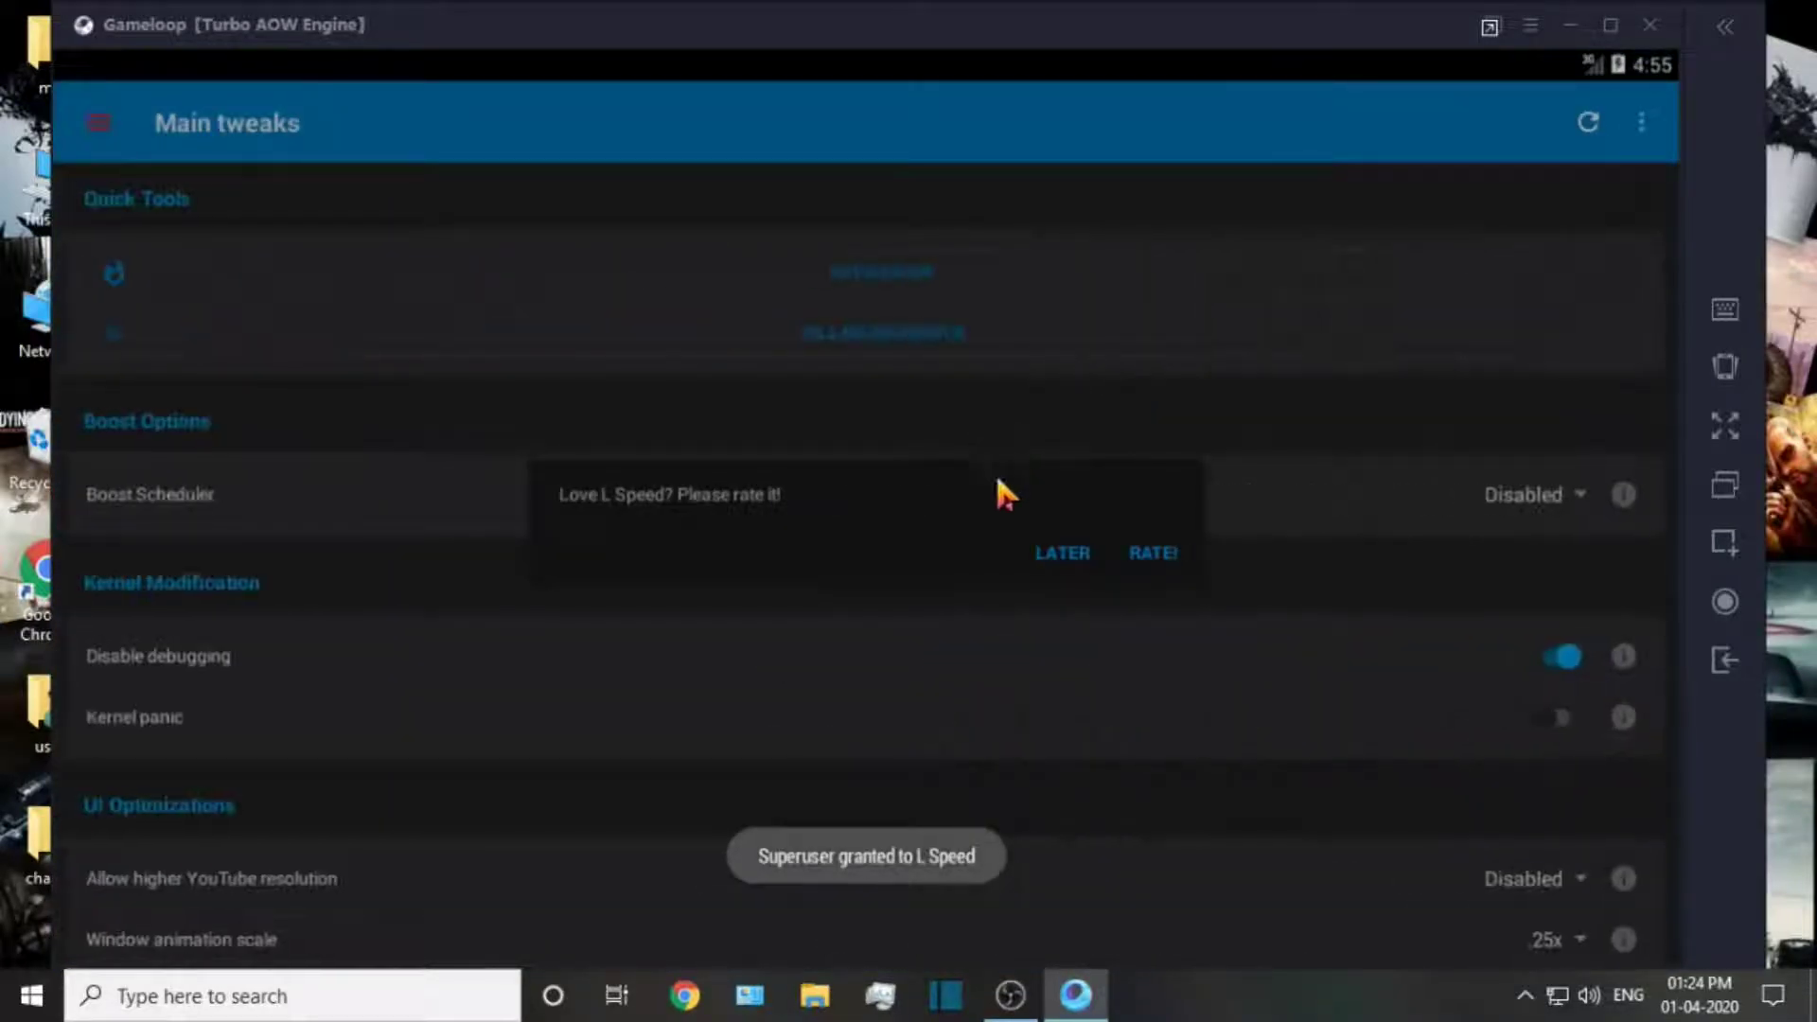
{"action": "left_click", "coordinate": [1068, 554]}
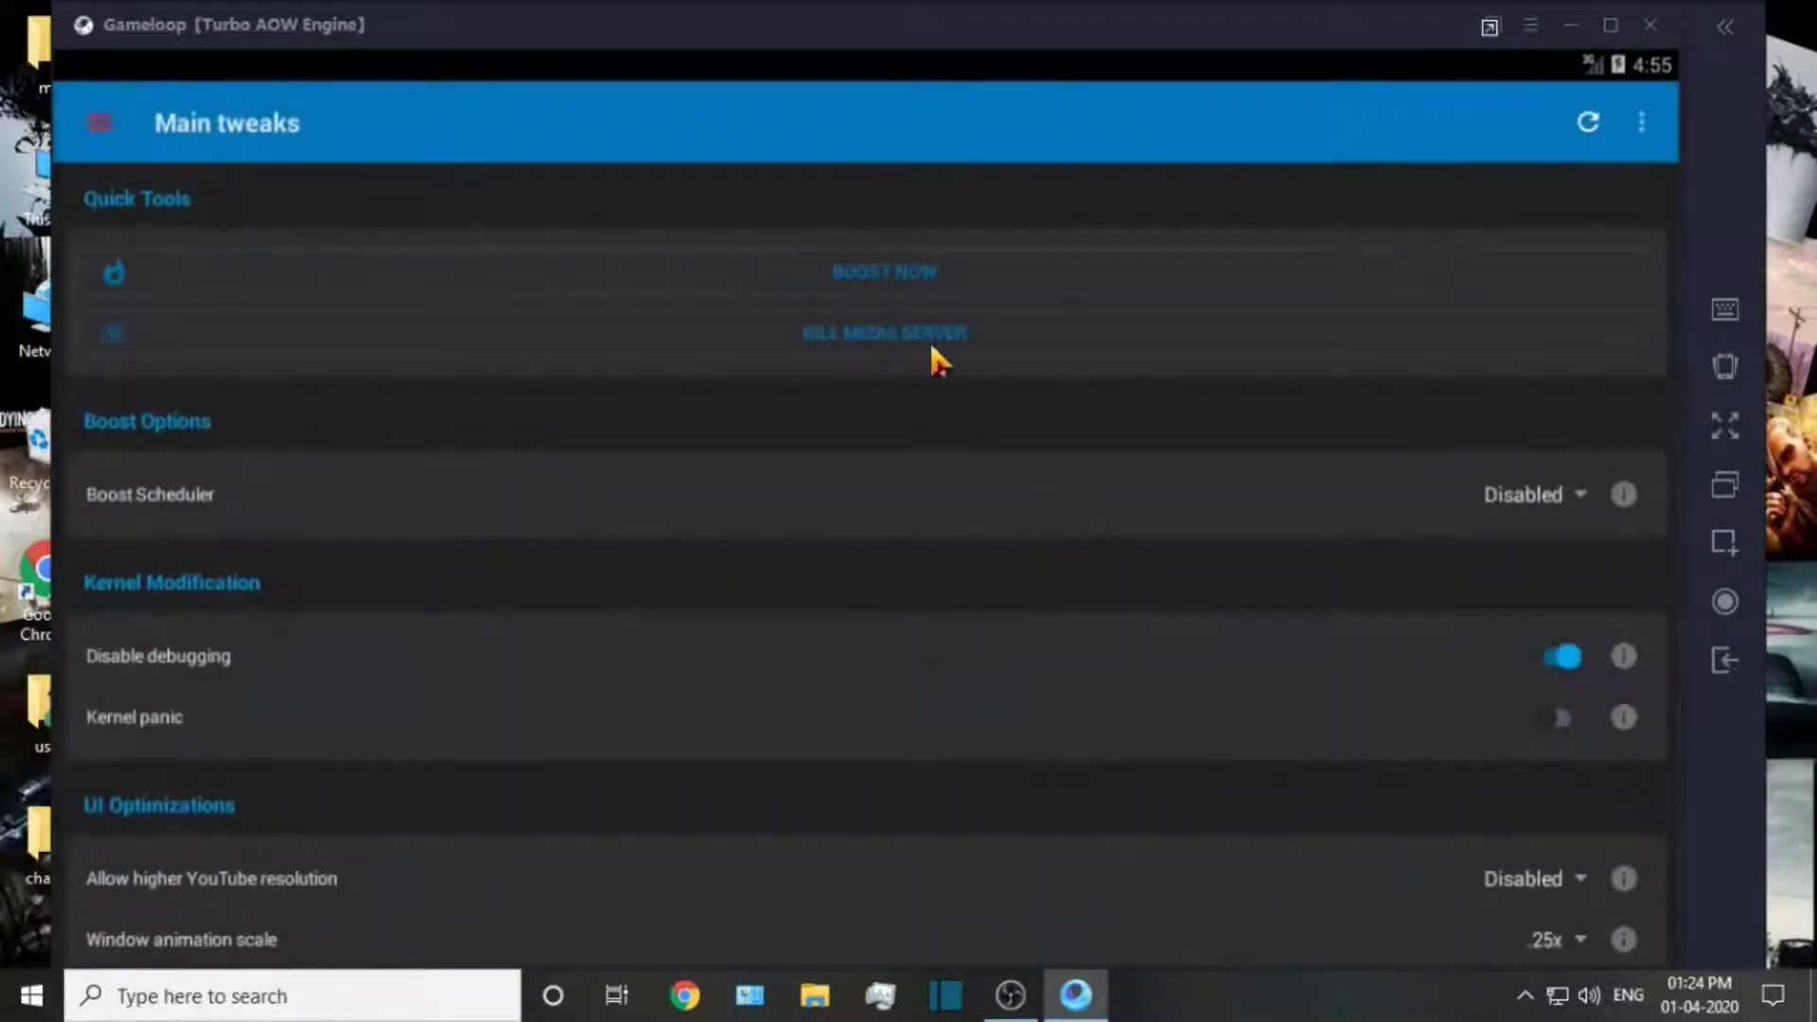
{"action": "left_click", "coordinate": [890, 270]}
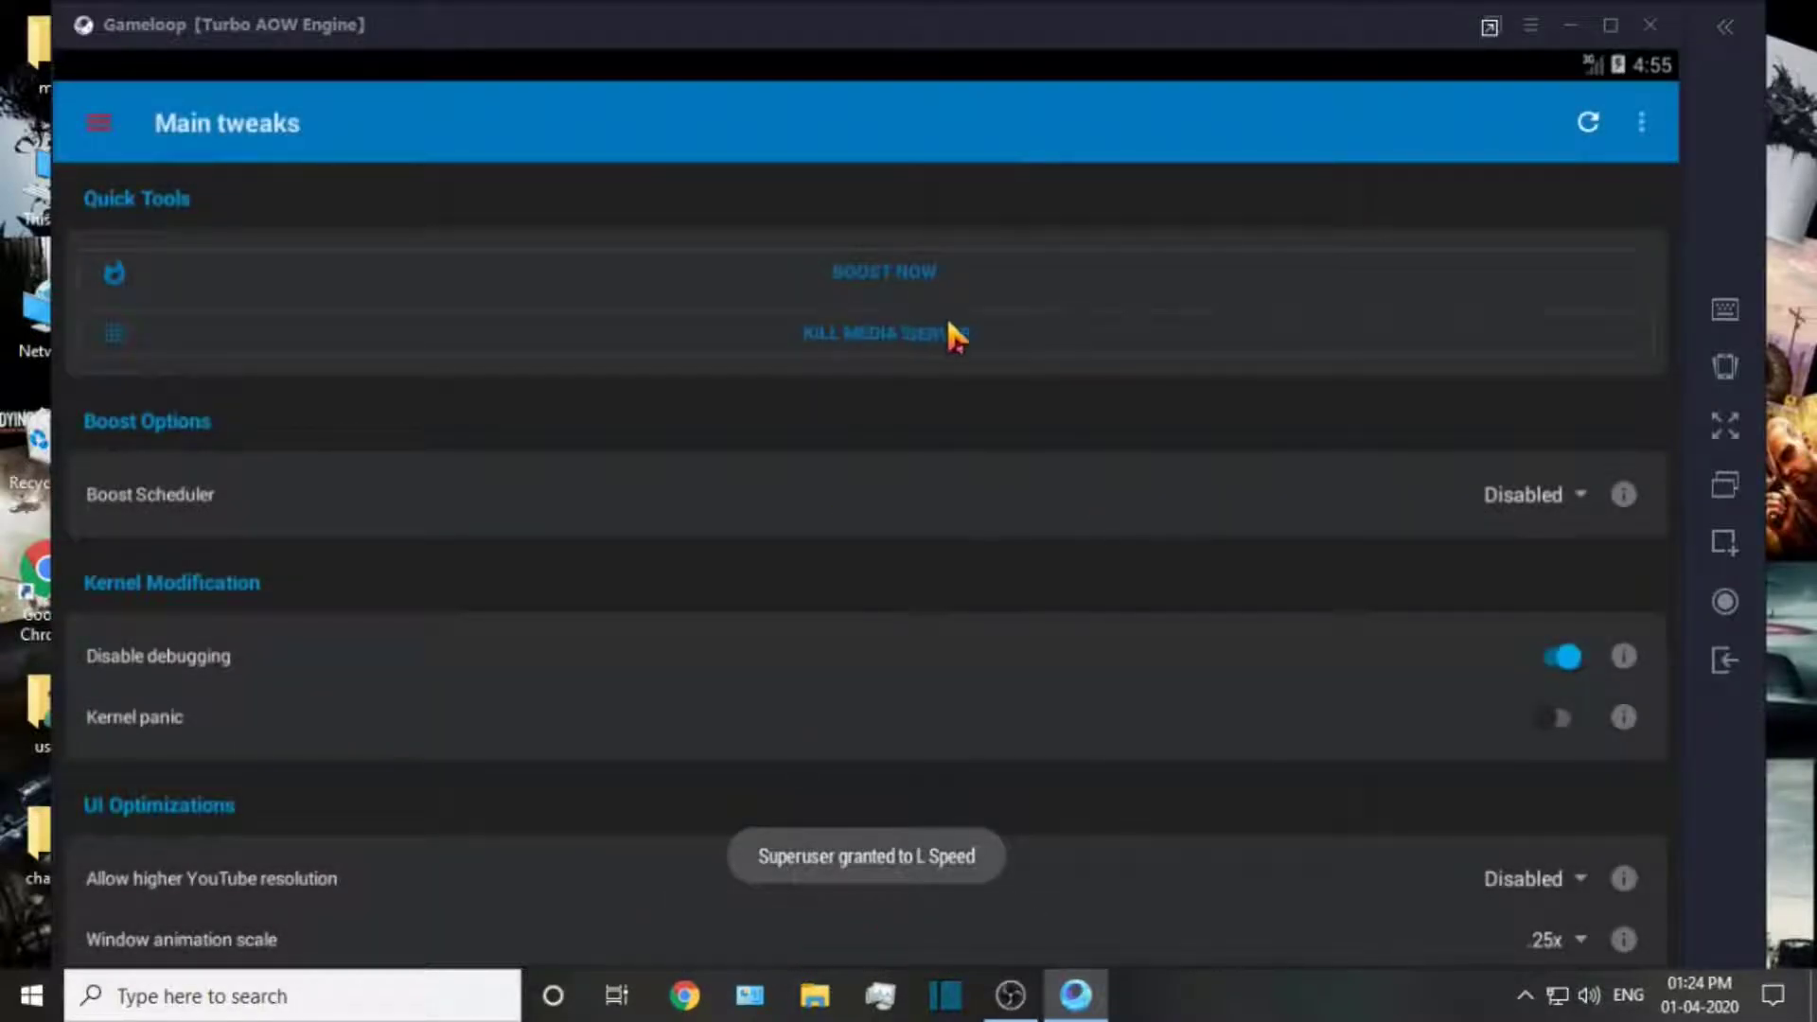
{"action": "left_click", "coordinate": [876, 336]}
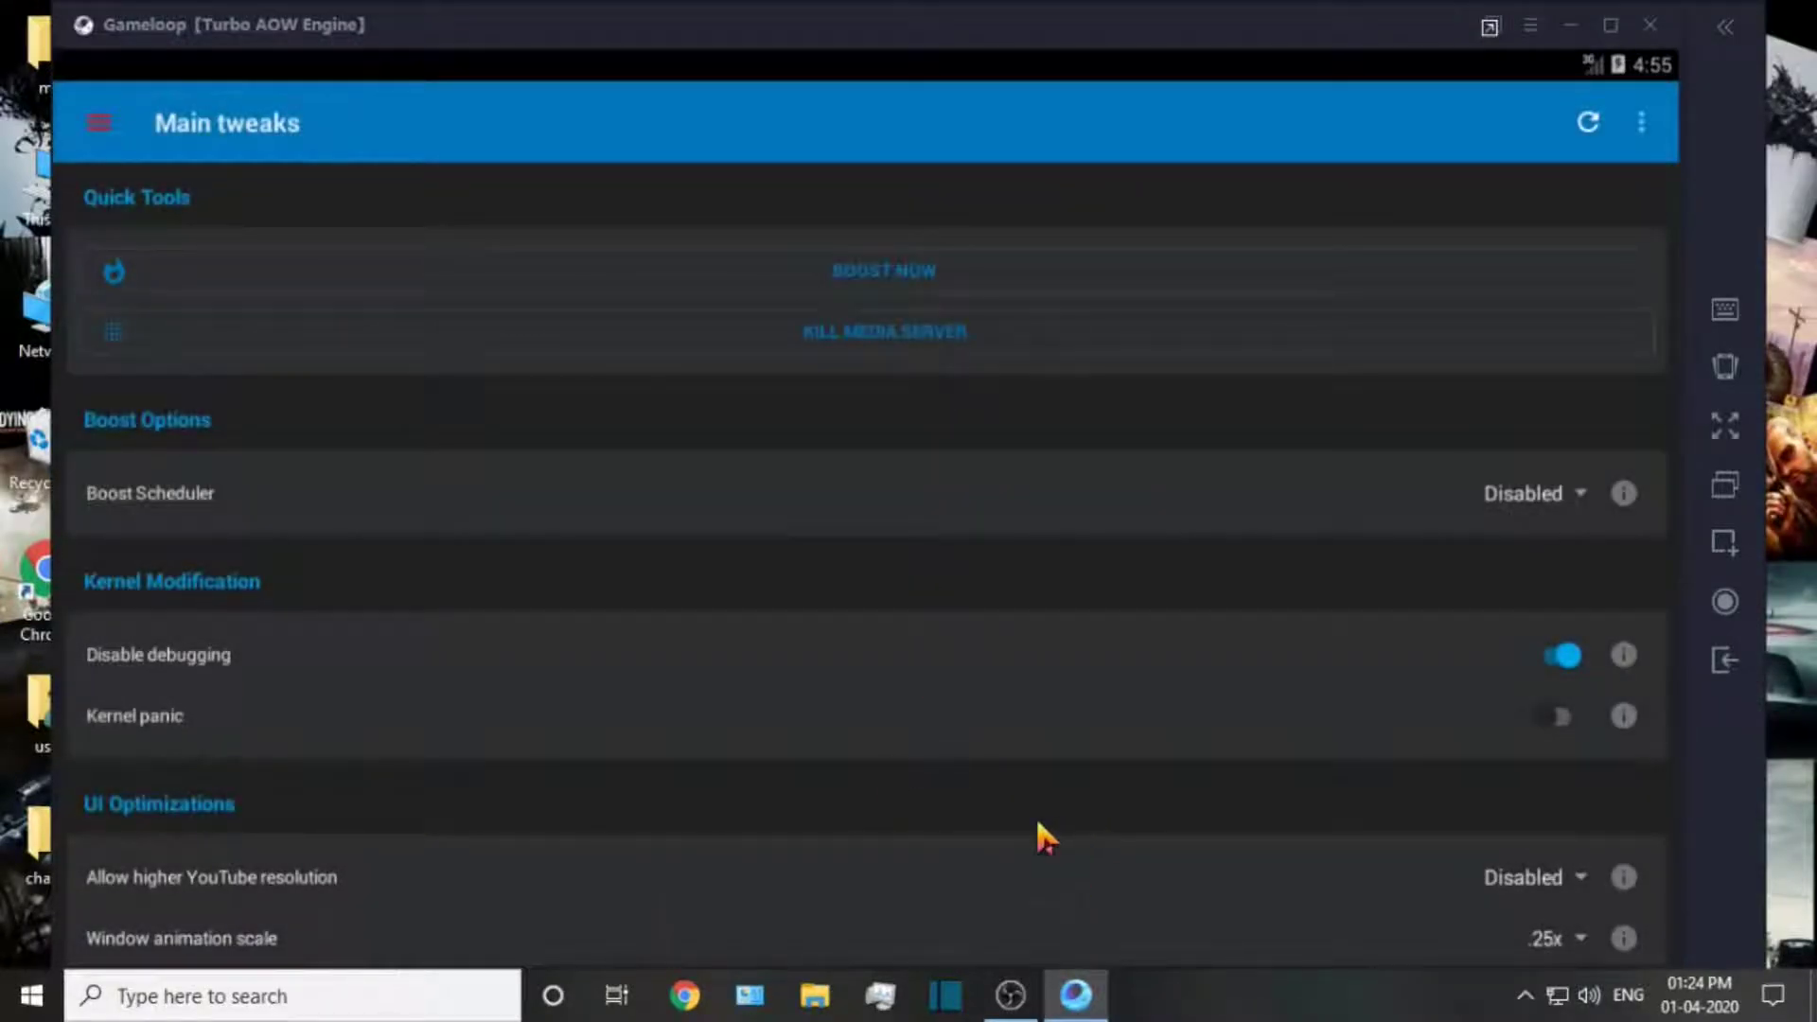
{"action": "scroll", "coordinate": [1188, 909], "scroll_direction": "down", "scroll_amount": 2}
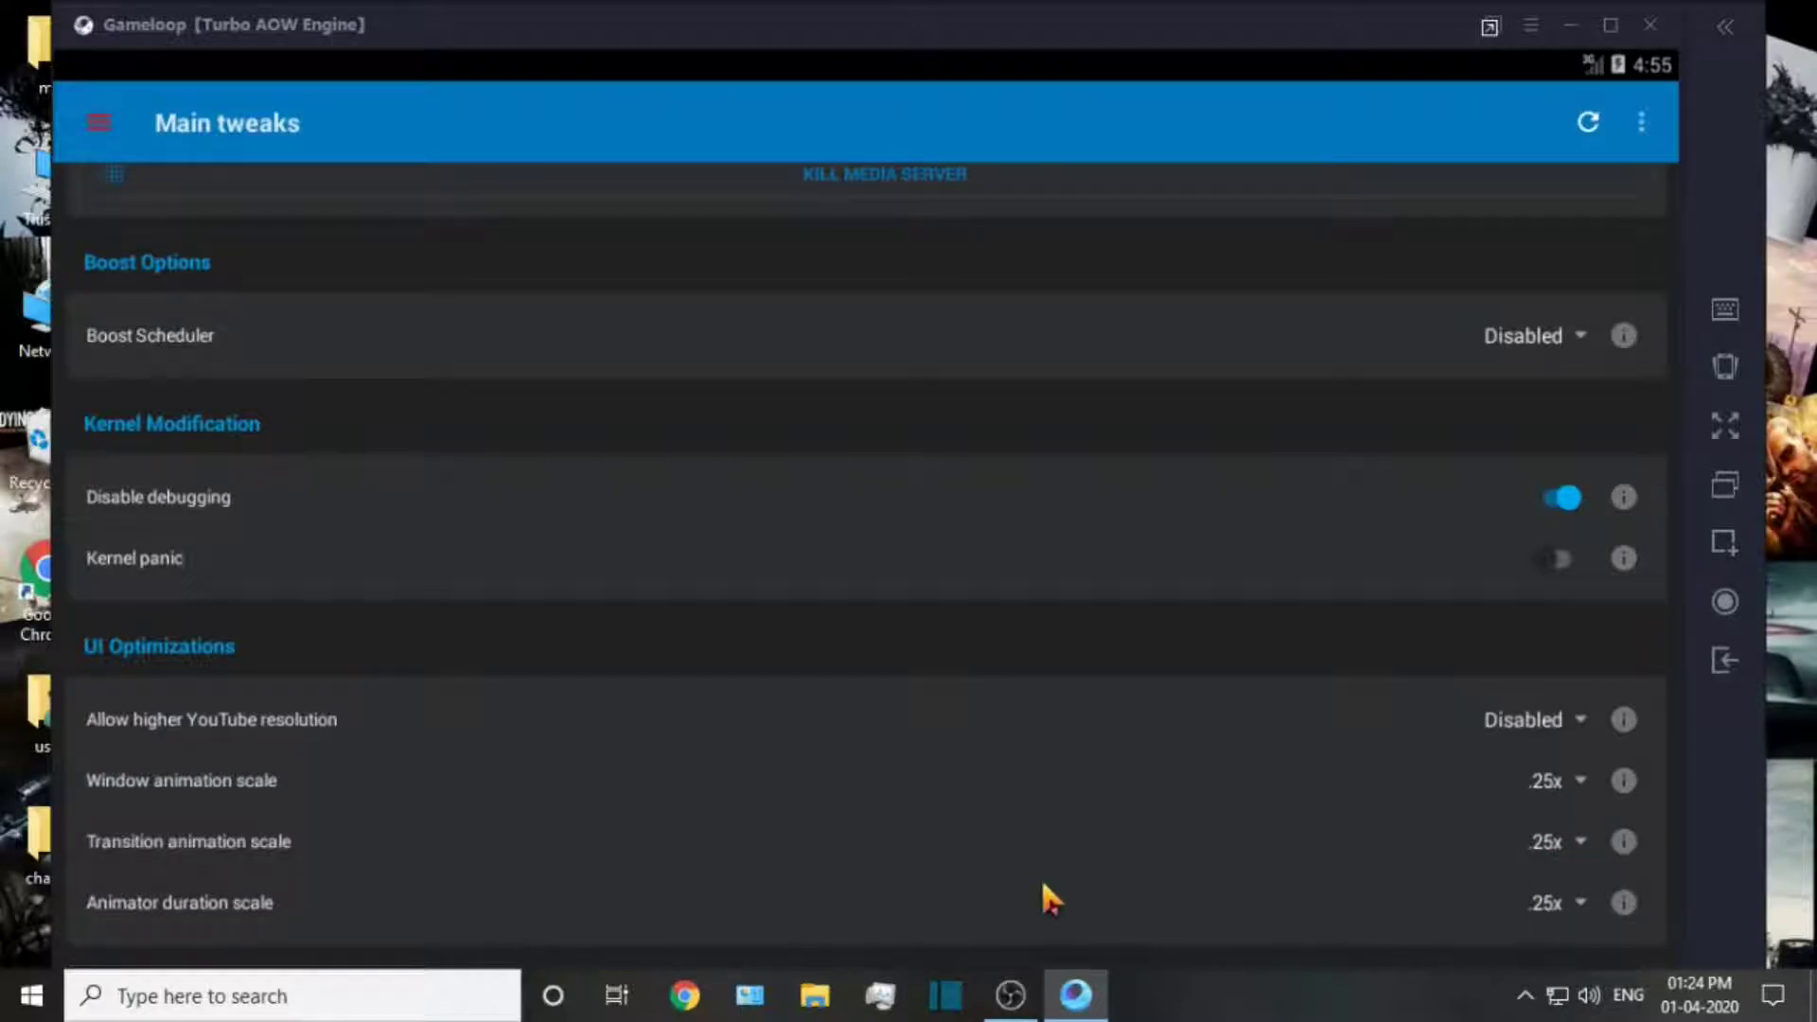
{"action": "left_click", "coordinate": [1723, 660]}
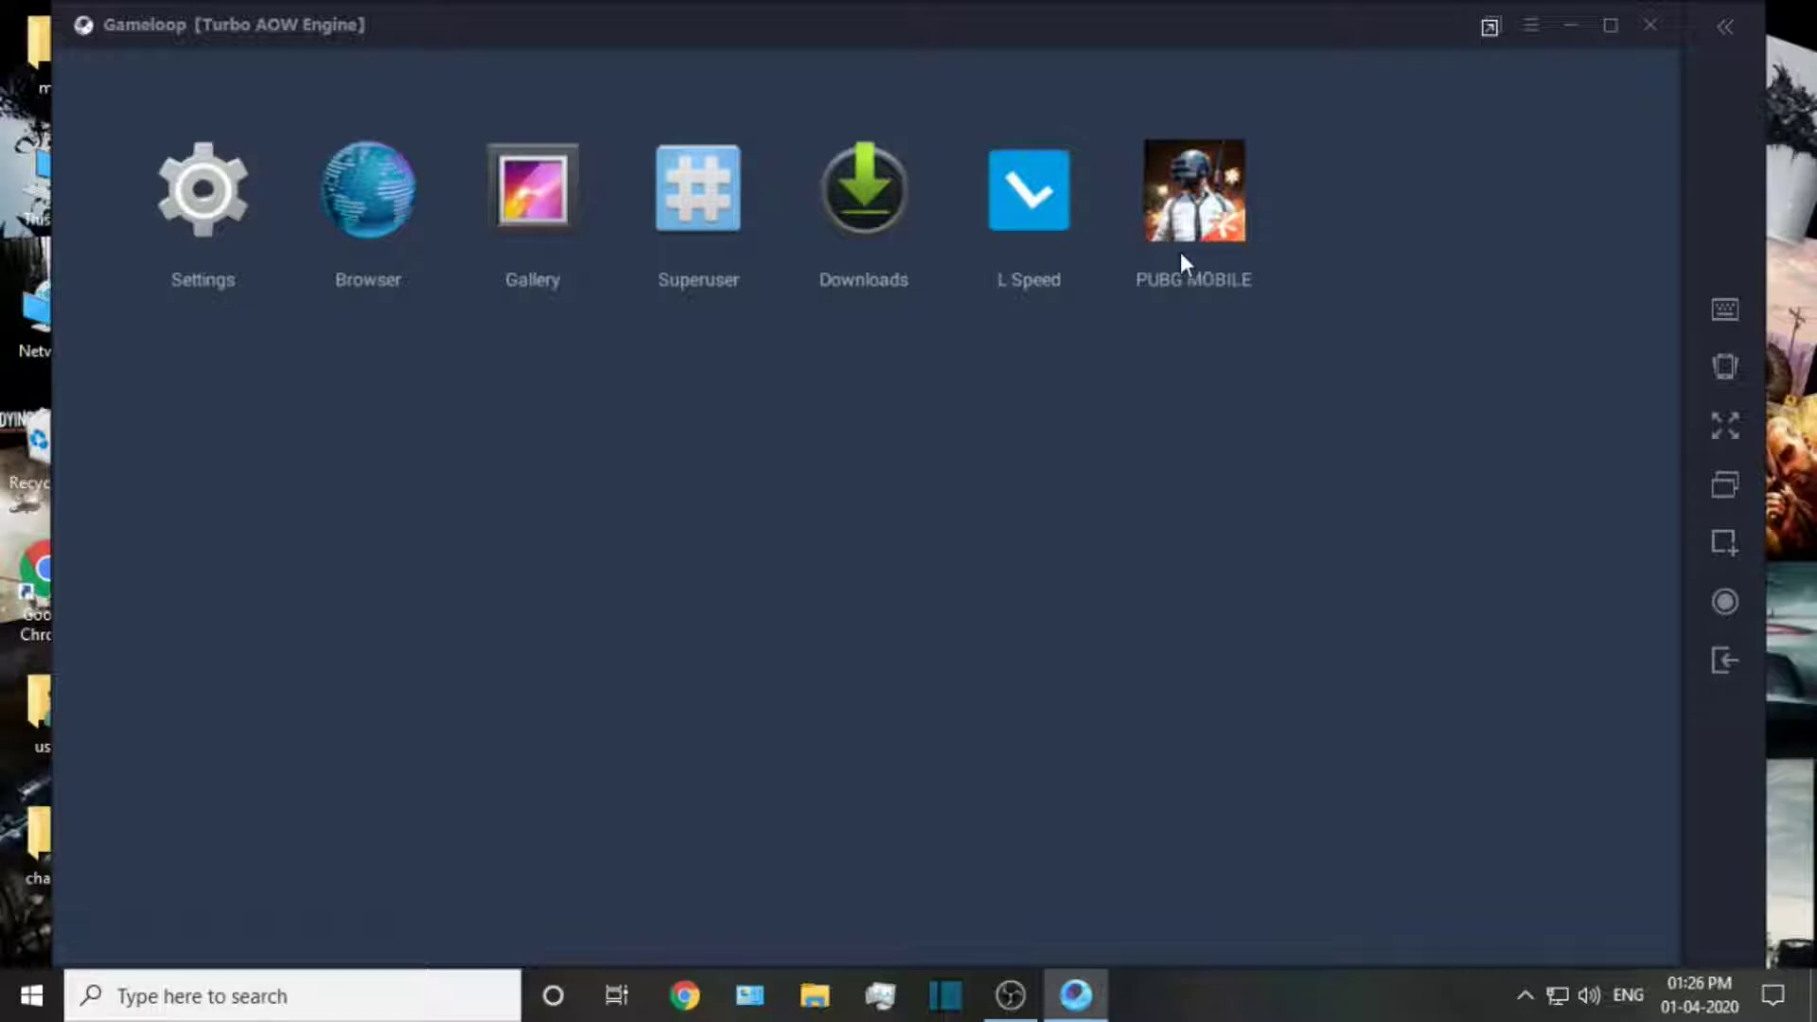
Launch PUBG MOBILE at 240 DPI, collapse the side panel, and begin closing GameLoop
{"action": "left_click", "coordinate": [1193, 194]}
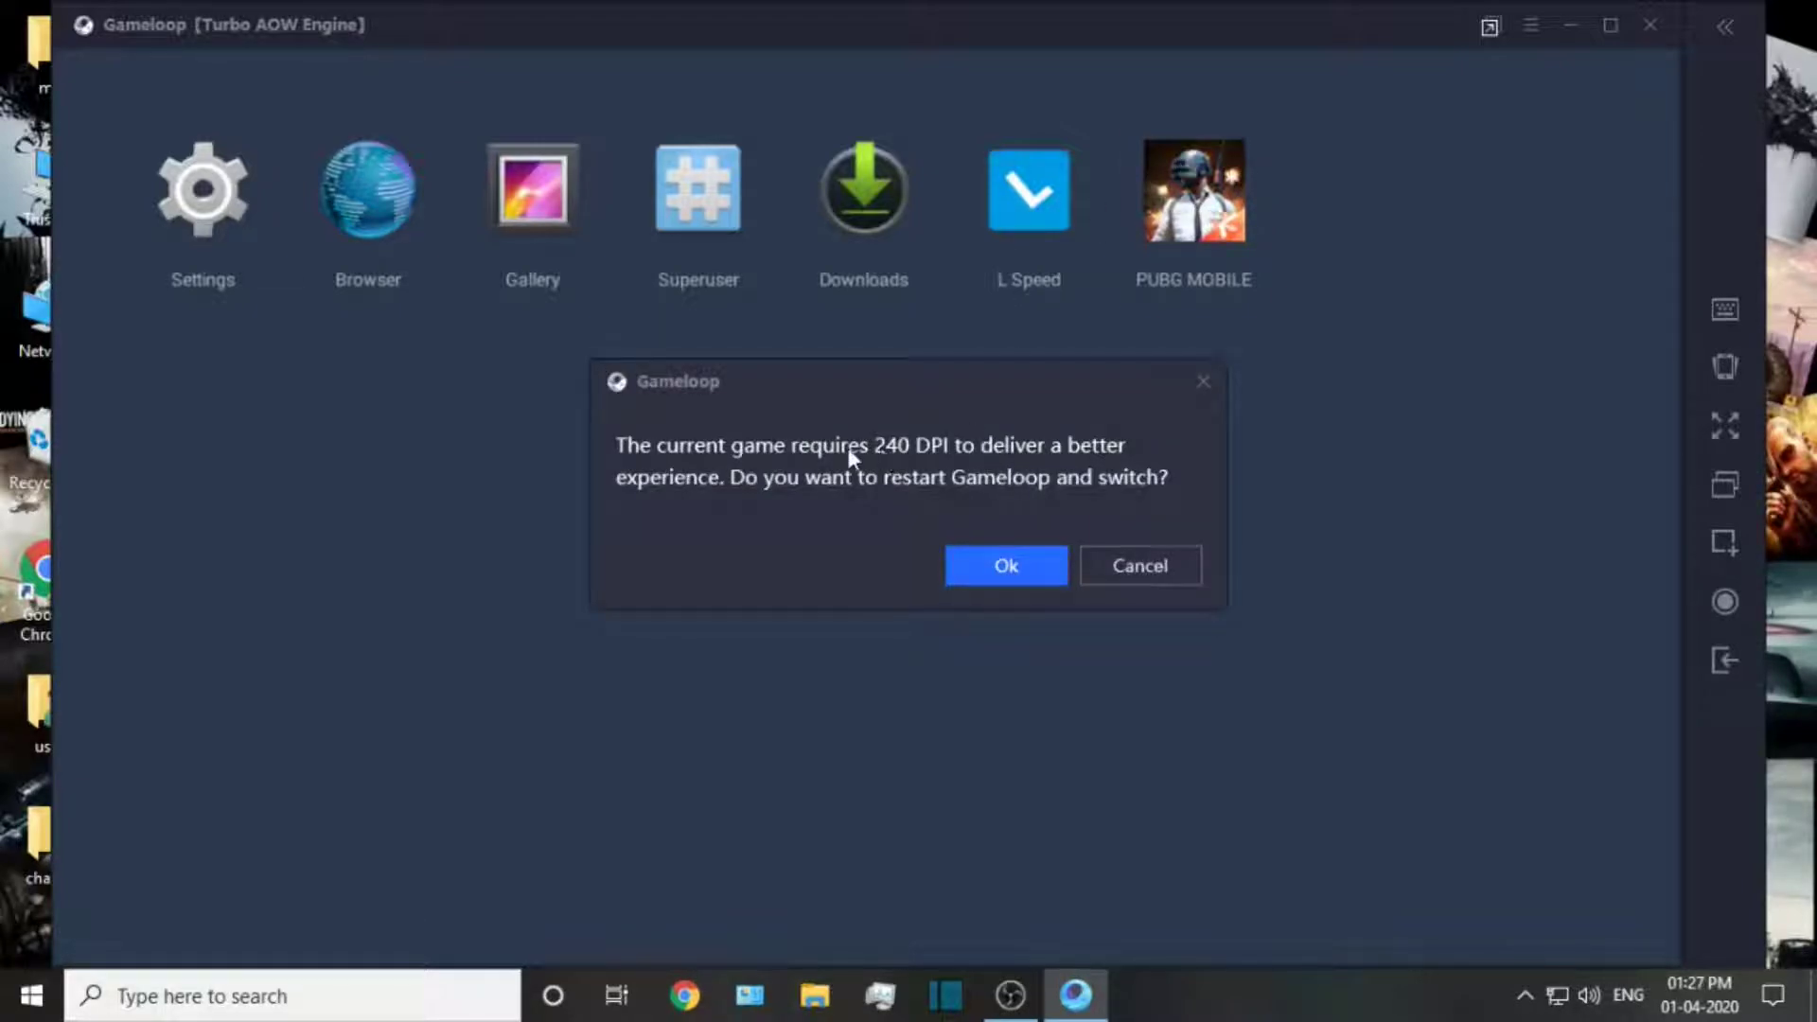
{"action": "left_click", "coordinate": [1147, 572]}
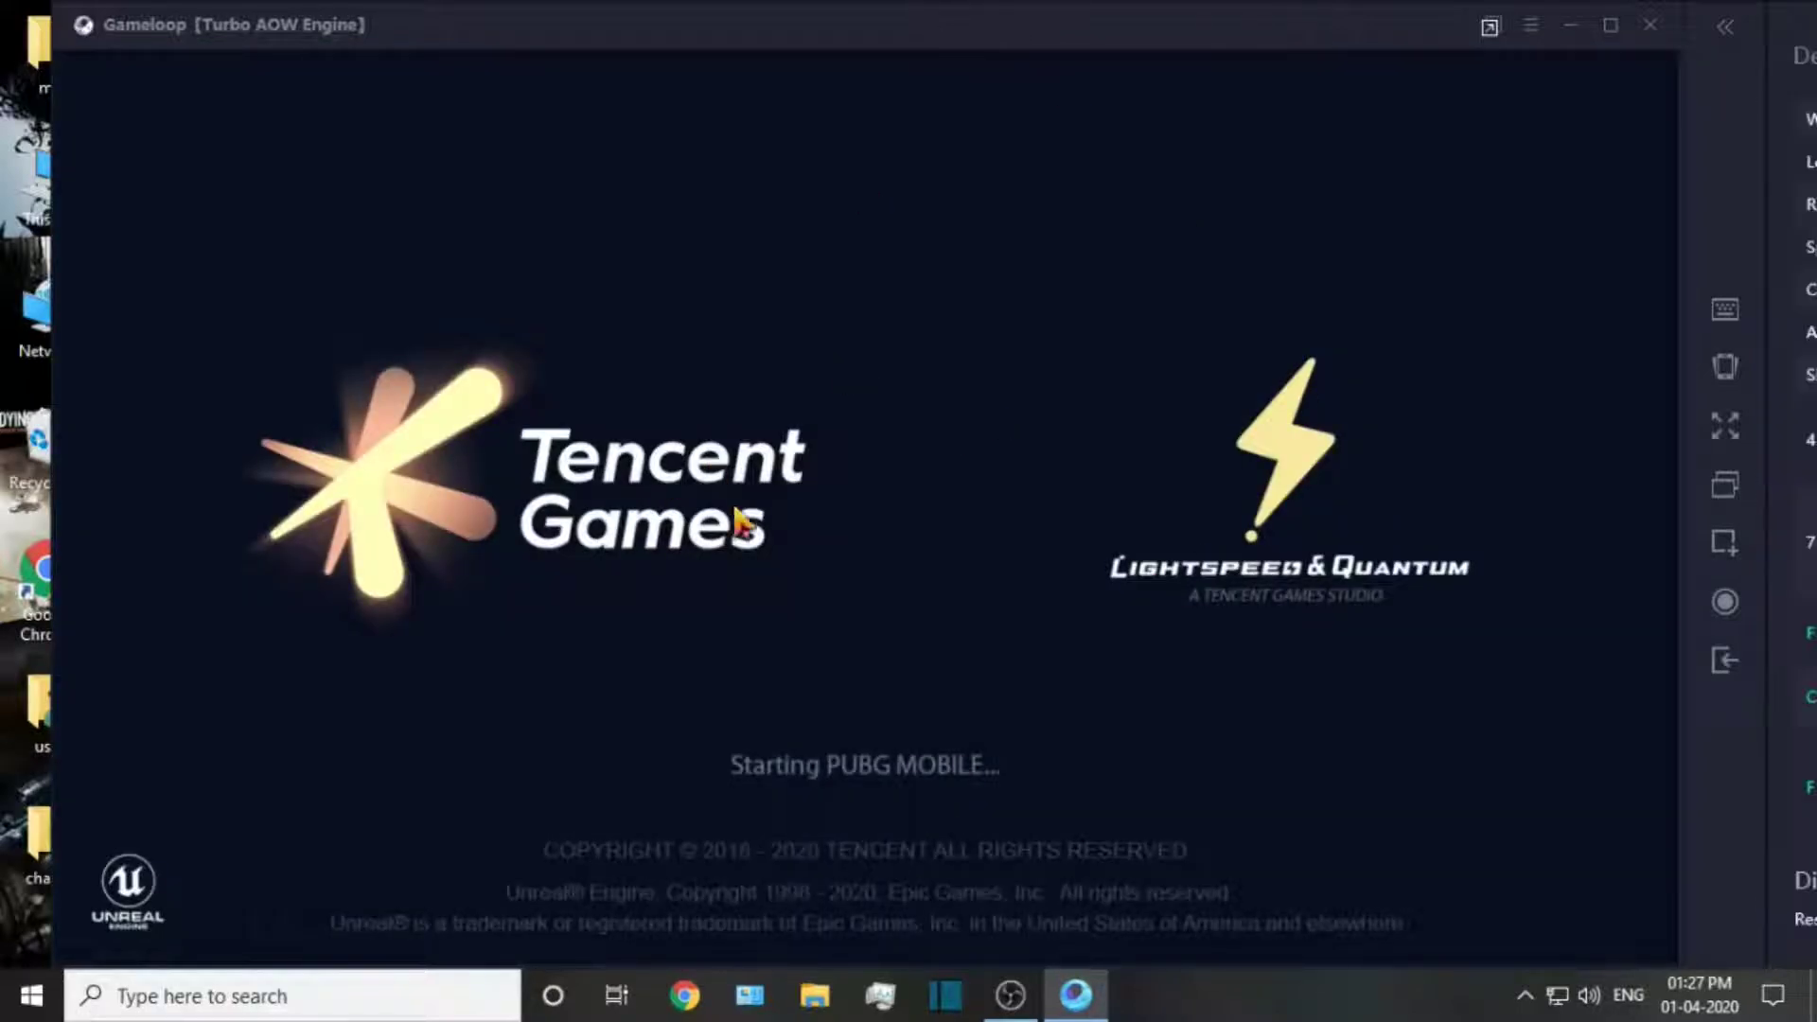
{"action": "mouse_move", "coordinate": [969, 31]}
{"action": "left_mouse_down"}
{"action": "mouse_move", "coordinate": [962, 78]}
{"action": "mouse_move", "coordinate": [966, 5]}
{"action": "left_mouse_up"}
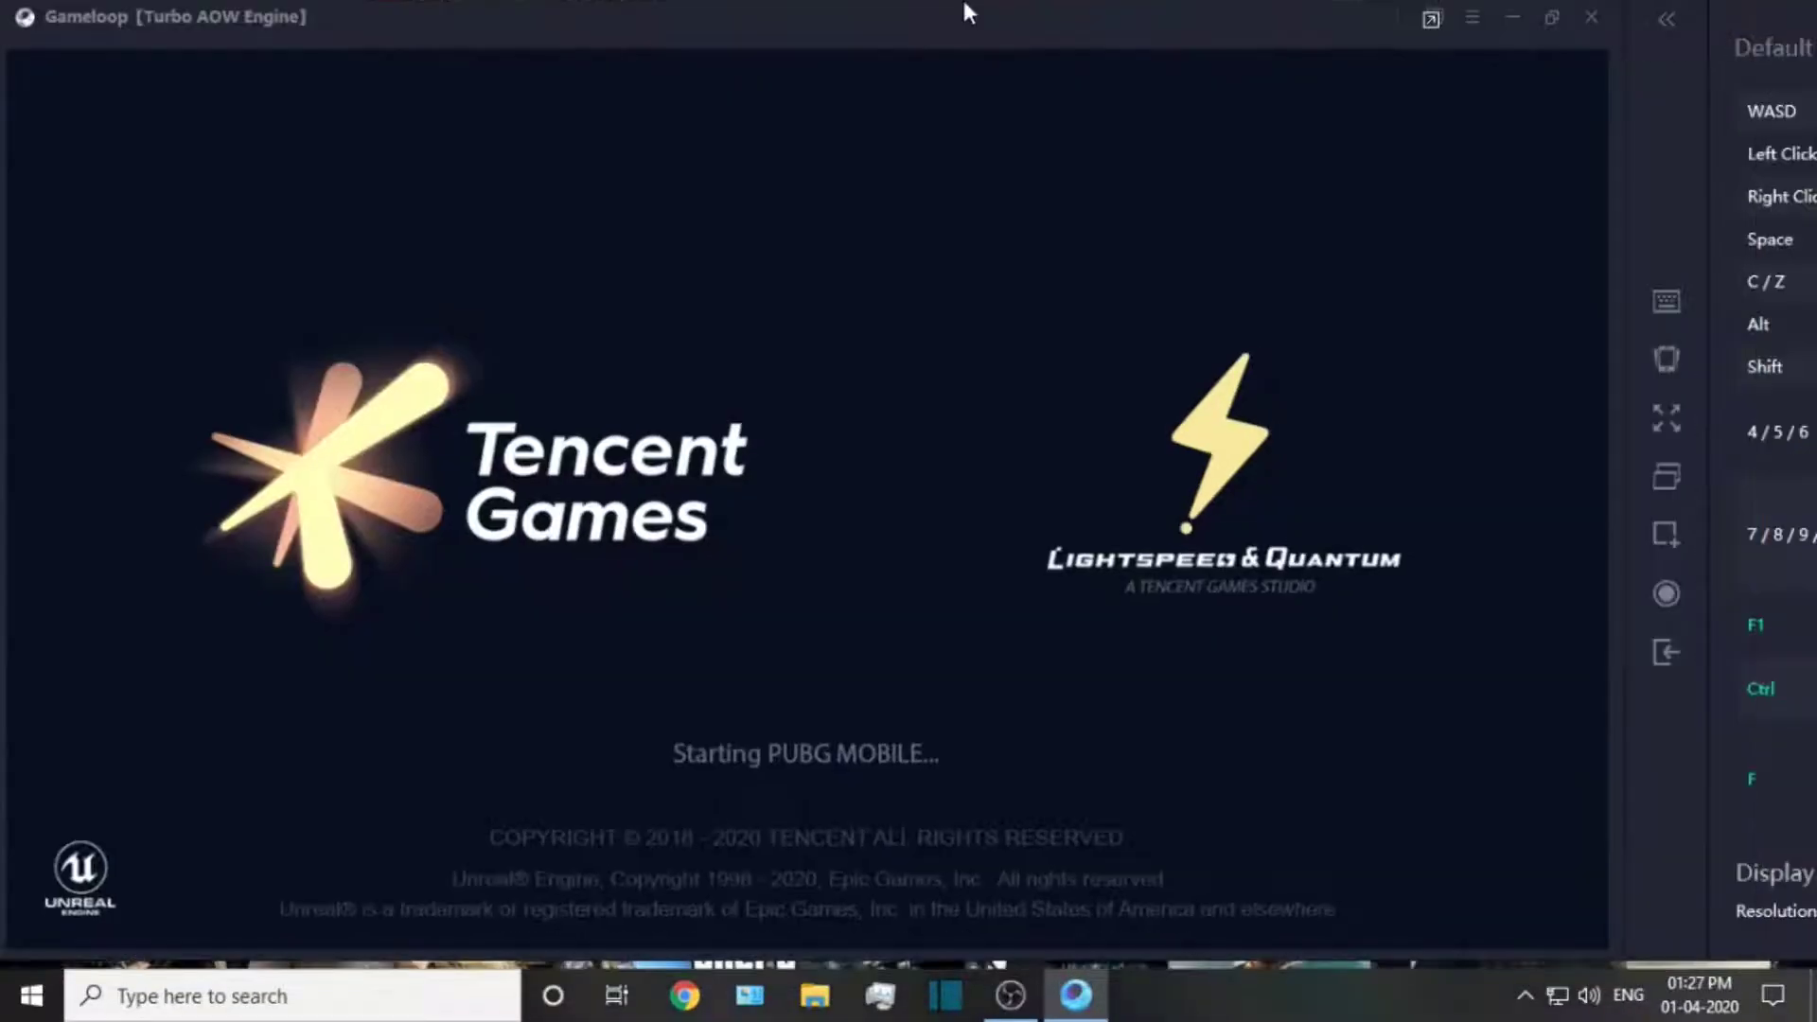
{"action": "left_click", "coordinate": [1668, 24]}
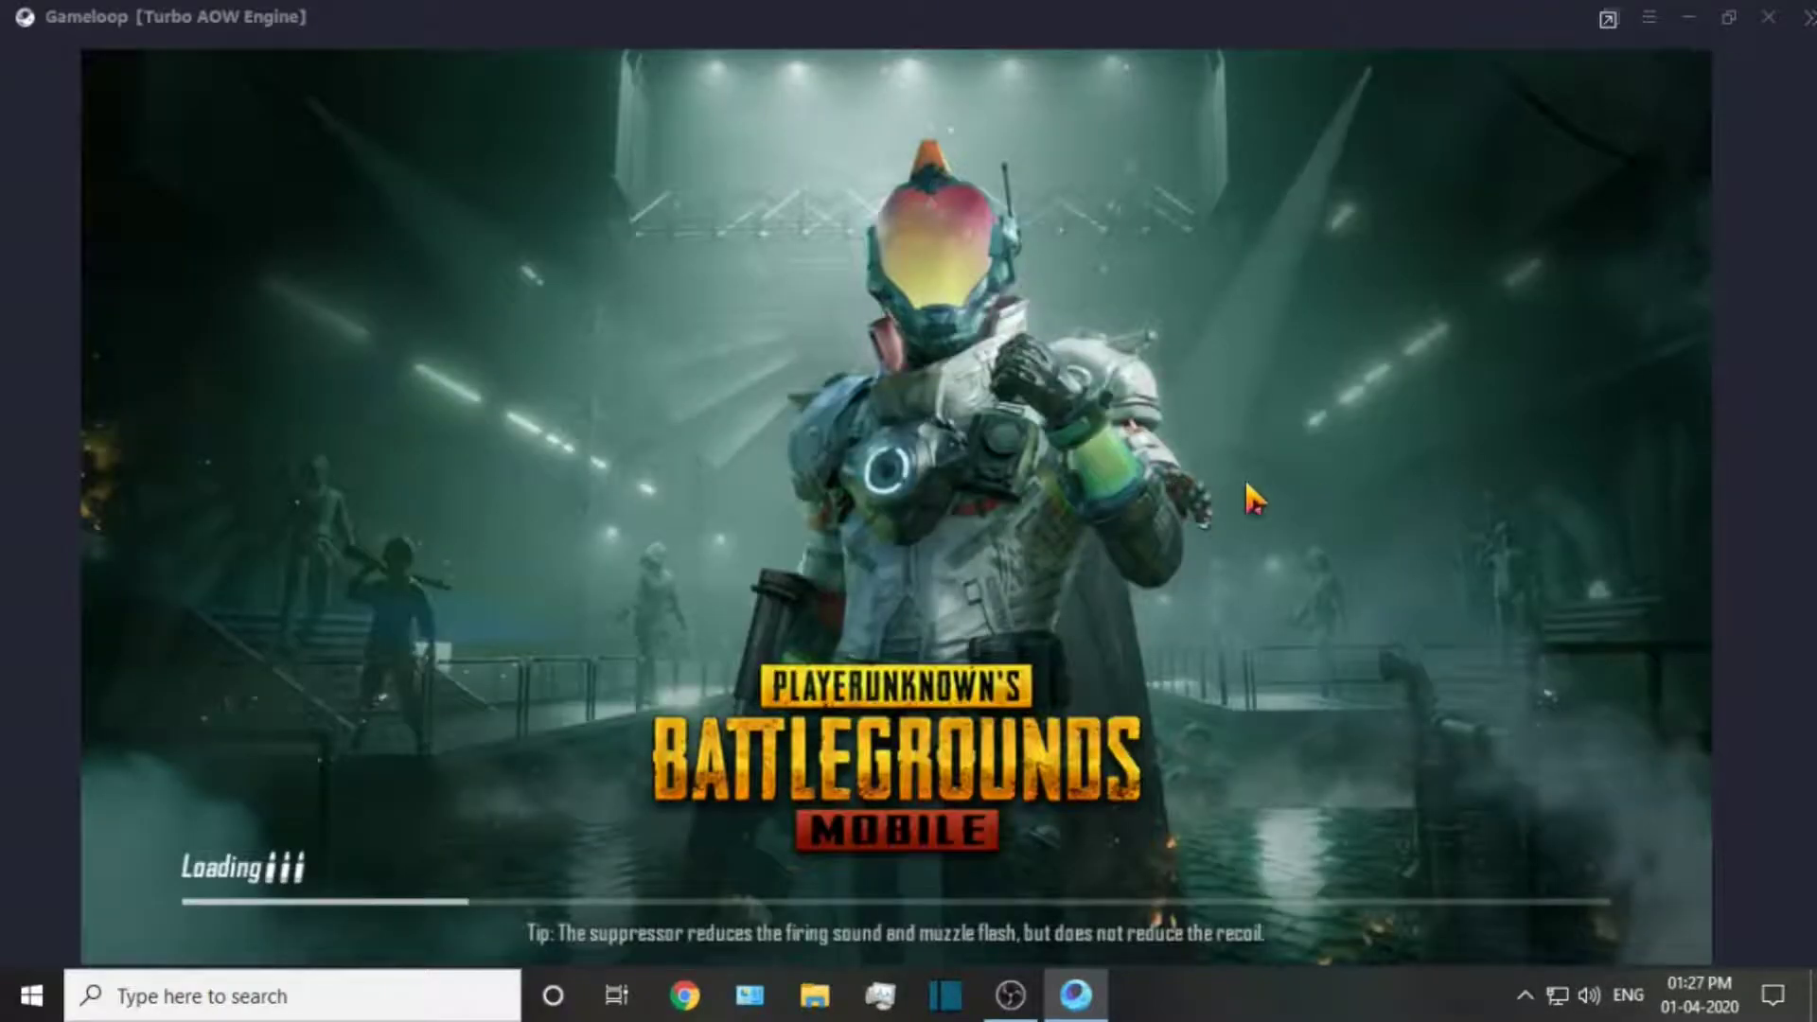
{"action": "left_click", "coordinate": [1769, 17]}
Confirm exiting GameLoop, then refresh the Windows desktop
{"action": "left_click", "coordinate": [981, 542]}
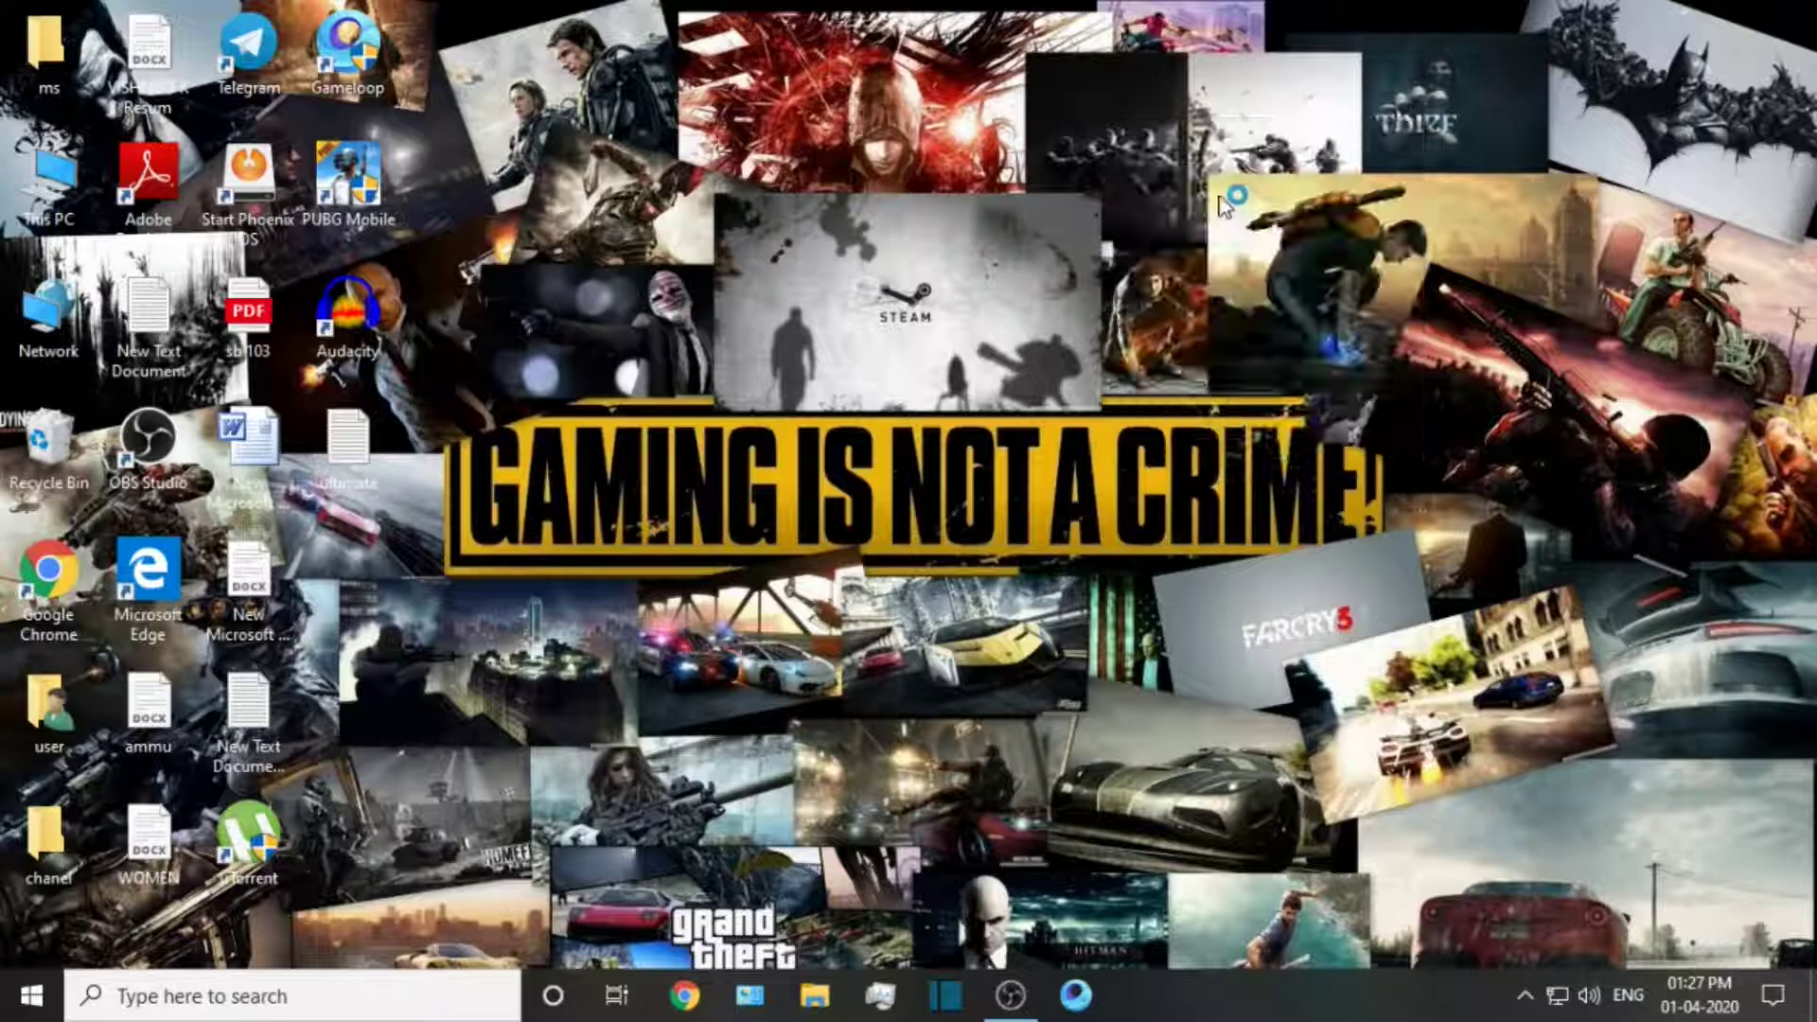
{"action": "right_click", "coordinate": [1171, 154]}
{"action": "right_click", "coordinate": [968, 201]}
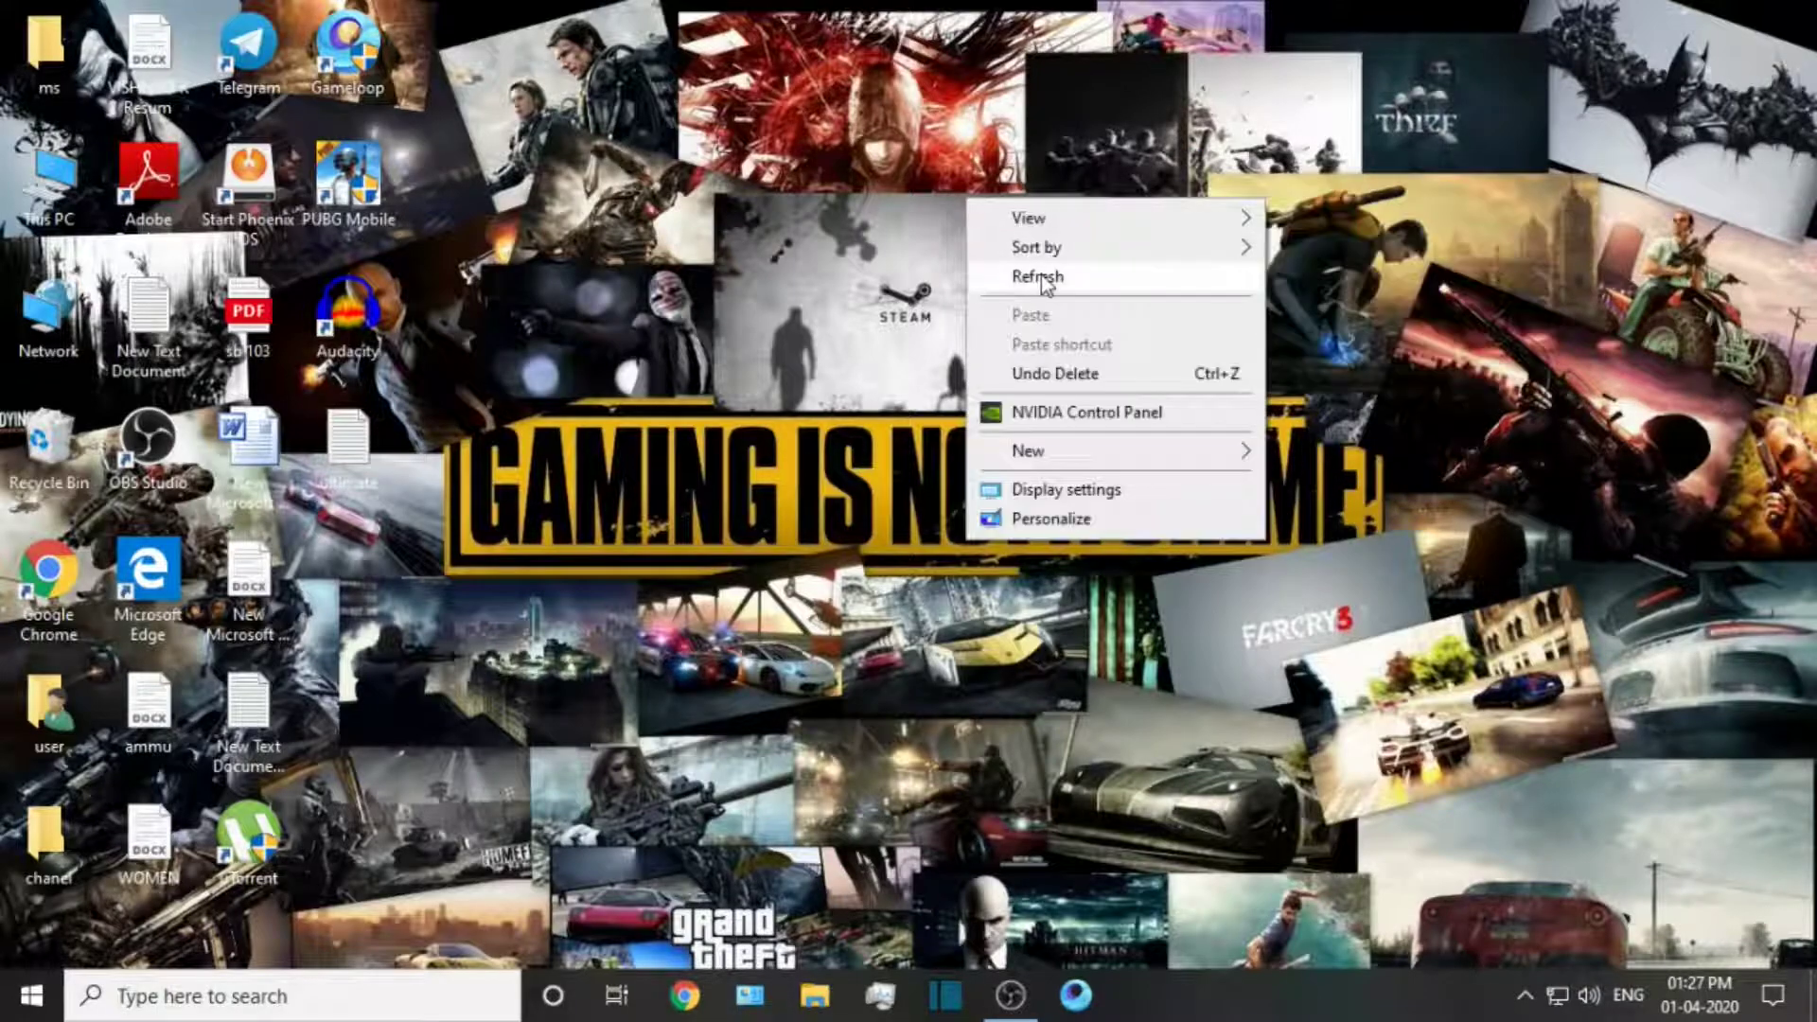
{"action": "left_click", "coordinate": [1042, 276]}
Refresh the desktop six more times from its right-click menu
{"action": "right_click", "coordinate": [1084, 305]}
{"action": "left_click", "coordinate": [1162, 378]}
{"action": "right_click", "coordinate": [992, 296]}
{"action": "mouse_move", "coordinate": [1021, 322]}
{"action": "left_click", "coordinate": [1049, 369]}
{"action": "right_click", "coordinate": [941, 300]}
{"action": "left_click", "coordinate": [1047, 379]}
{"action": "right_click", "coordinate": [998, 303]}
{"action": "left_click", "coordinate": [1088, 378]}
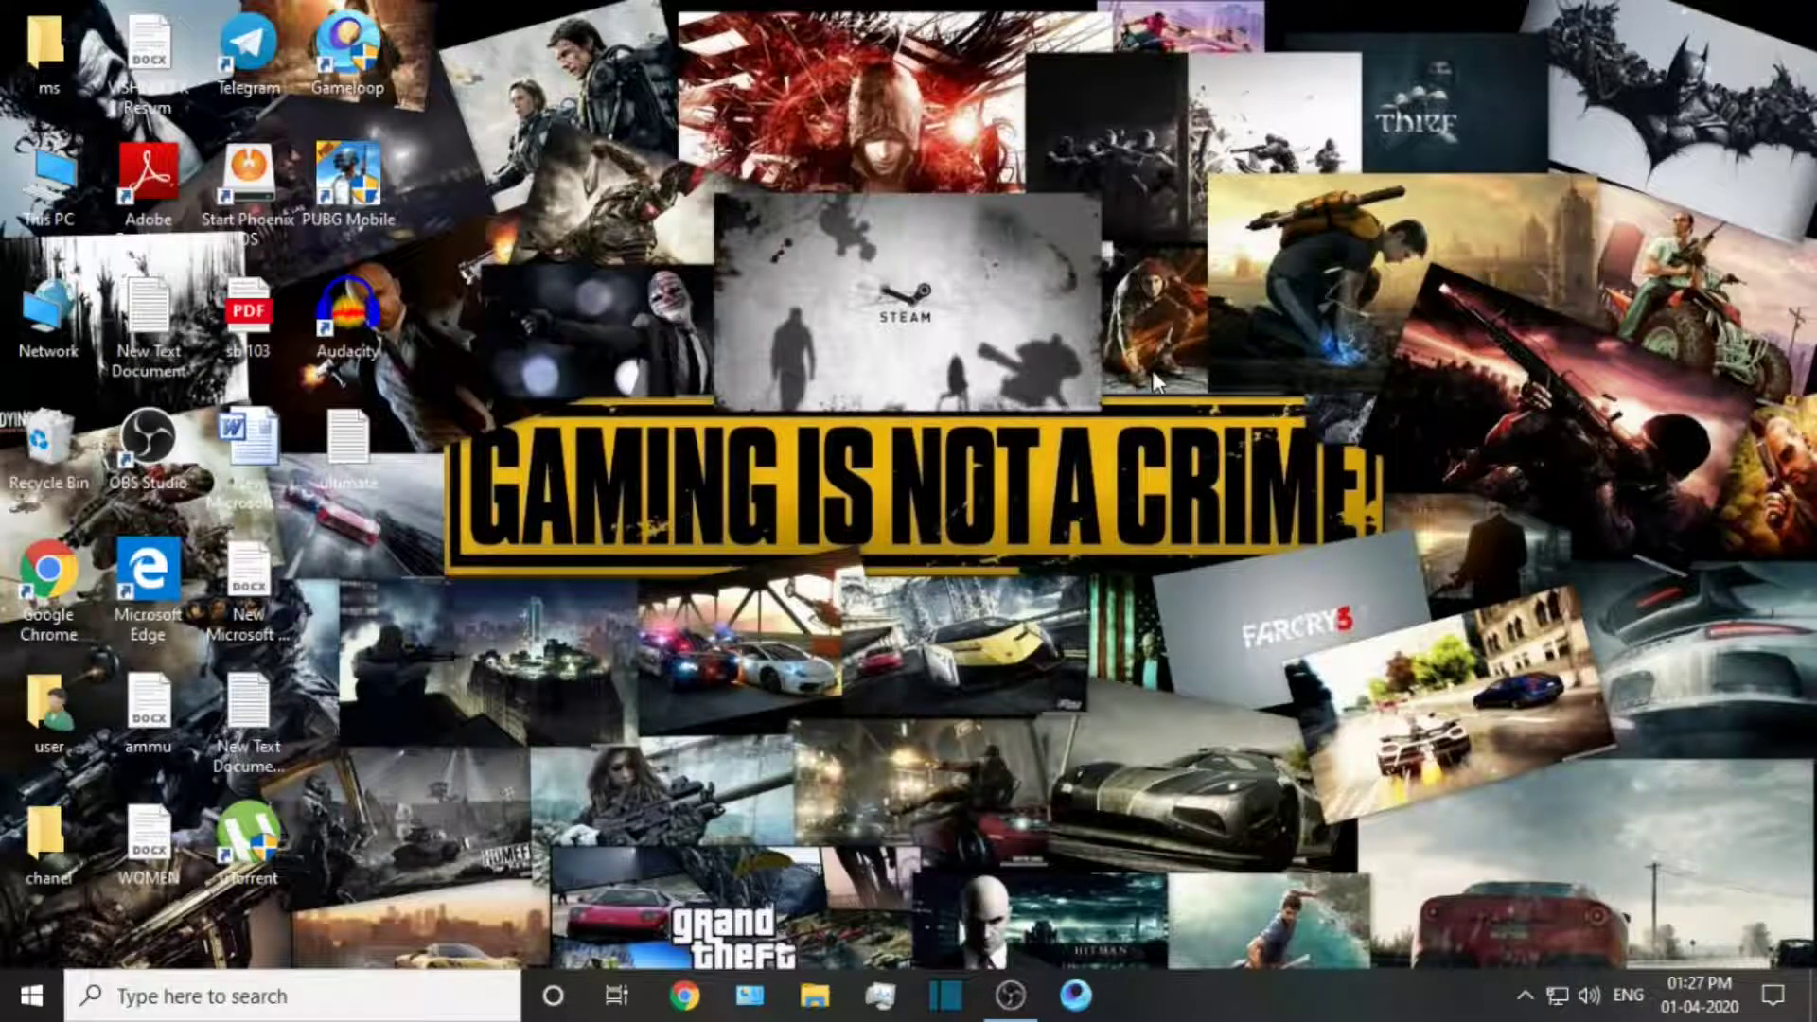
{"action": "right_click", "coordinate": [987, 301]}
{"action": "left_click", "coordinate": [1041, 377]}
{"action": "right_click", "coordinate": [935, 304]}
{"action": "left_click", "coordinate": [1032, 383]}
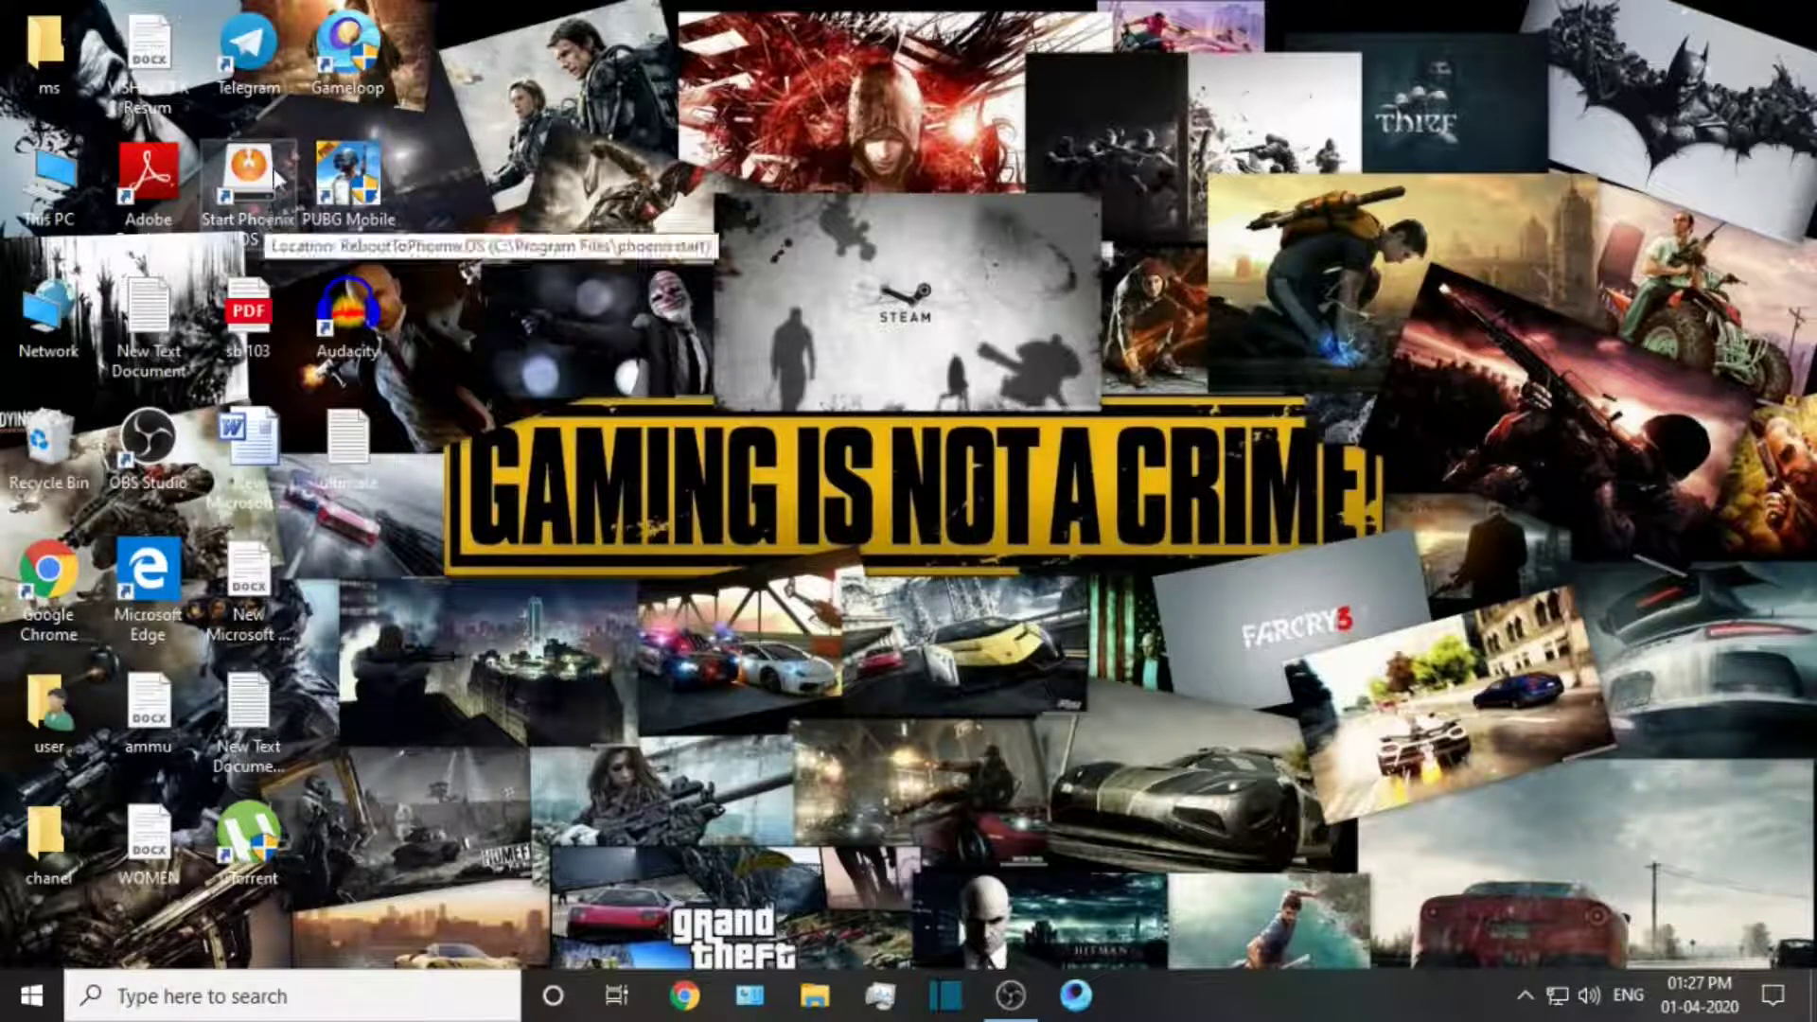